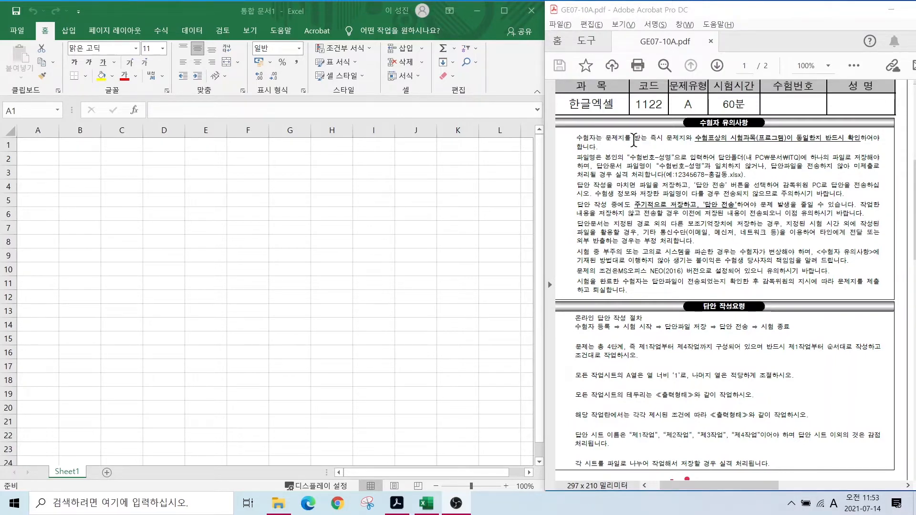
- Mark up the file-naming, save-folder, answer-submission and periodic-saving rules in red
left_click_drag(624, 144, 677, 166)
left_click_drag(739, 149, 804, 167)
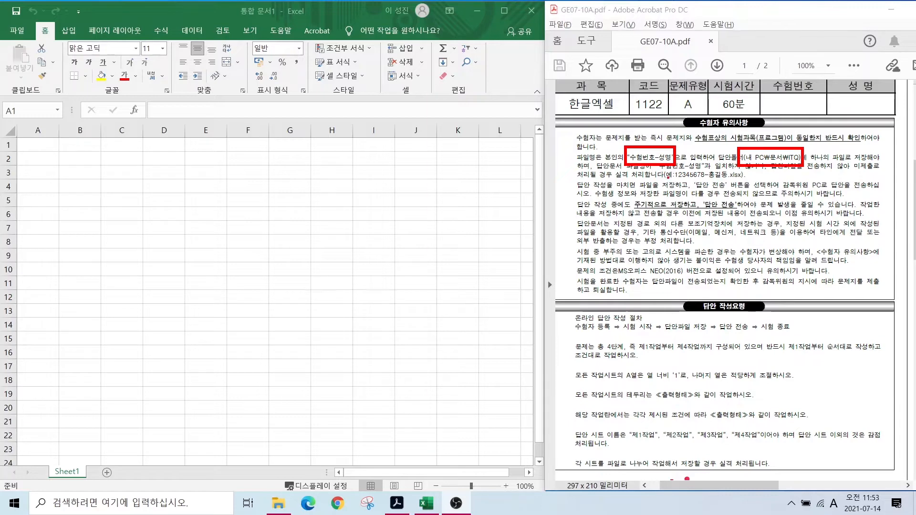
left_click_drag(664, 179, 737, 179)
left_click_drag(825, 127, 793, 150)
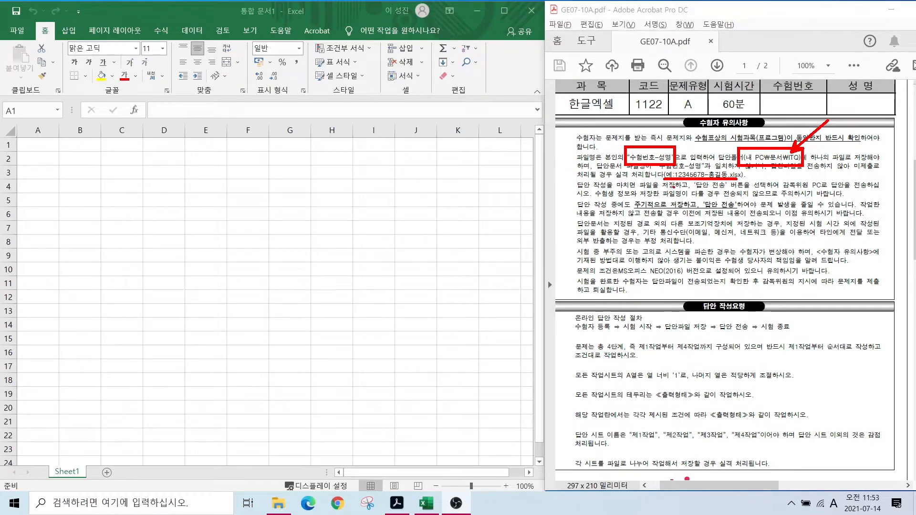
left_click_drag(689, 180, 727, 191)
left_click_drag(634, 208, 753, 207)
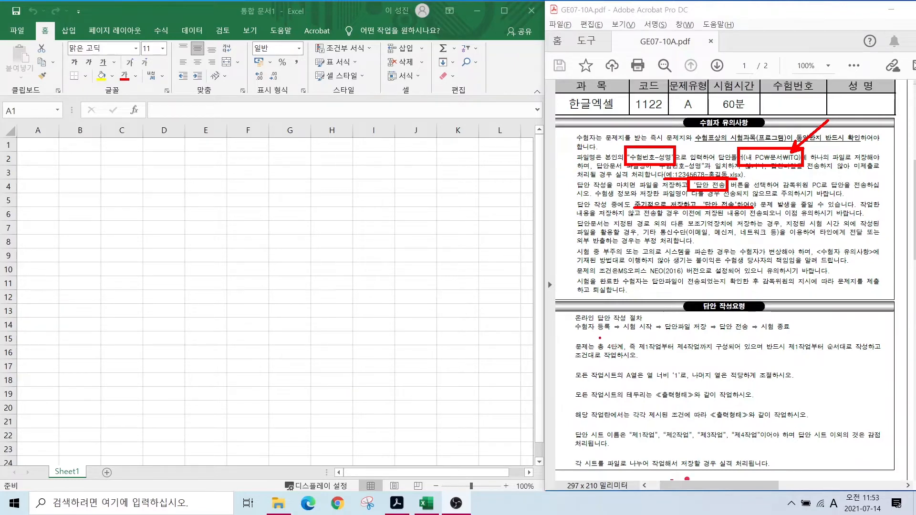
- Highlight the four-task, work-in-order, column A width 1, border, sheet name and extra-sheet penalty rules
mouse_move(598, 336)
left_mouse_down()
mouse_move(639, 354)
mouse_move(719, 353)
left_mouse_up()
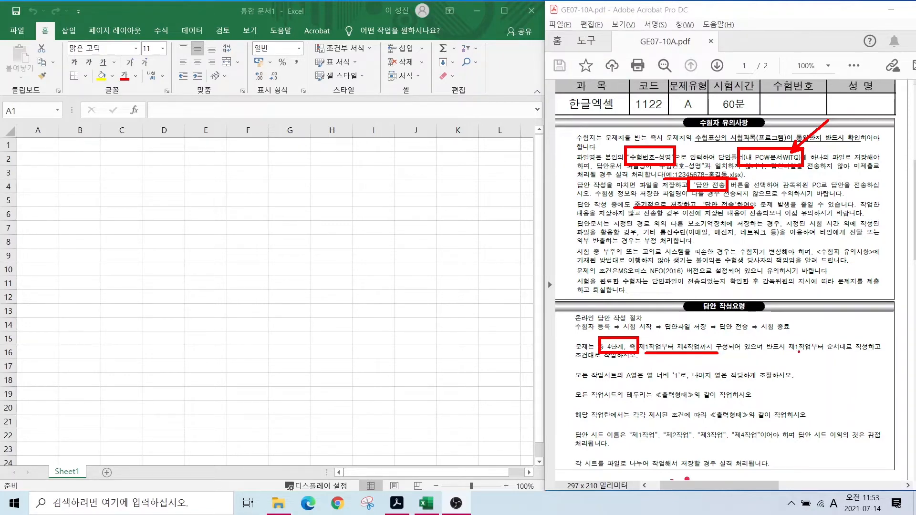
left_click_drag(823, 336, 872, 355)
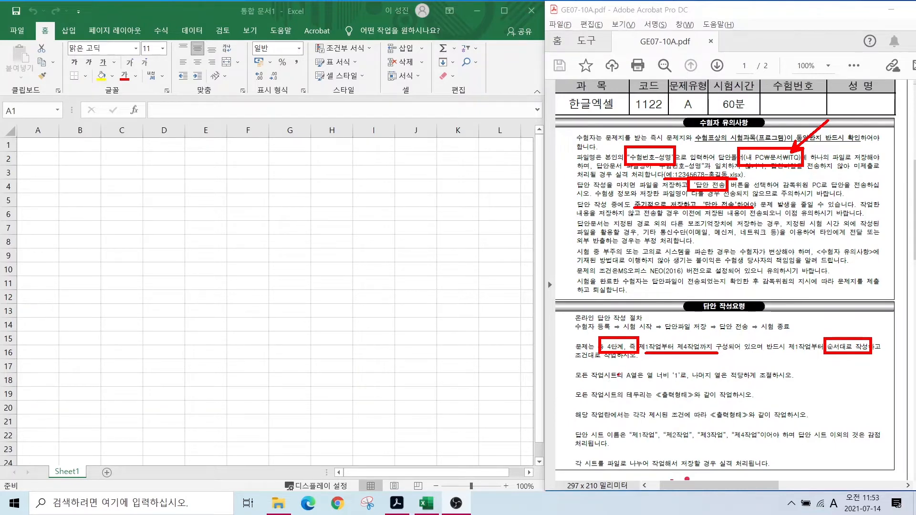
mouse_move(623, 365)
left_mouse_down()
mouse_move(689, 381)
mouse_move(777, 382)
left_mouse_up()
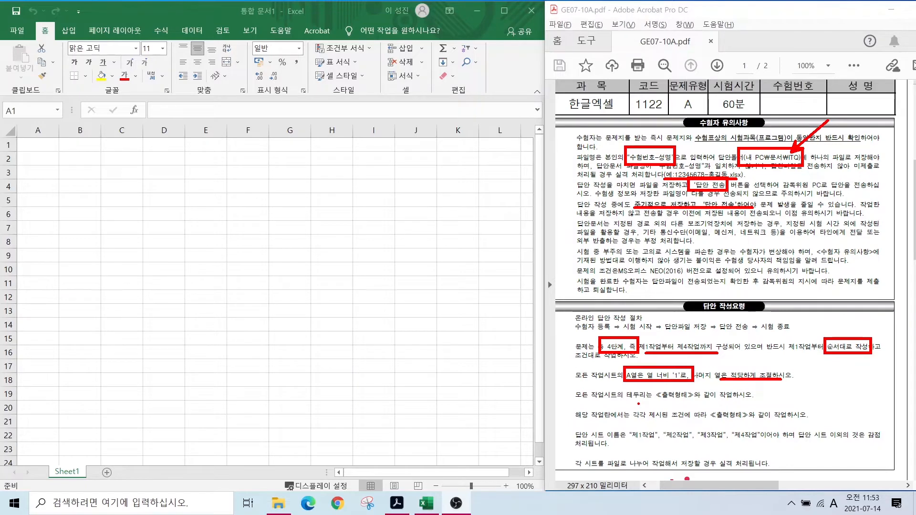
left_click_drag(625, 401, 711, 402)
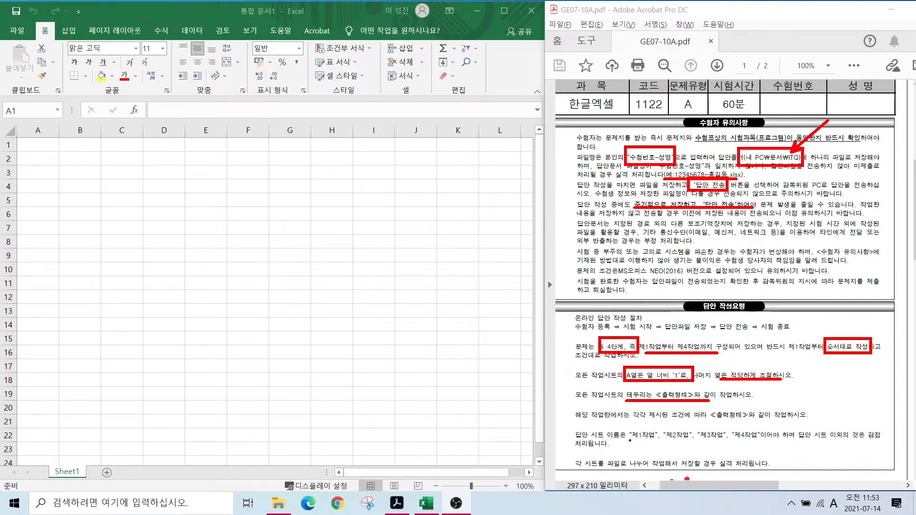
left_click_drag(630, 440, 775, 441)
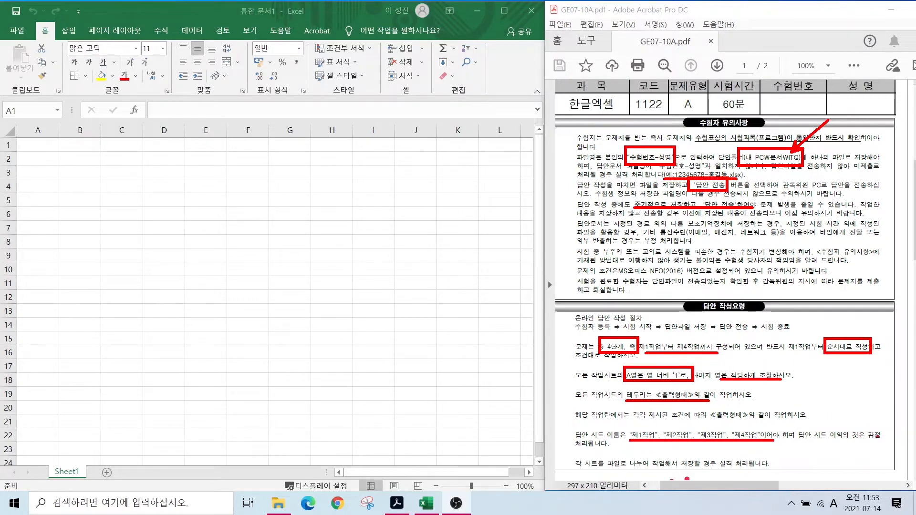
mouse_move(878, 436)
left_mouse_down()
mouse_move(866, 445)
mouse_move(868, 427)
left_mouse_up()
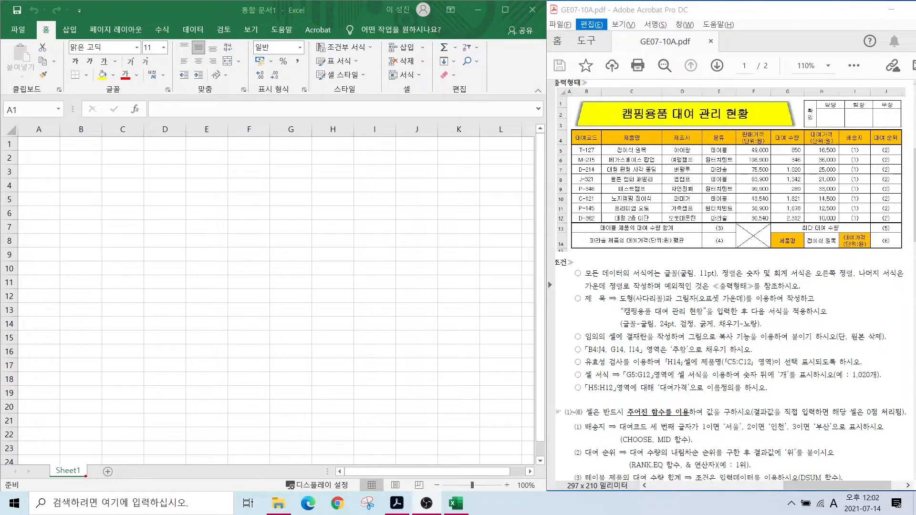
- Point out Sheet1 and the new-sheet button, then add two more worksheets
mouse_move(89, 471)
left_mouse_down()
mouse_move(69, 447)
mouse_move(88, 472)
mouse_move(103, 429)
left_mouse_up()
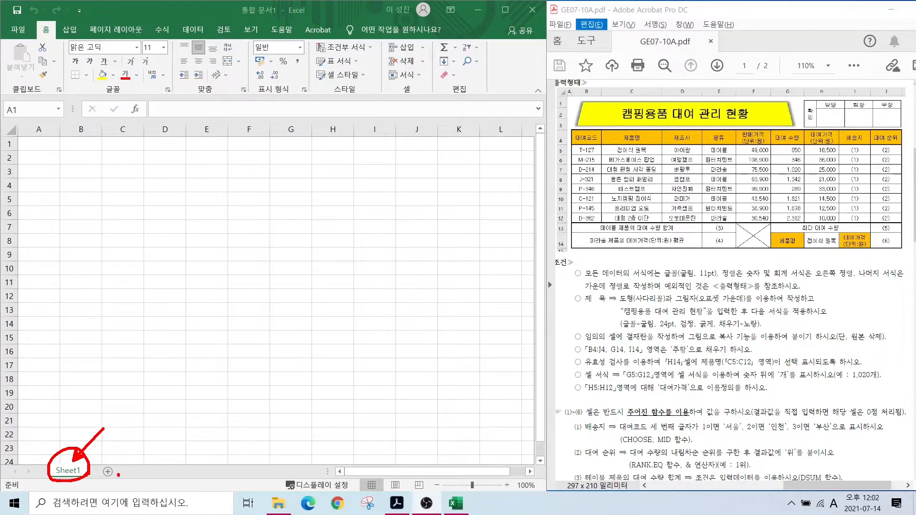
mouse_move(118, 474)
left_mouse_down()
mouse_move(93, 461)
mouse_move(118, 472)
left_mouse_up()
key("Escape")
left_click(107, 473)
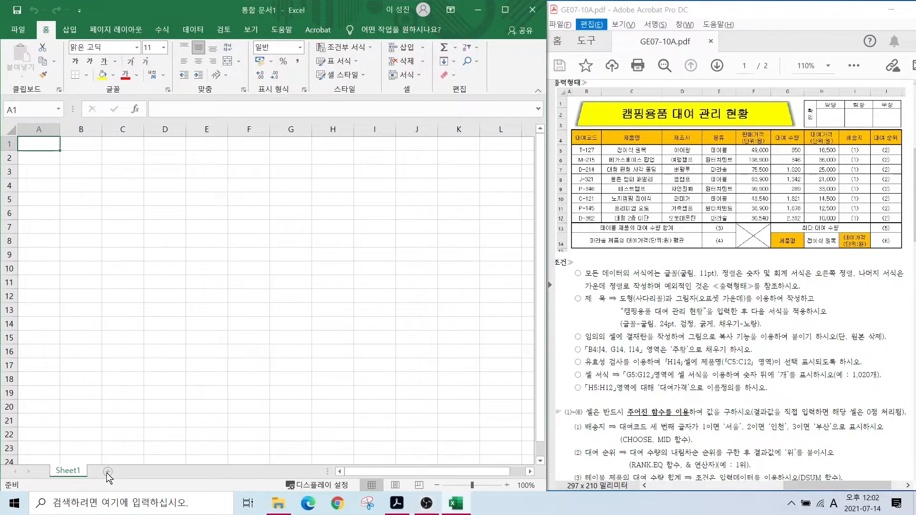
left_click(109, 472)
left_click(144, 471)
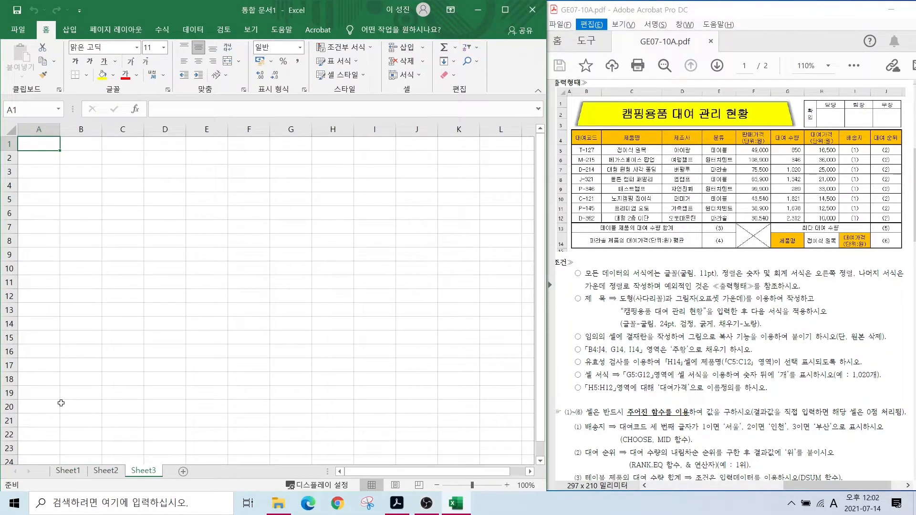
- Rename the sheets 제1작업, 제2작업 and 제3작업, ending on 제1작업
left_click(66, 470)
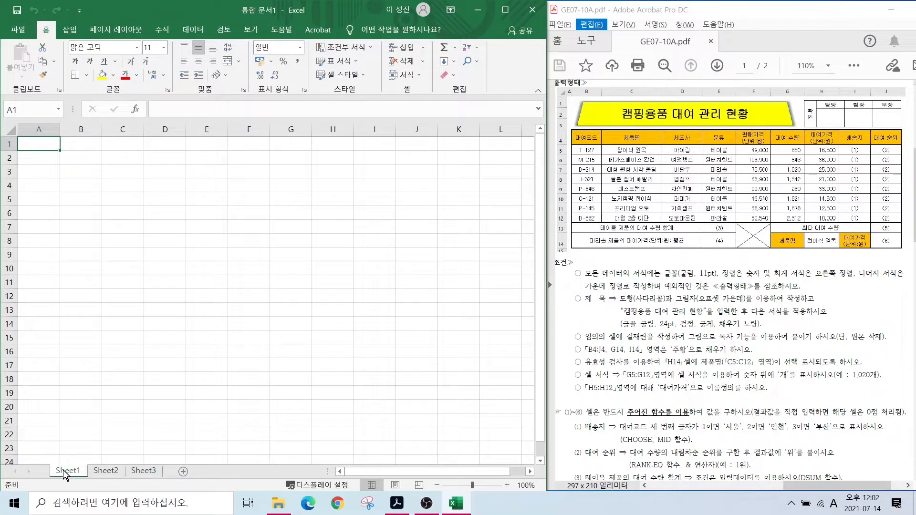
double_click(67, 470)
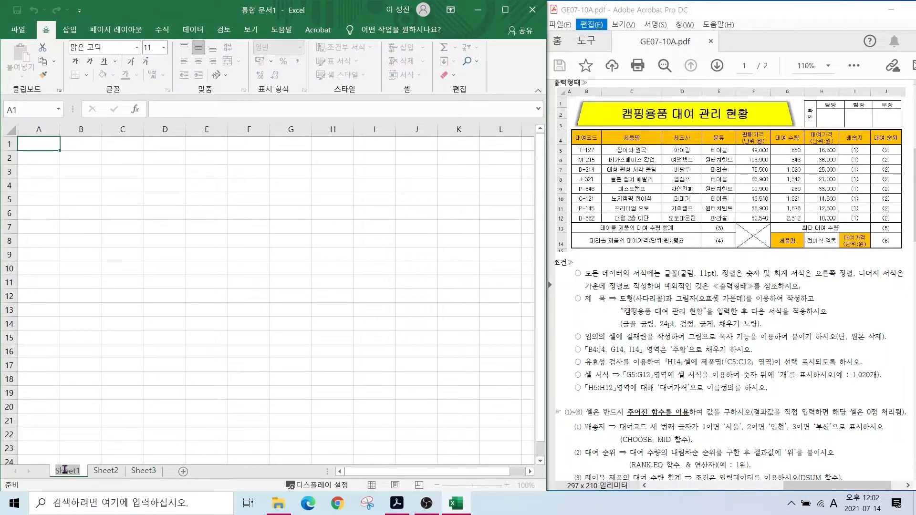
key("Hangul")
type("제")
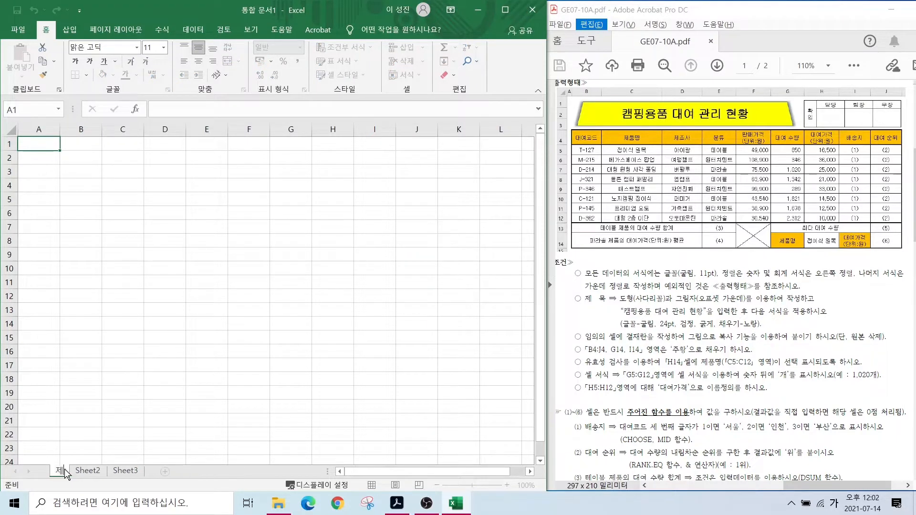
type("1작업")
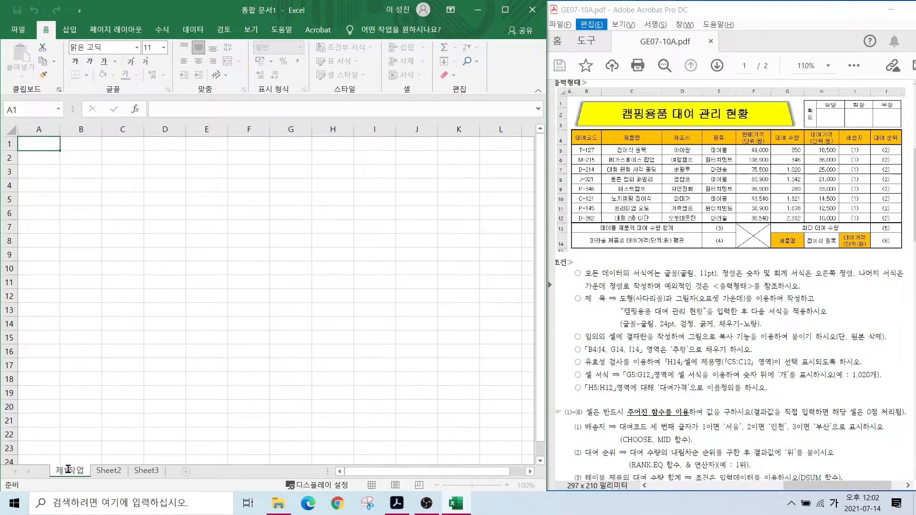
double_click(109, 472)
type("제2")
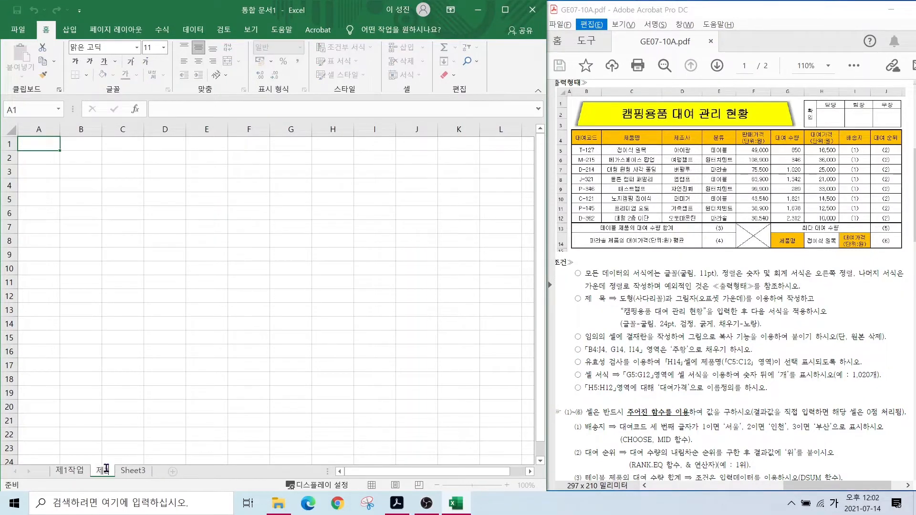
type("작업")
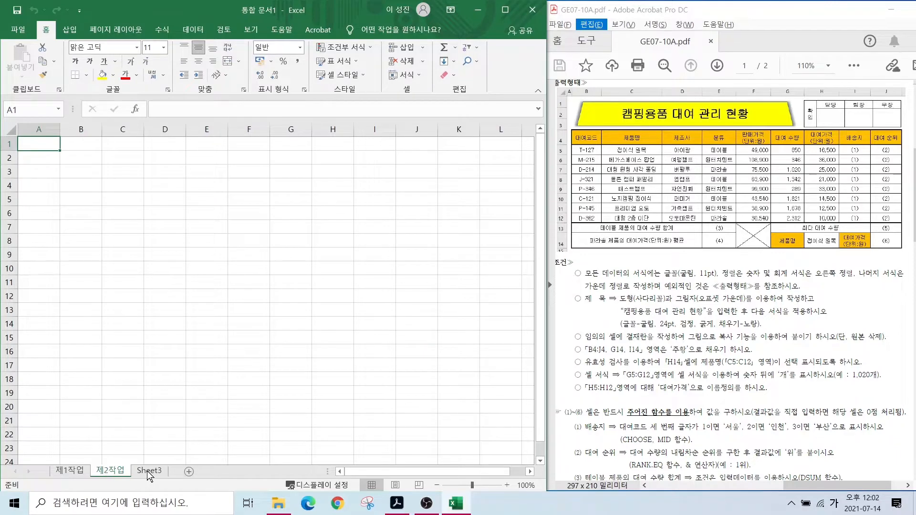
double_click(147, 471)
type("제3작업")
key("Return")
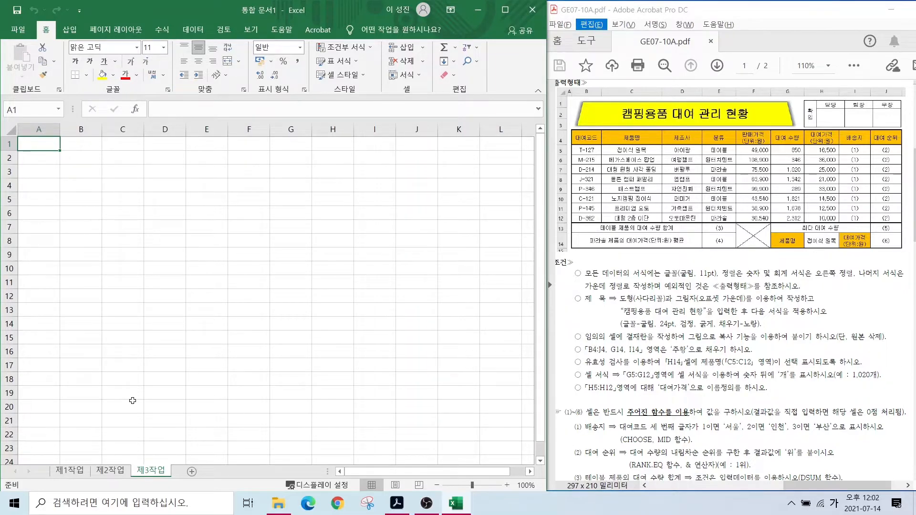
left_click(75, 471)
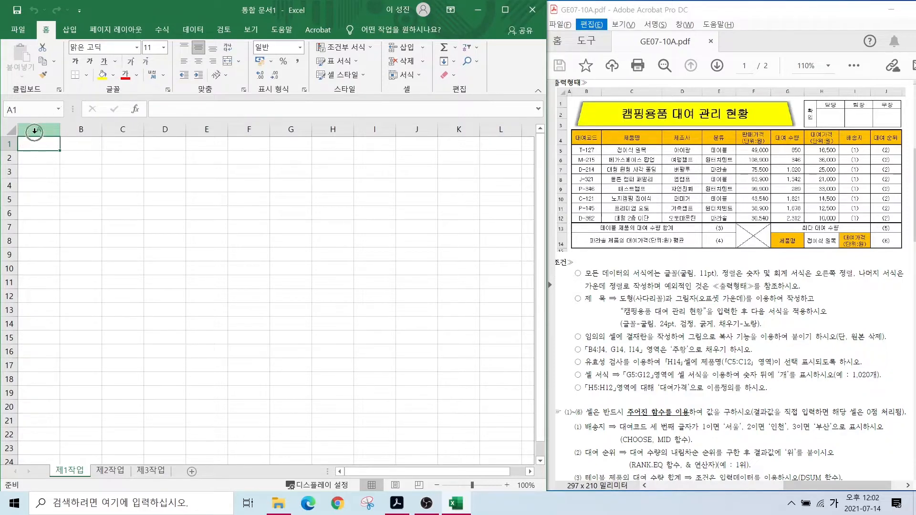
- Set column A width to 1 on the 제1작업 sheet
left_click(35, 131)
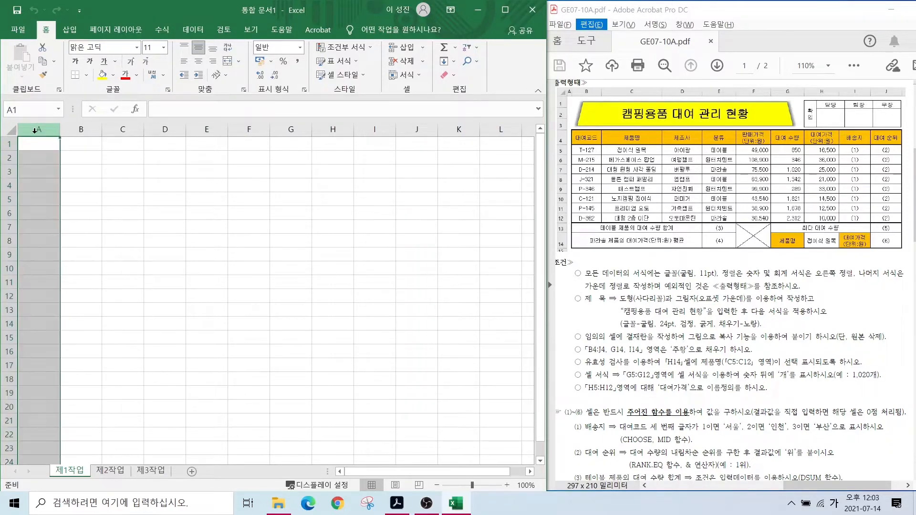
right_click(35, 131)
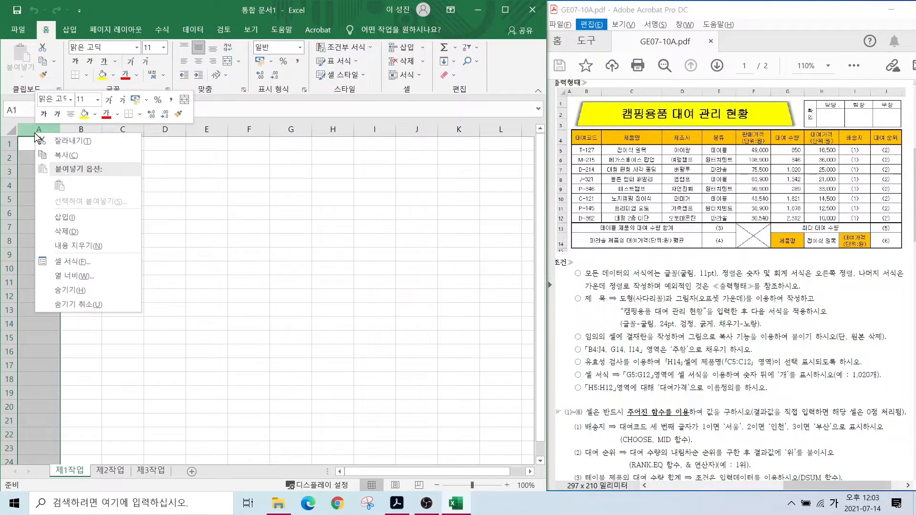
left_click(75, 275)
type("1")
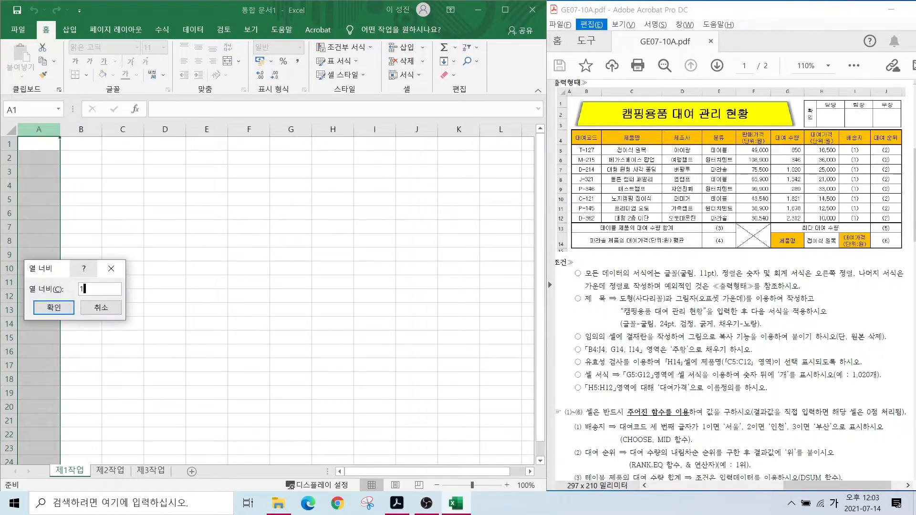
key("Return")
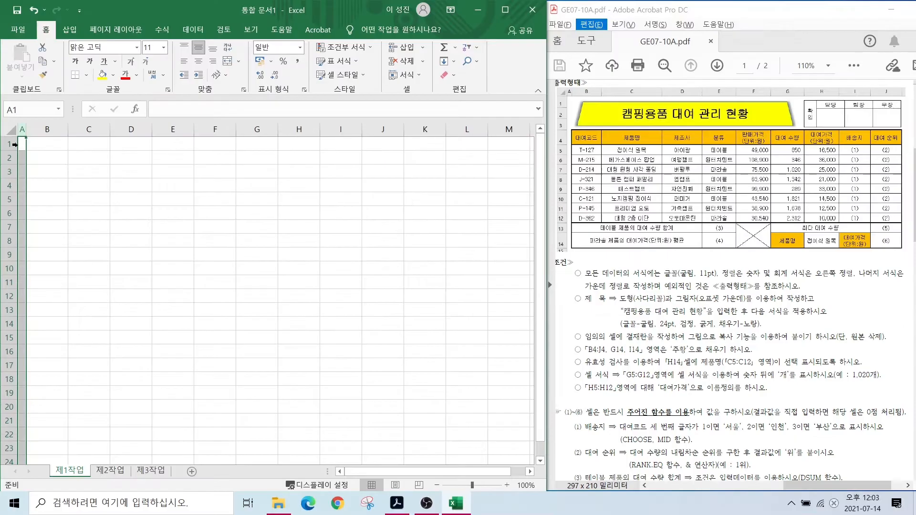
- Set column A width to 1 on 제2작업 and 제3작업, then return to 제1작업
left_click(105, 472)
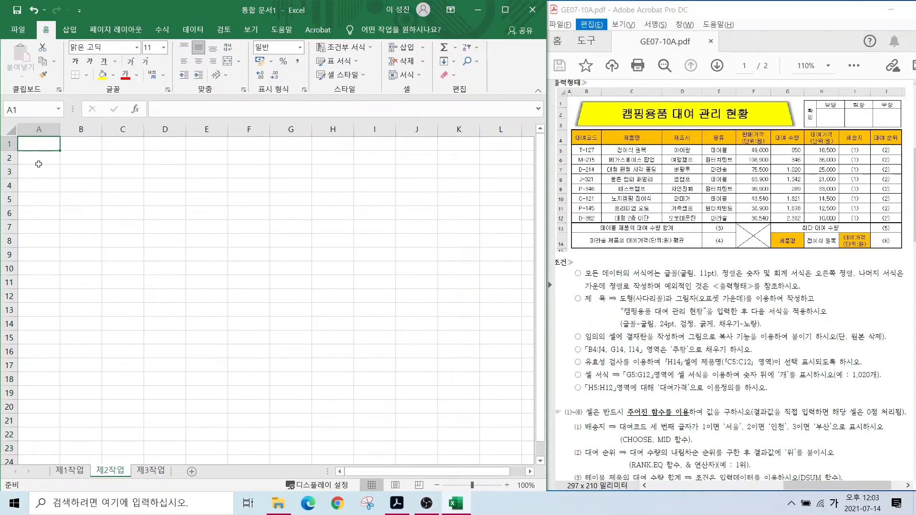
left_click(38, 129)
right_click(38, 129)
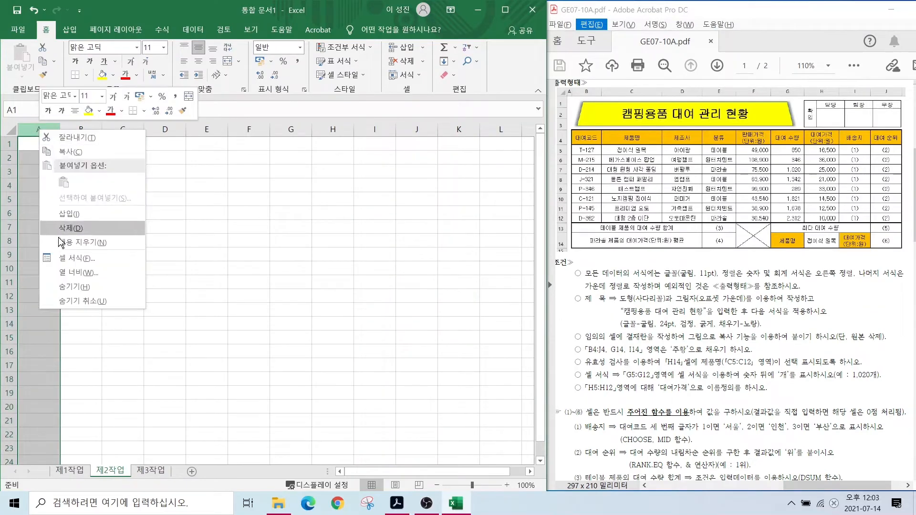
left_click(70, 273)
type("1")
key("Return")
left_click(139, 471)
right_click(36, 130)
left_click(70, 272)
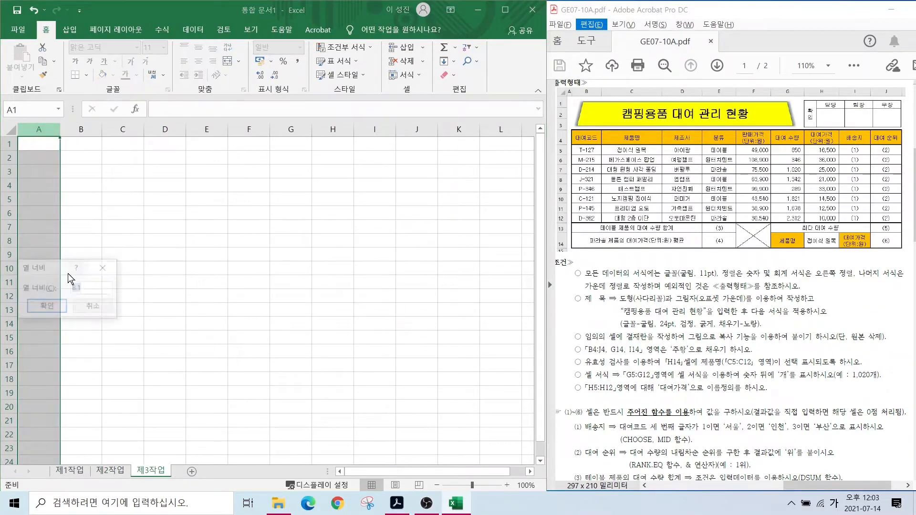
type("1")
key("Return")
left_click(69, 471)
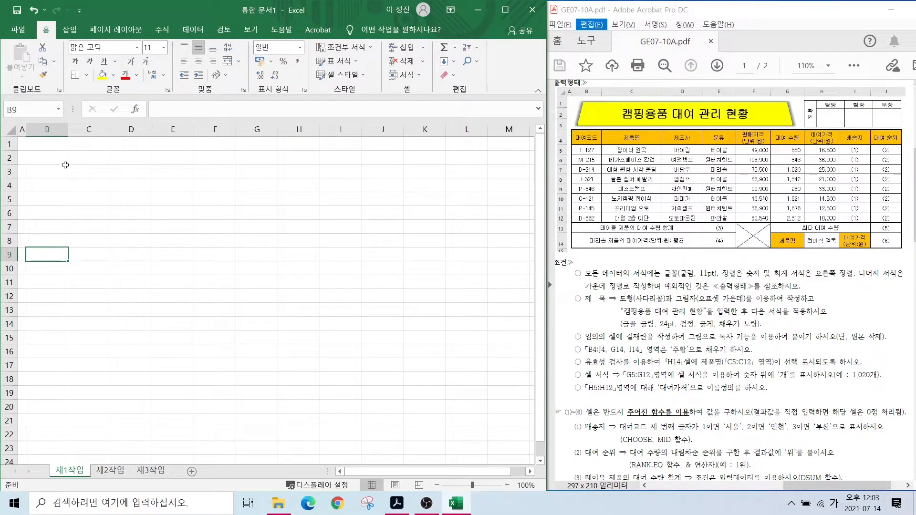
- Save the workbook in Documents\ITQ, named with the examinee number and the examinee's name
left_click(18, 28)
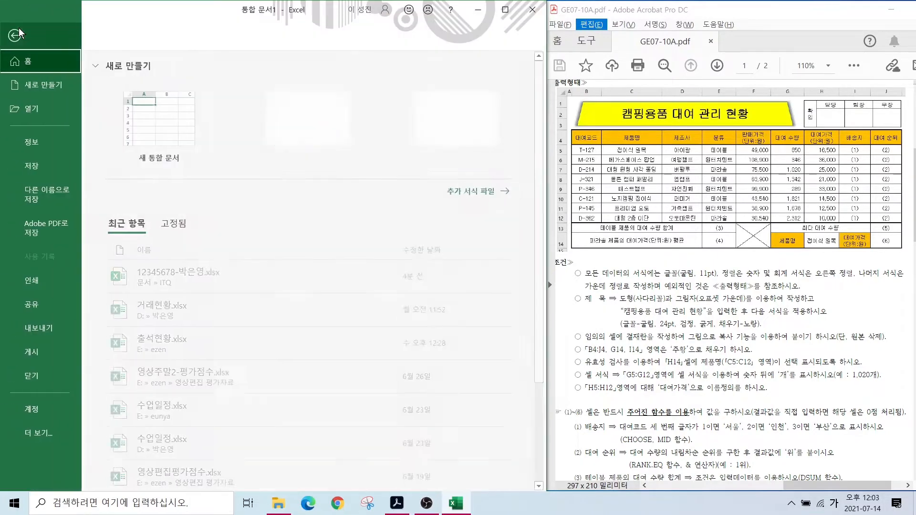
left_click(32, 167)
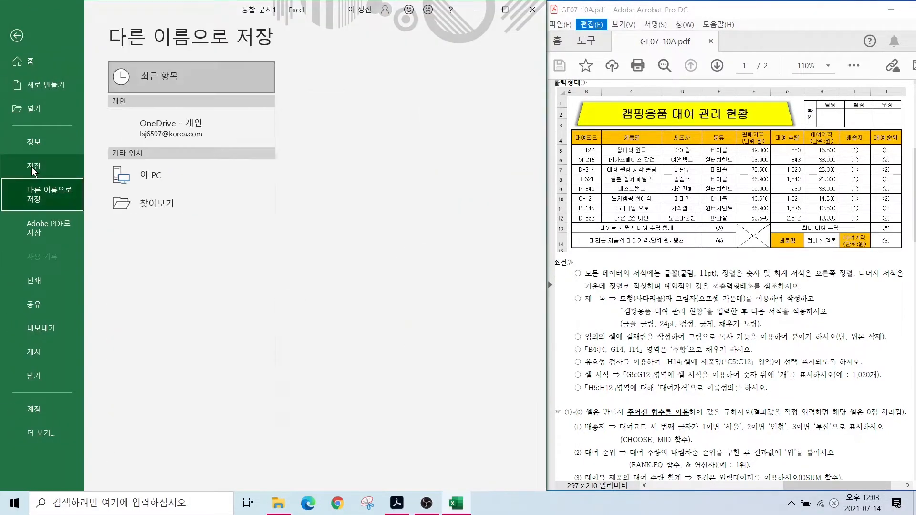
left_click(155, 233)
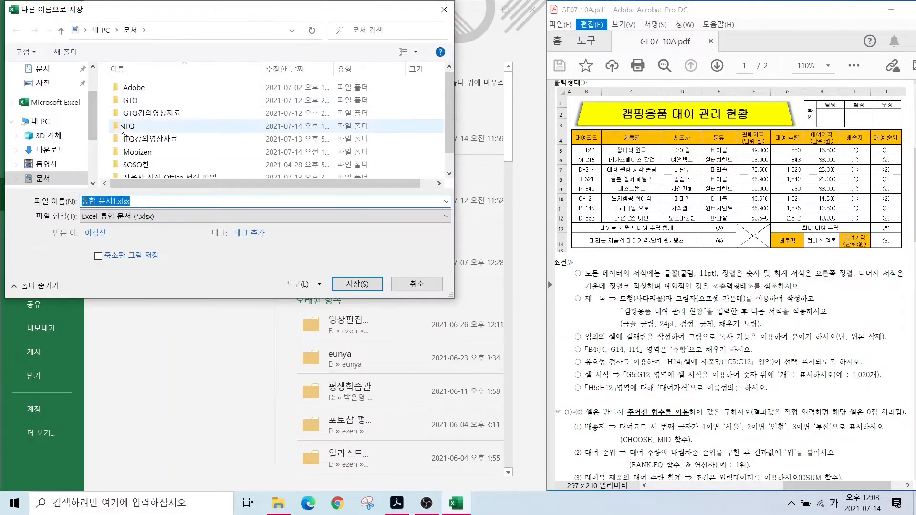
double_click(125, 127)
left_click(131, 200)
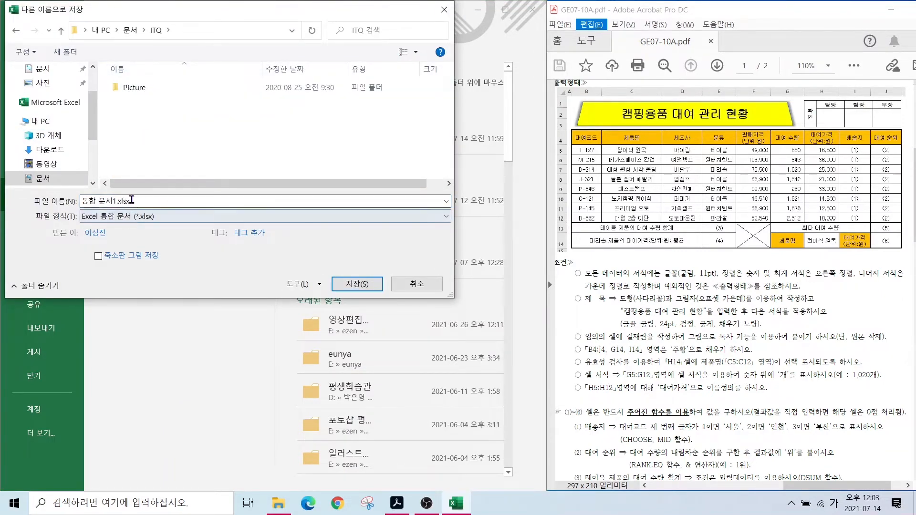
key("ctrl+a")
type("12345")
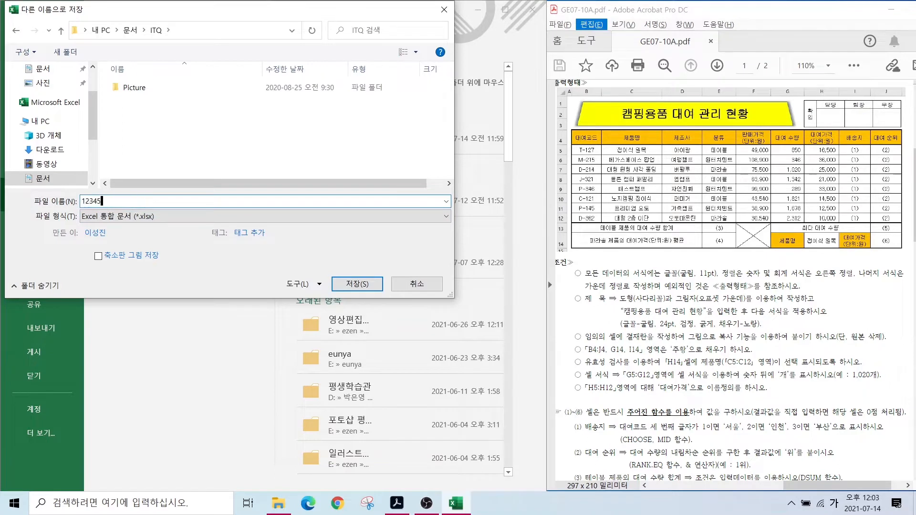
type("678-")
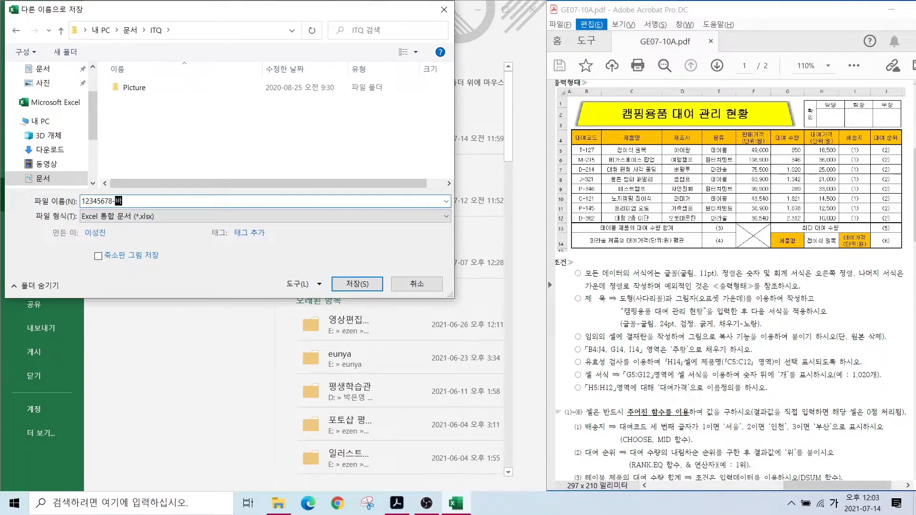
left_click(357, 282)
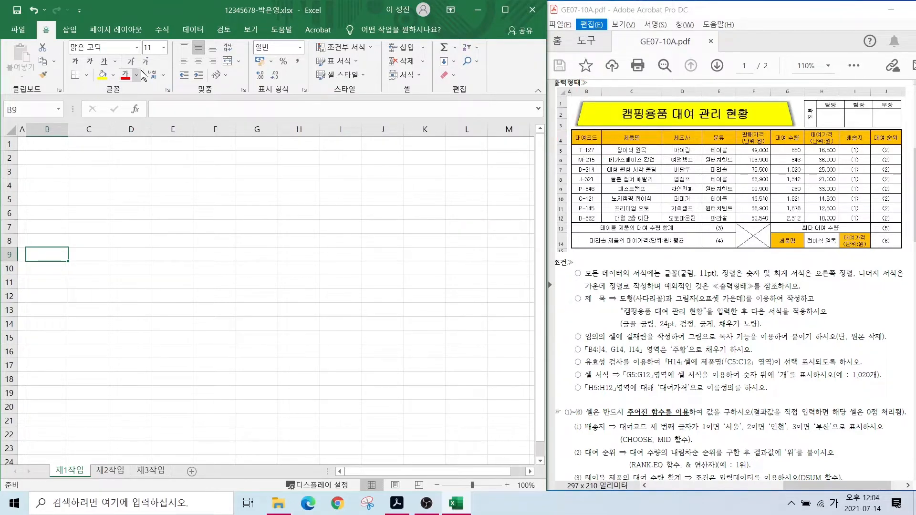
- Type the headers 대여코드, 제품명, 제조사 and 분류 into B4:E4
left_click(47, 185)
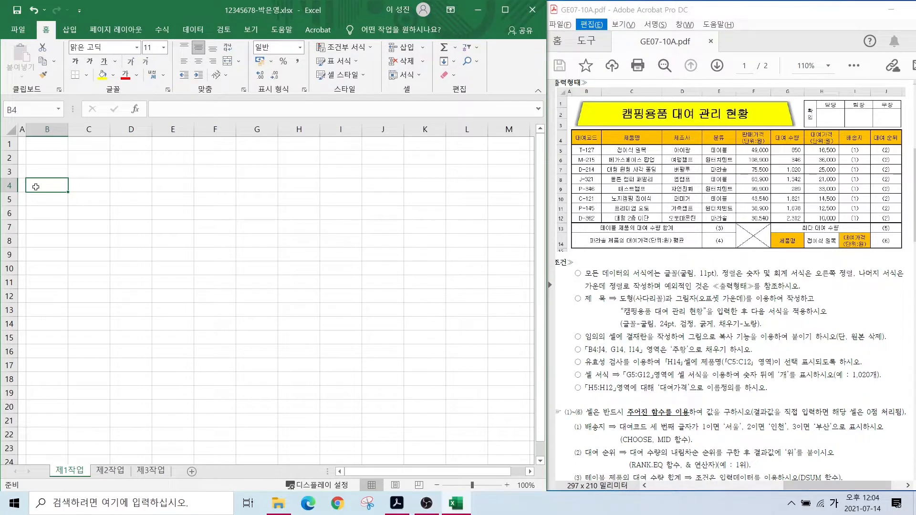
type("대여코드")
key("Tab")
type("제품명")
key("Tab")
type("제조사")
key("Tab")
type("분류")
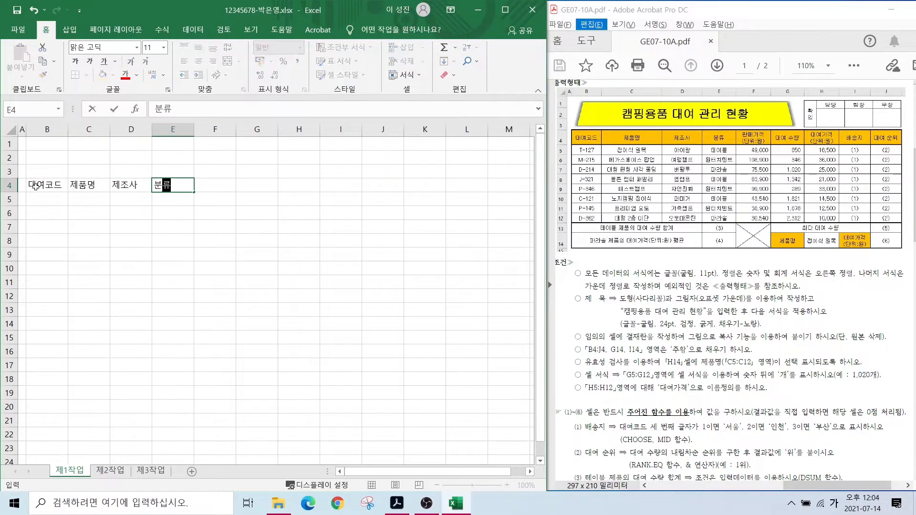
key("Tab")
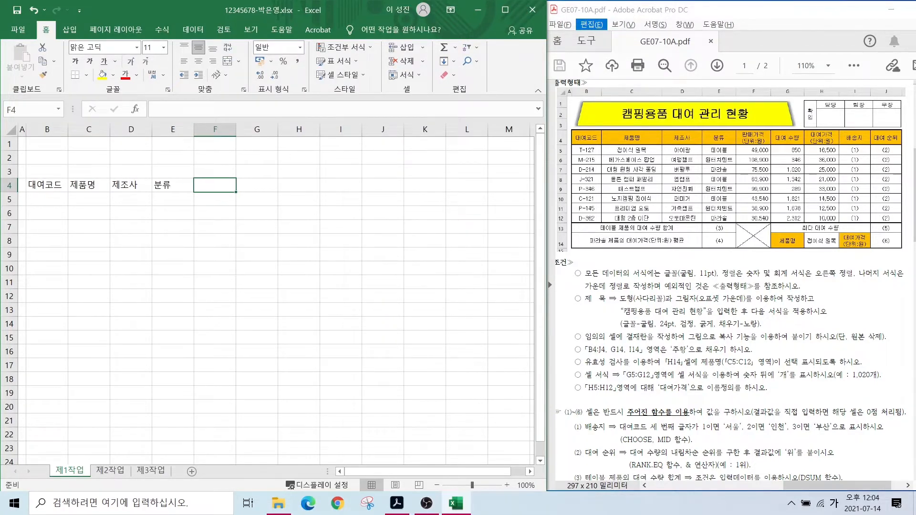
- Add headers 판매가격(단위:원), 대여 수량, two-line 대여가격(단위:원), 배송지 and 대여 순위 in F4:J4
left_click_drag(728, 114, 770, 146)
type("판매가격")
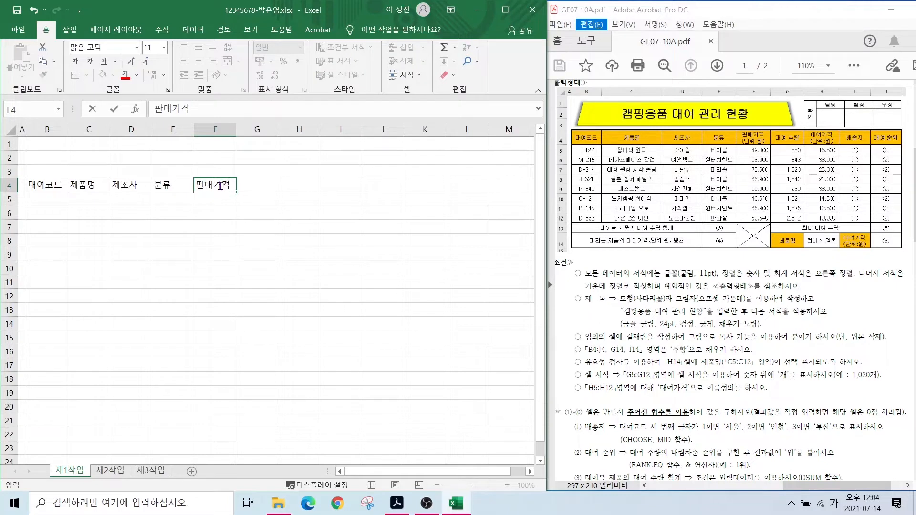
key("Return")
type("(단위:원)")
key("Tab")
type("대여 수량")
key("Tab")
type("대여가격")
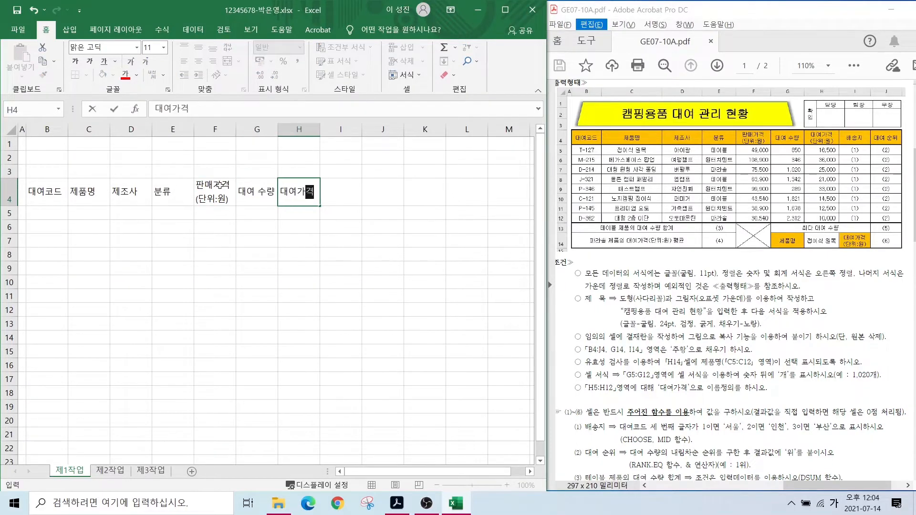
key("alt+Return")
type("(단위:원)")
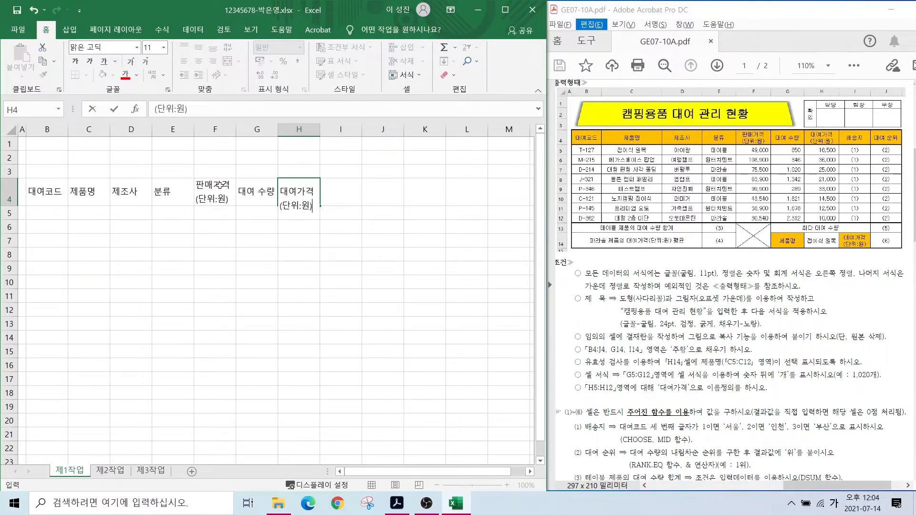
key("Tab")
type("배송지")
key("Tab")
type("대여 순위")
key("Down")
- Enter the eight rental codes T-127 through D-362 in B5:B12 in capitals
left_click(49, 214)
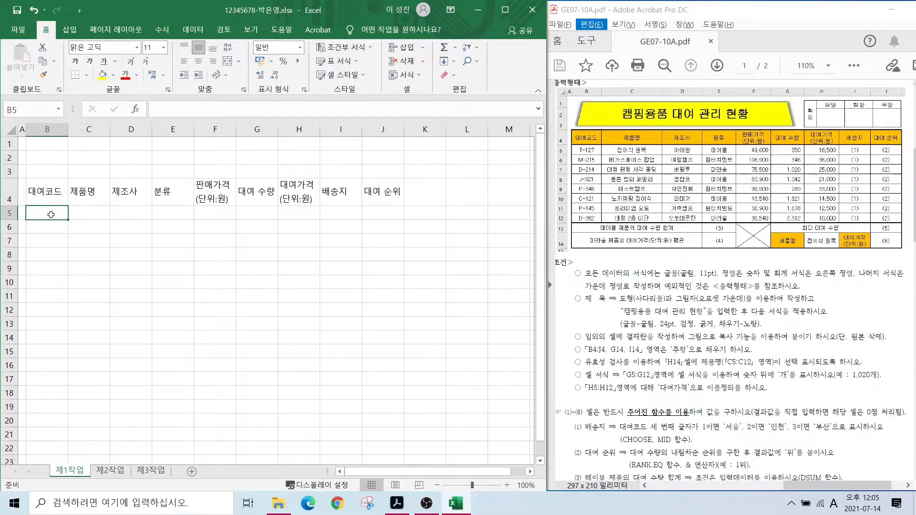
key("Caps_Lock")
type("T-127")
key("Return")
type("M-215")
key("Return")
type("D-214")
key("Return")
type("J-321 ")
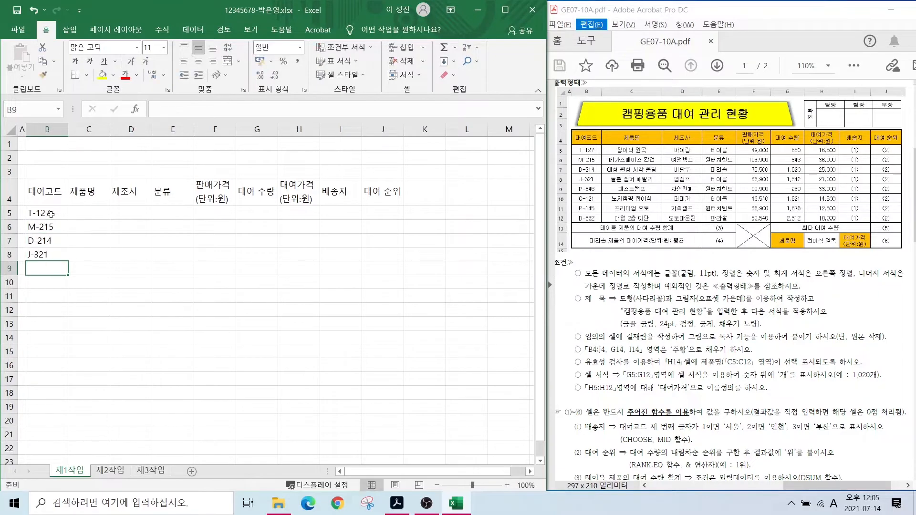
type("P-346 C-121 P-145 D-362")
- Enter the product names in C5:C12, from 접이식 원목 to 대형 2층 이단
left_click(94, 209)
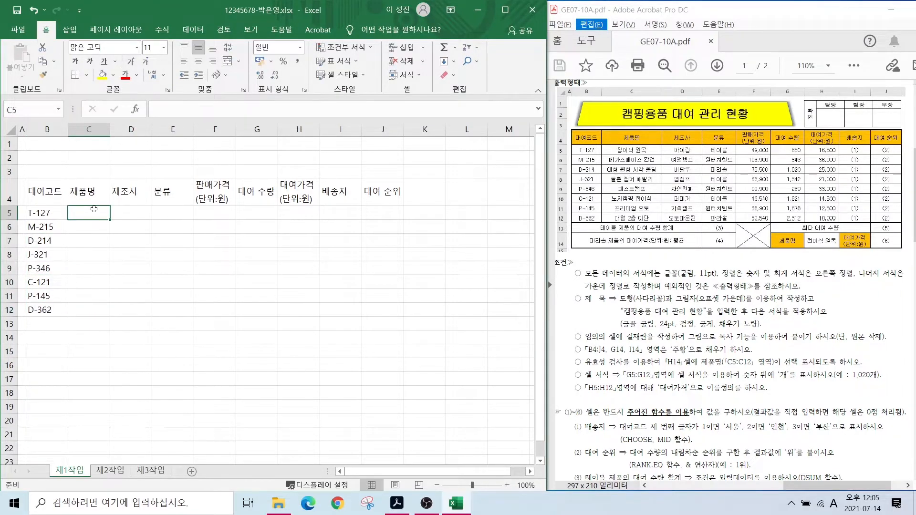
type("접이식 원목")
key("Return")
type("메가스페이스 팝업")
key("Return")
type("대형 원형 가각 폴딩")
key("Return")
type("브")
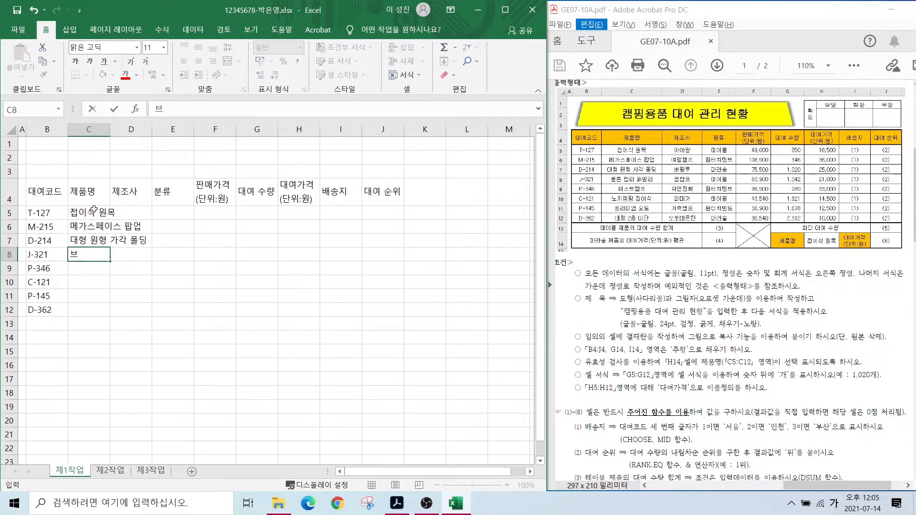
type("ㄹ튼 캠퍼 페밀리")
key("Return")
type("패스트캠프")
key("Return")
type("노지캠핑 접이식")
key("Return")
type("폴")
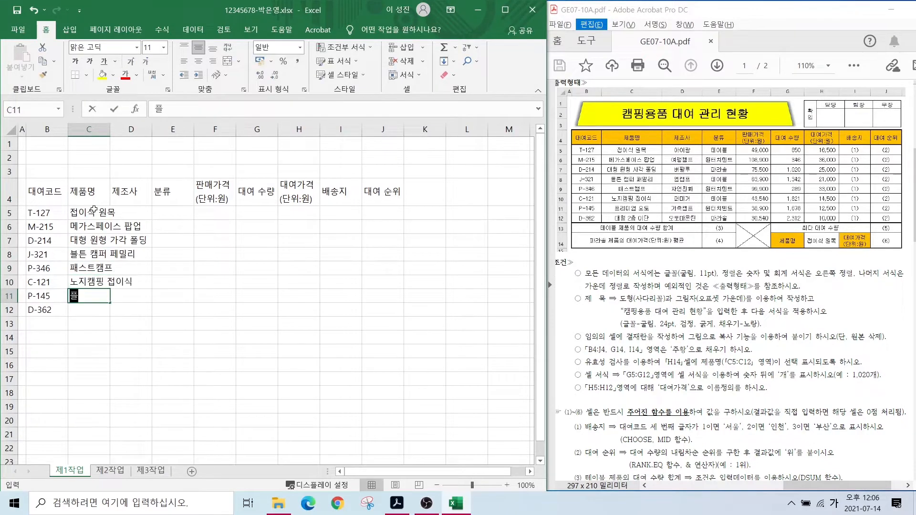
type("리미엄 오토")
- Enter the manufacturers in column D, from 아이랑 down to 오토마운틴
key("Return")
type("대형 2층 이단")
left_click(120, 212)
type("아이랑")
key("Return")
type("여행캠ㅁㅍ")
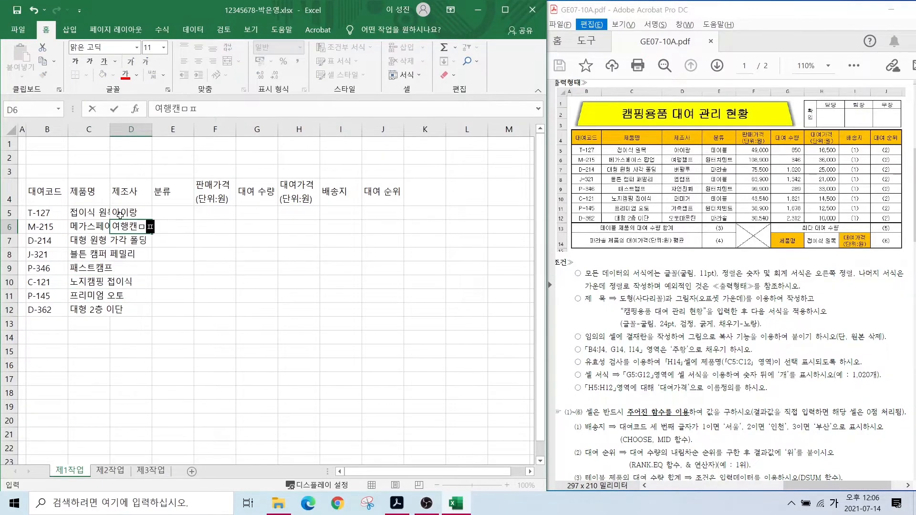
type("프")
key("Return")
type("버팔루")
key("Return")
type("맵캠프")
key("Return")
type("자연친화 퍼미거")
key("Return")
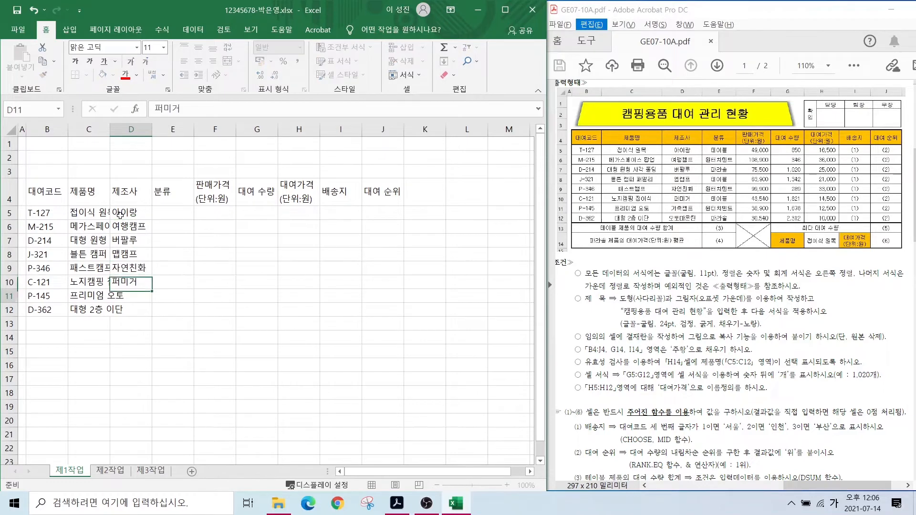
type("가족캠프")
- Enter the categories in E5:E12: 테이블, 원터치텐트, 파라솔, 테이블, 원터치텐트, 테이블, 원터치텐트, 파라솔
key("Return")
type("오토마운틴")
left_click(172, 212)
type("테이블")
key("Return")
type("원터치텐트")
- Enter the selling prices in F5:F12, from 49000 to 30540
key("Return")
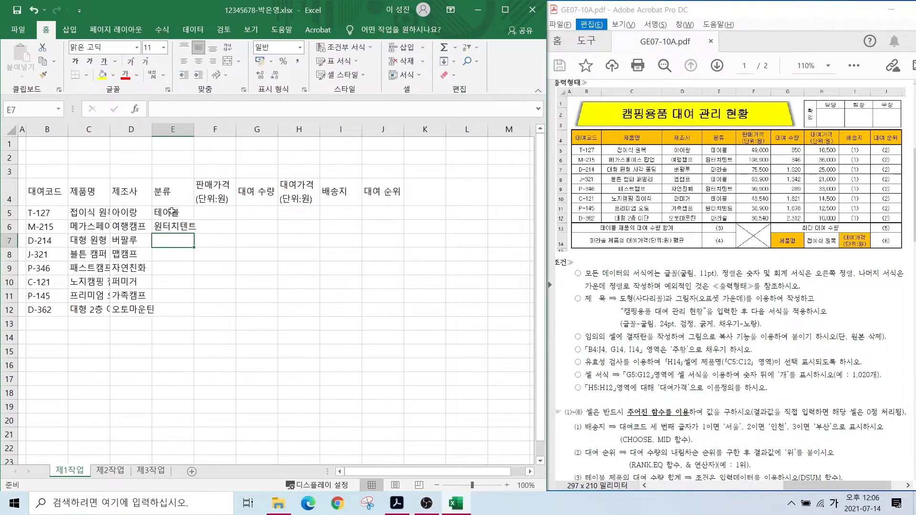
type("파라솔 테이블 원터치텐트 테이블 원터치텐트 파라솔")
key("Return")
left_click(215, 213)
type("49000")
key("Return")
type("108000")
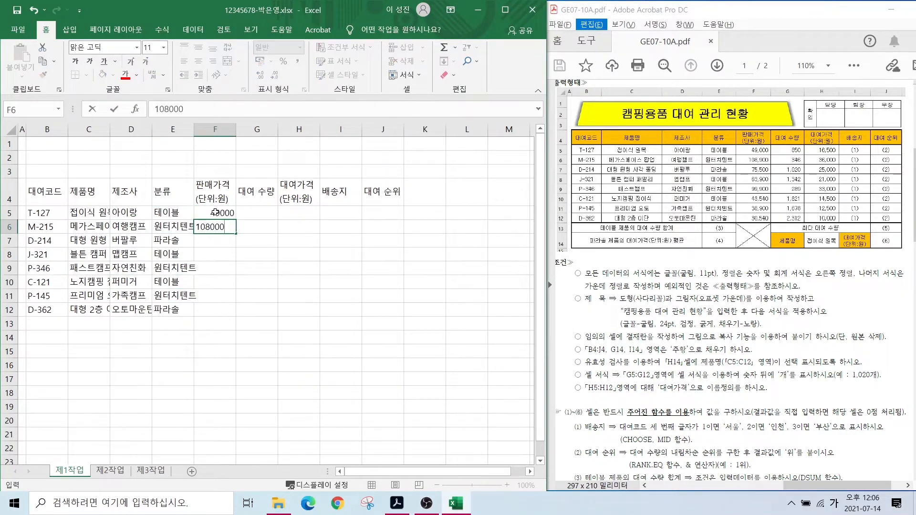
key("BackSpace")
key("BackSpace")
key("BackSpace")
type("900")
key("Return")
type("75500 69900 999900 45540 38900 305")
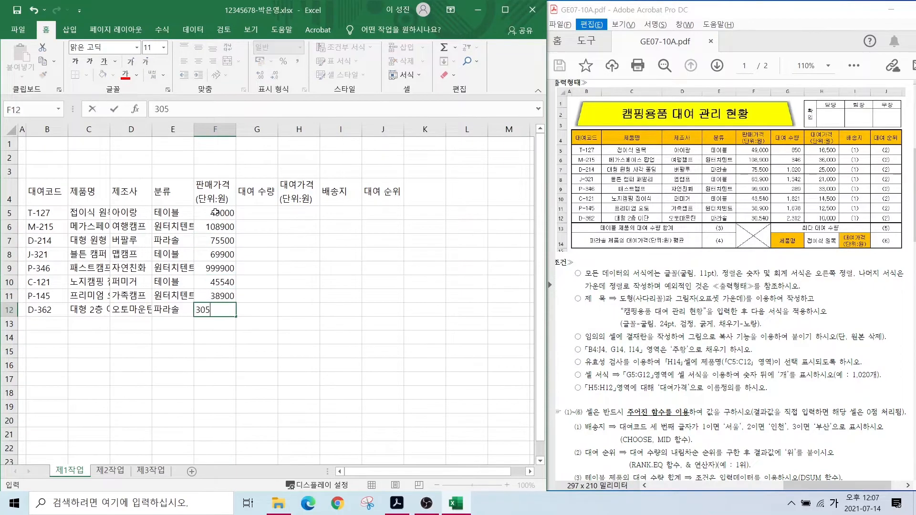
type("40")
key("Right")
- Enter rental quantities 650, 346, 1020, 1342, 289, 1821, 1678, 2312 in column G
key("Up")
key("Up")
key("Up")
key("Up")
key("Up")
key("Up")
key("Up")
type("650 346")
key("Return")
type("1020")
key("Return")
type("1342")
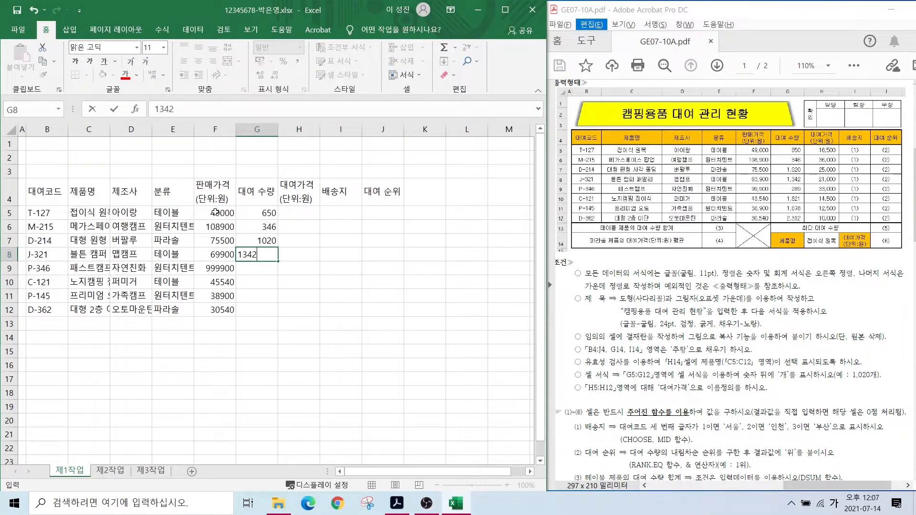
key("Return")
type("289")
key("Return")
type("1821")
key("Return")
type("1678 2312")
key("Right")
- Enter rental prices 16500, 36000, 25000, 21000, 33000, 14500, 12500, 10000 in column H
key("Up")
key("Up")
key("Up")
key("Up")
key("Up")
key("Up")
key("Up")
type("16500 36000 25000 21000")
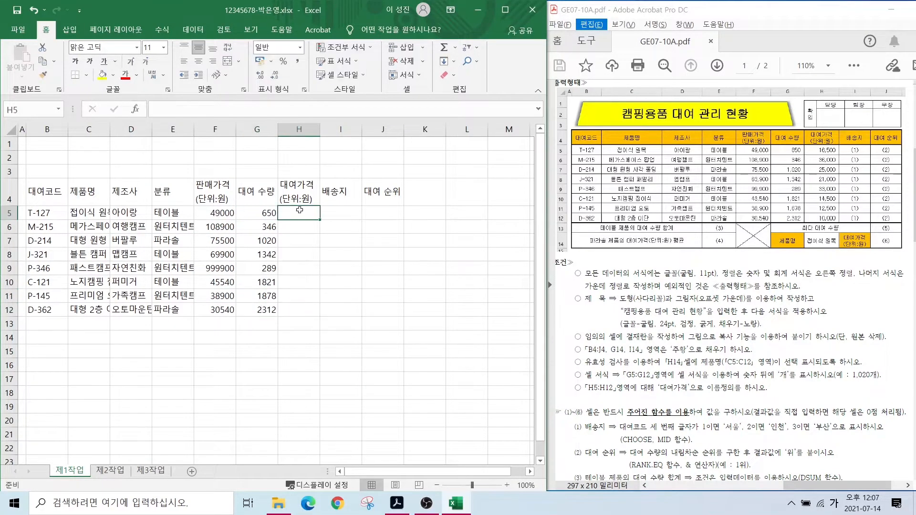
key("ctrl+Return")
key("Return")
type("33000 14500 12500 10000")
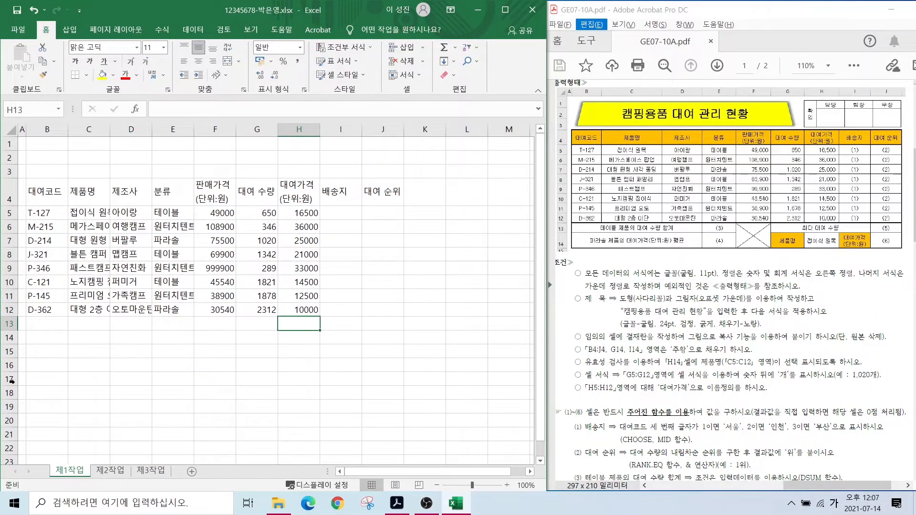
- Label B13 '테이블 제품의 대여 수량 합계' and B14 '파라솔 제품의 대여가격(단위:원) 평균'
left_click(49, 323)
type("테이블 제품의 대여 수량 합계")
key("Return")
type("파라솔 제품의 대여가격(단위:원) 평균")
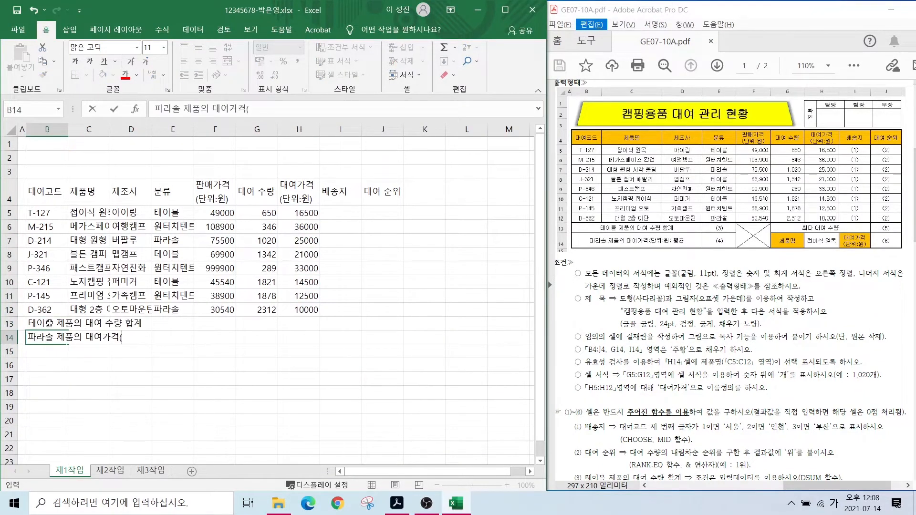
key("Tab")
- Add labels 최다 대여 수량, 제품명, 접이식 원목 and two-line 대여가격(단위:원) in the G13:I14 area
left_click(219, 325)
key("Right")
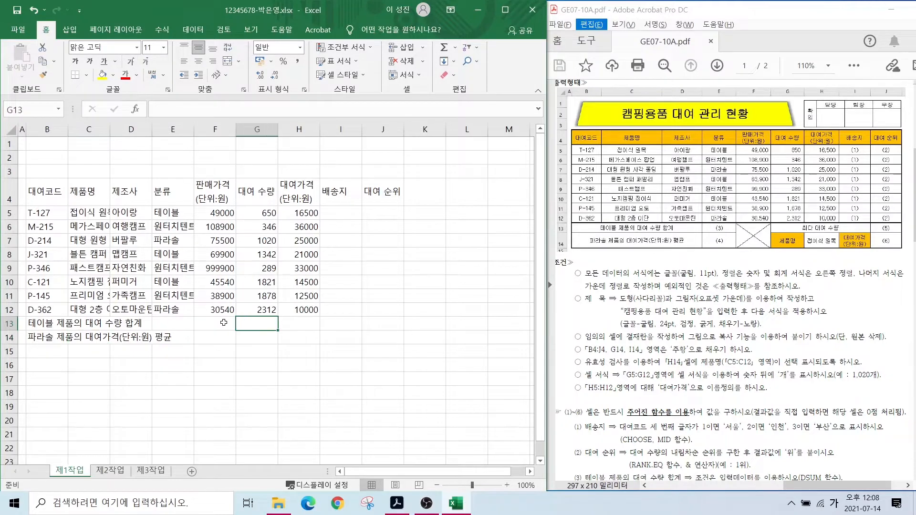
type("최다 대여 수량")
key("Return")
type("제품명")
key("Tab")
type("접이식 원목")
key("Tab")
type("대여가격")
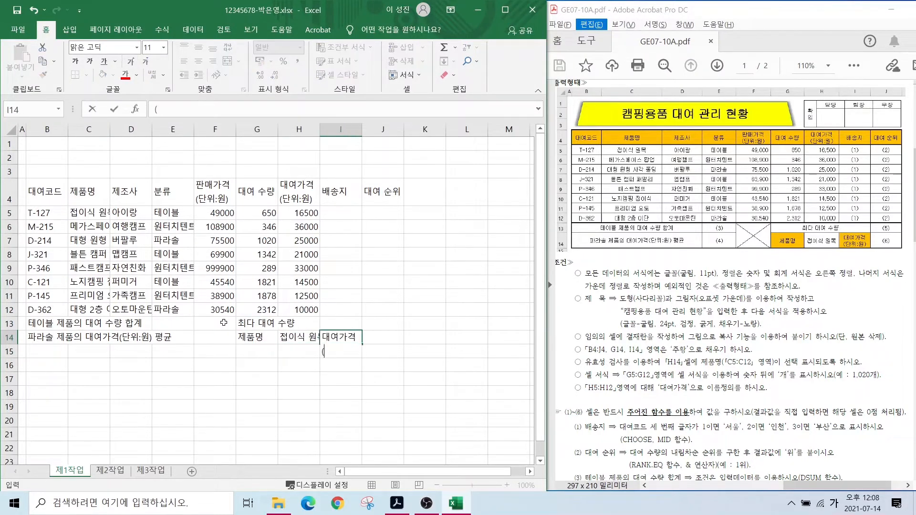
key("alt+Return")
type("(단위:원)")
key("Return")
- Put all borders on B4:J14 and widen columns C through J to fit the contents
left_click_drag(46, 192, 391, 344)
left_click(86, 75)
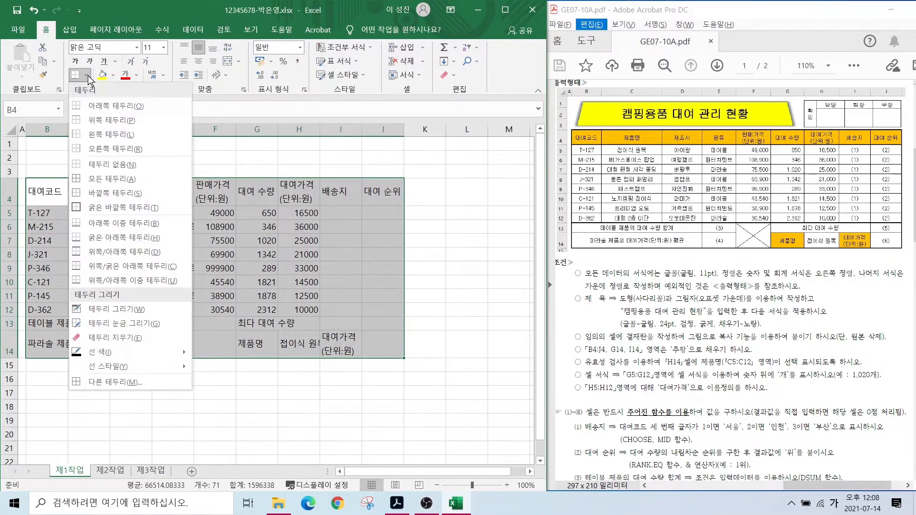
left_click(110, 179)
left_click_drag(110, 129, 220, 134)
left_click_drag(261, 133, 287, 134)
left_click_drag(309, 130, 505, 133)
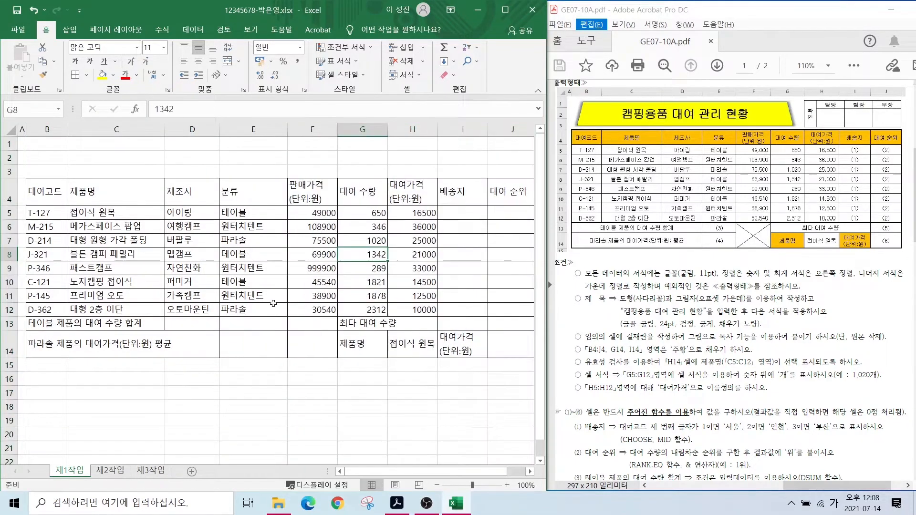
- Merge and centre B13:D13, B14:D14, F13:F14 and G13:I13
left_click_drag(47, 323, 191, 323)
left_click(228, 61)
left_click_drag(48, 344, 191, 344)
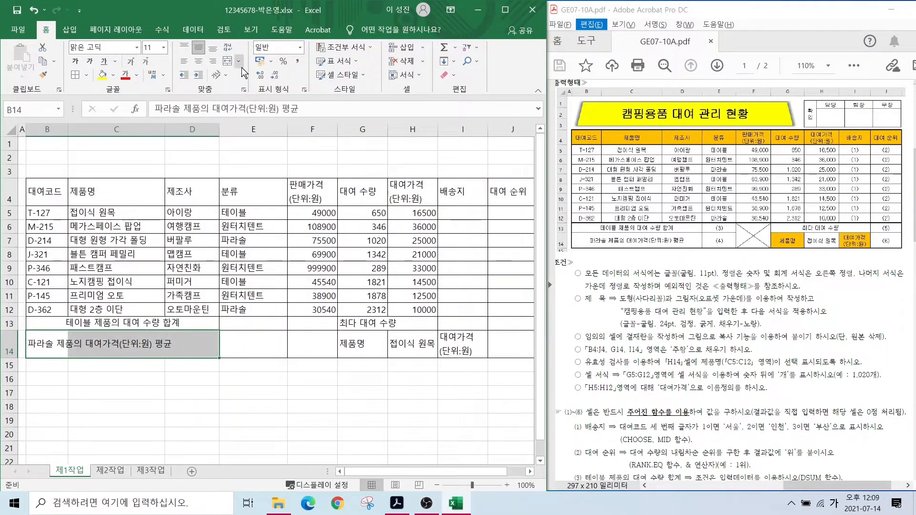
left_click(227, 61)
left_click_drag(312, 323, 313, 343)
left_click(228, 61)
left_click_drag(362, 323, 447, 318)
left_click(227, 61)
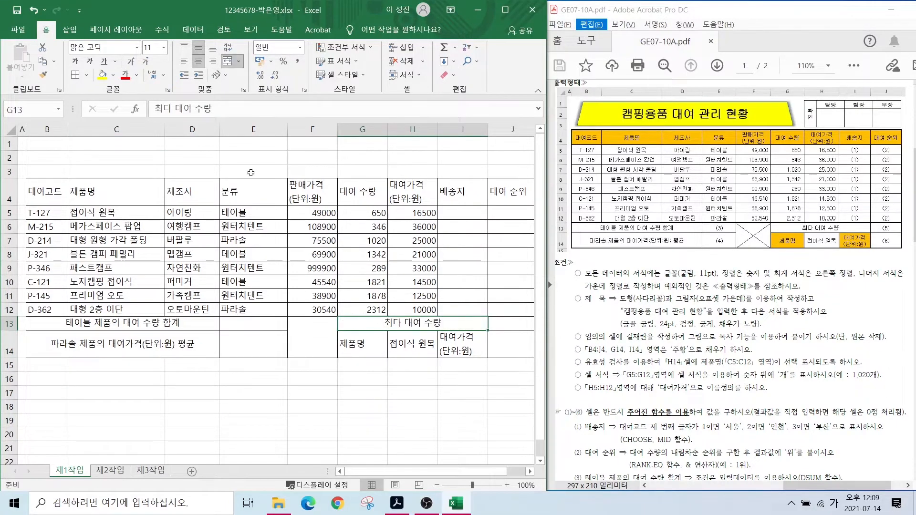
left_click_drag(39, 194, 507, 347)
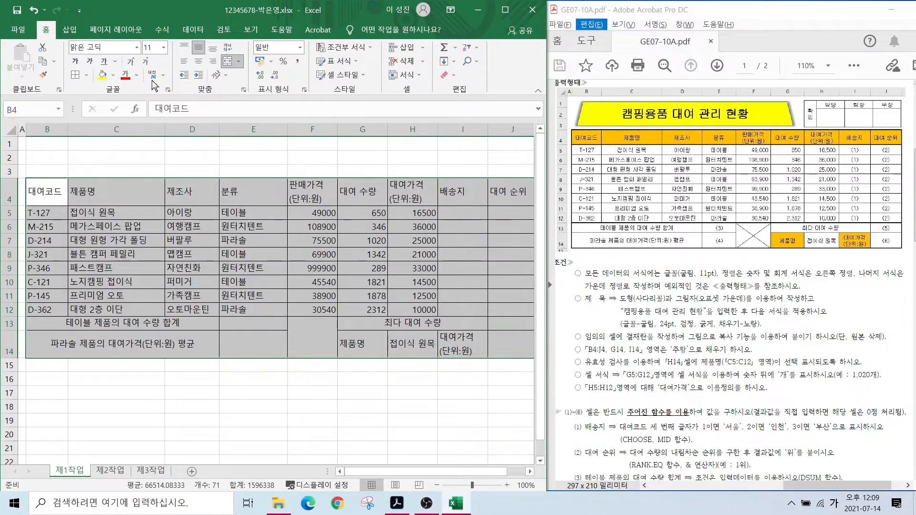
- Set the table B4:J14 to the 굴림 font with centred alignment
left_click(117, 46)
type("굴림")
key("Return")
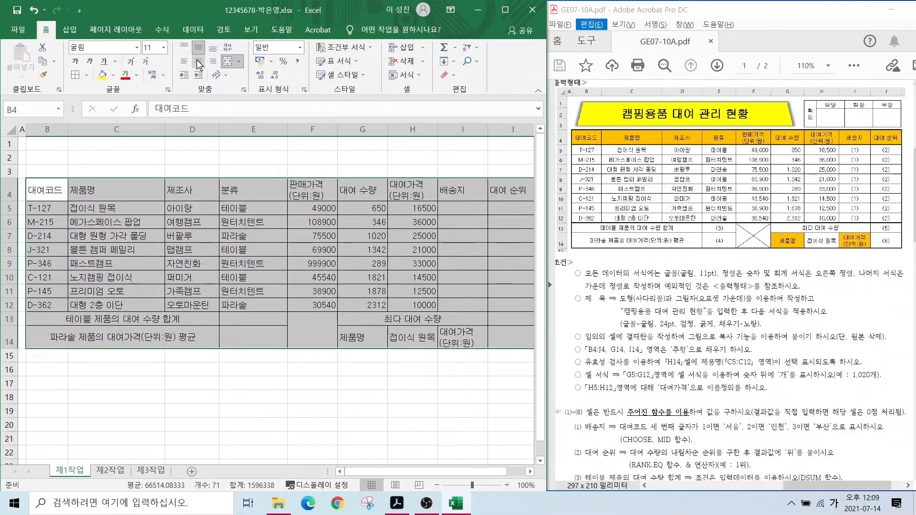
left_click(198, 61)
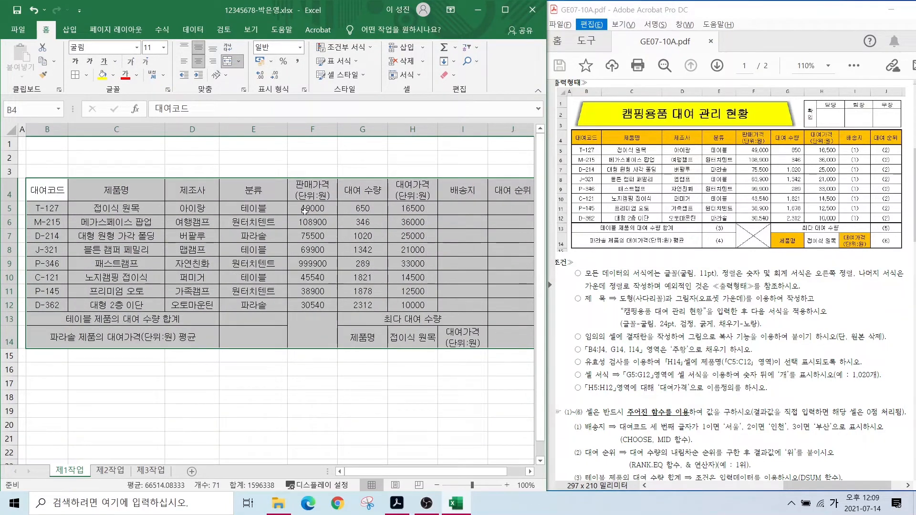
- Apply Comma Style to F5:H12 so the figures show thousands separators
left_click_drag(304, 210, 412, 306)
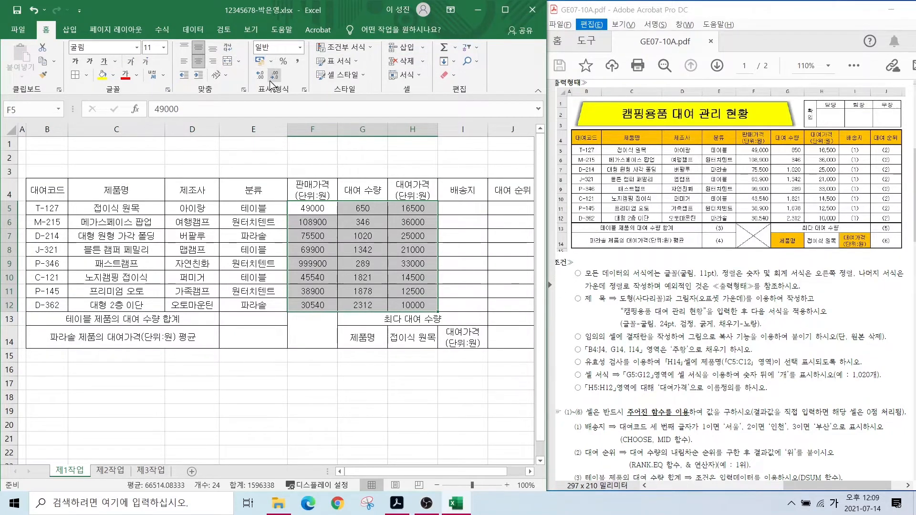
mouse_move(292, 101)
left_mouse_down()
mouse_move(314, 27)
mouse_move(288, 106)
left_mouse_up()
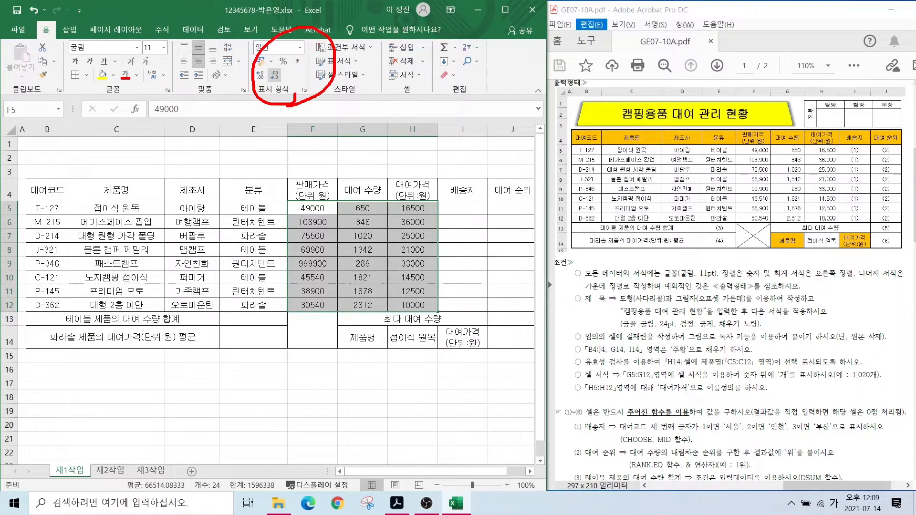
left_click_drag(302, 67, 300, 69)
key("Escape")
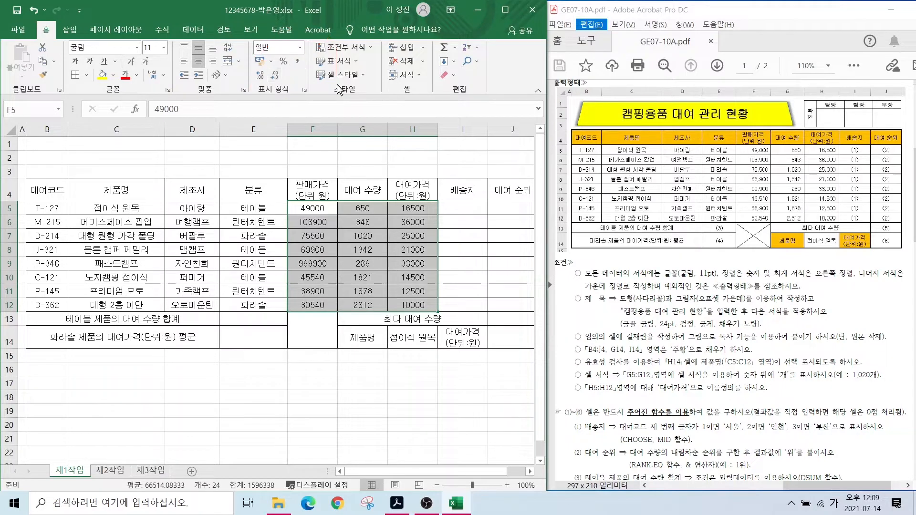
left_click(298, 62)
left_click(352, 374)
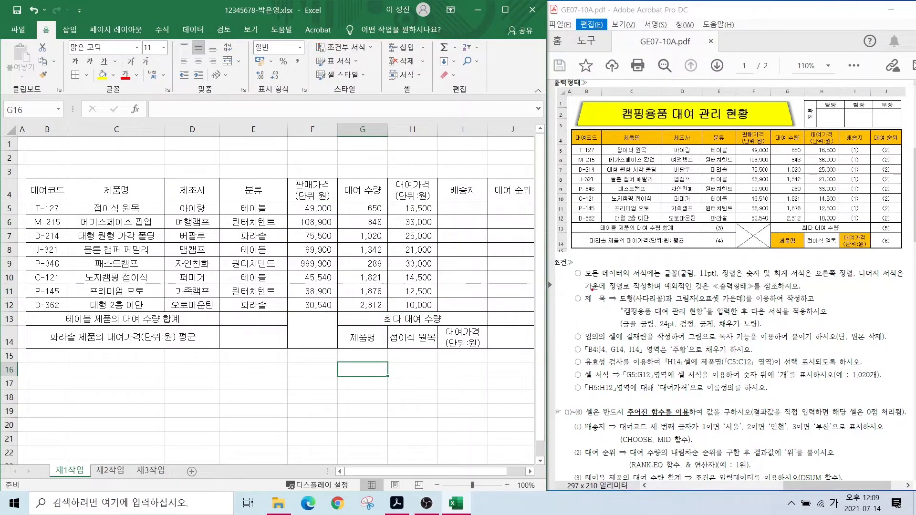
mouse_move(586, 290)
left_mouse_down()
mouse_move(744, 324)
mouse_move(807, 324)
left_mouse_up()
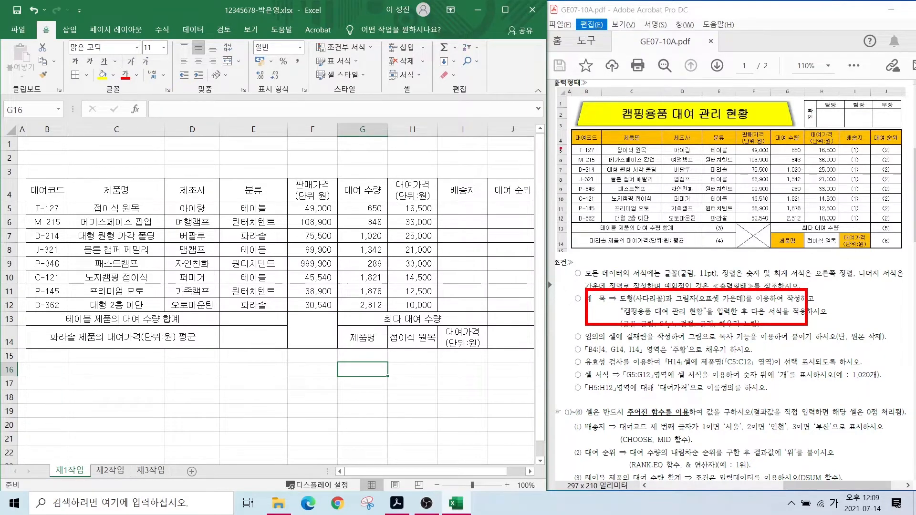
left_click_drag(570, 127, 572, 94)
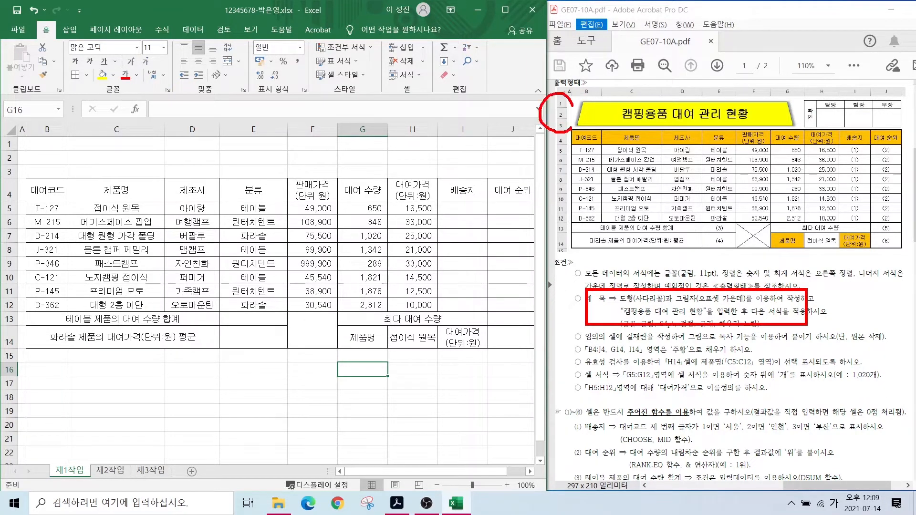
key("Escape")
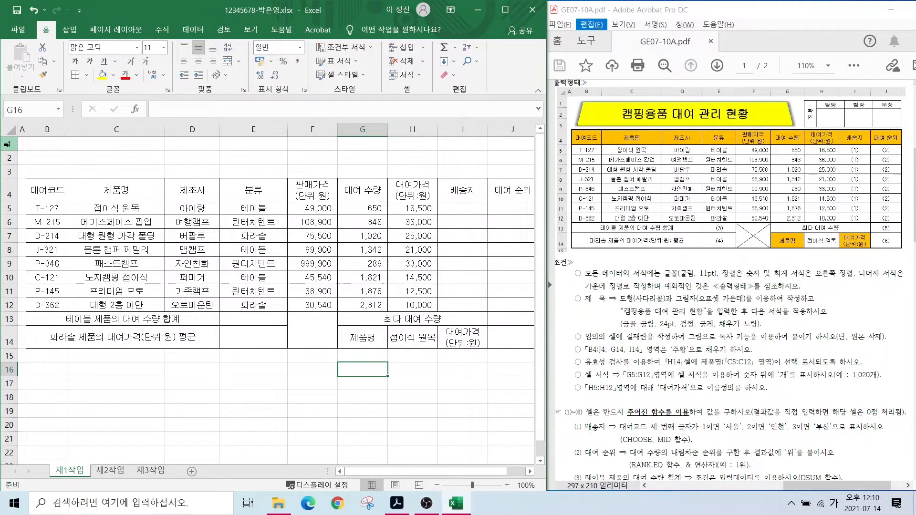
- Drag the row boundary to enlarge rows 1–3 above the rental table
left_click_drag(7, 144, 9, 175)
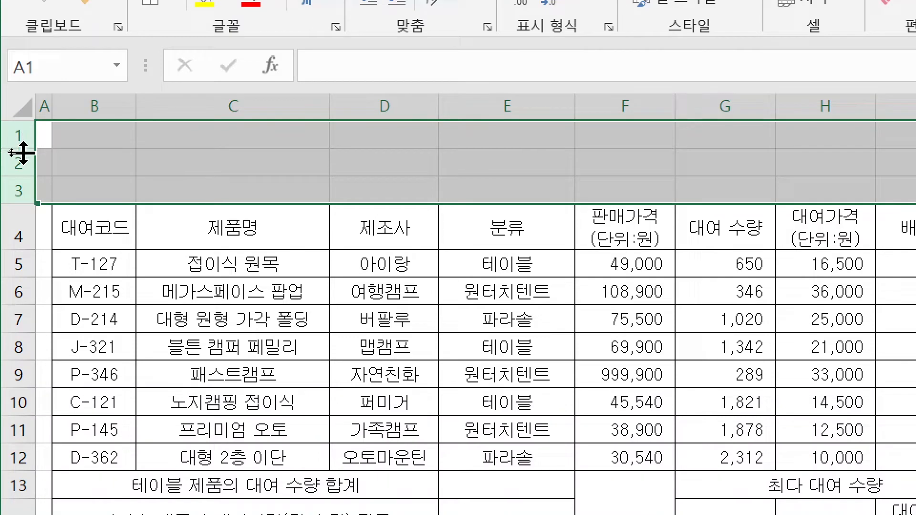
left_click_drag(23, 153, 23, 162)
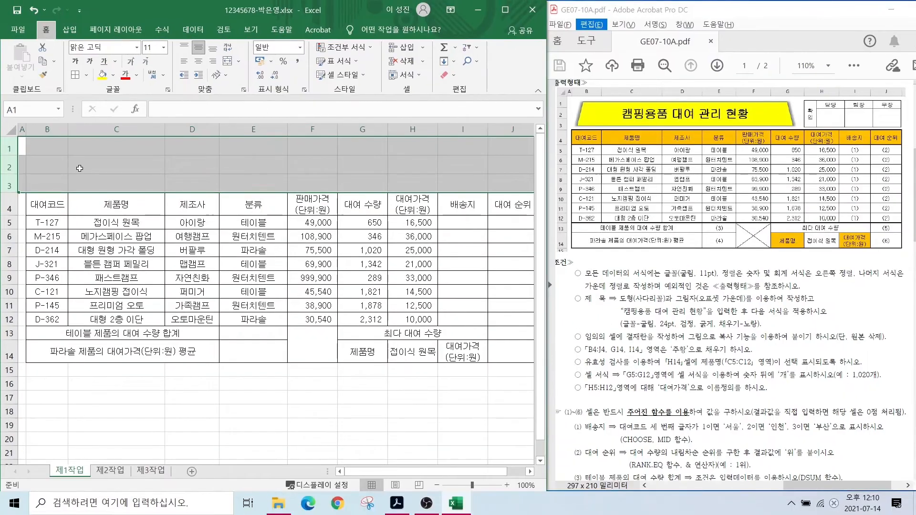
left_click(159, 180)
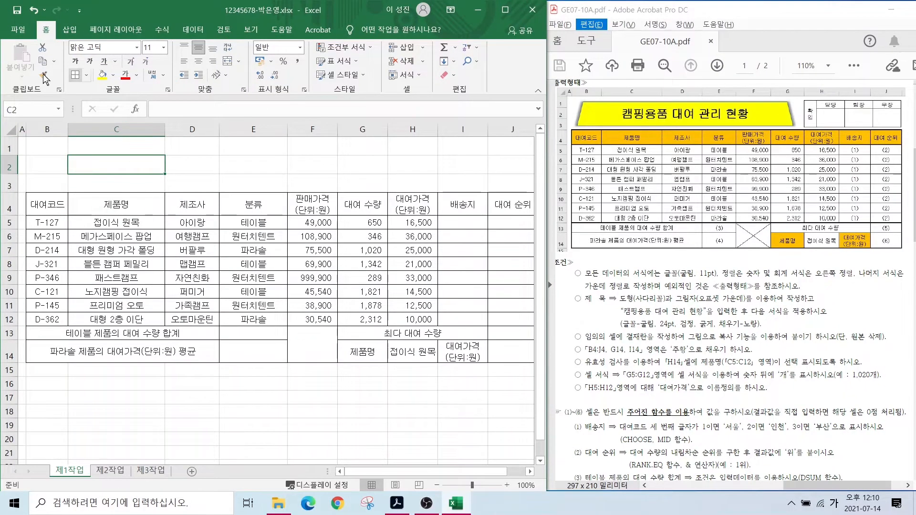
- Draw a trapezoid shape across B1:G3 at the top of the sheet
left_click(67, 30)
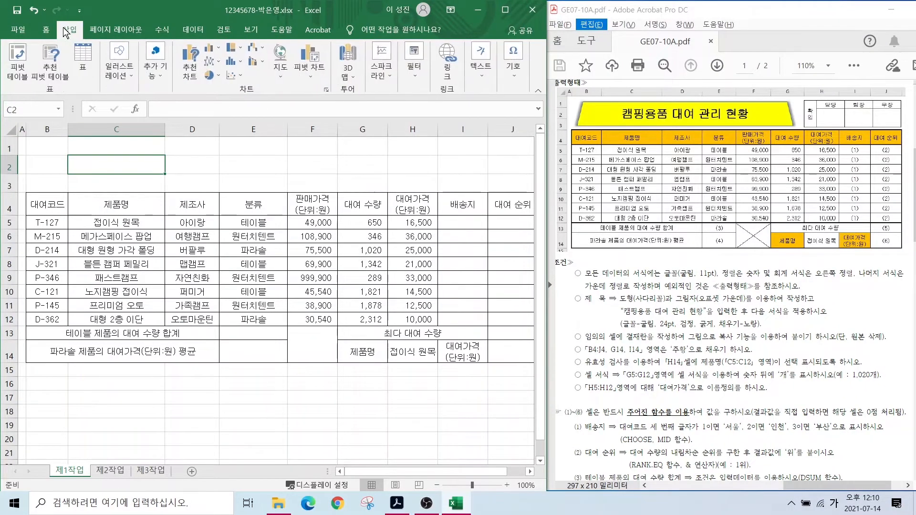
left_click(120, 71)
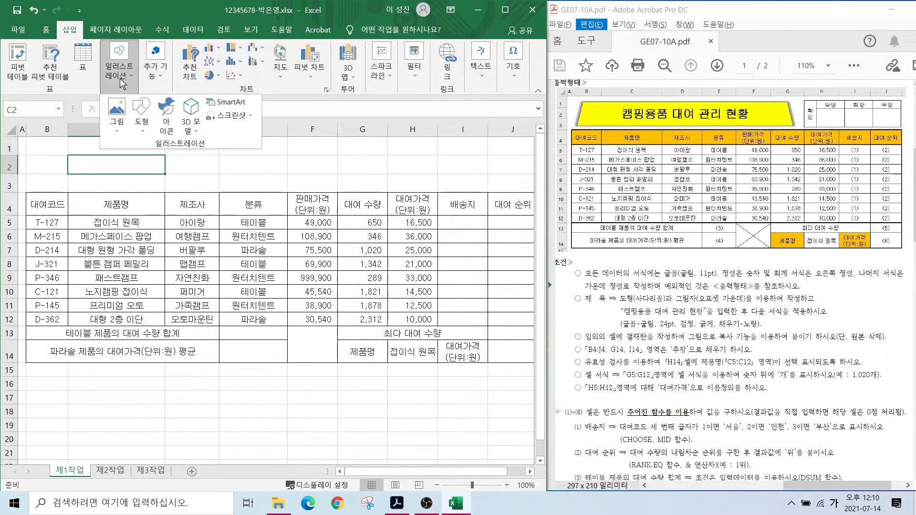
left_click(141, 118)
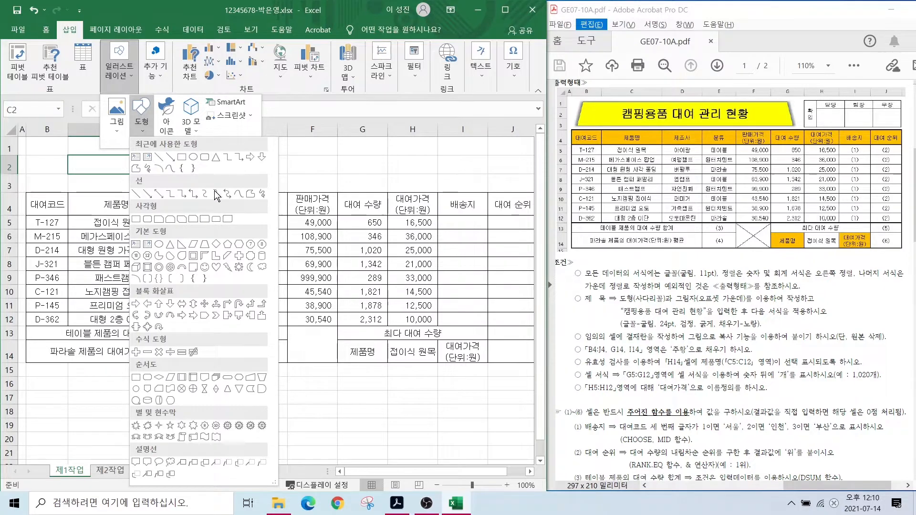
left_click(204, 244)
left_click_drag(28, 141, 361, 190)
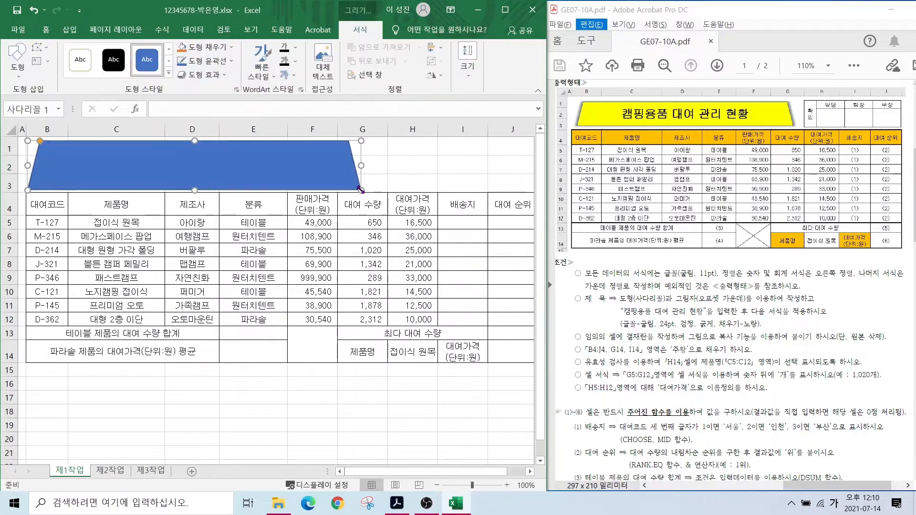
- Enter the title '캠핑용품 대여 관리 현황' inside the trapezoid
type("캠핑용품 대여 관리 현황")
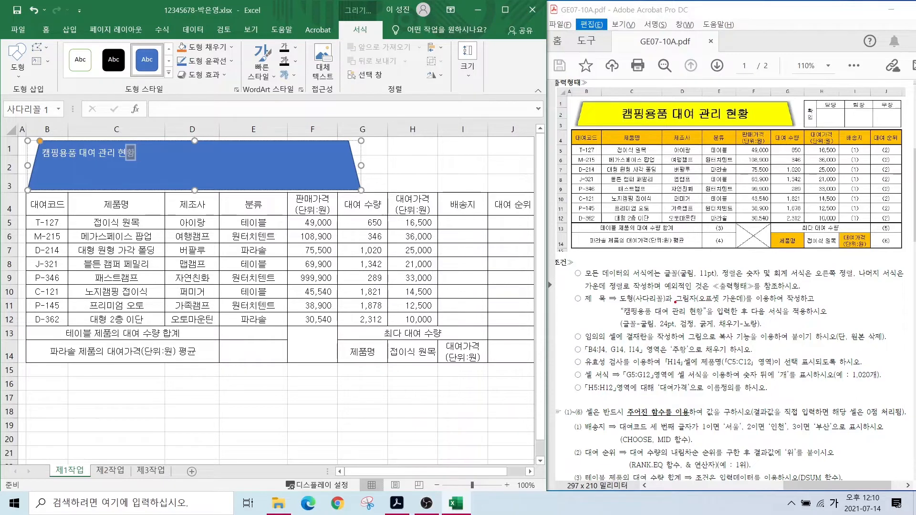
left_click_drag(675, 301, 750, 301)
left_click_drag(616, 316, 718, 332)
key("Escape")
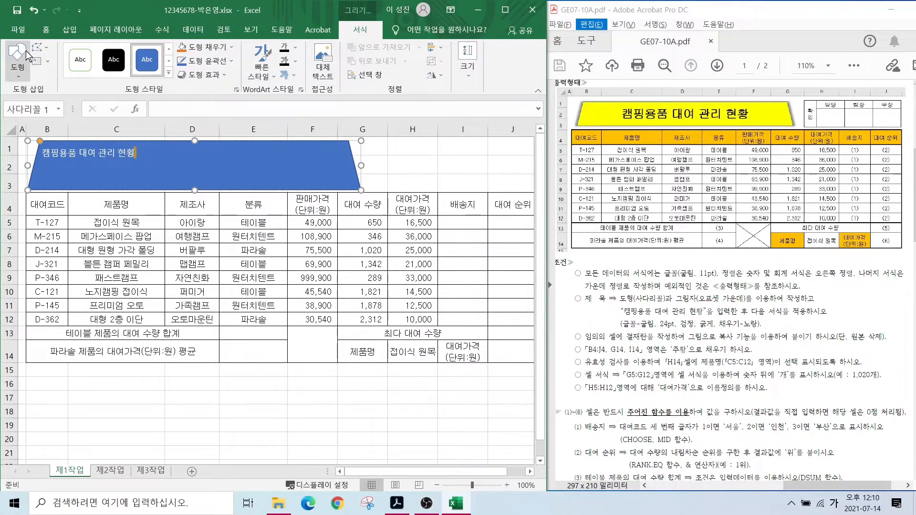
- Set the title text to 굴림 font at size 24
left_click(46, 30)
left_click(116, 47)
type("굴림")
key("Return")
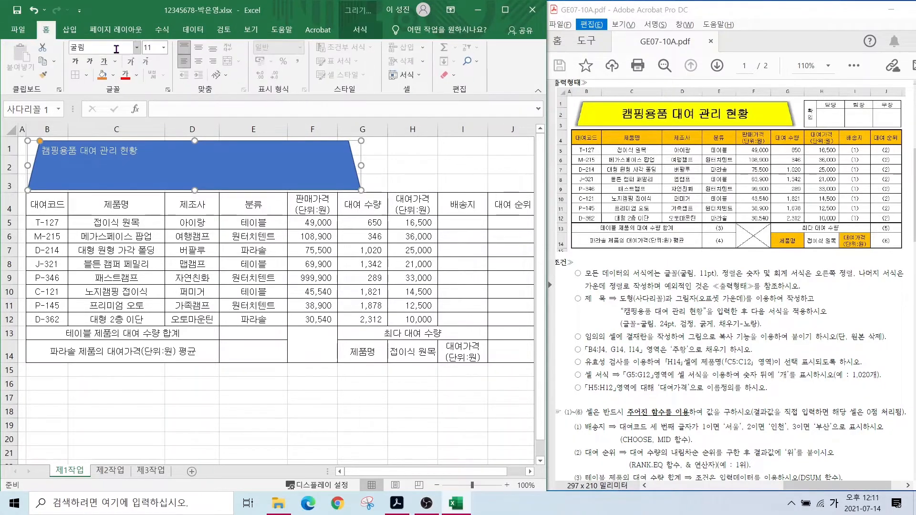
left_click(154, 47)
type("24")
key("Return")
- Make the title text black and bold, centred horizontally and vertically
left_click(136, 75)
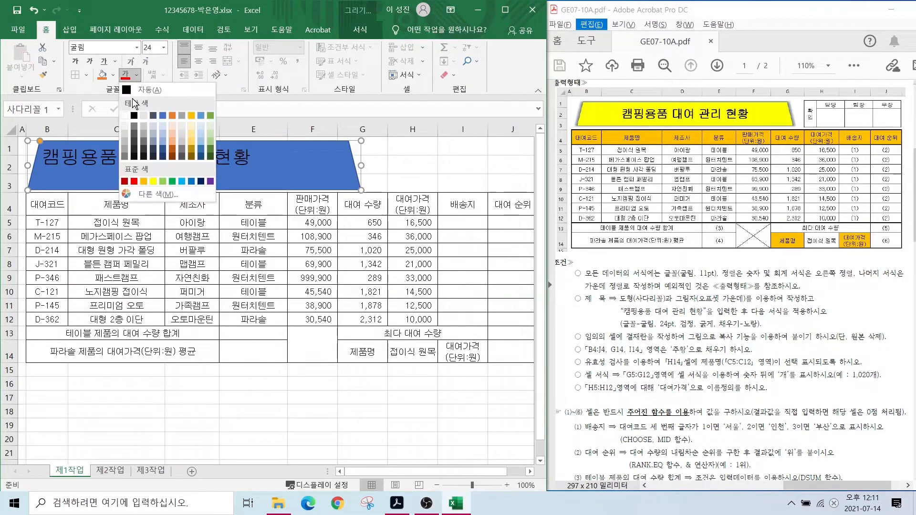
left_click(136, 101)
left_click(198, 47)
left_click(199, 61)
left_click(75, 61)
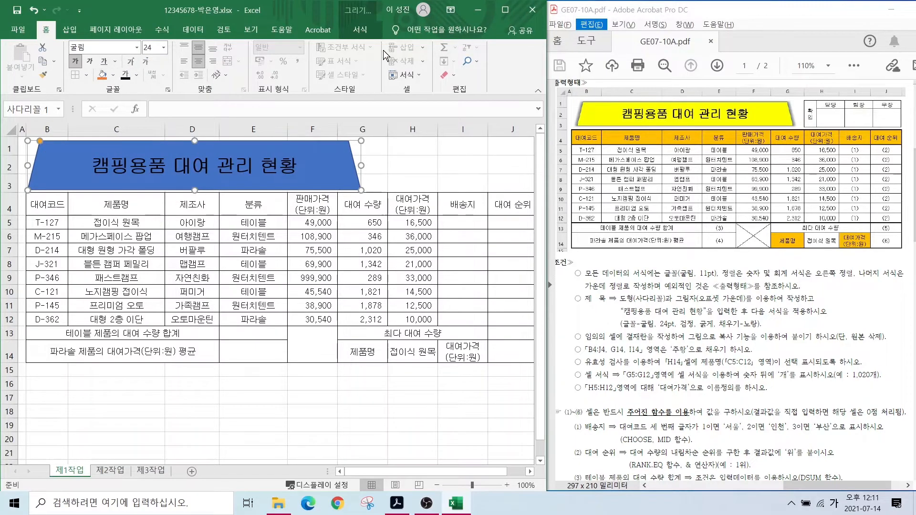
mouse_move(364, 55)
left_mouse_down()
mouse_move(384, 43)
mouse_move(383, 14)
mouse_move(418, 89)
mouse_move(377, 44)
left_mouse_up()
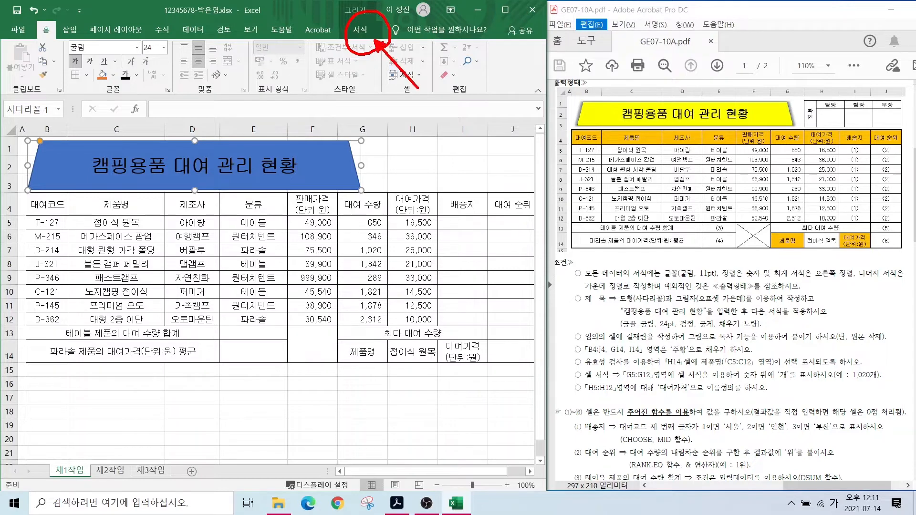
- Fill the title trapezoid with yellow
left_click(360, 29)
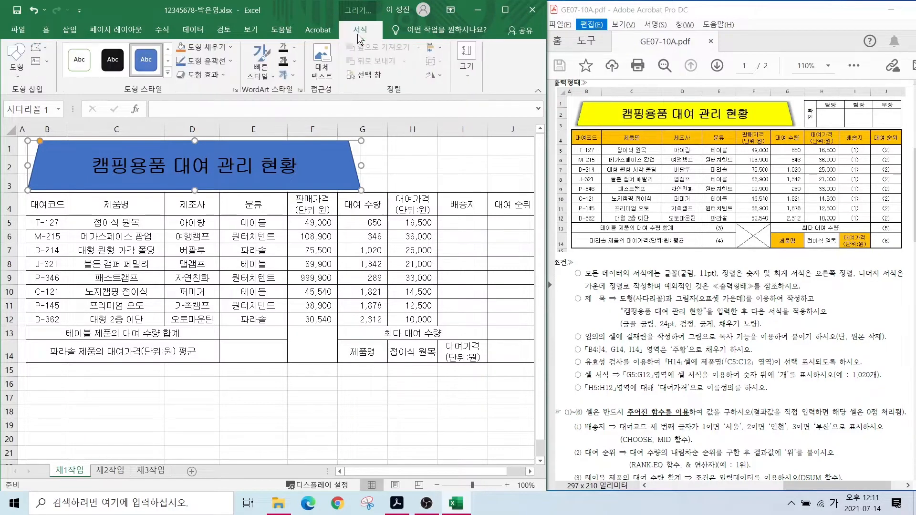
left_click(210, 61)
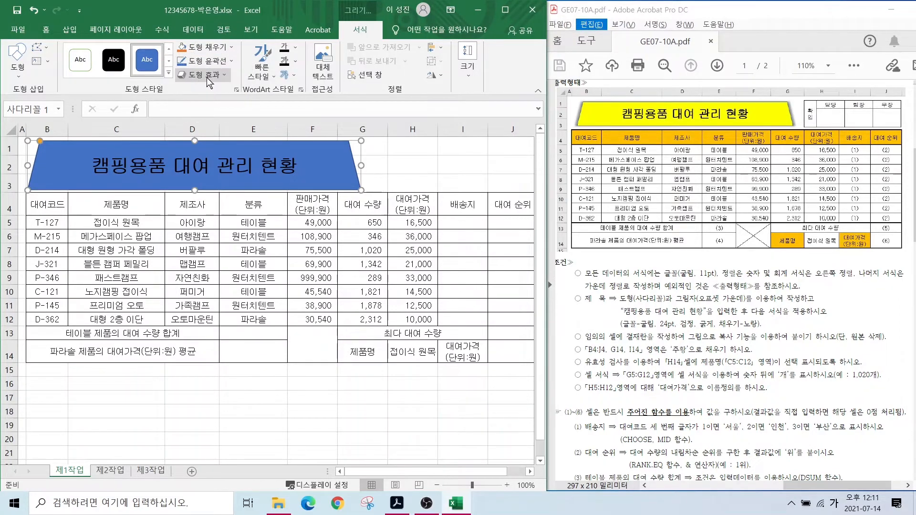
left_click(214, 47)
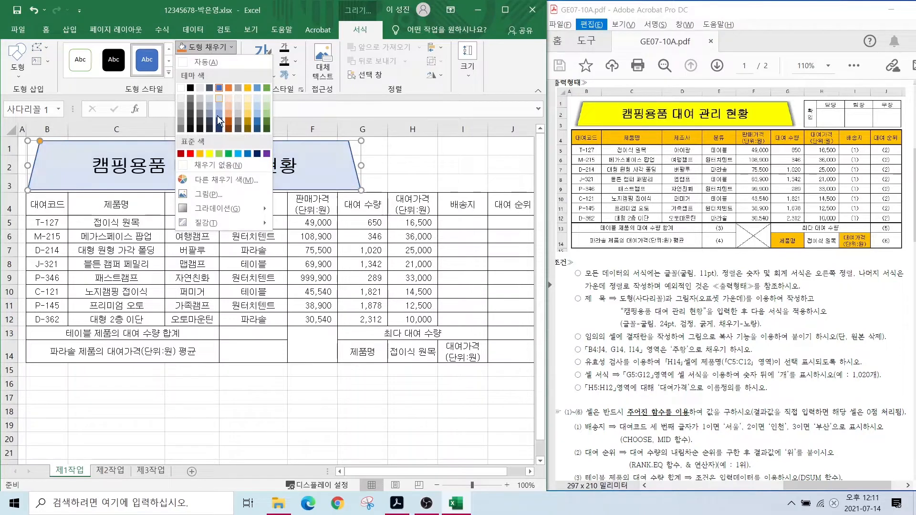
left_click(209, 154)
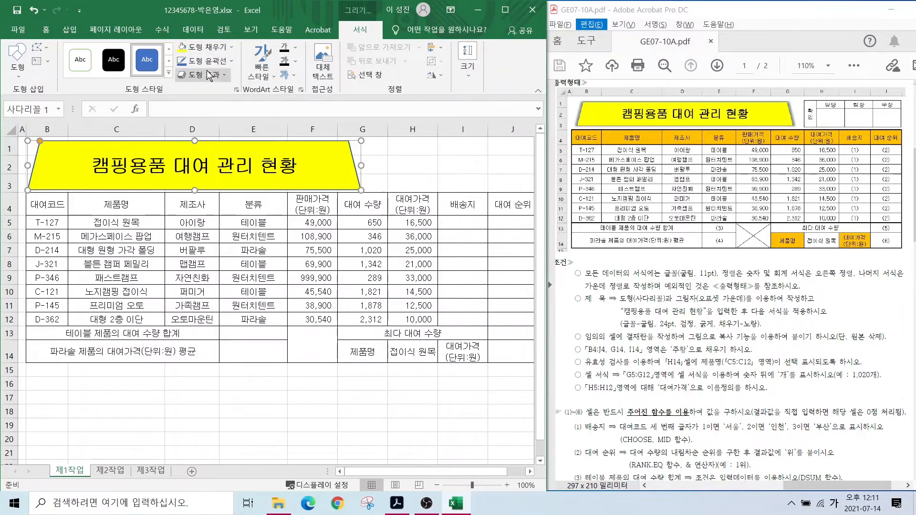
- Give the trapezoid an Offset Center outer shadow
left_click(202, 74)
mouse_move(218, 126)
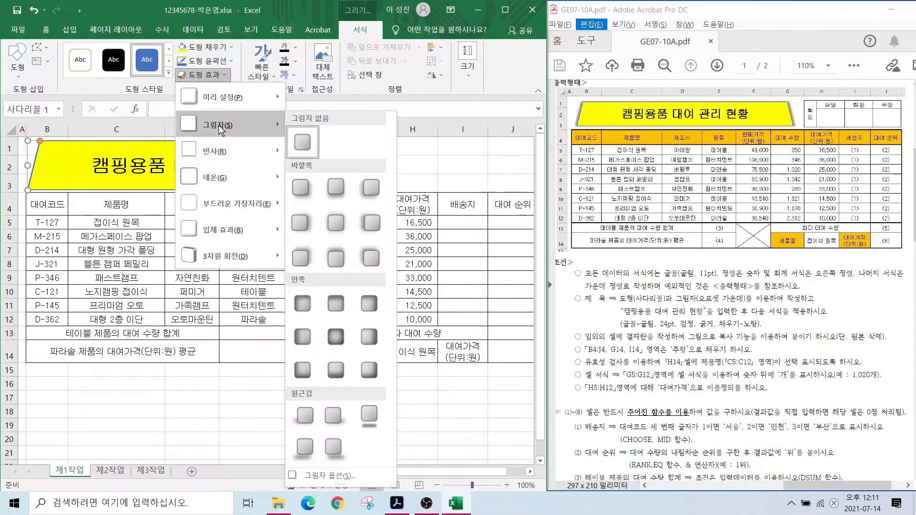
left_click(337, 222)
left_click(412, 397)
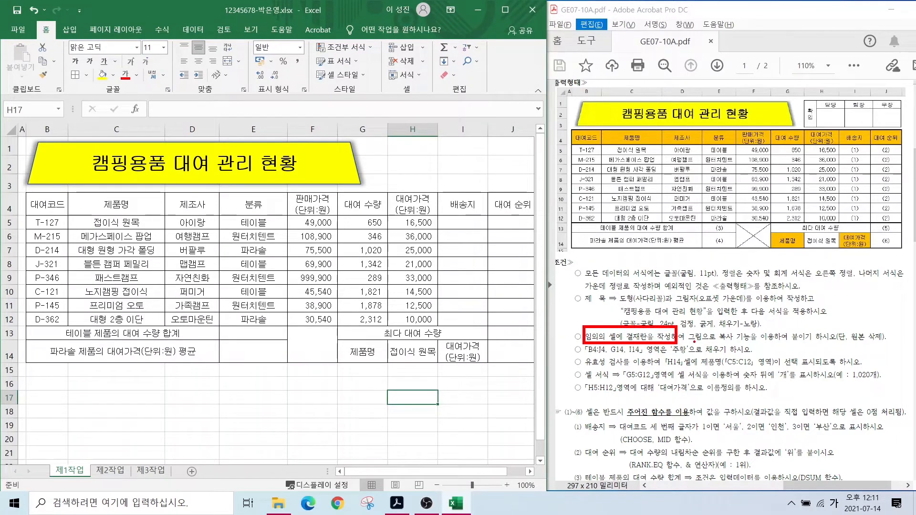
- Annotate the instructions PDF: copy-as-picture requirement, delete-original note, sample approval box
left_click_drag(694, 342, 758, 341)
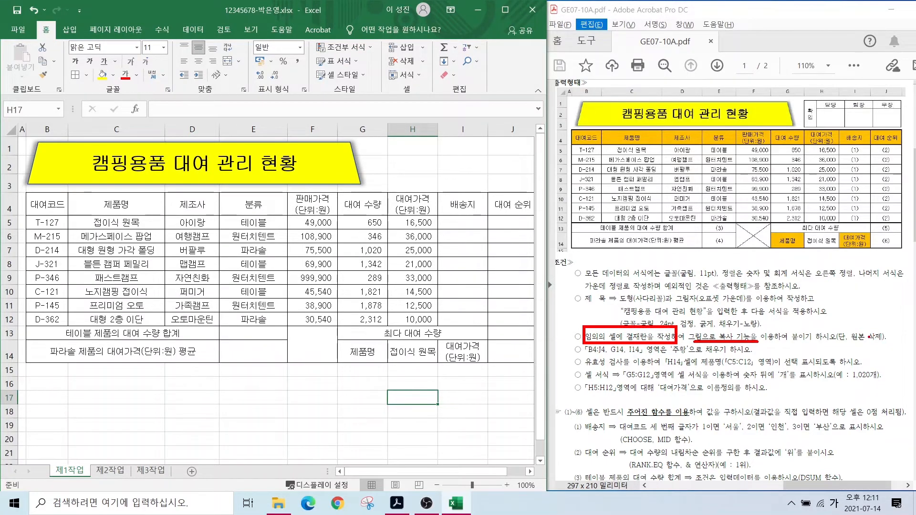
mouse_move(886, 341)
left_mouse_down()
mouse_move(859, 350)
mouse_move(853, 320)
left_mouse_up()
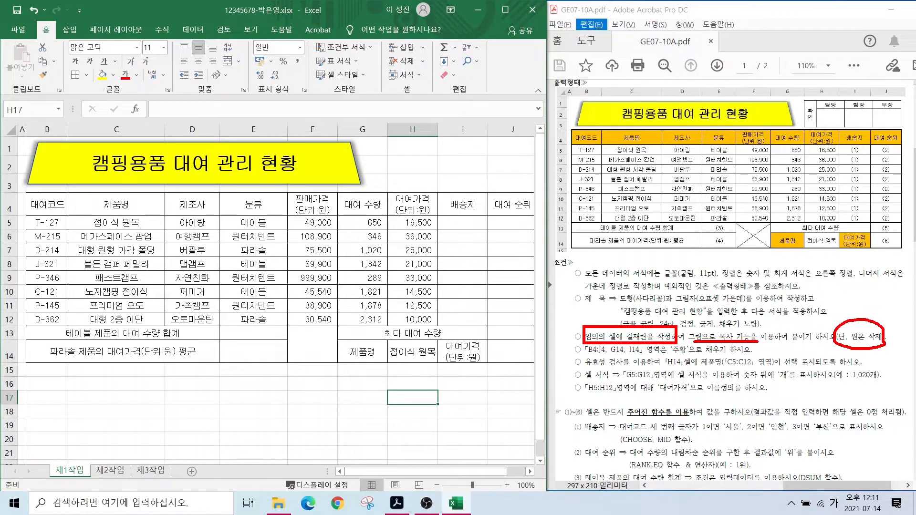
left_click_drag(819, 129, 790, 163)
key("Escape")
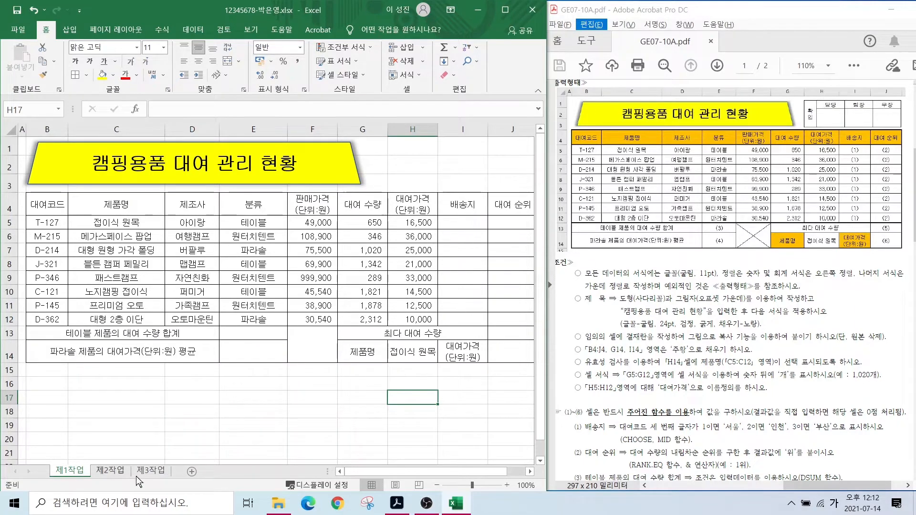
- On a new sheet, give C5:F6 all borders and merge C5:C6
left_click(190, 474)
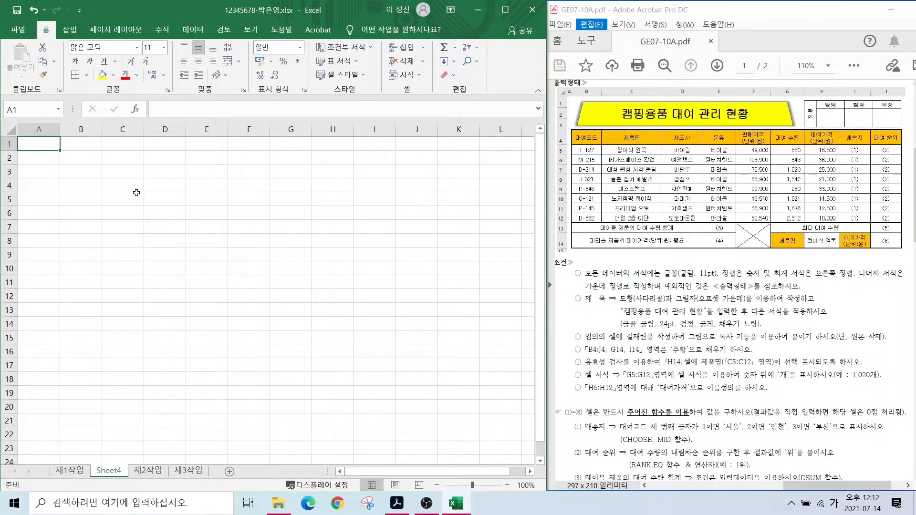
left_click_drag(136, 193, 249, 213)
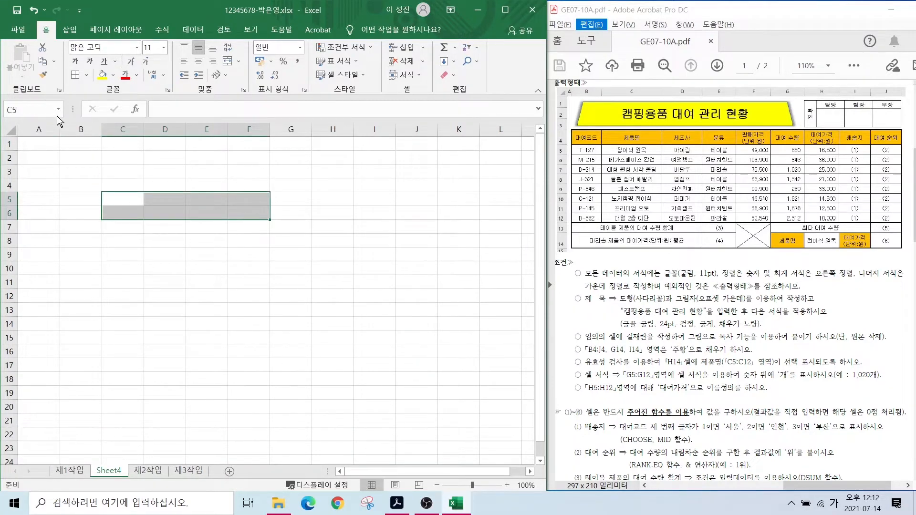
left_click(75, 75)
left_click_drag(123, 199, 237, 198)
left_click(227, 65)
- Enter headings 확인, 담당, 팀장, 부장 and make row 6 taller for signatures
type("확인")
type("담당")
key("Return")
type("팀")
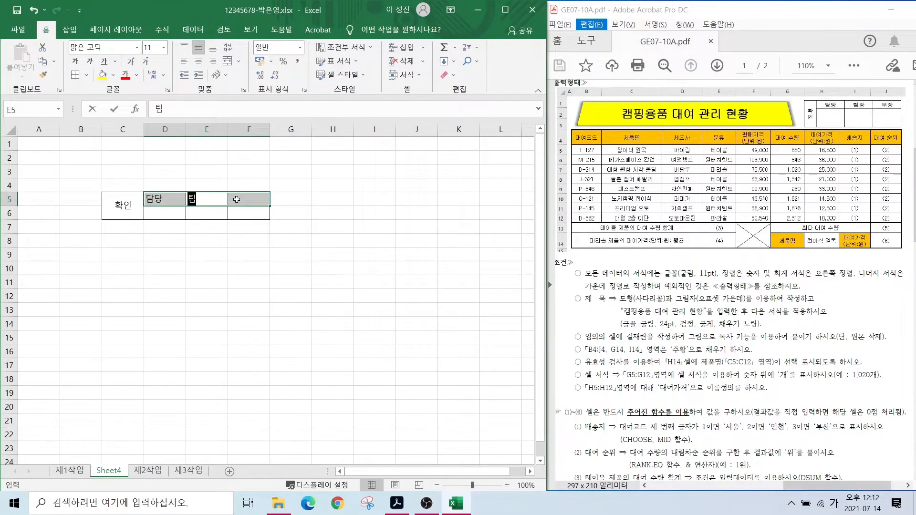
type("장")
key("Return")
type("부장")
key("Return")
left_click_drag(10, 220, 9, 239)
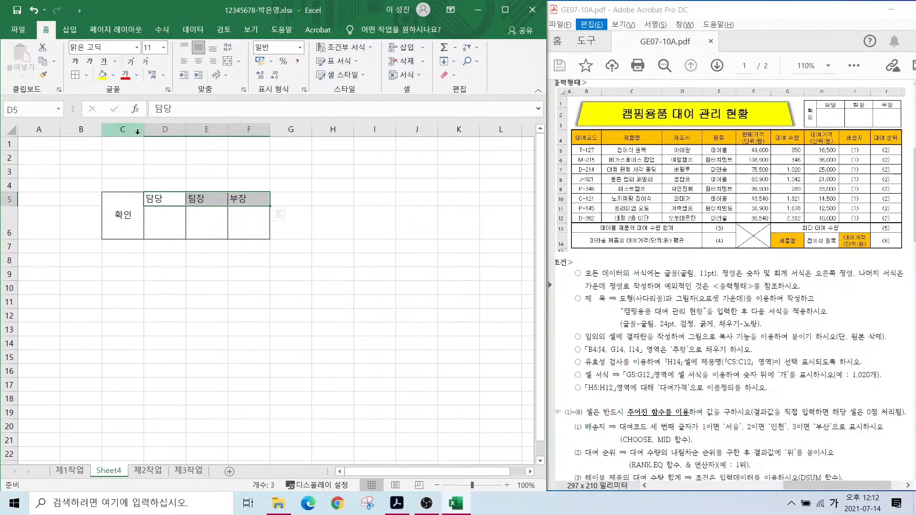
- Centre the 담당, 팀장, 부장 headings and set 확인 to vertical text
left_click_drag(137, 132, 128, 132)
left_click(198, 61)
key("Left")
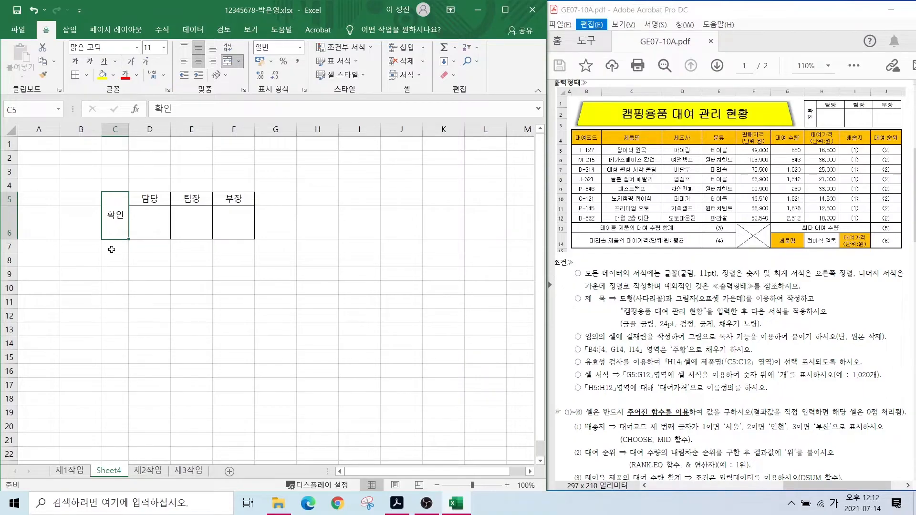
key("alt")
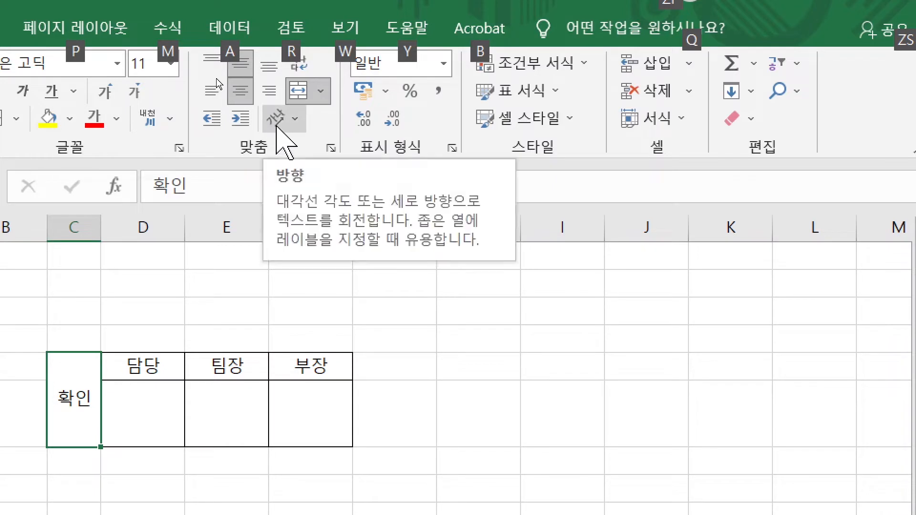
left_click(277, 125)
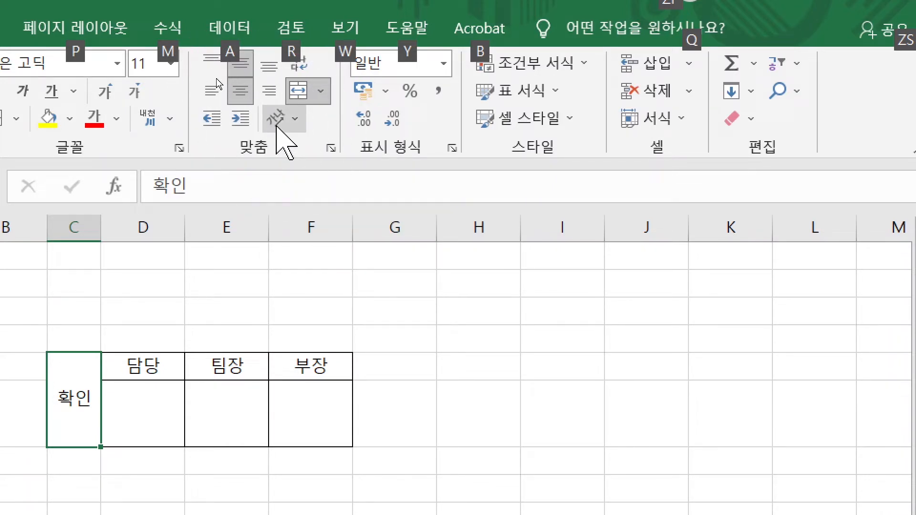
left_click(278, 123)
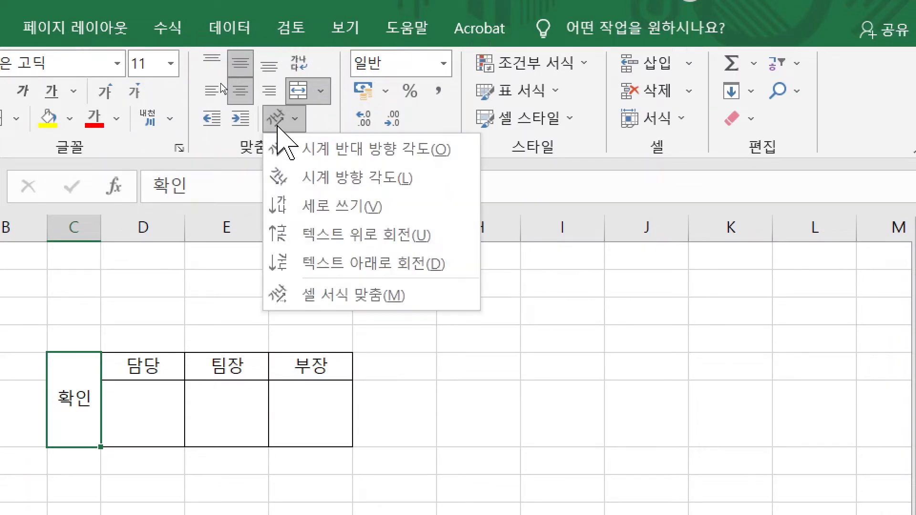
left_click(326, 206)
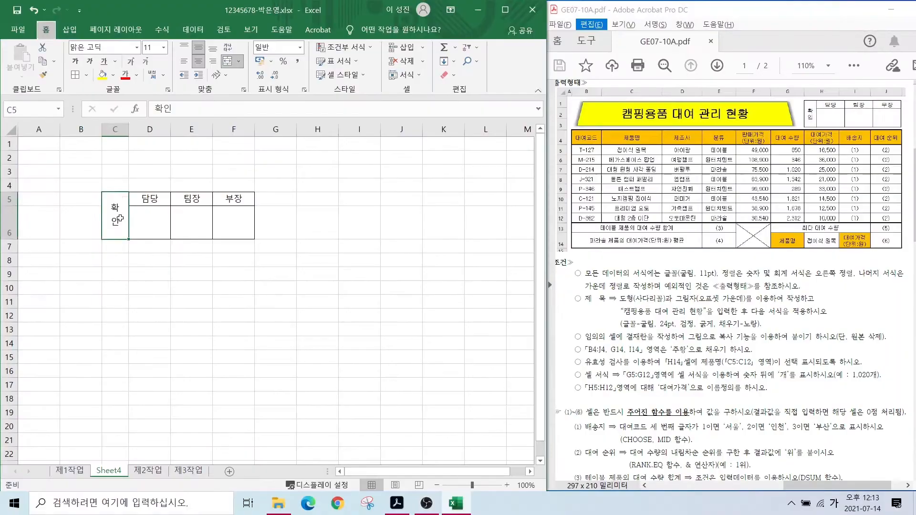
- Narrow column C to fit vertical 확인, copy C5:F6 as a picture, and return to 제1작업
left_click(201, 510)
left_click_drag(159, 227, 222, 214)
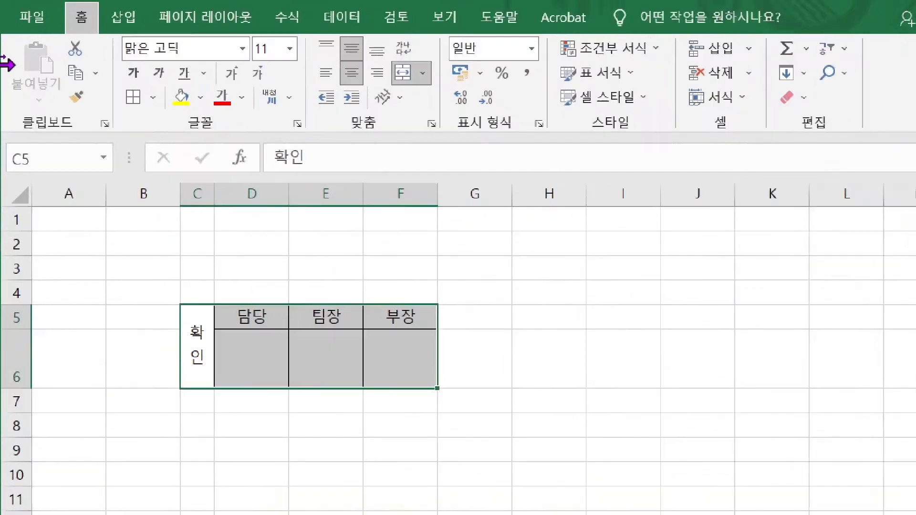
key("alt")
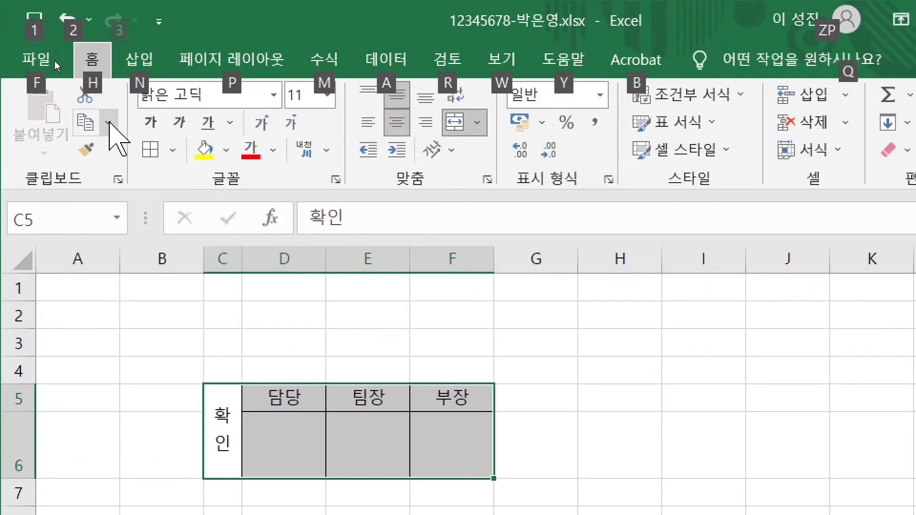
left_click(108, 122)
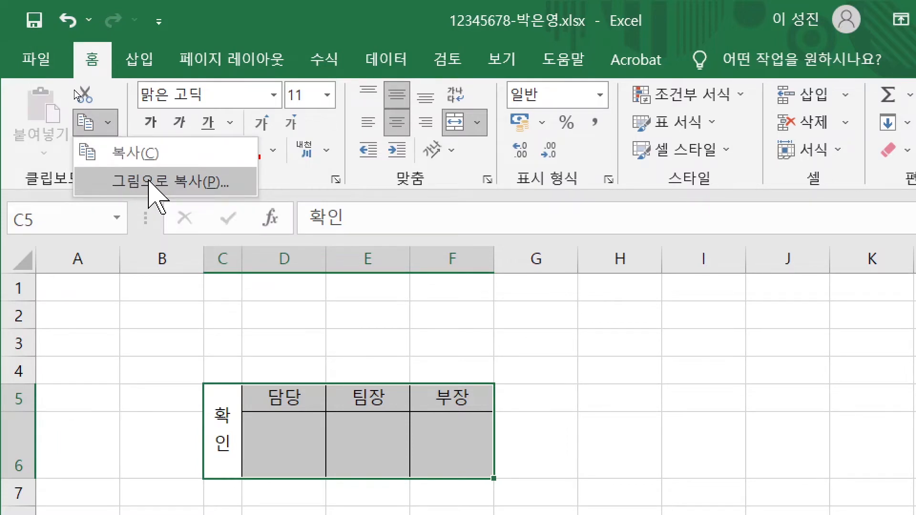
left_click(149, 181)
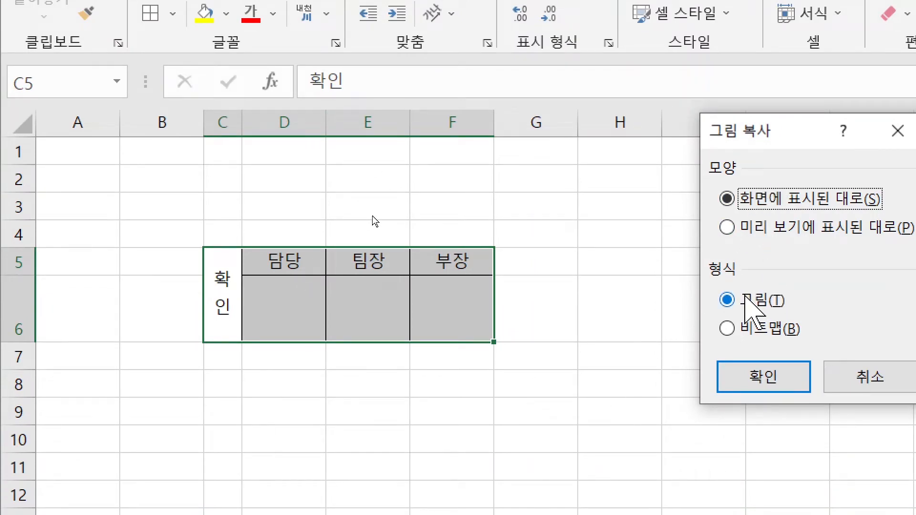
left_click(761, 382)
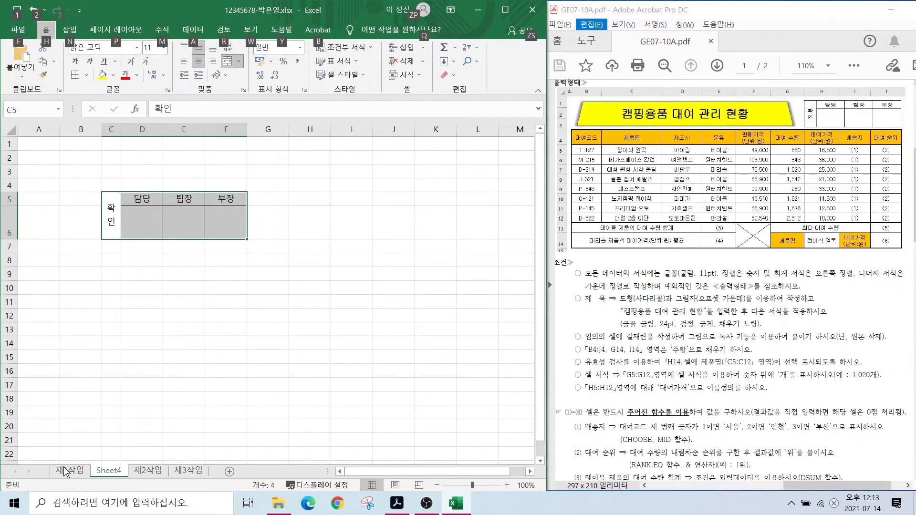
left_click(67, 471)
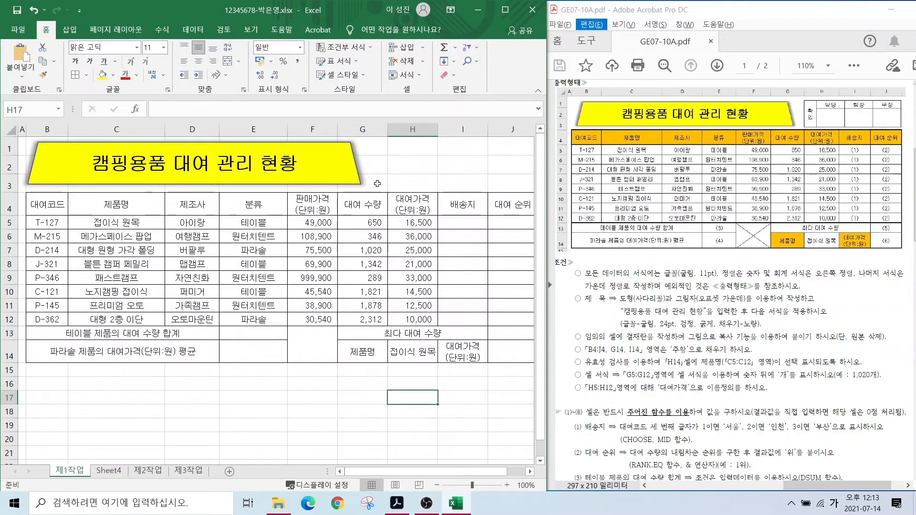
- Paste the approval box picture and position it at H1 above the table
left_click(402, 178)
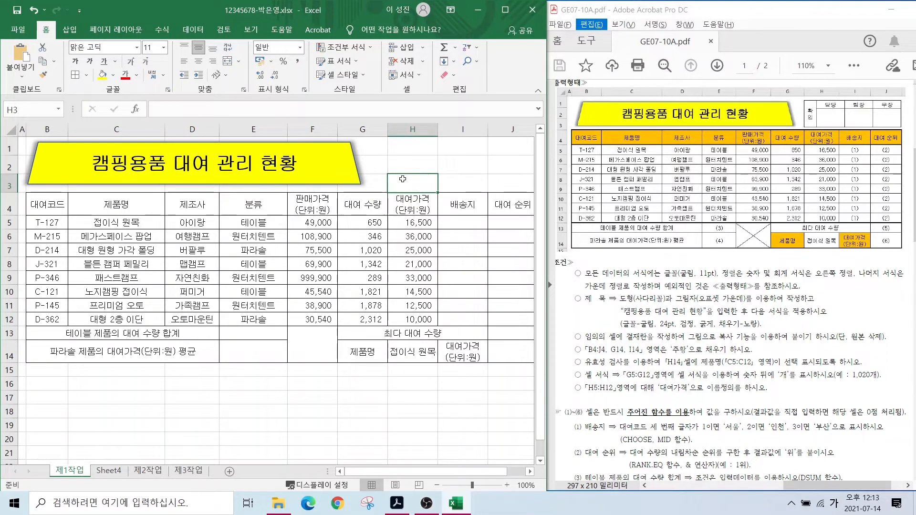
key("ctrl+v")
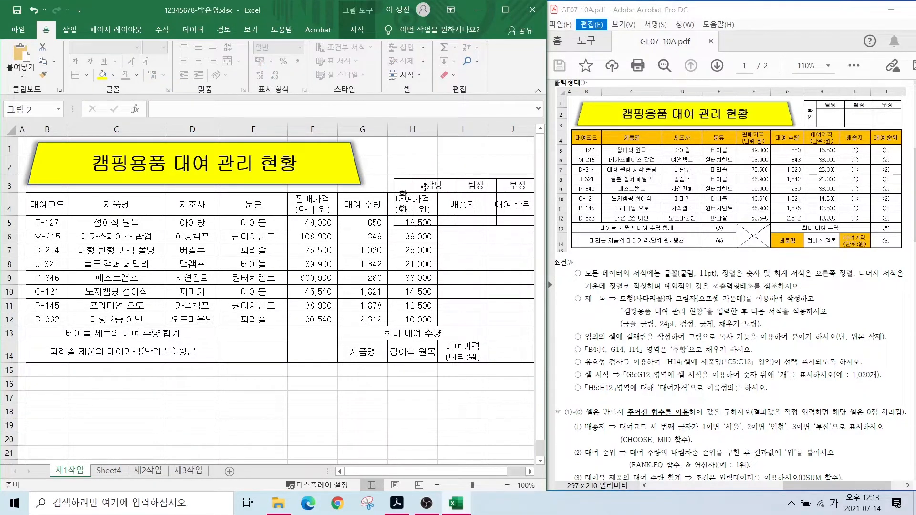
mouse_move(418, 139)
left_mouse_down()
mouse_move(418, 170)
mouse_move(414, 154)
left_mouse_up()
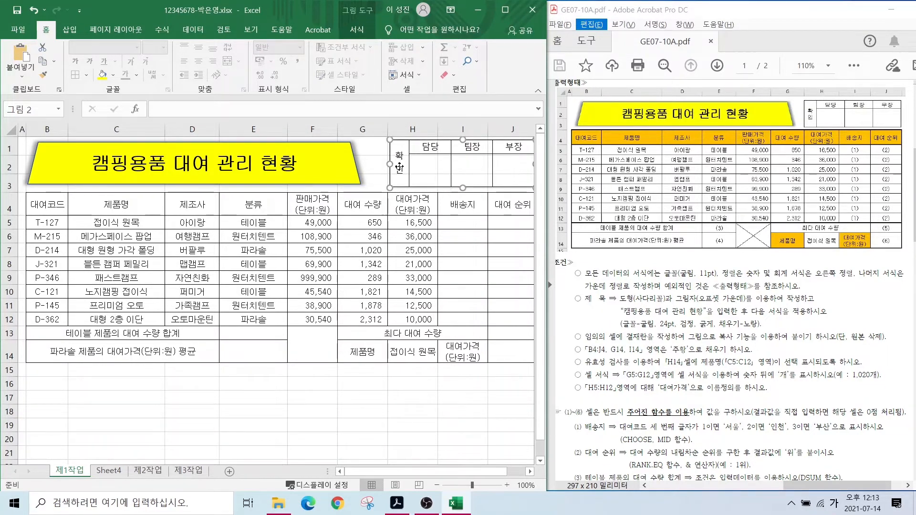
- Delete the helper Sheet4 and return to 제1작업
left_click(111, 471)
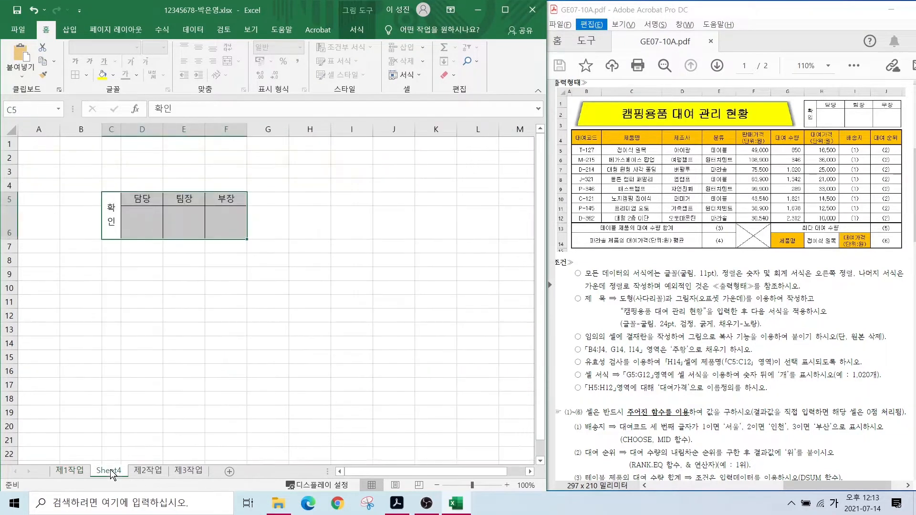
key("ctrl")
key("ctrl")
key("ctrl")
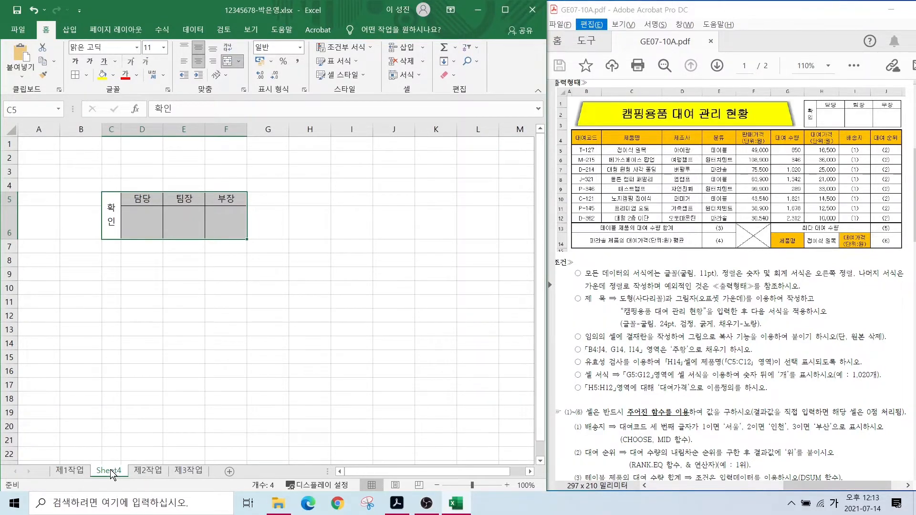
right_click(111, 472)
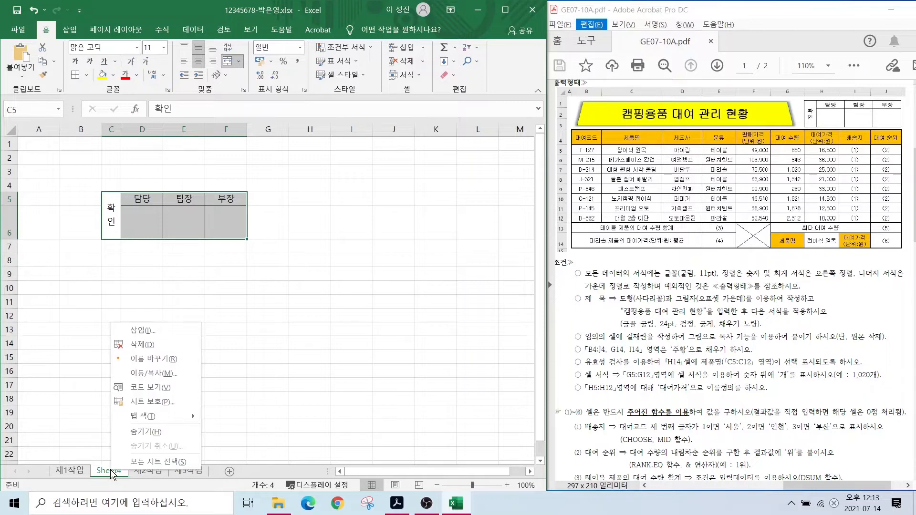
left_click(145, 342)
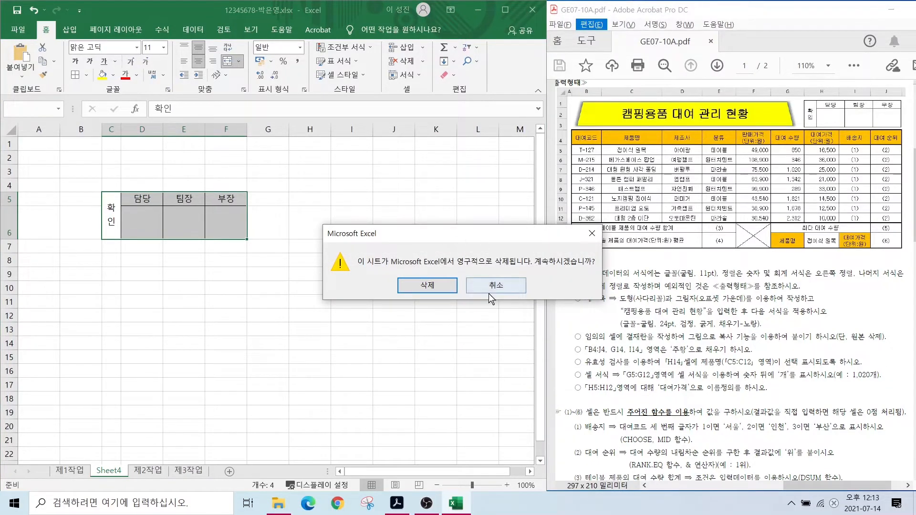
left_click(427, 288)
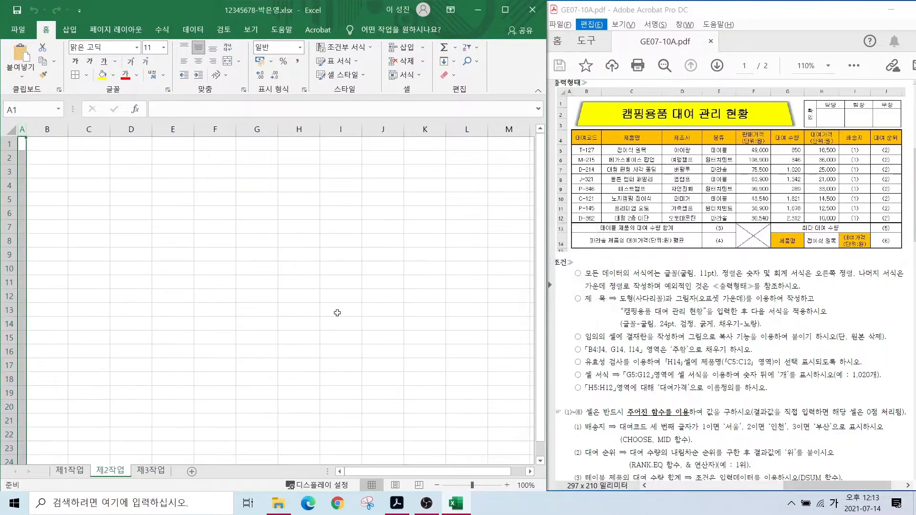
left_click(72, 471)
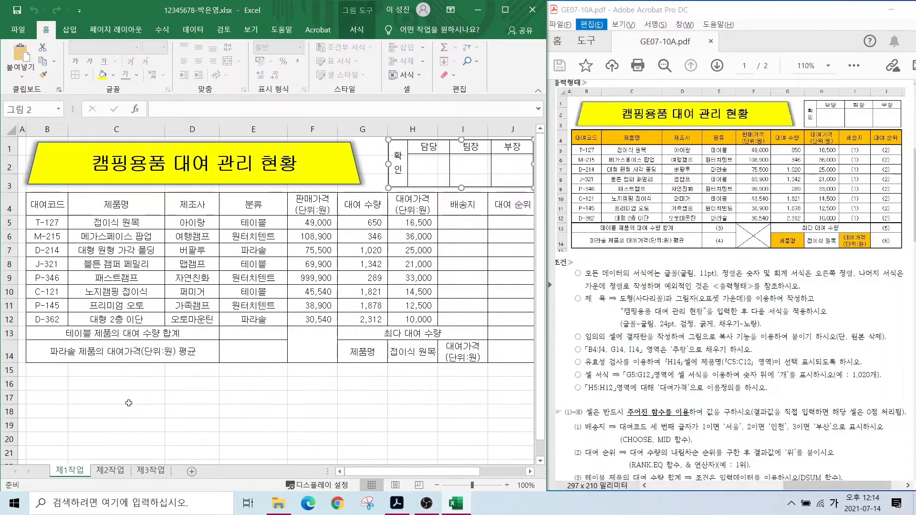
left_click_drag(585, 350, 688, 352)
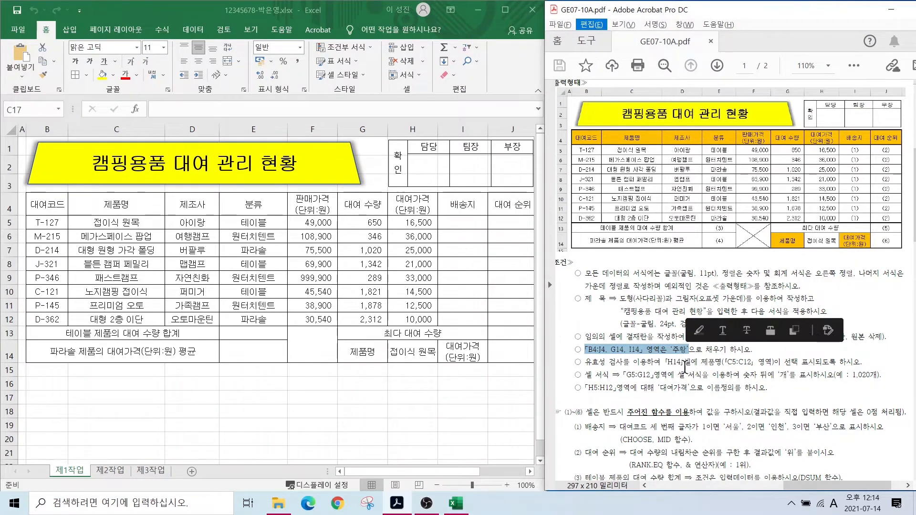
left_click(608, 394)
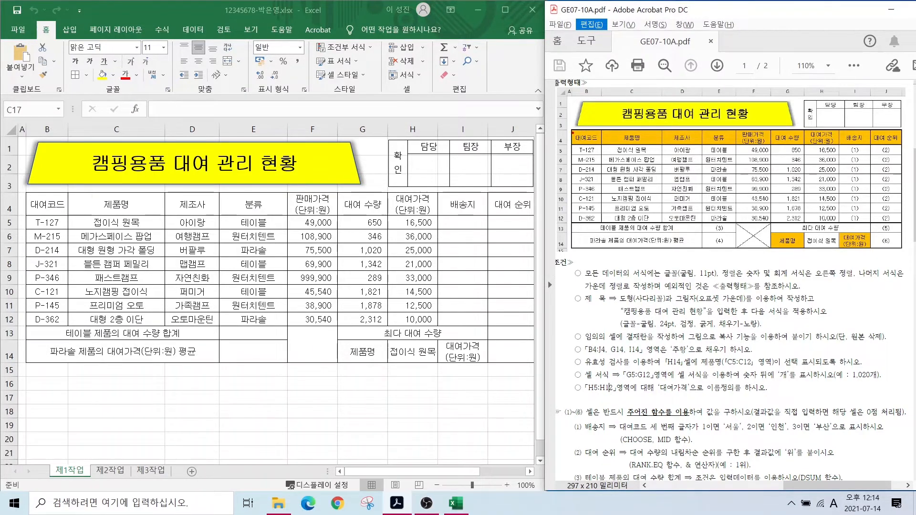
mouse_move(570, 129)
left_mouse_down()
mouse_move(696, 143)
mouse_move(901, 142)
left_mouse_up()
mouse_move(775, 233)
left_mouse_down()
mouse_move(809, 248)
mouse_move(872, 249)
left_mouse_up()
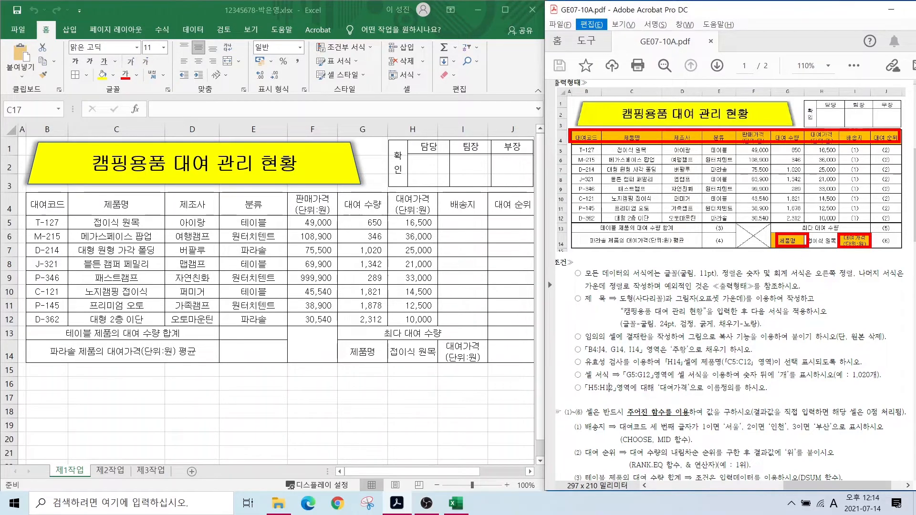
key("Escape")
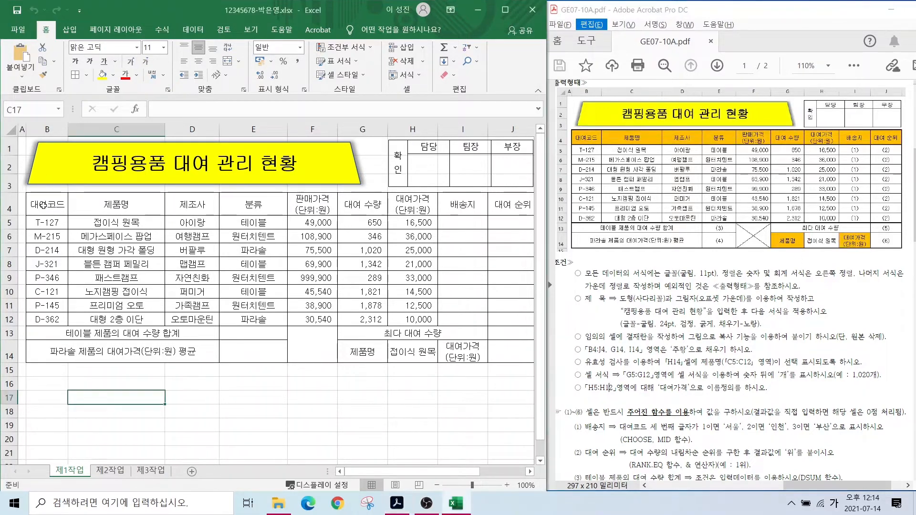
- Fill the header row B4:J4 with orange
left_click_drag(42, 205, 510, 206)
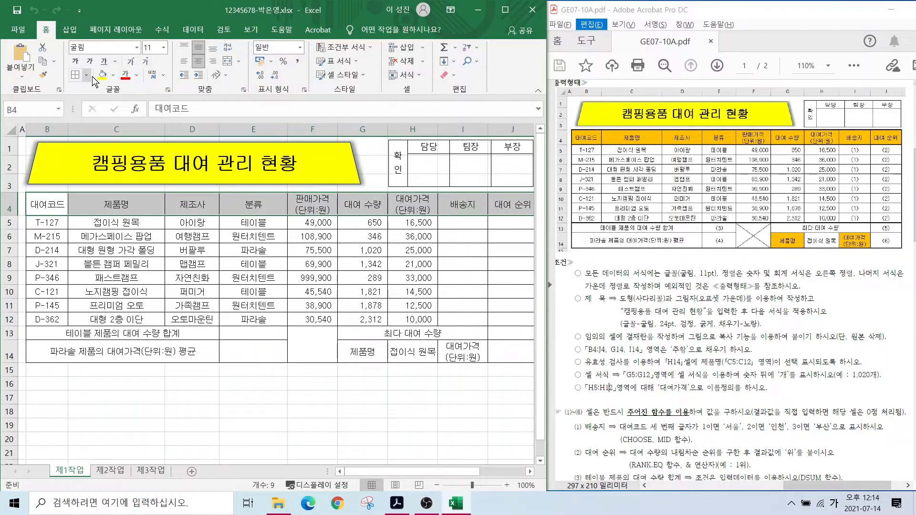
left_click(113, 75)
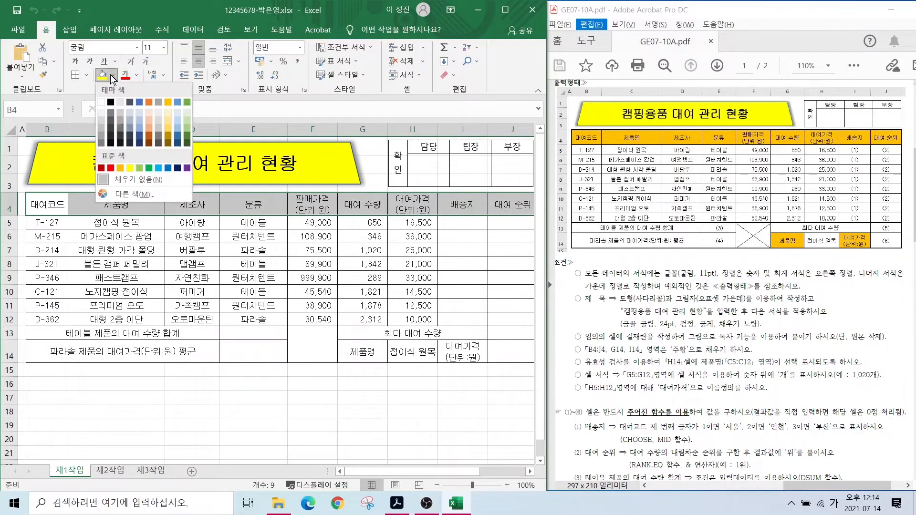
left_click(121, 167)
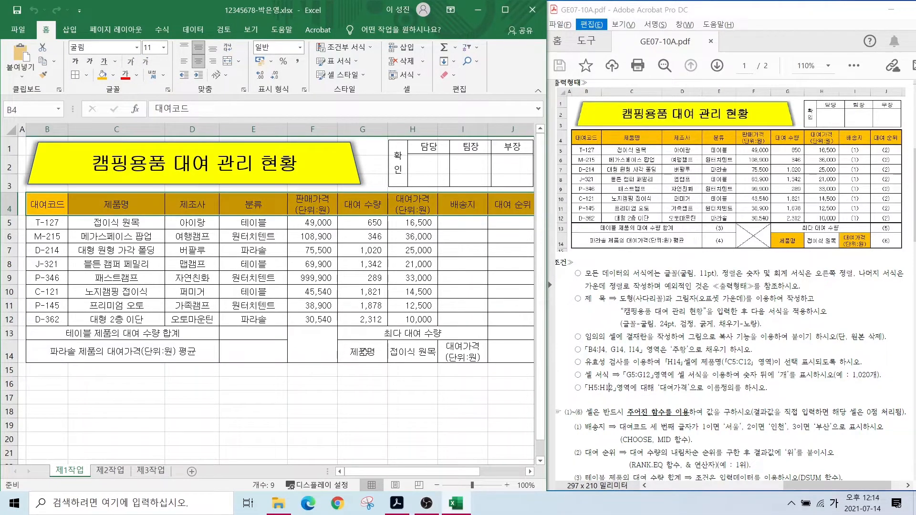
- Fill the label cells G14 and I14 with orange as well
left_click(363, 352)
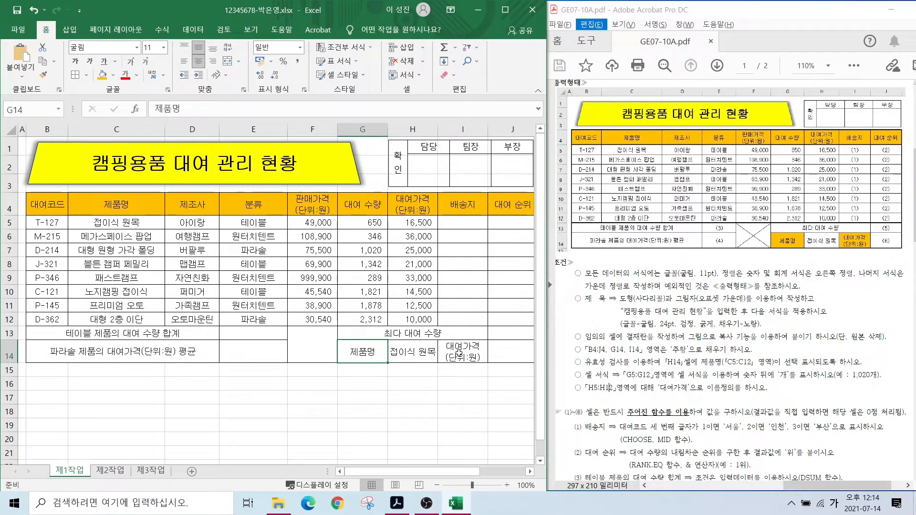
left_click(459, 355, "ctrl")
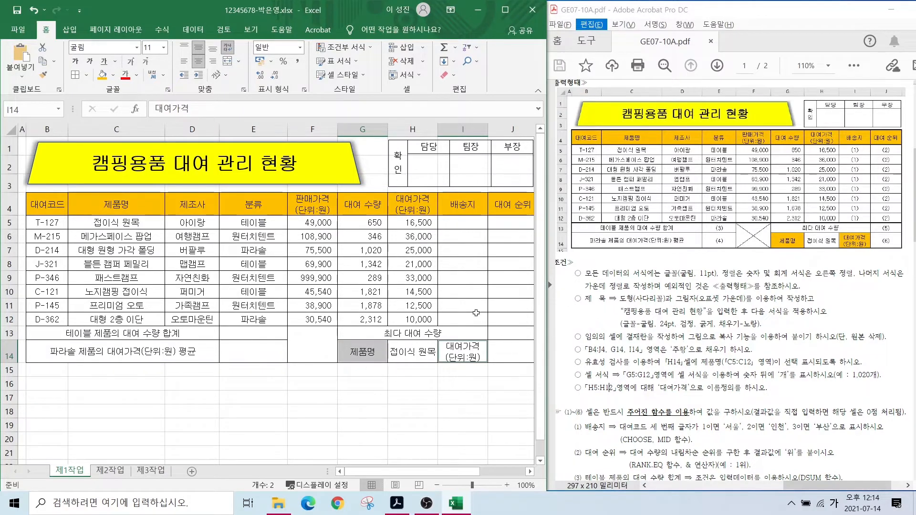
left_click(101, 74)
left_click(368, 384)
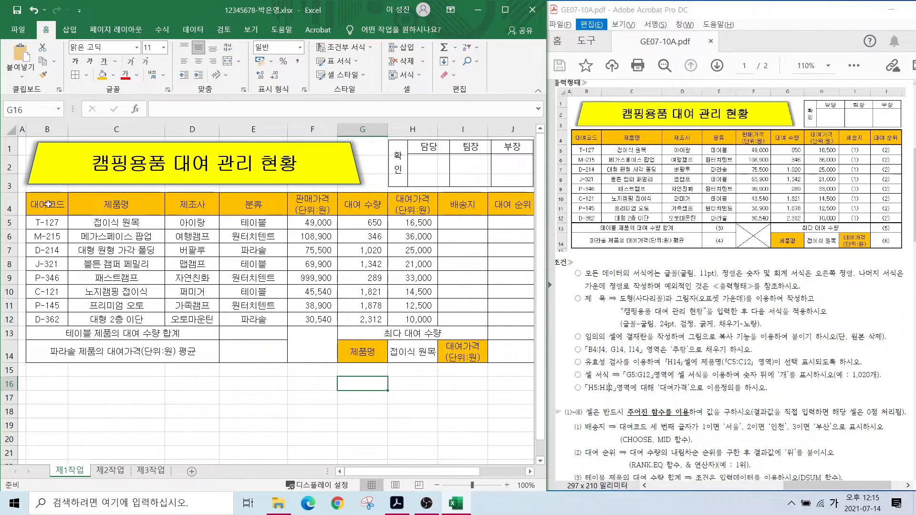
left_click_drag(48, 204, 496, 333)
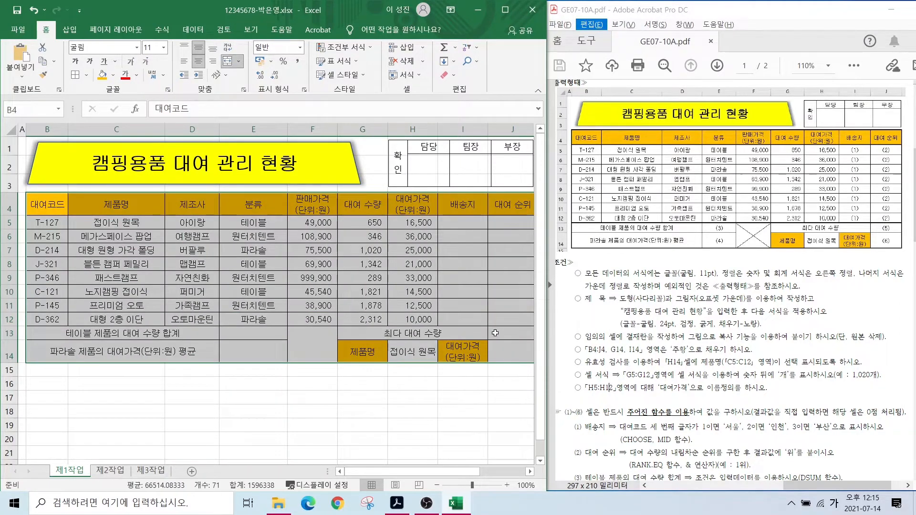
- Put a thick outside border on B4:J14 and all borders on B5:J12
left_click(86, 75)
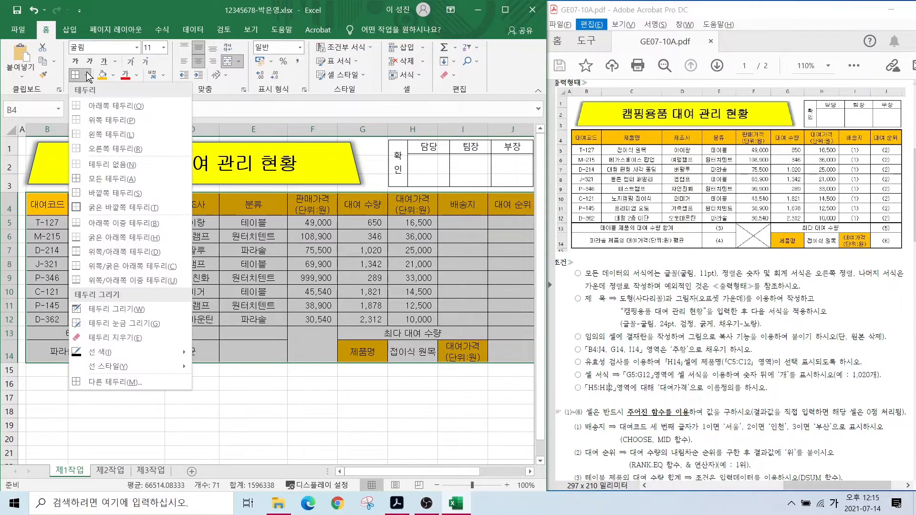
left_click(113, 205)
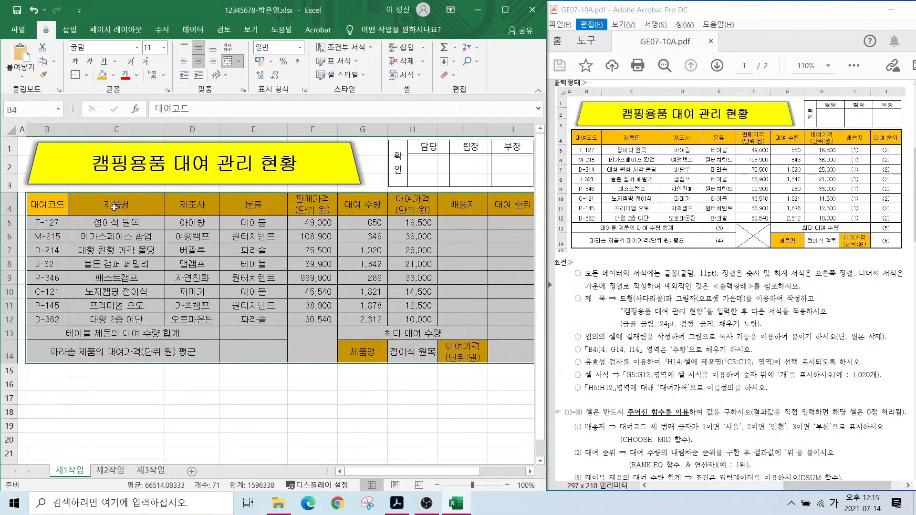
left_click_drag(45, 222, 505, 318)
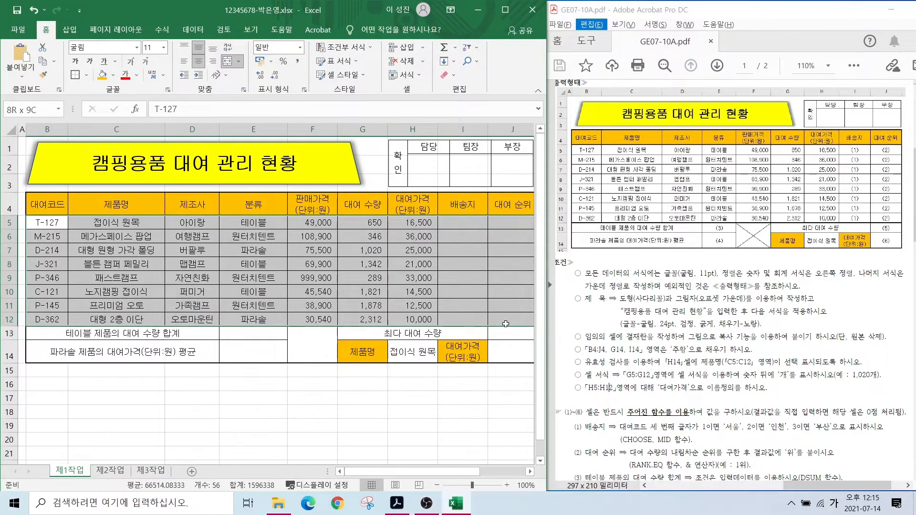
left_click(74, 75)
- Cross the merged F13 cell with both diagonal borders via Format Cells
left_click(312, 350)
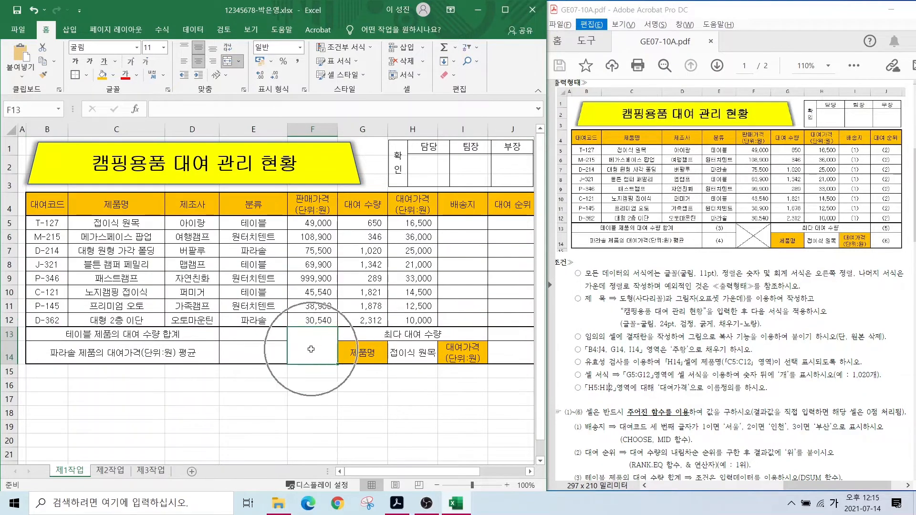
left_click(87, 76)
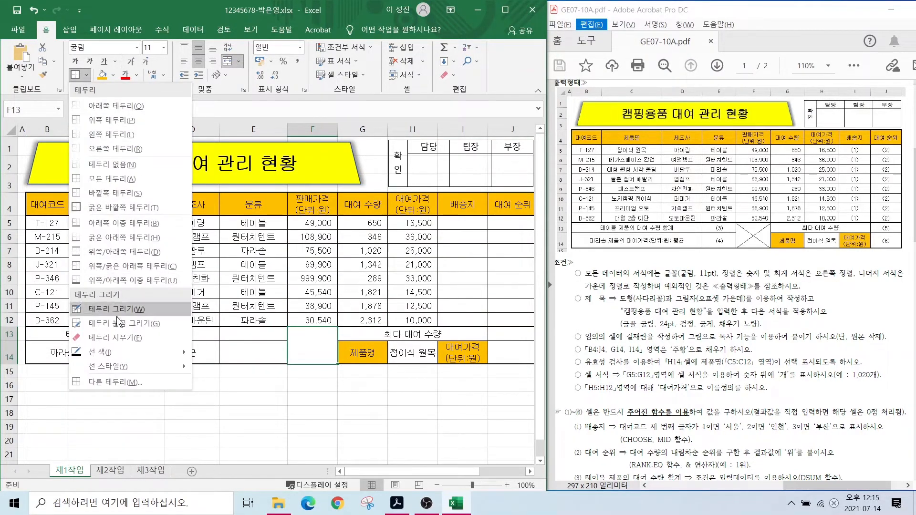
left_click(111, 384)
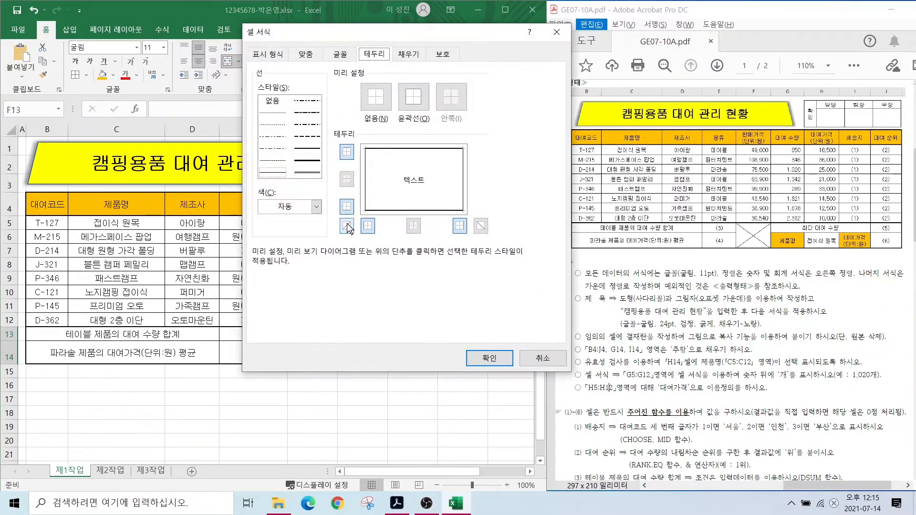
left_click(348, 227)
left_click(481, 226)
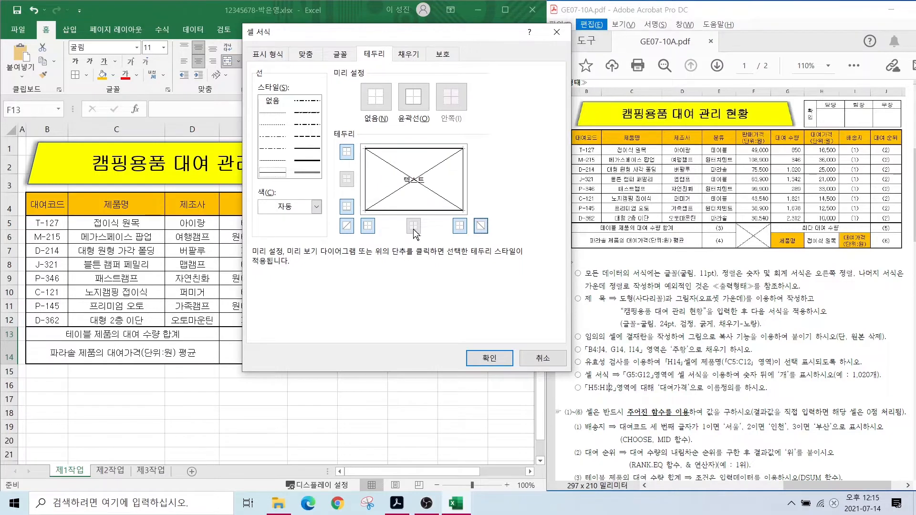
left_click(483, 359)
left_click(317, 400)
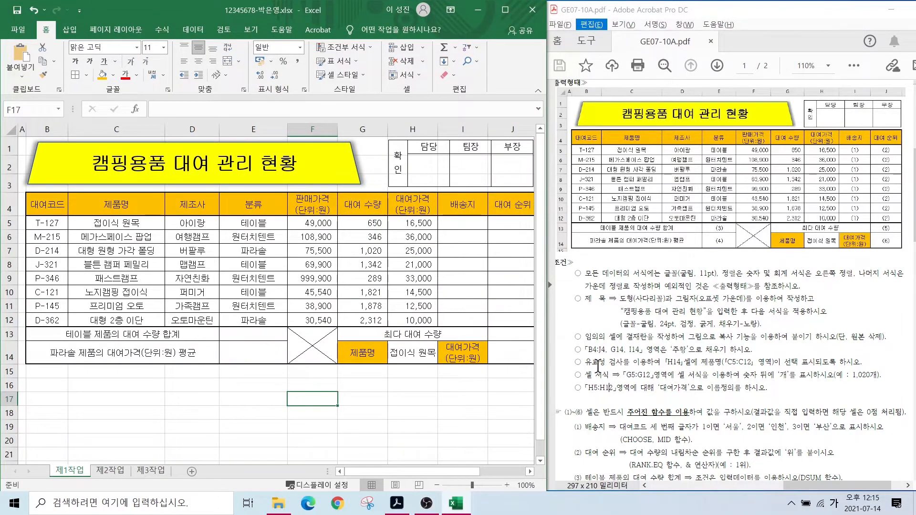
left_click(422, 349)
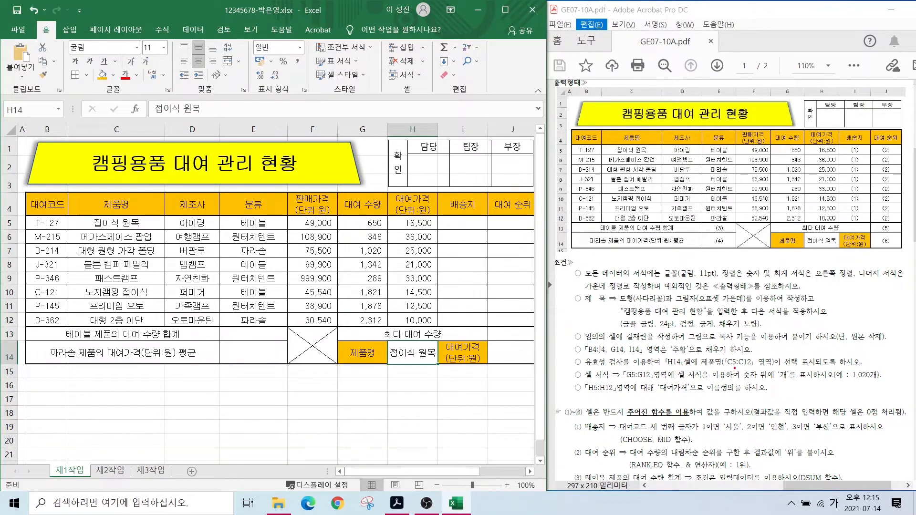
- Give H14 a List data validation sourced from the product names C5:C12
left_click_drag(697, 355, 848, 365)
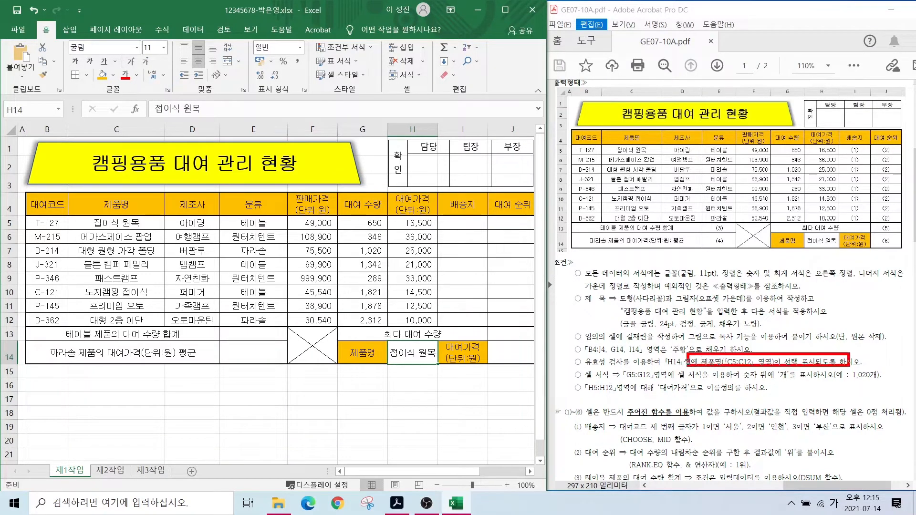
left_click_drag(571, 368, 644, 371)
key("Escape")
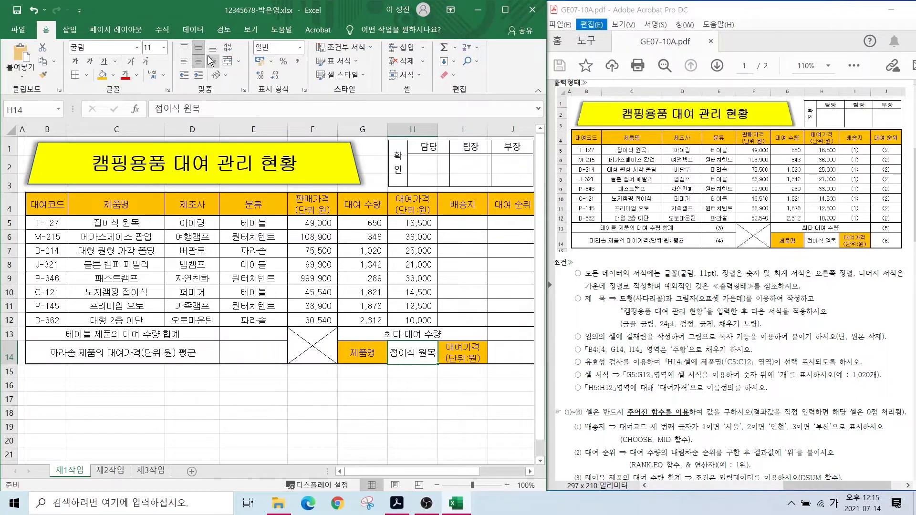
left_click(193, 29)
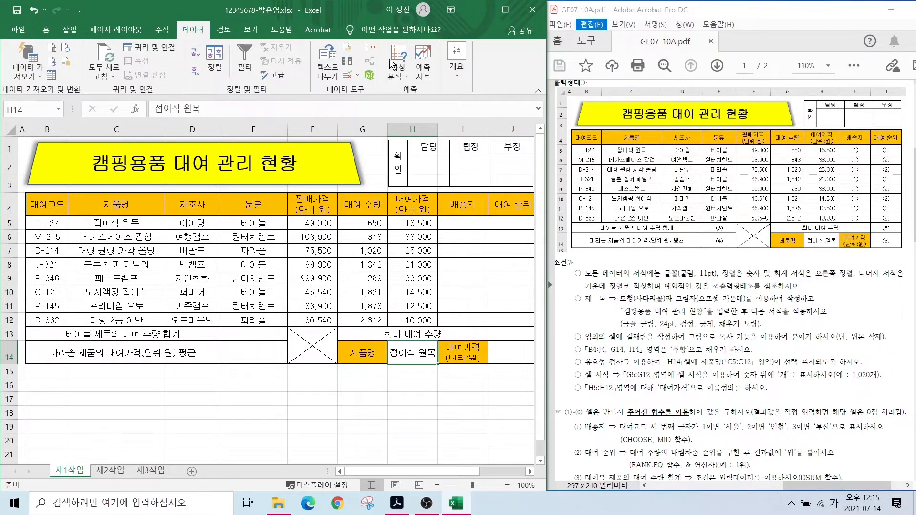
left_click(349, 76)
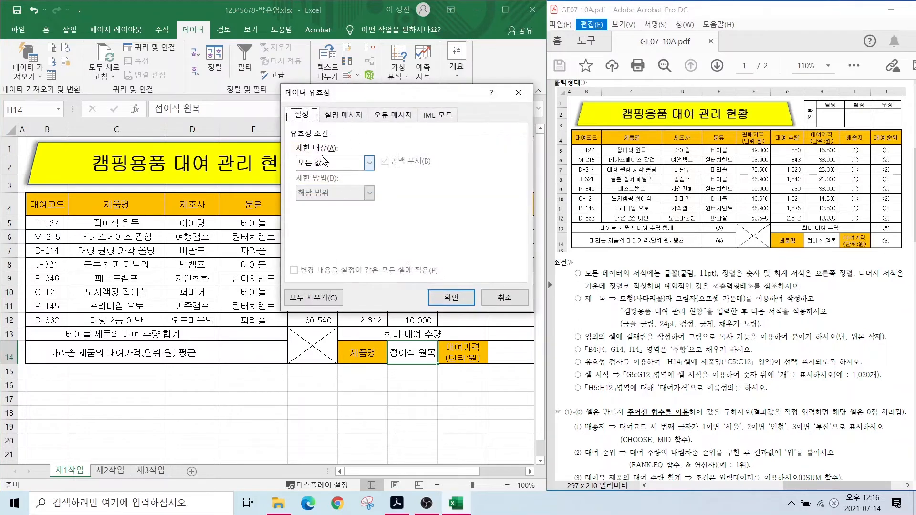
left_click(324, 161)
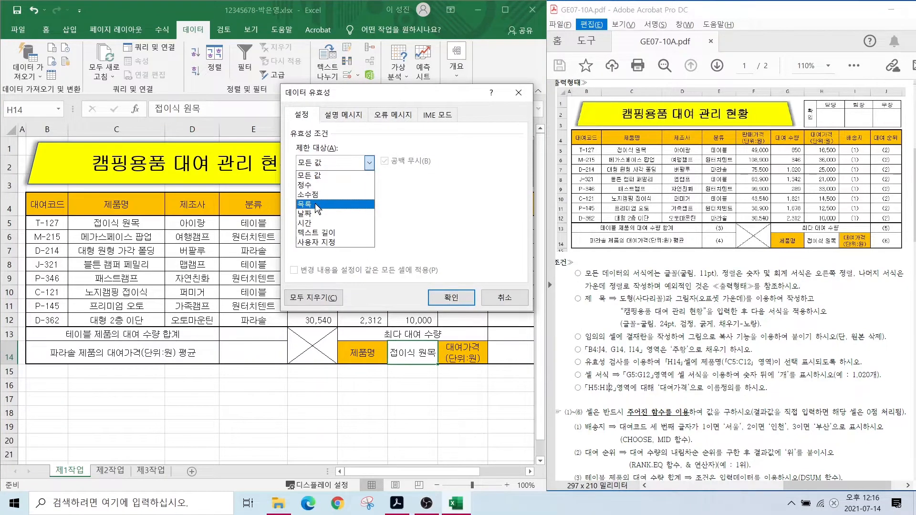
left_click(317, 206)
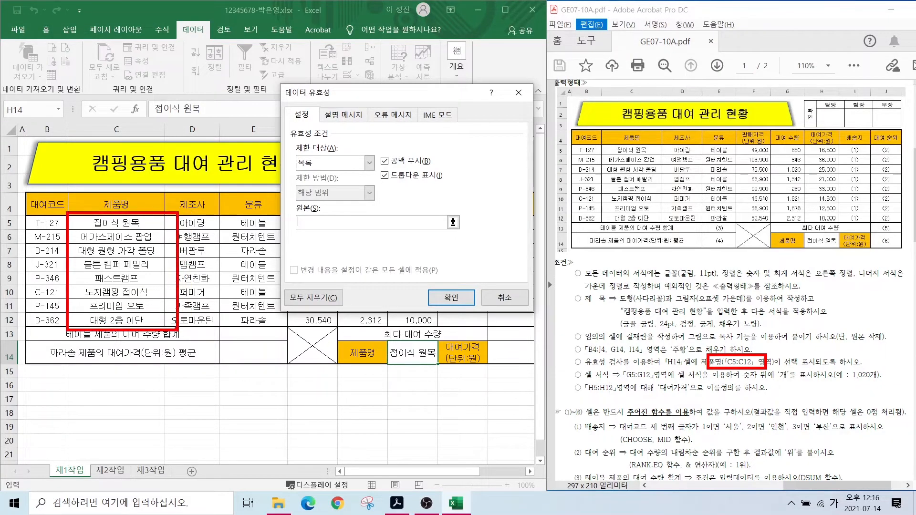
left_click_drag(135, 220, 155, 318)
left_click(525, 108)
- Confirm the validation rule and choose 패스트캠프 from H14's dropdown
left_click(451, 298)
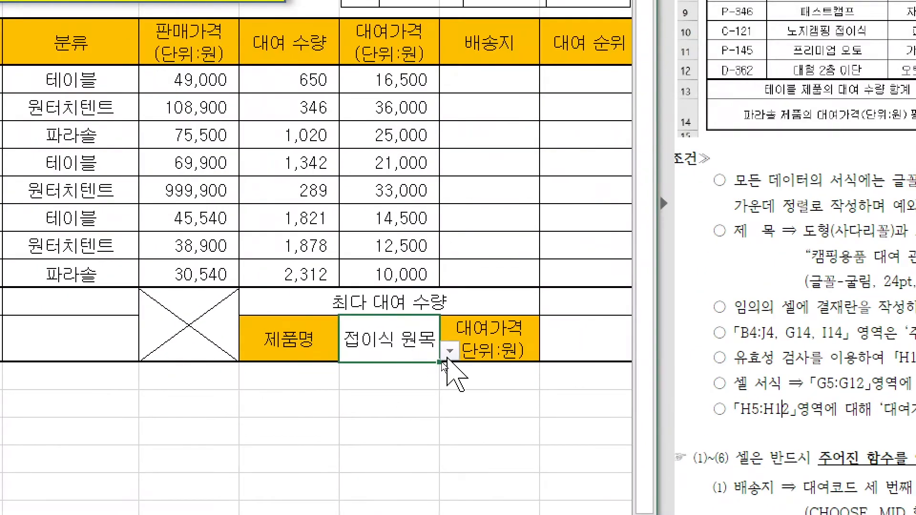
left_click(444, 357)
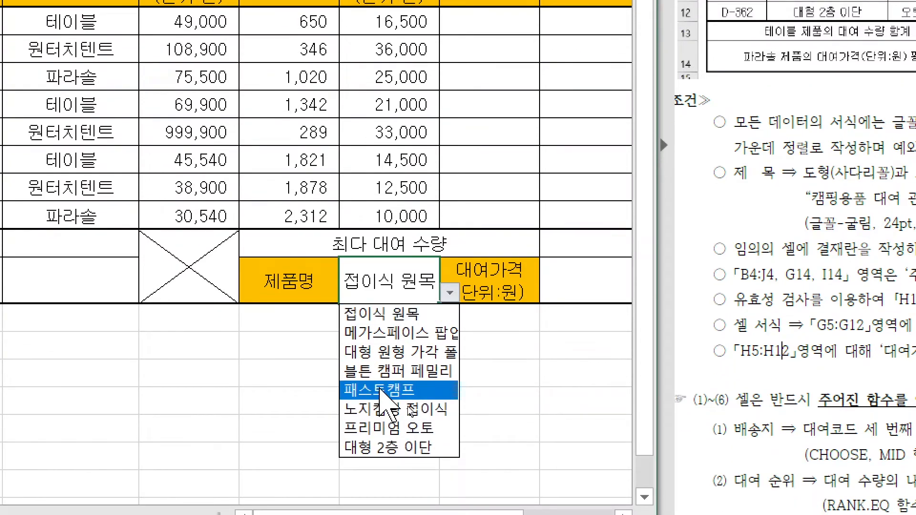
left_click(380, 390)
- Test H14 with a non-listed name, rejecting it so 패스트캠프 remains
left_click(448, 291)
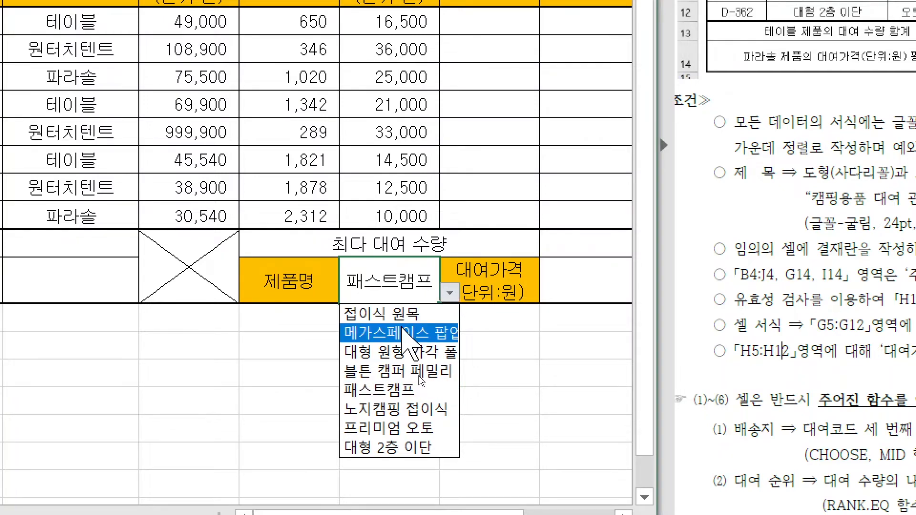
left_click(390, 280)
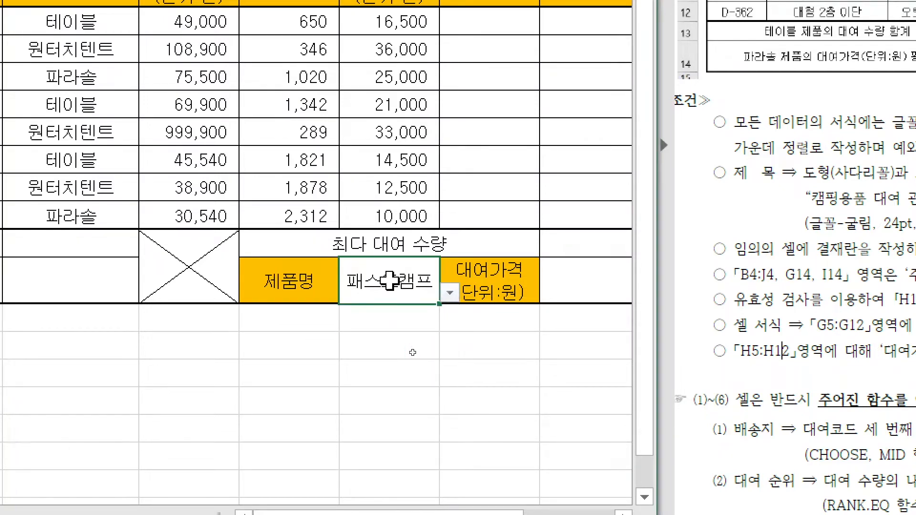
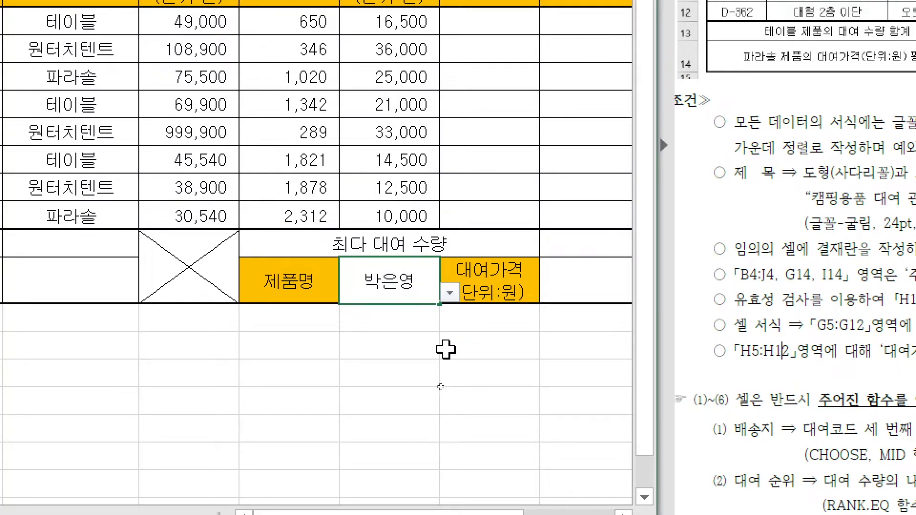
left_click(445, 378)
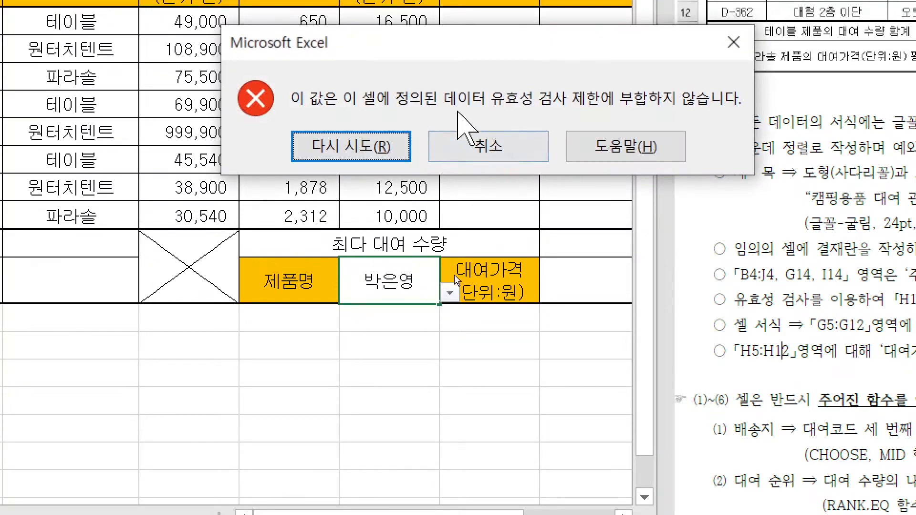
left_click(492, 143)
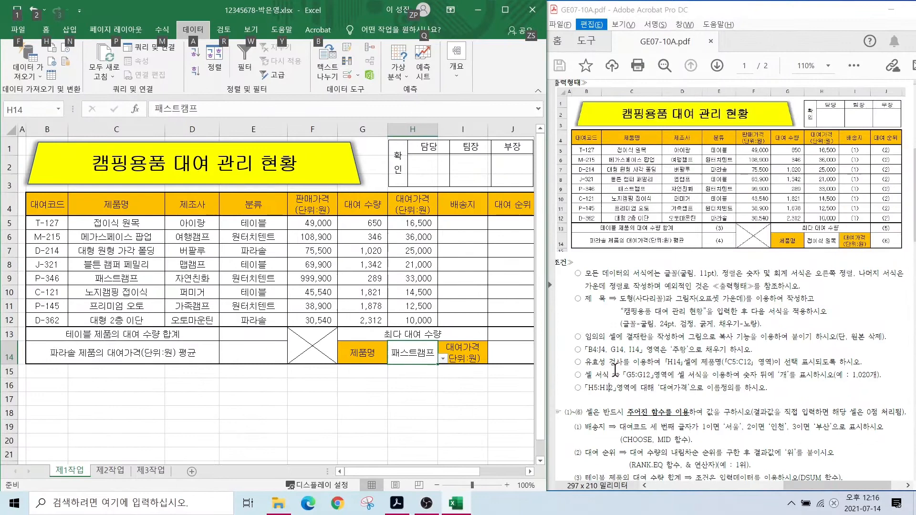
left_click(410, 409)
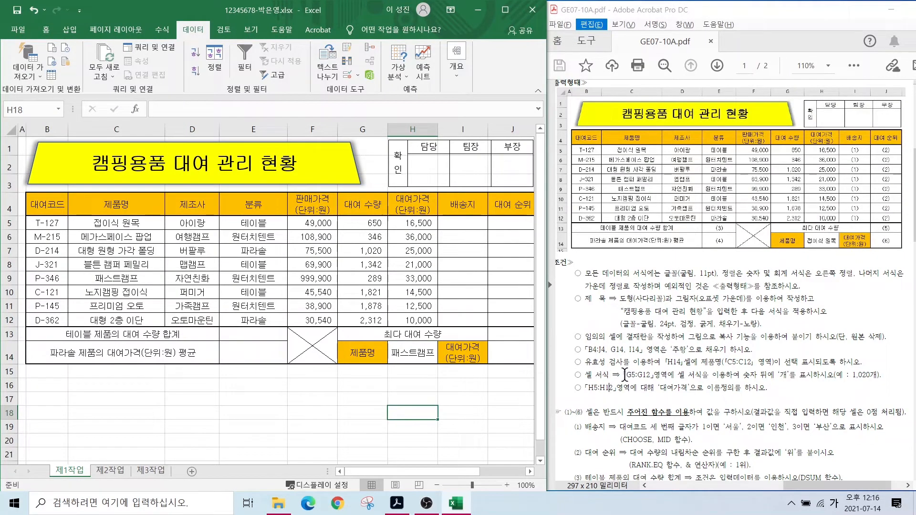
- Highlight the requirement to show 개 after quantities with a temporary screen annotation
key("alt")
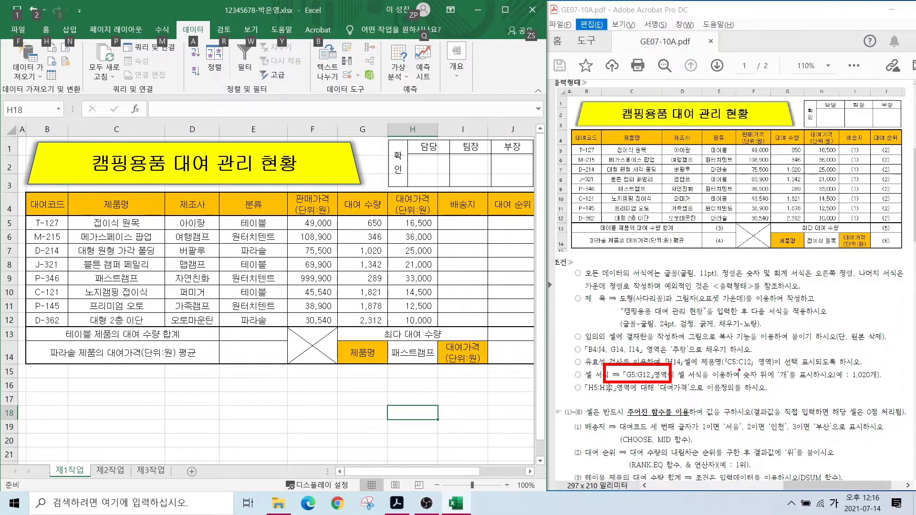
left_click_drag(738, 368, 885, 385)
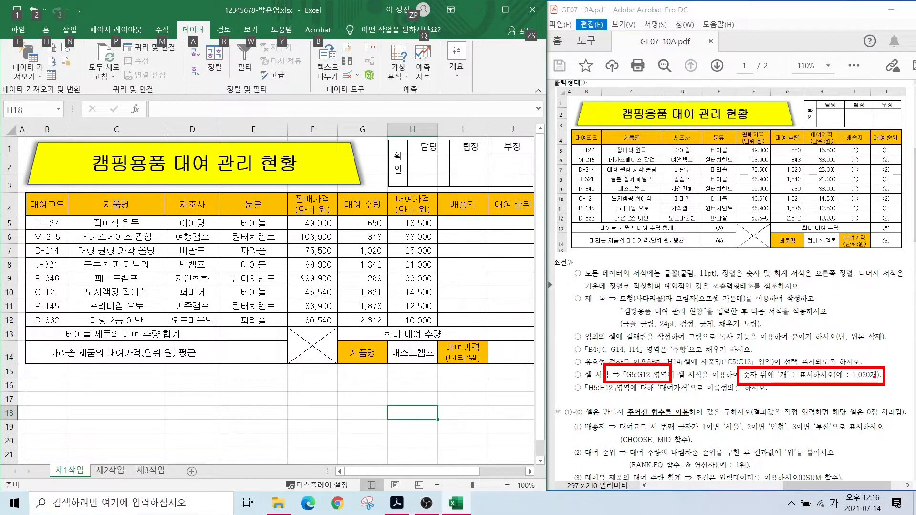
key("Escape")
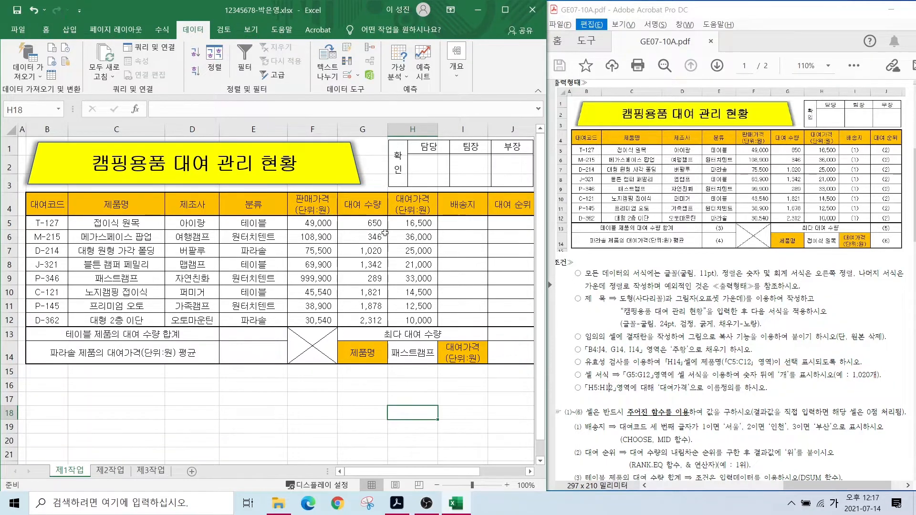
- Apply the custom number format #,##0개 to the rental quantities G5:G12
left_click(363, 236)
left_click_drag(359, 224, 357, 319)
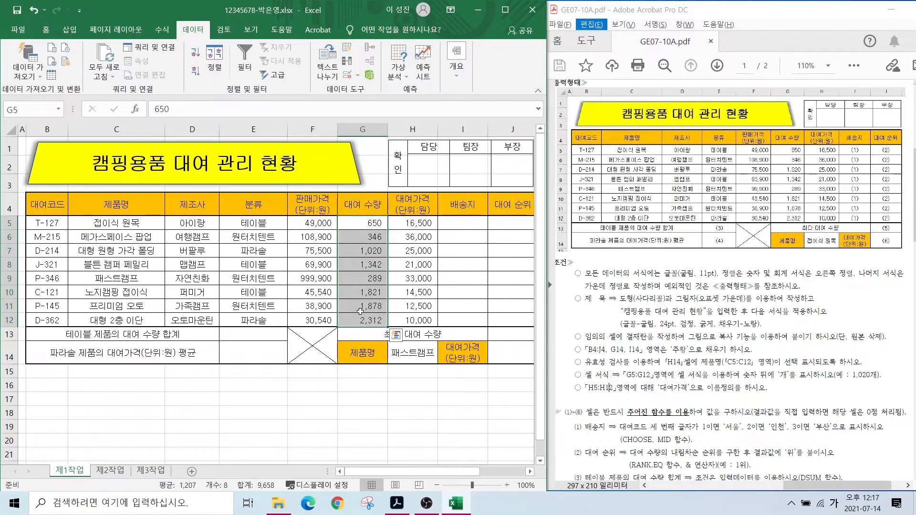
right_click(358, 277)
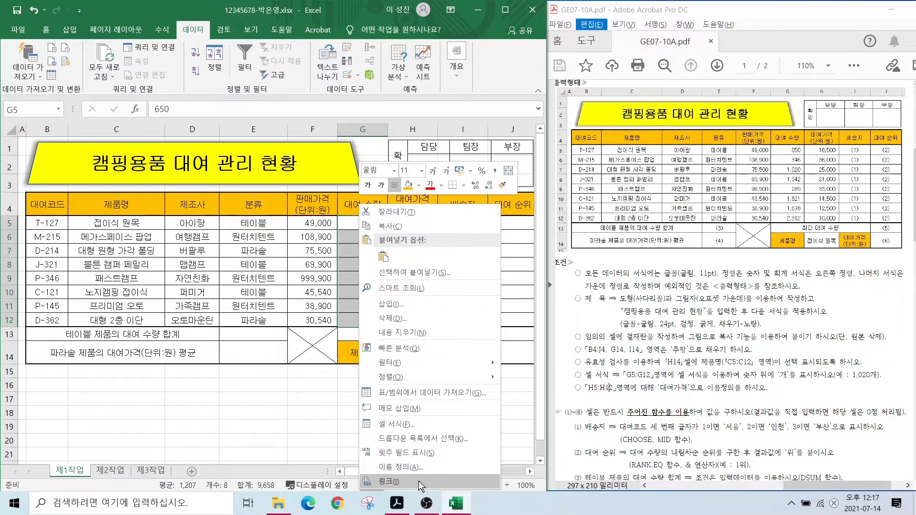
left_click(407, 424)
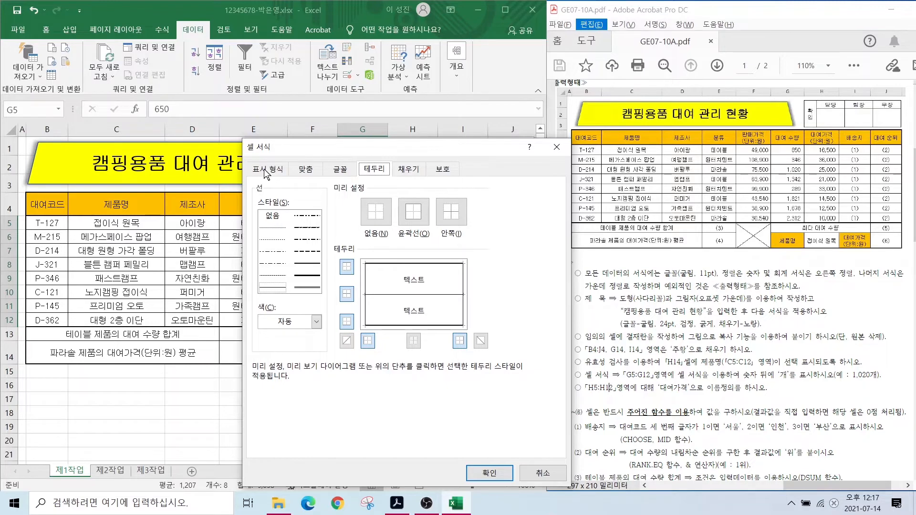
left_click(266, 171)
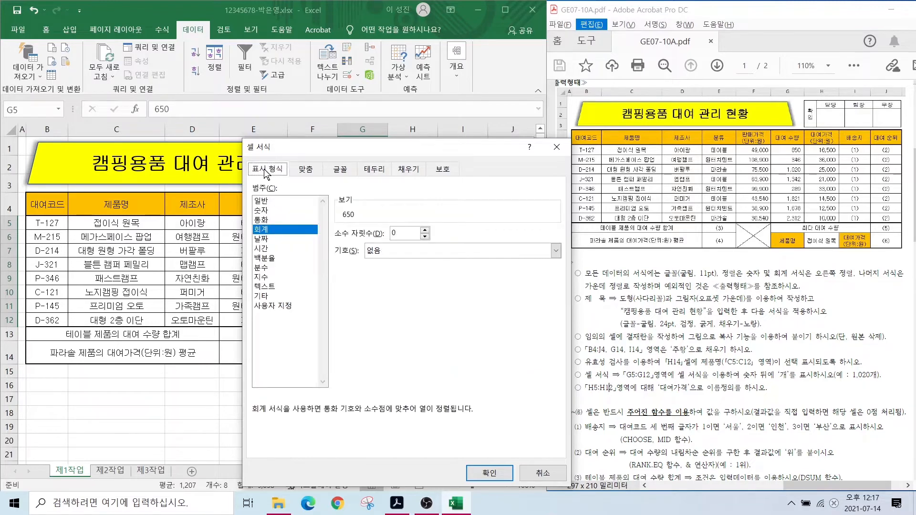
left_click(267, 307)
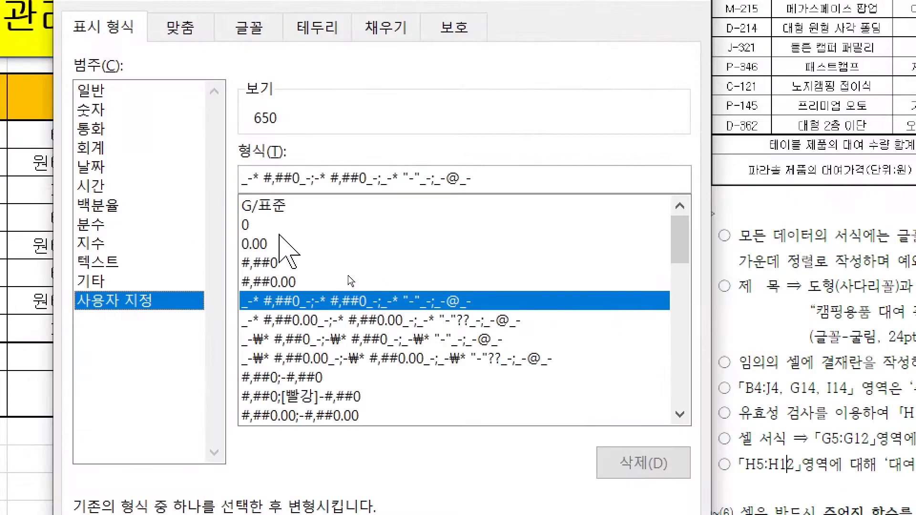
left_click(257, 263)
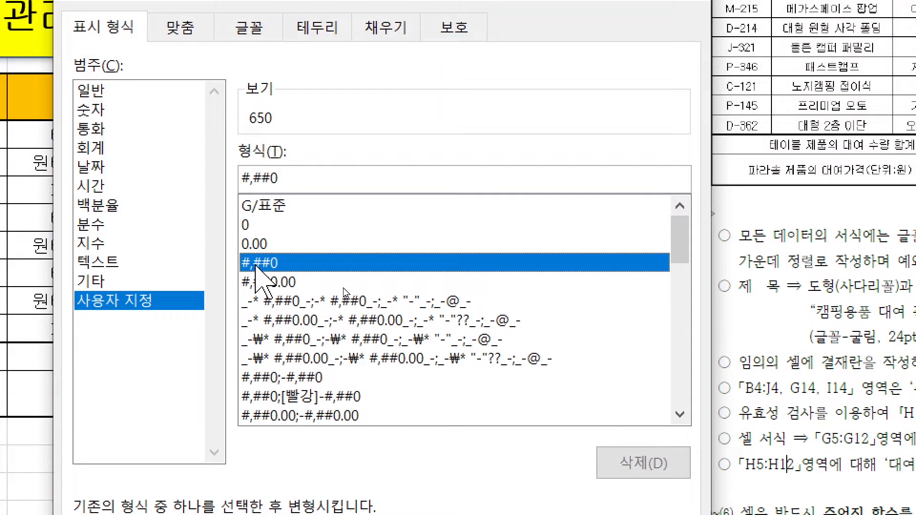
left_click(288, 179)
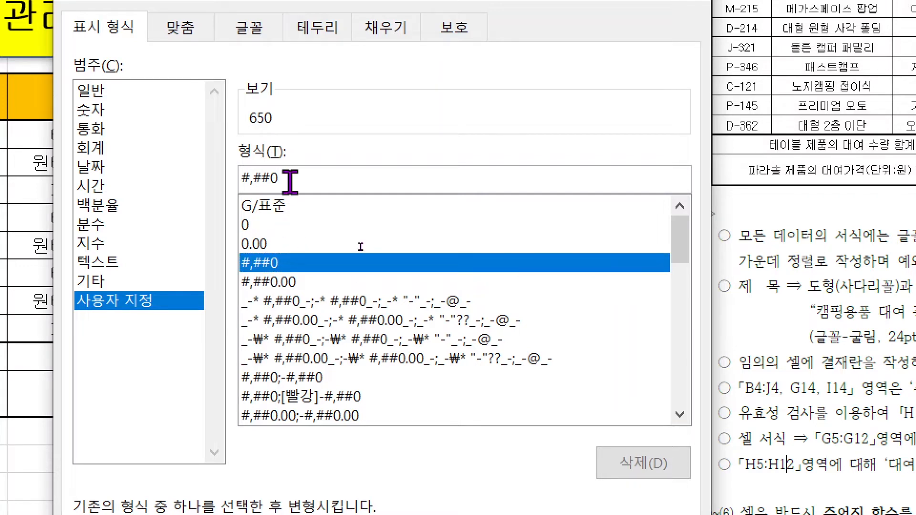
type("개")
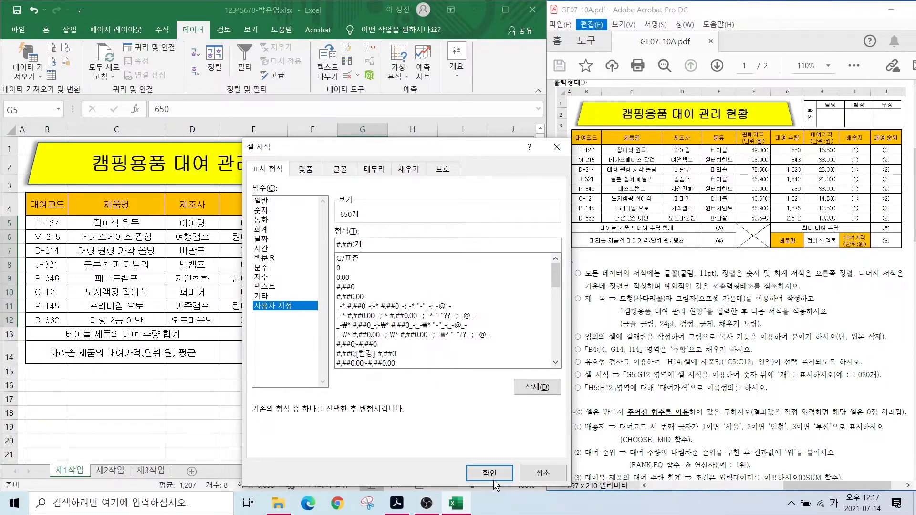
left_click(492, 475)
left_click(371, 414)
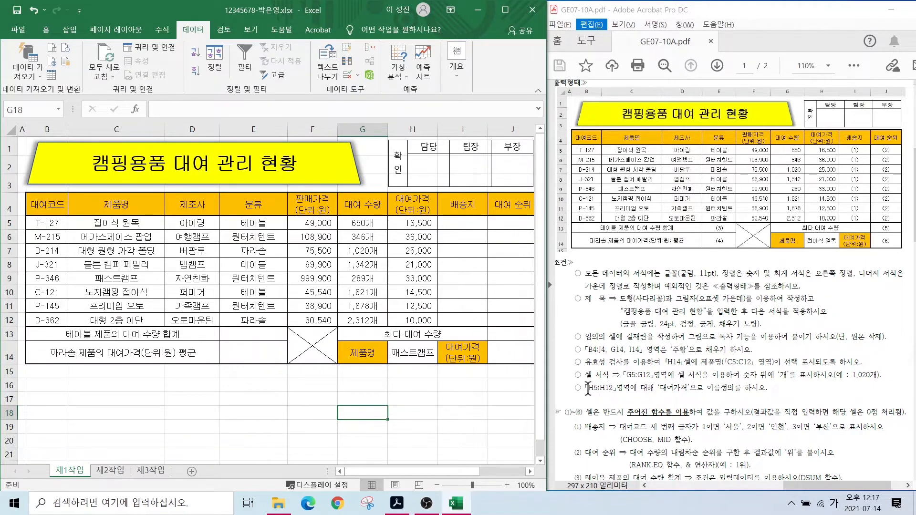
- Mark the naming requirement and show where cell H5 sits in rental price column H
mouse_move(580, 384)
left_mouse_down()
mouse_move(726, 398)
mouse_move(691, 397)
left_mouse_up()
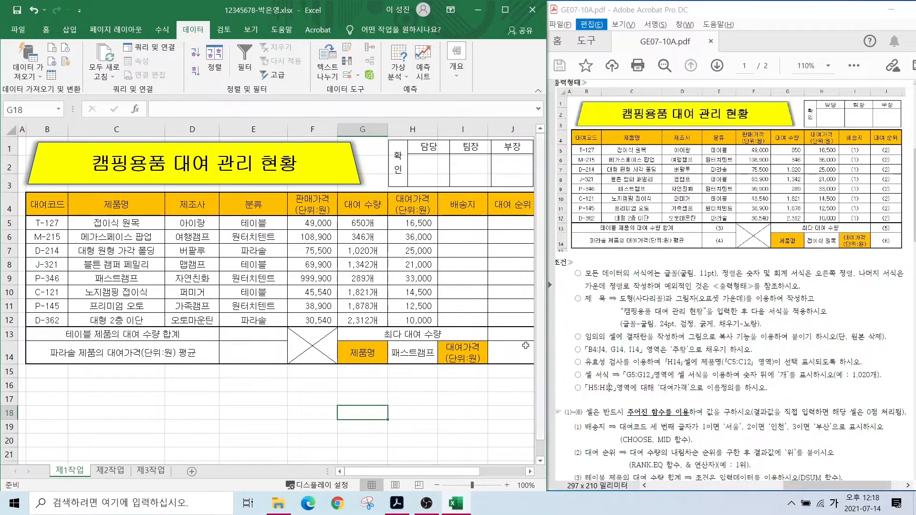
left_click(410, 223)
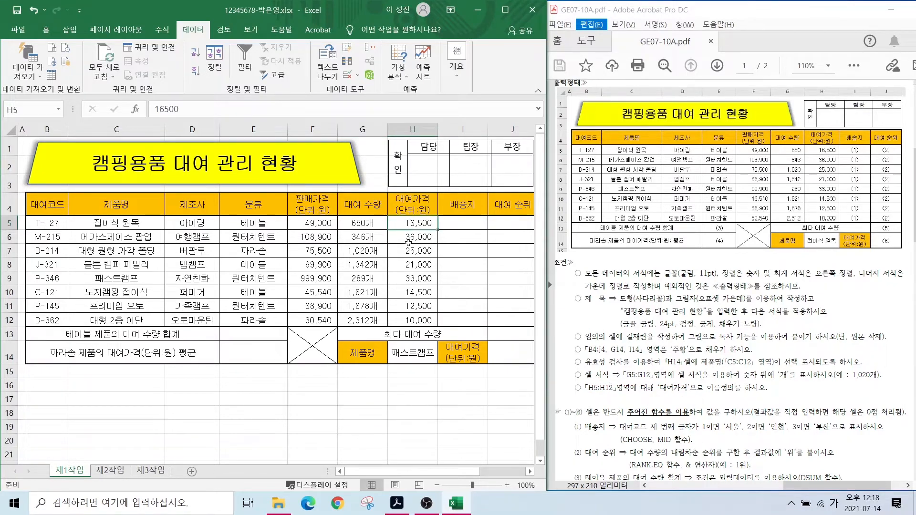
left_click(412, 236)
left_click(405, 224)
left_click(405, 238)
left_click(405, 223)
left_click_drag(409, 121, 417, 235)
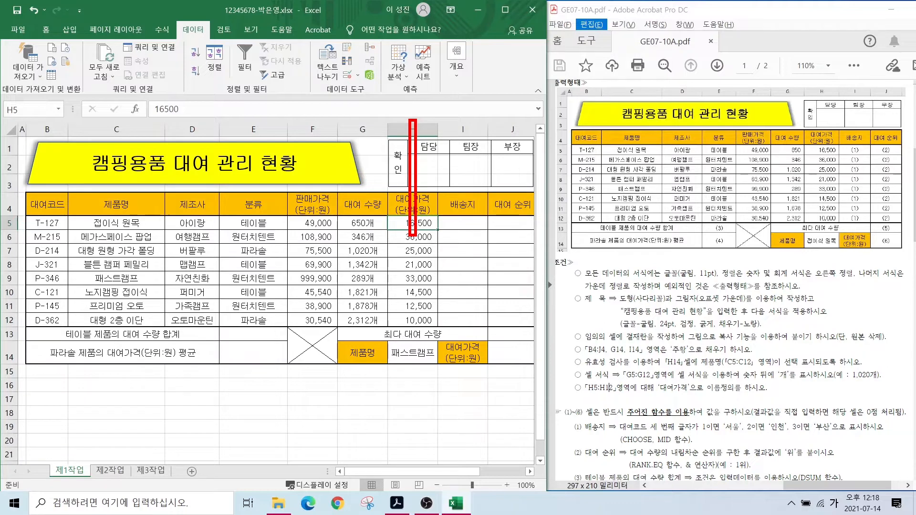
left_click_drag(2, 221, 420, 228)
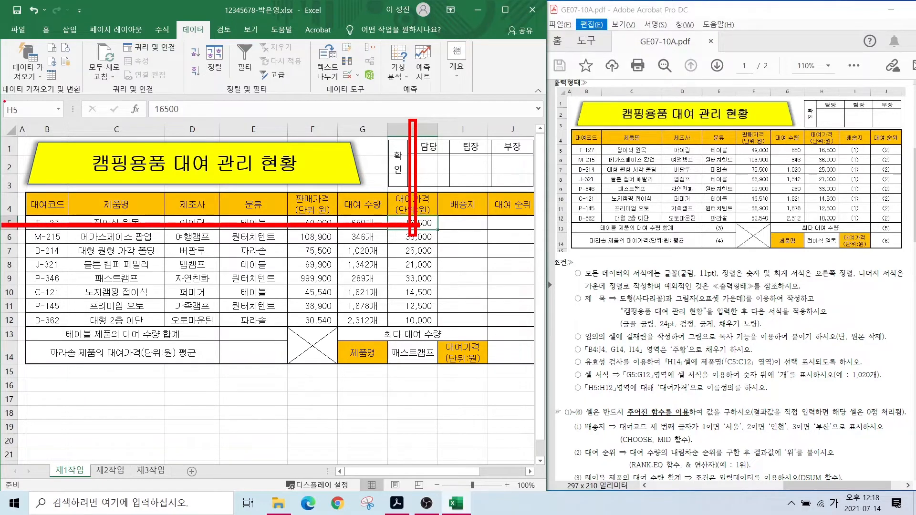
left_click_drag(4, 101, 62, 122)
left_click_drag(54, 70, 19, 106)
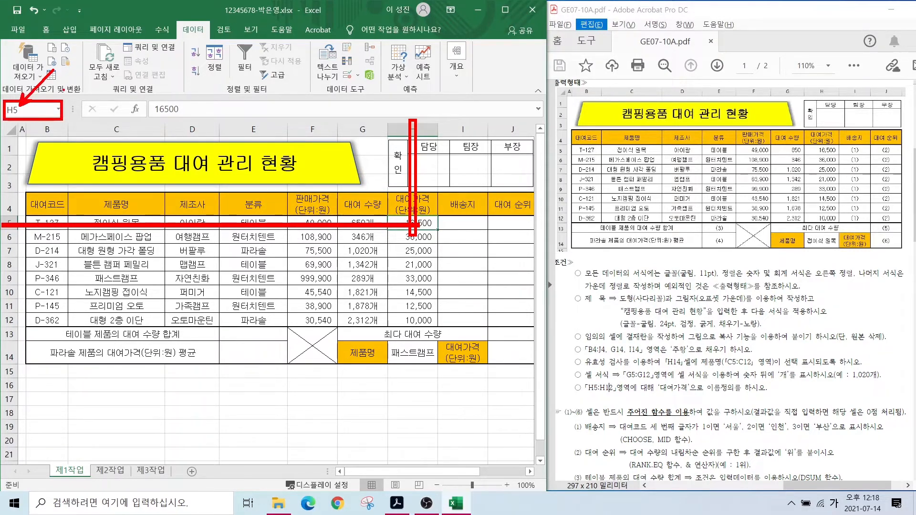
key("Escape")
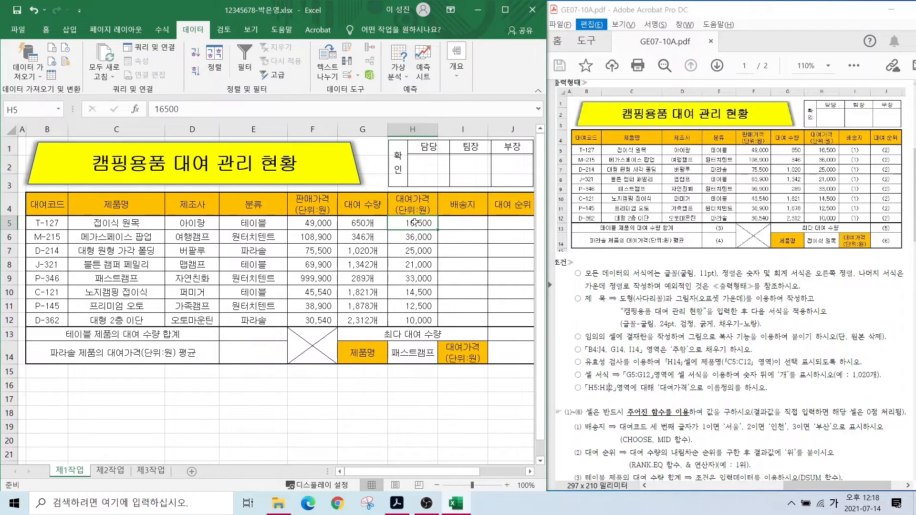
left_click(413, 261)
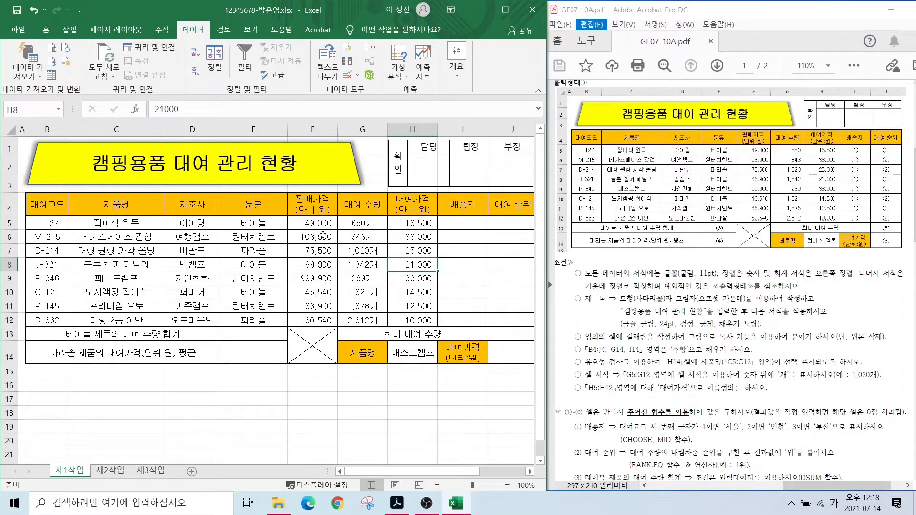
- Select H5:H12 and name it 대여가격 in the Name Box
left_click_drag(418, 223, 420, 319)
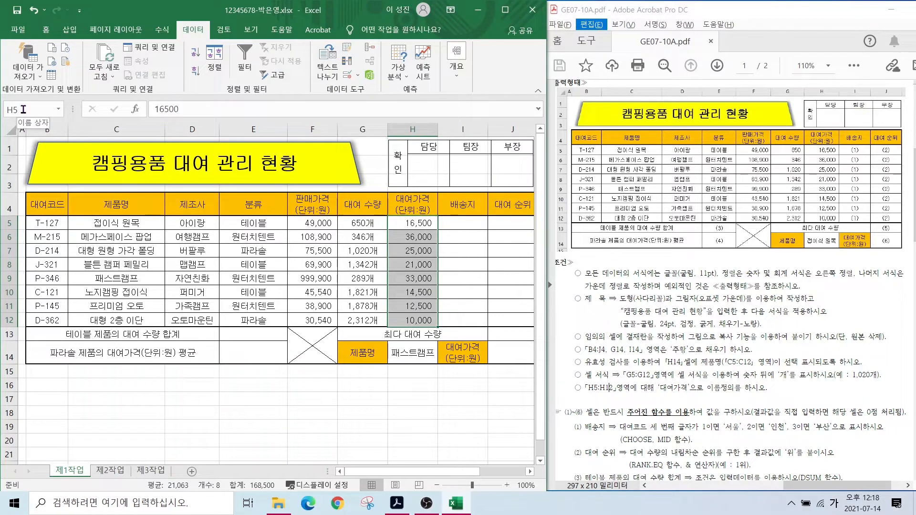
mouse_move(29, 115)
left_mouse_down()
mouse_move(4, 118)
mouse_move(21, 96)
mouse_move(29, 114)
left_mouse_up()
key("Escape")
left_click(22, 110)
type("대여가격")
key("Return")
- Reselect H5:H12 to confirm the range now shows the name 대여가격
left_click(419, 236)
left_click(415, 265)
left_click(418, 237)
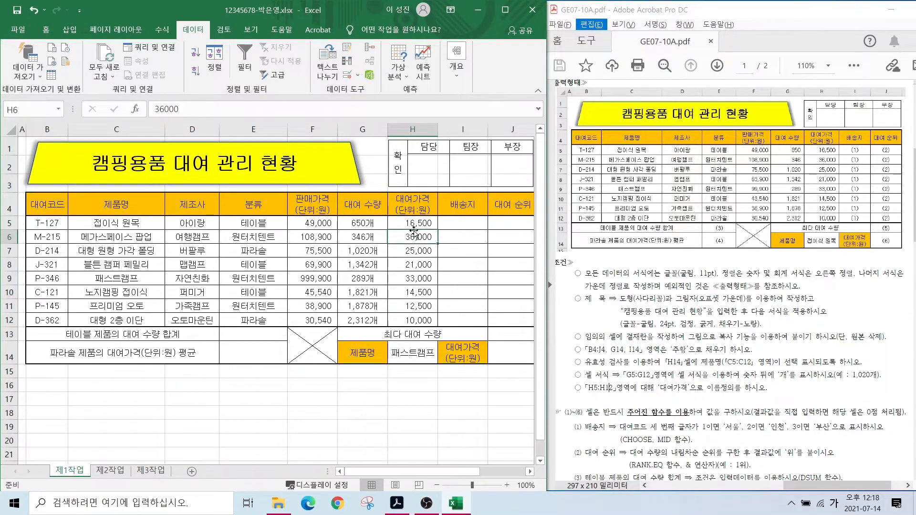
left_click(411, 226)
left_click(412, 235)
left_click(412, 262)
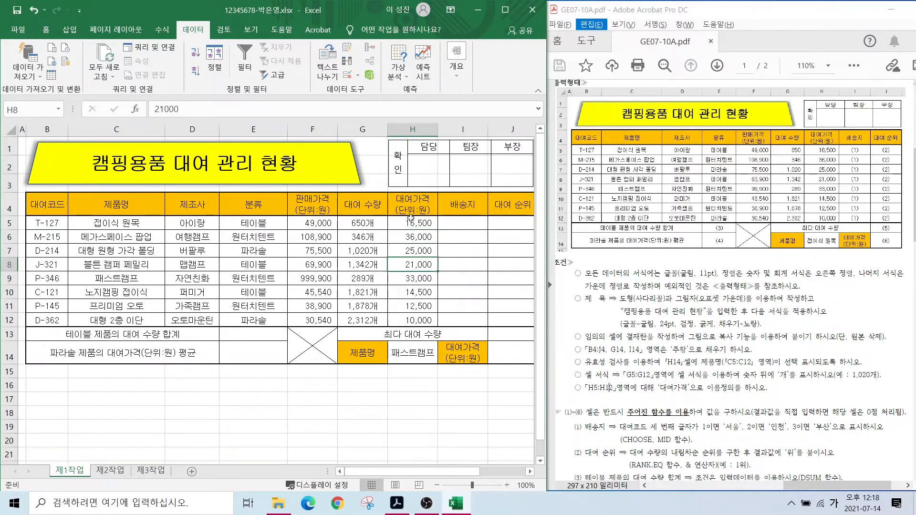
left_click_drag(411, 223, 410, 315)
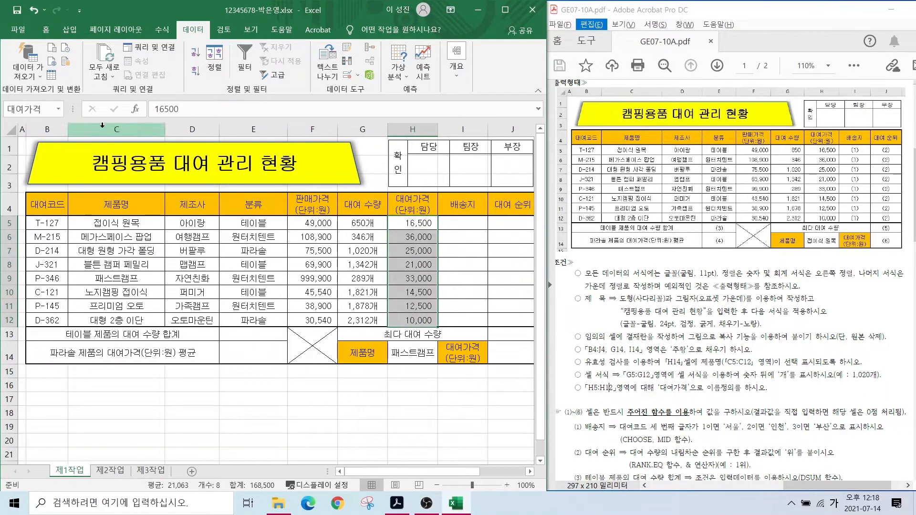
key("ctrl+q")
key("ctrl")
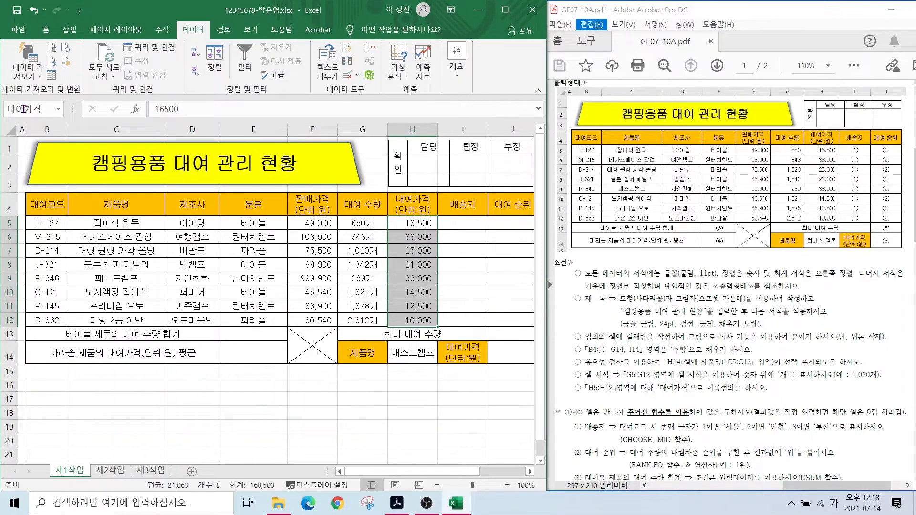
left_click(359, 403)
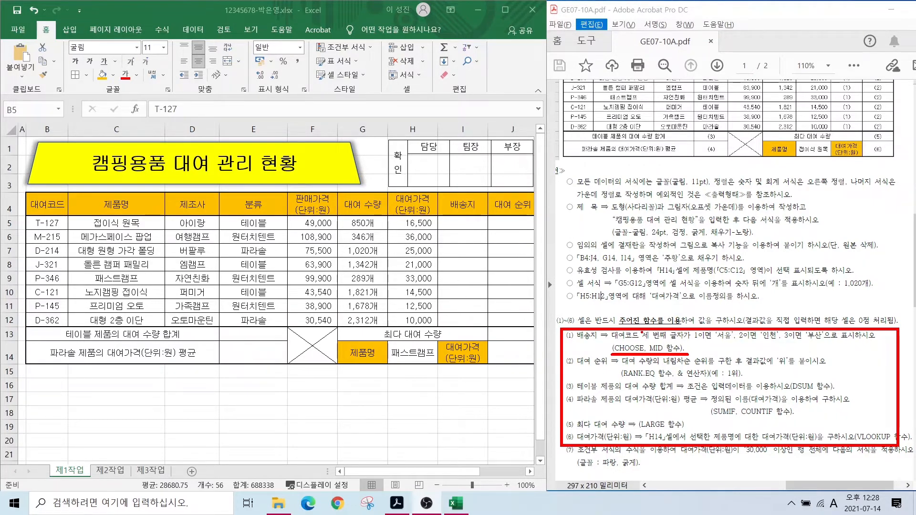
- Outline task (7), the conditional-formatting rule for rental prices, on the exam PDF
key("Escape")
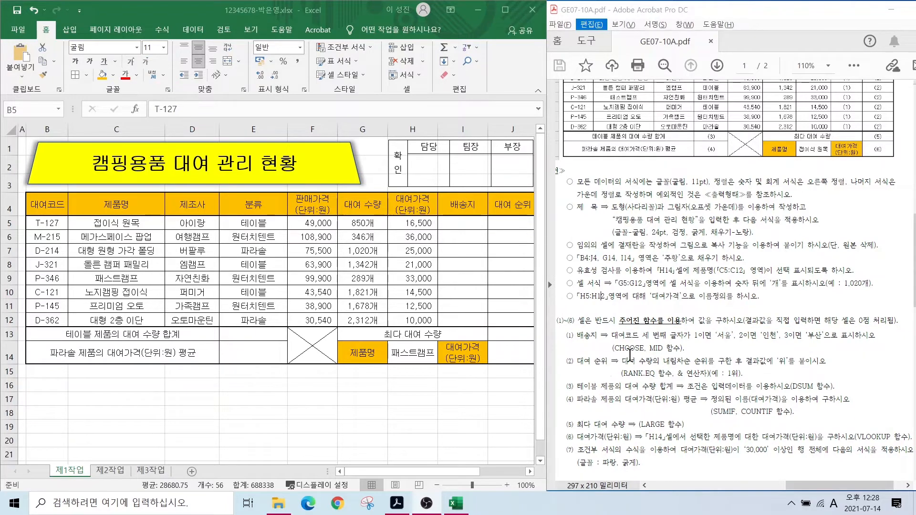
key("ctrl+2")
left_click_drag(564, 442, 705, 471)
left_click_drag(580, 443, 659, 470)
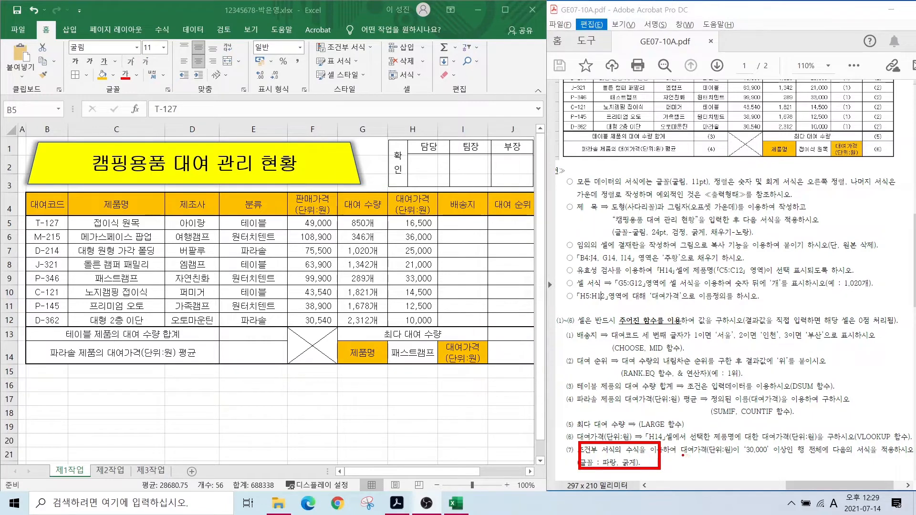
- Select B5:J12 and start a formula-based New Formatting Rule, entering '='
mouse_move(683, 456)
left_mouse_down()
mouse_move(800, 456)
mouse_move(820, 437)
mouse_move(830, 461)
left_mouse_up()
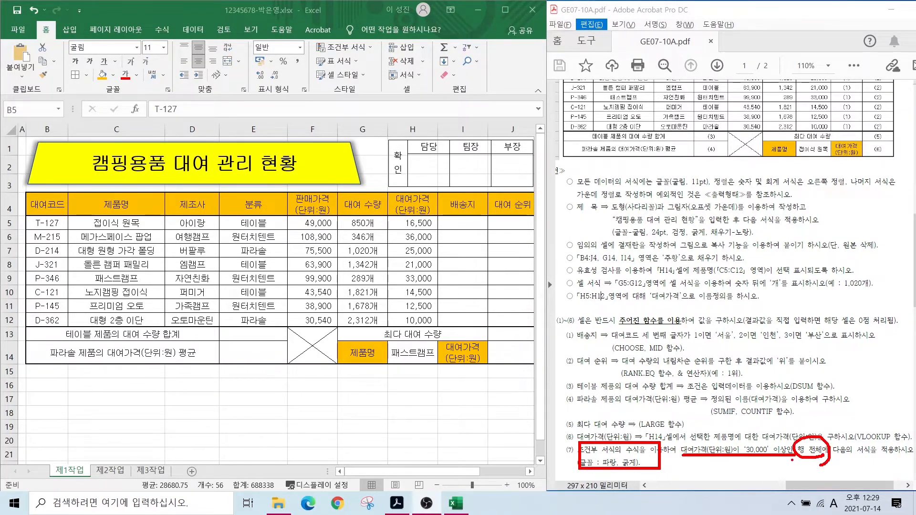
key("Escape")
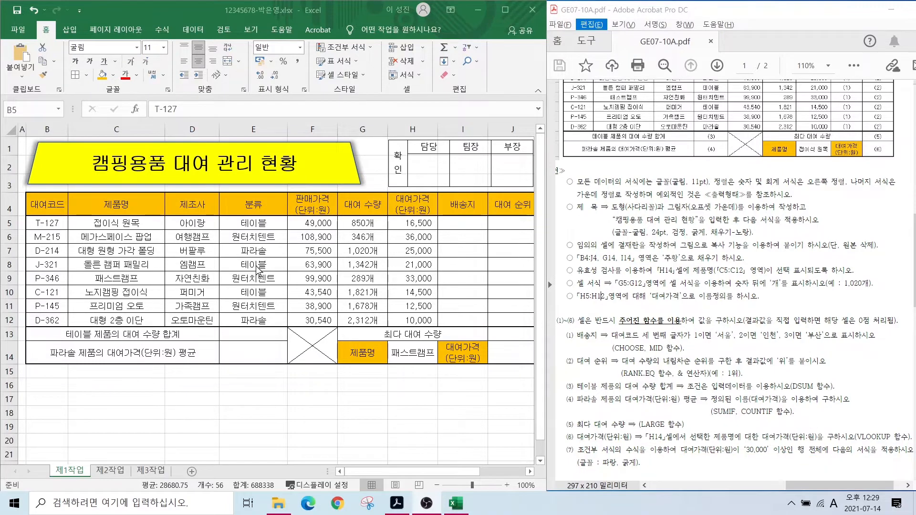
left_click_drag(45, 224, 516, 318)
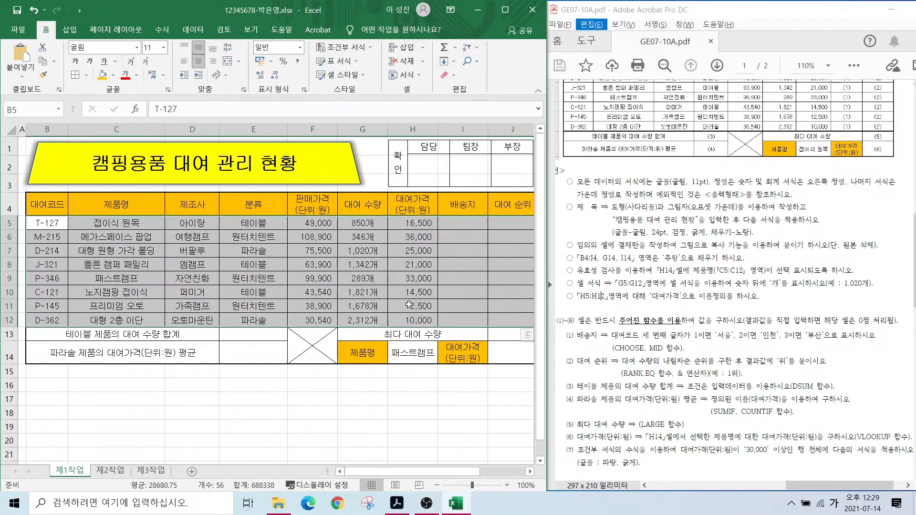
left_click(345, 48)
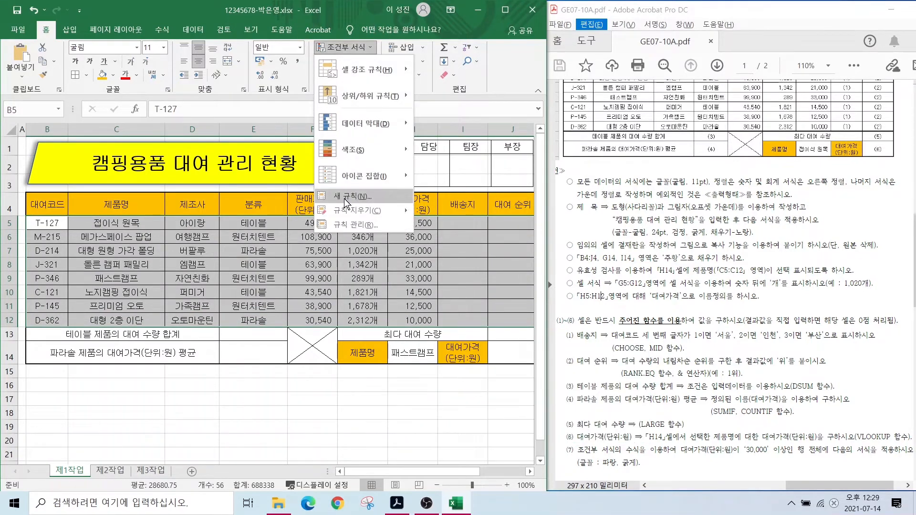
left_click(345, 197)
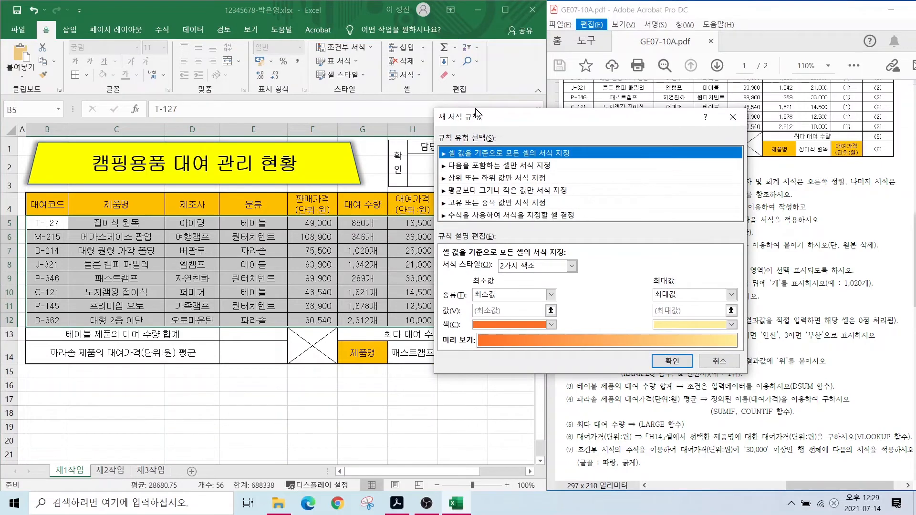
left_click(475, 215)
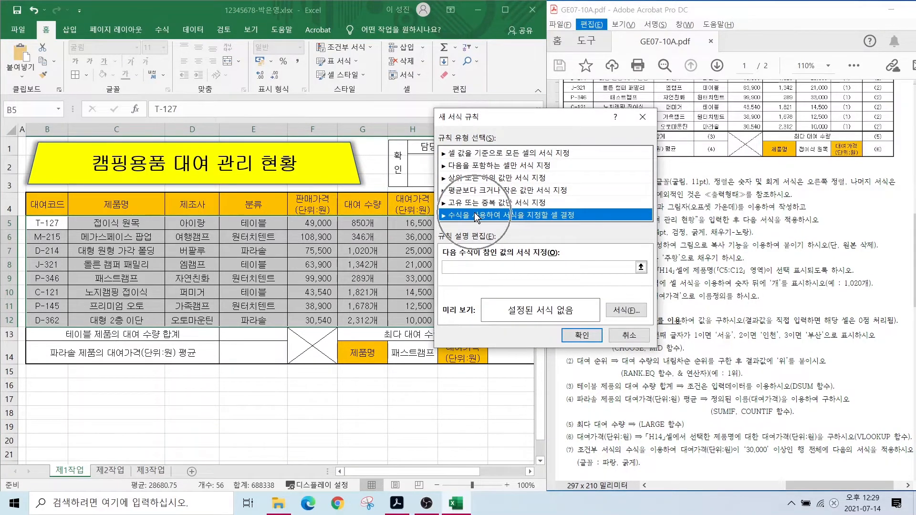
left_click(464, 265)
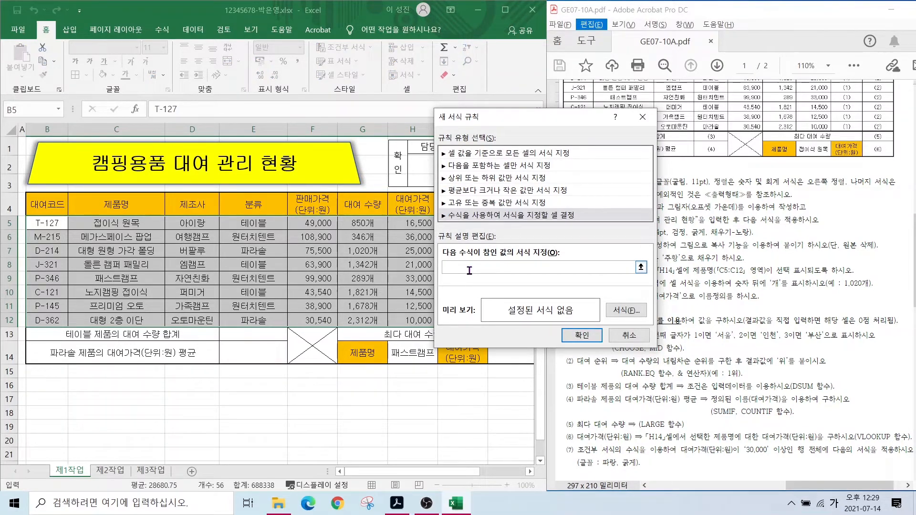
type("=")
left_click_drag(685, 457, 742, 457)
left_click_drag(390, 218, 436, 233)
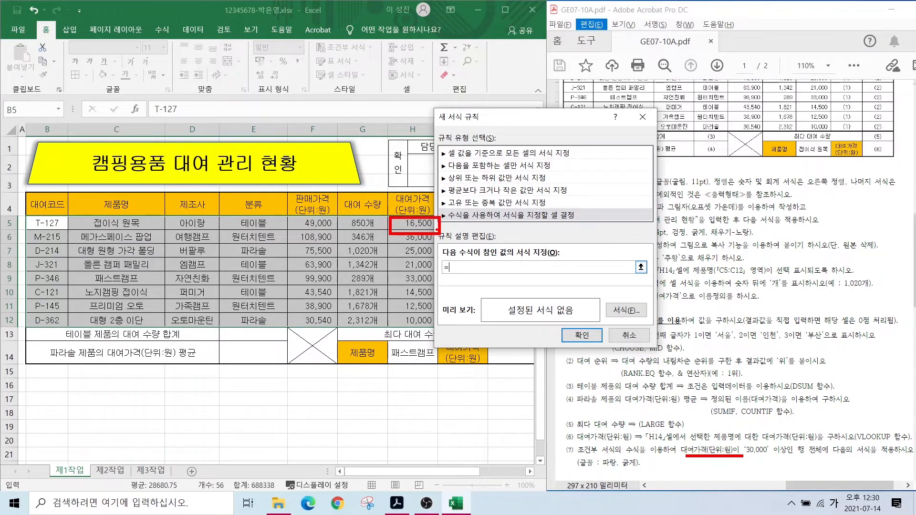
- Build the rule formula =$H5>=30000 with only the column of H5 locked
left_click(413, 223)
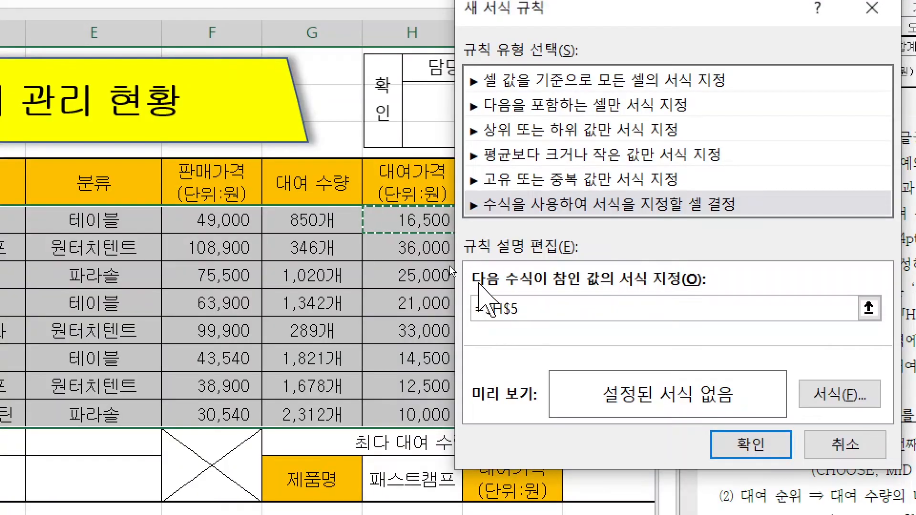
key("F4")
key("F4")
key("F4")
key("F4")
key("F4")
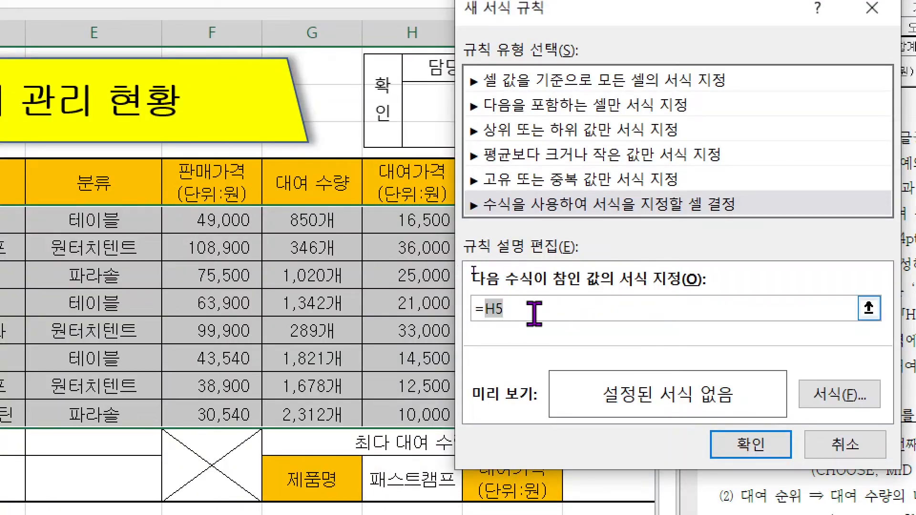
key("F4")
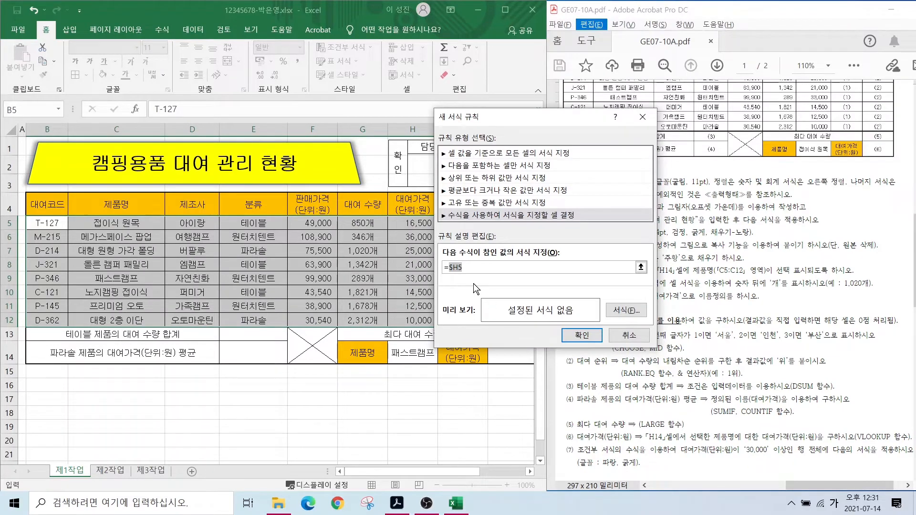
left_click(471, 267)
- Format matching rows in bold blue font and apply the rule
left_click_drag(588, 456, 649, 470)
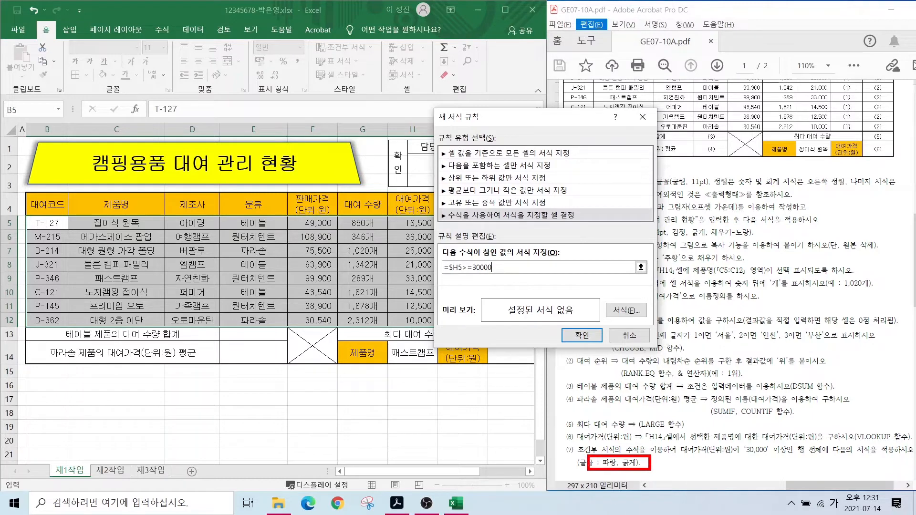
mouse_move(635, 312)
left_mouse_down()
mouse_move(610, 301)
mouse_move(637, 320)
left_mouse_up()
key("Escape")
left_click(623, 310)
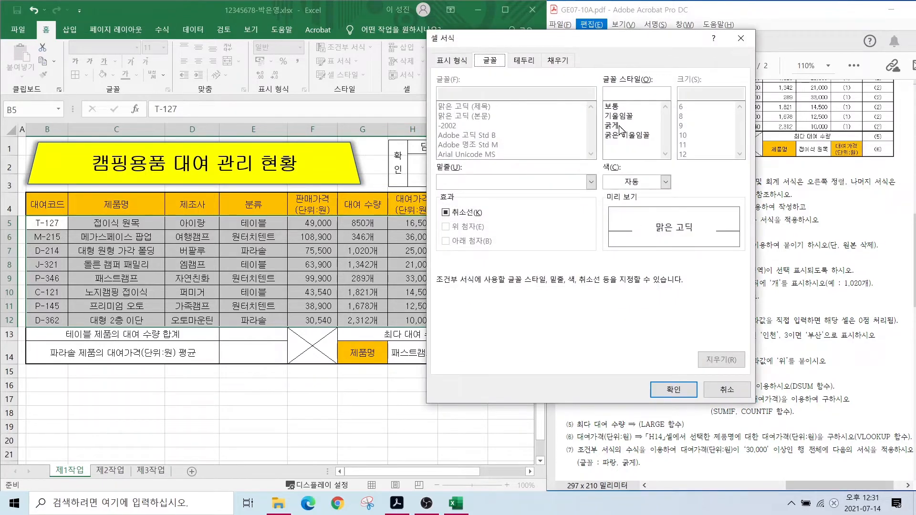
left_click(635, 183)
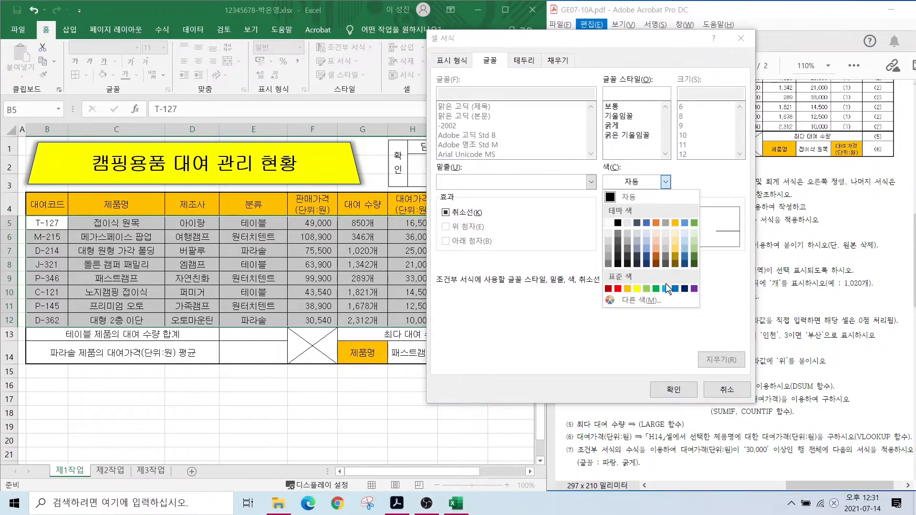
left_click(675, 289)
left_click(628, 127)
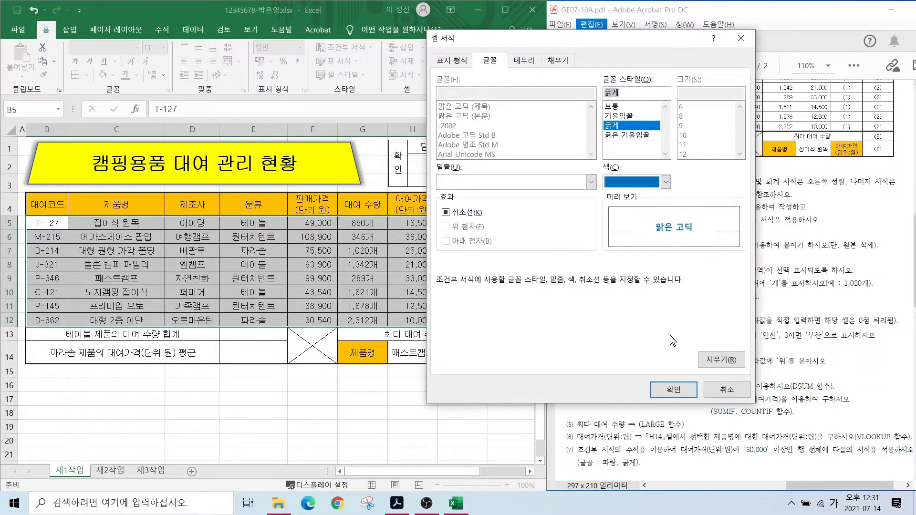
left_click(672, 390)
left_click(581, 336)
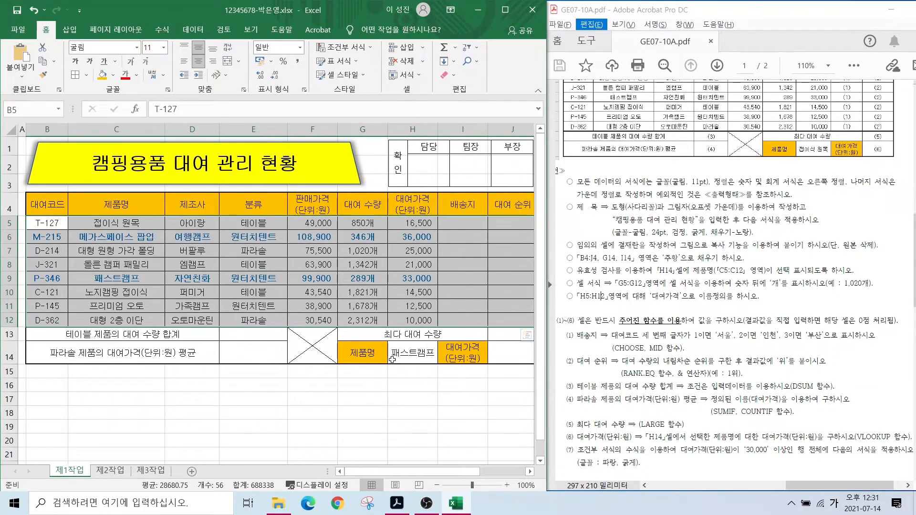
left_click_drag(392, 403, 396, 413)
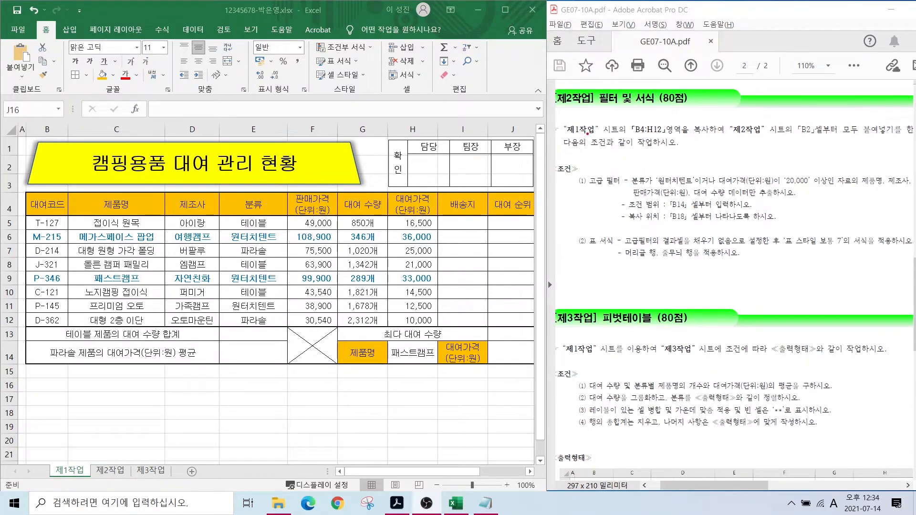
- Copy the 제1작업 table B4:H12 and switch to the blank 제2작업 sheet
left_click_drag(613, 118, 670, 137)
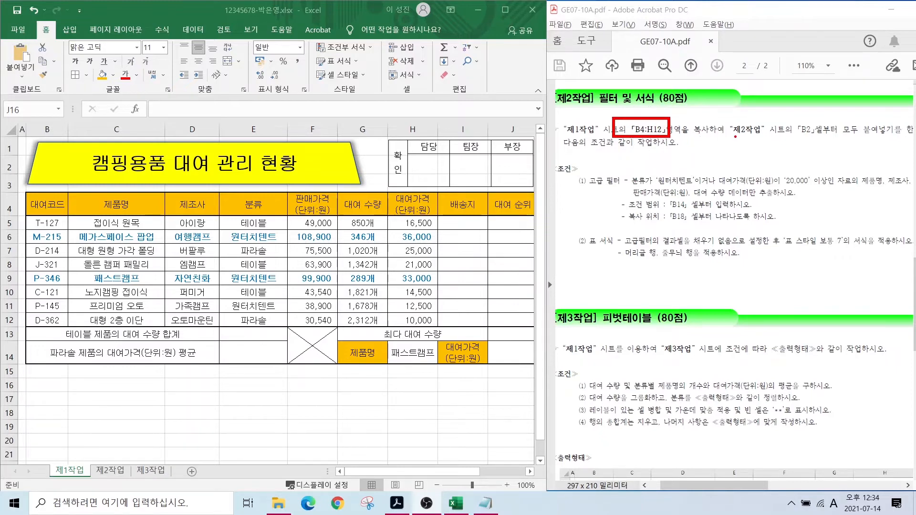
left_click_drag(732, 137, 832, 136)
key("Escape")
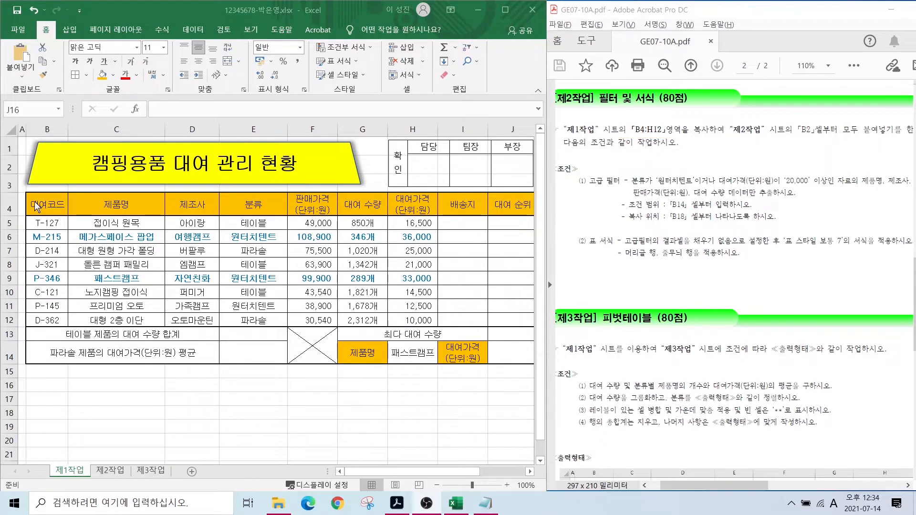
left_click(39, 206)
mouse_move(43, 204)
left_mouse_down()
mouse_move(372, 319)
mouse_move(411, 321)
left_mouse_up()
key("ctrl+c")
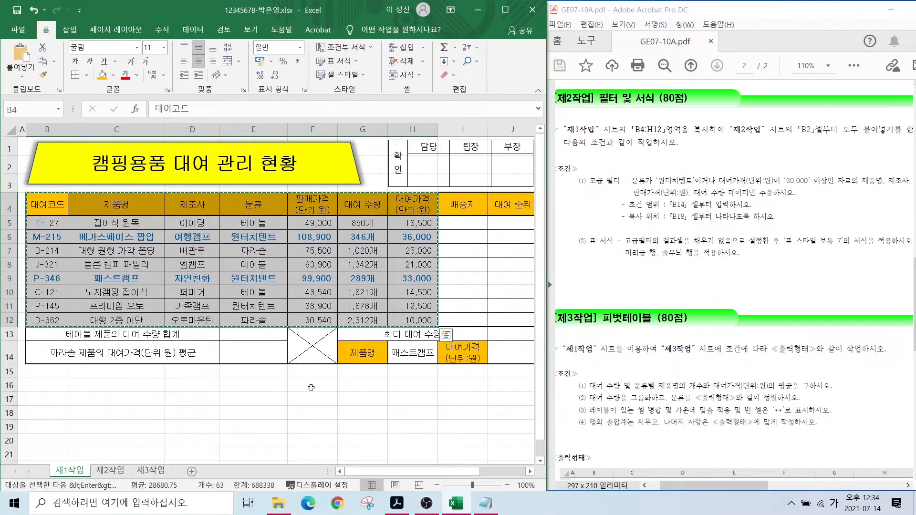
left_click(109, 471)
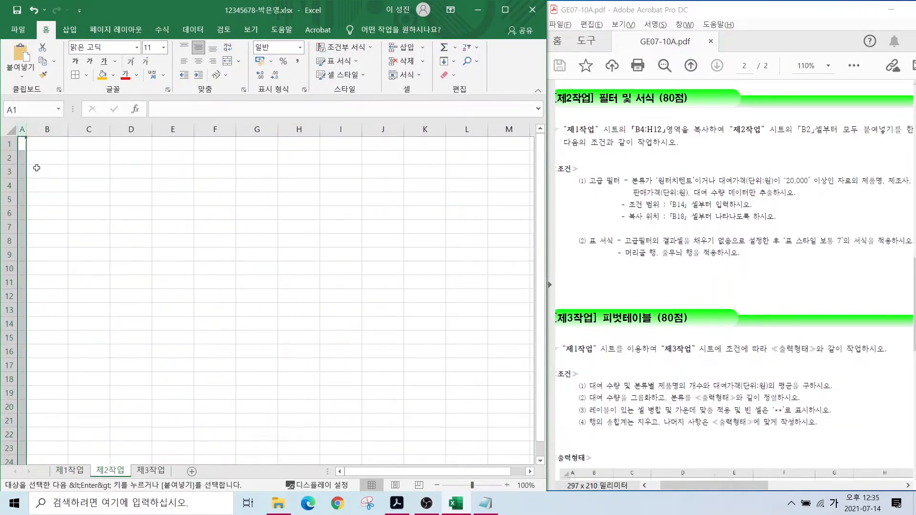
- Paste the table at B2 on 제2작업 using Keep Source Column Widths
left_click(46, 157)
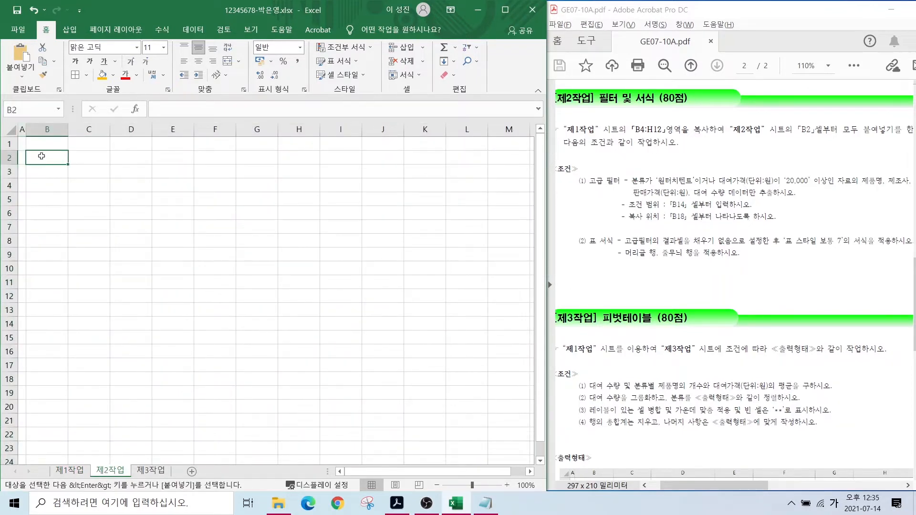
key("ctrl+v")
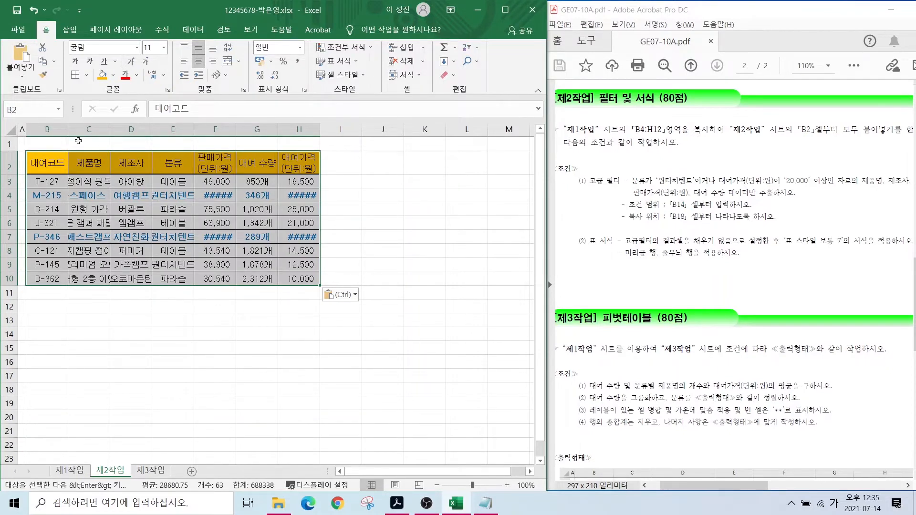
left_click(338, 296)
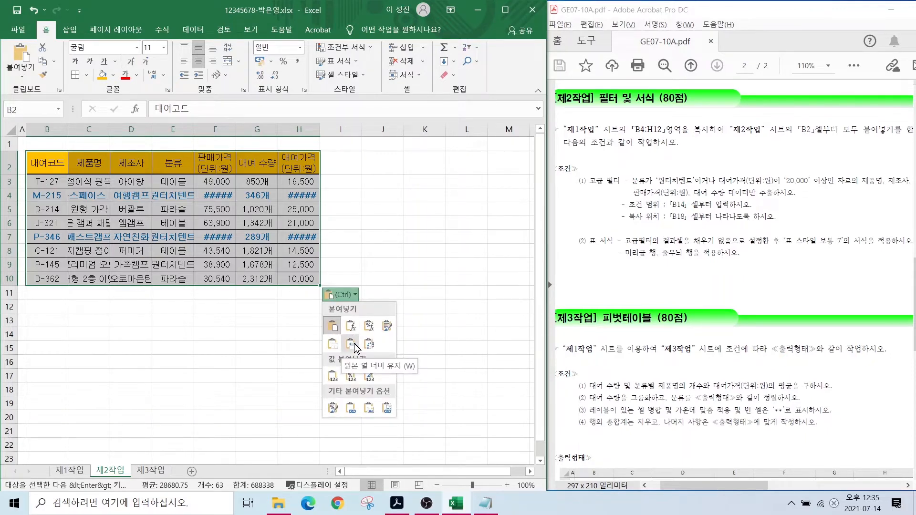
left_click(351, 344)
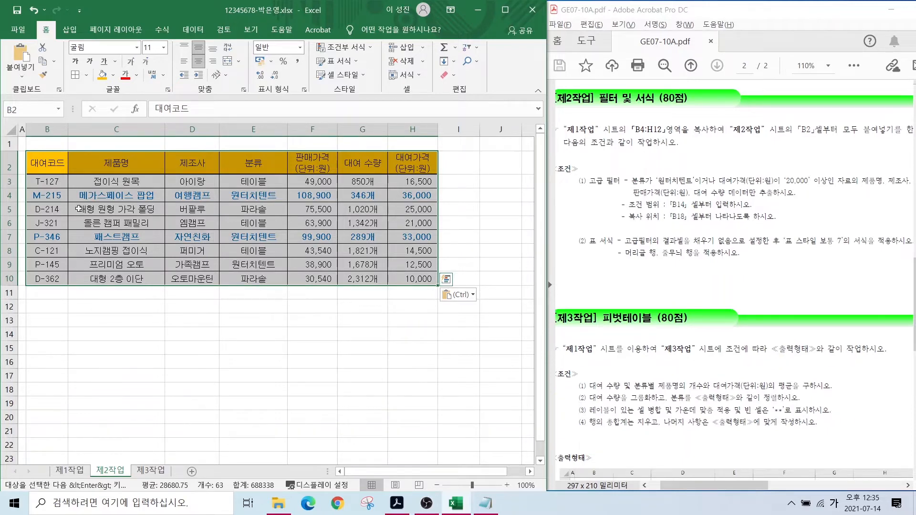
left_click(299, 315)
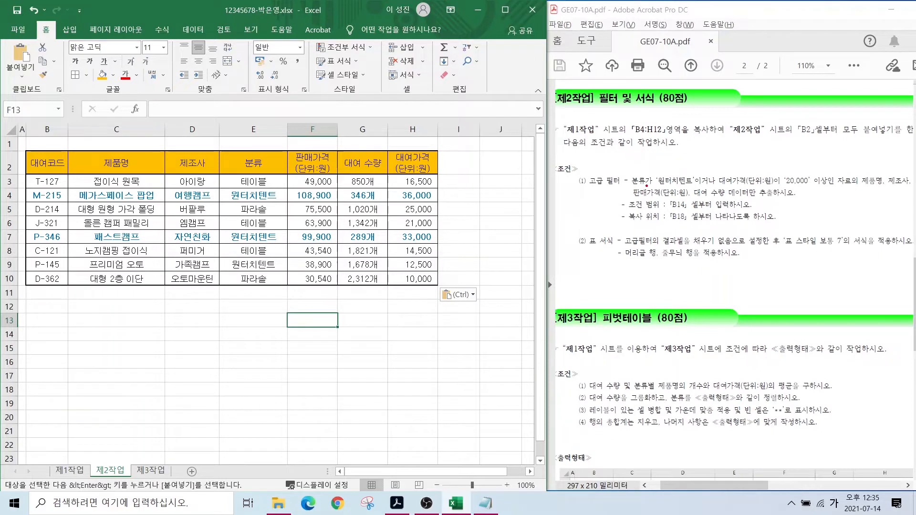
left_click_drag(626, 189, 647, 187)
mouse_move(644, 181)
left_mouse_down()
mouse_move(709, 190)
mouse_move(758, 177)
mouse_move(830, 187)
left_mouse_up()
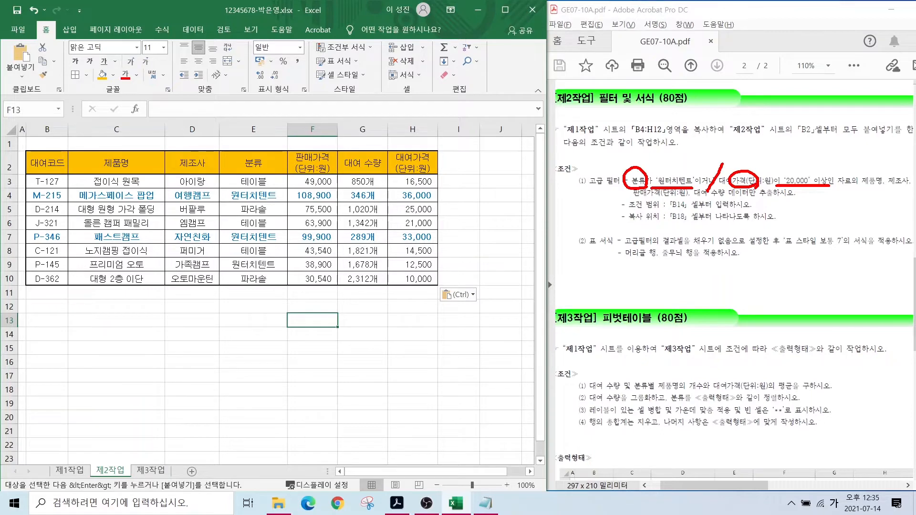
key("Escape")
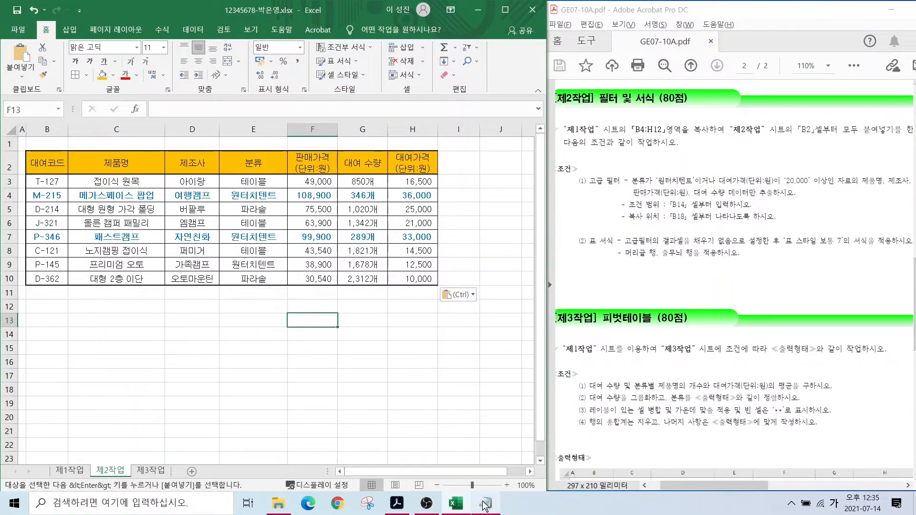
left_click(484, 504)
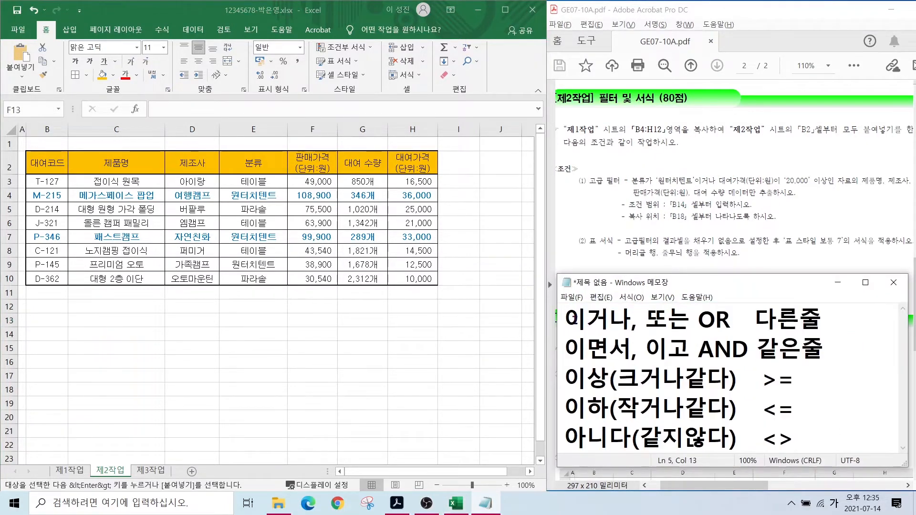
left_click(576, 320)
left_click_drag(577, 320, 685, 318)
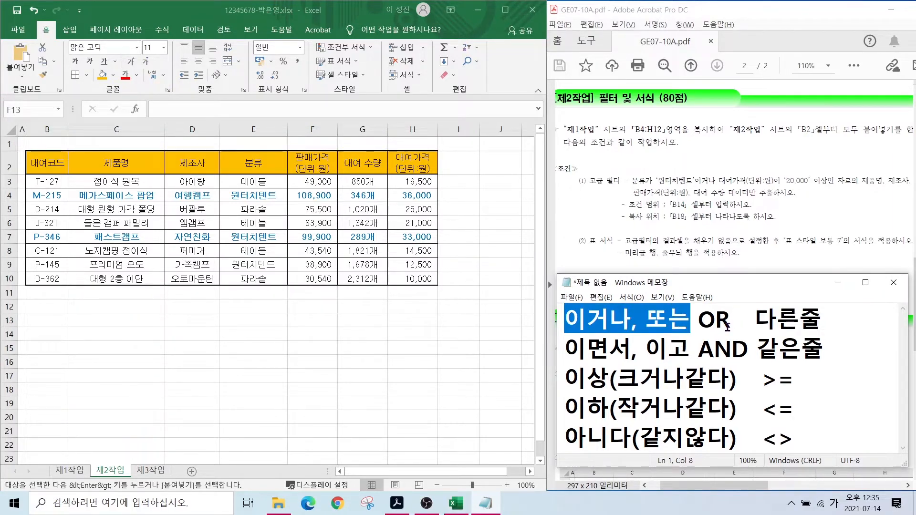
left_click_drag(569, 350, 679, 347)
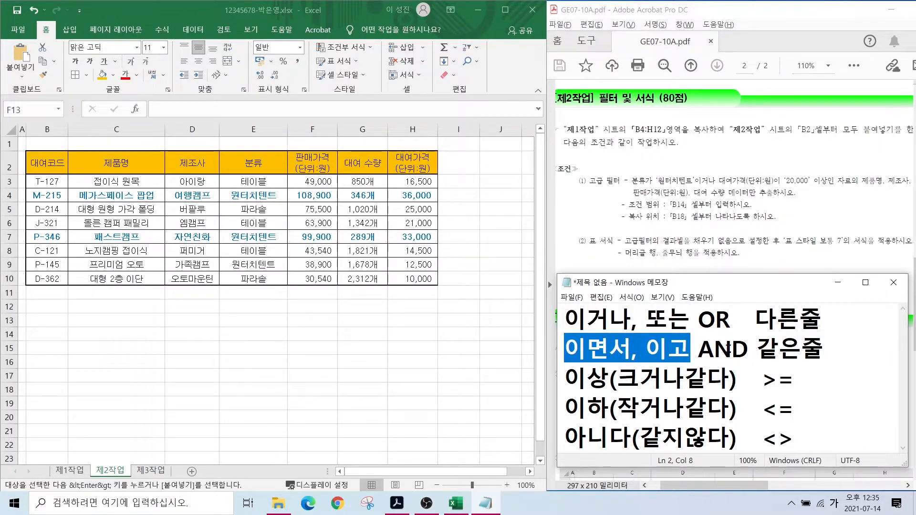
left_click_drag(698, 348, 748, 349)
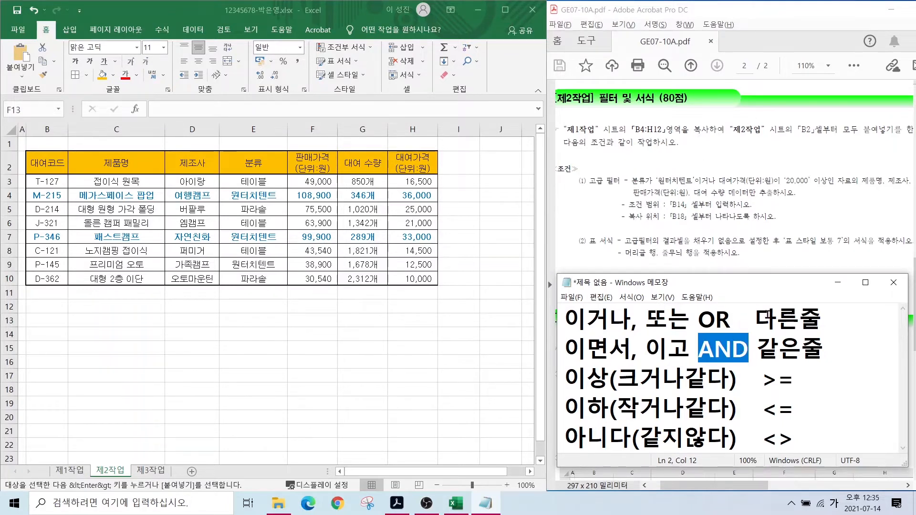
left_click(764, 318)
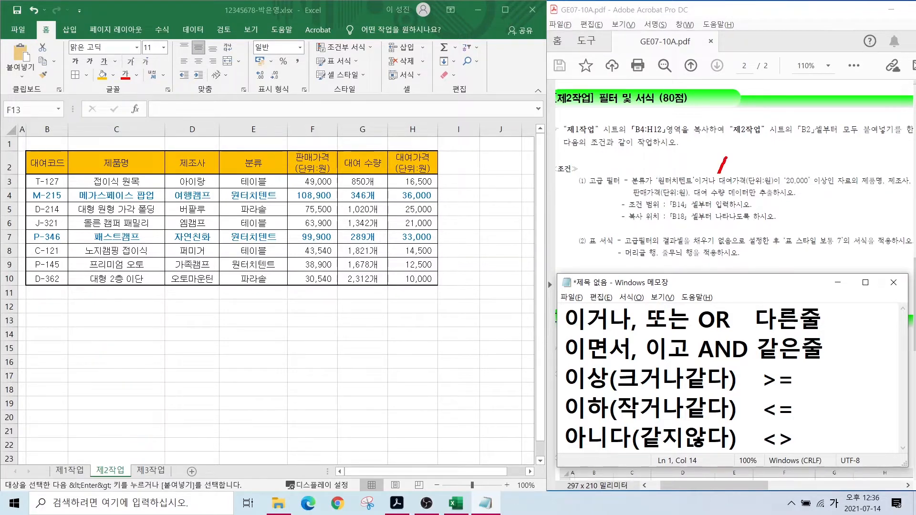
left_click_drag(719, 173, 706, 204)
mouse_move(739, 330)
left_mouse_down()
mouse_move(704, 305)
mouse_move(738, 329)
left_mouse_up()
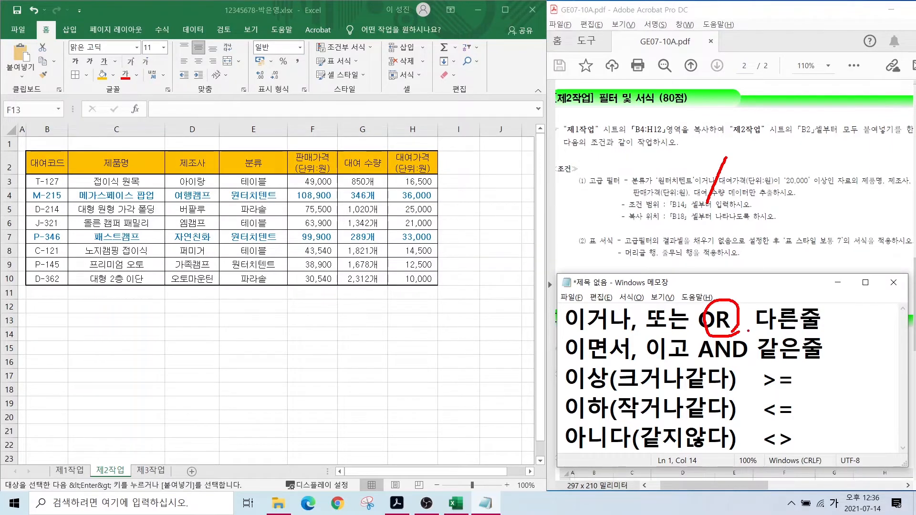
left_click_drag(748, 331, 846, 330)
mouse_move(826, 183)
left_mouse_down()
mouse_move(794, 176)
mouse_move(830, 188)
left_mouse_up()
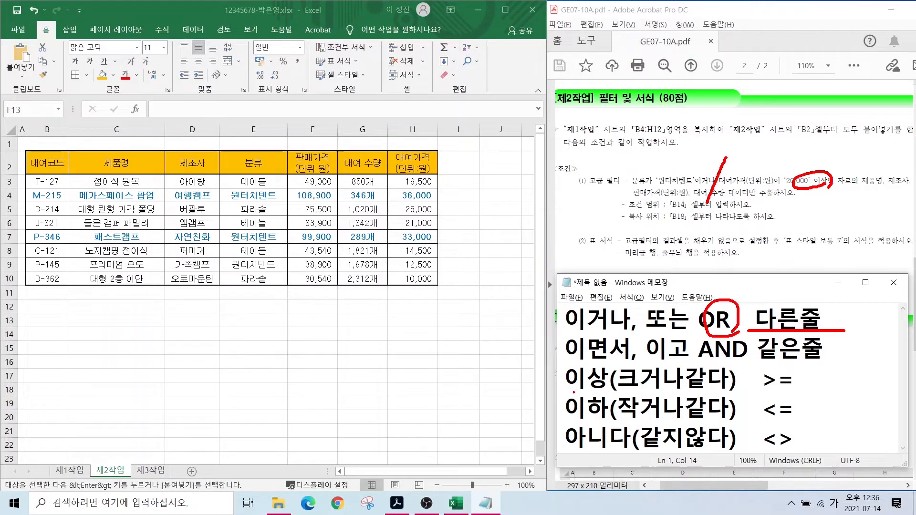
mouse_move(570, 394)
left_mouse_down()
mouse_move(794, 390)
mouse_move(760, 374)
mouse_move(881, 391)
mouse_move(856, 410)
left_mouse_up()
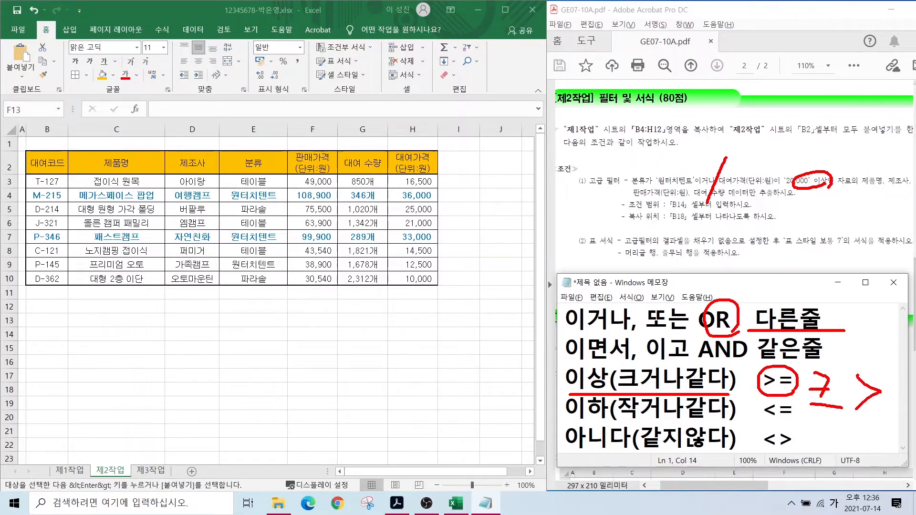
key("Escape")
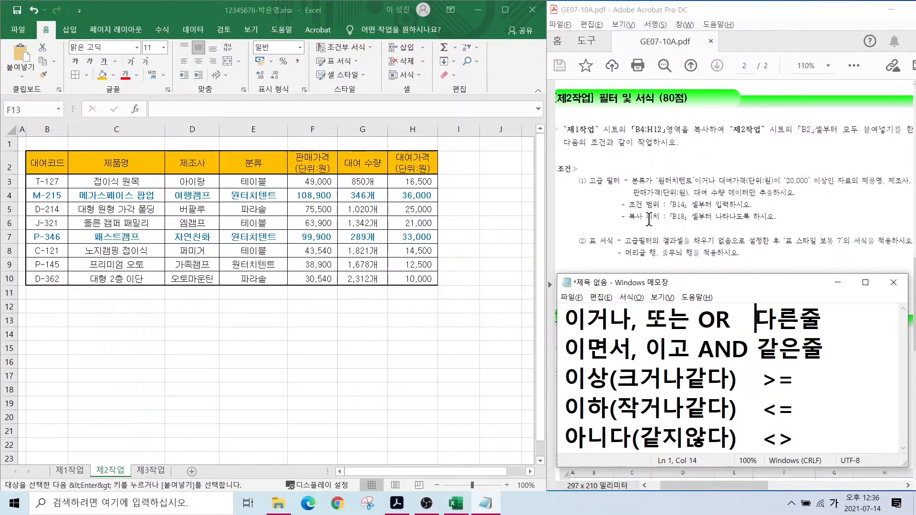
- Copy the 분류 header into B14 as the first criteria header
left_click(58, 320)
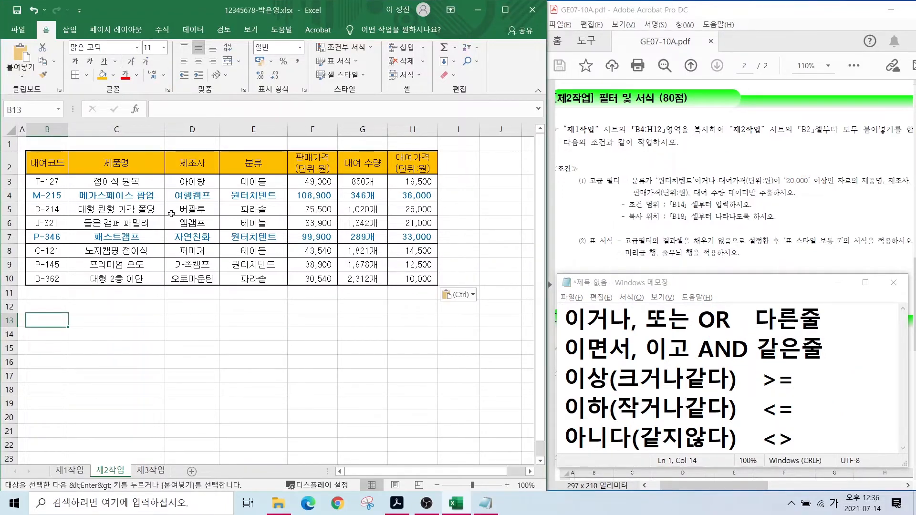
left_click(248, 165)
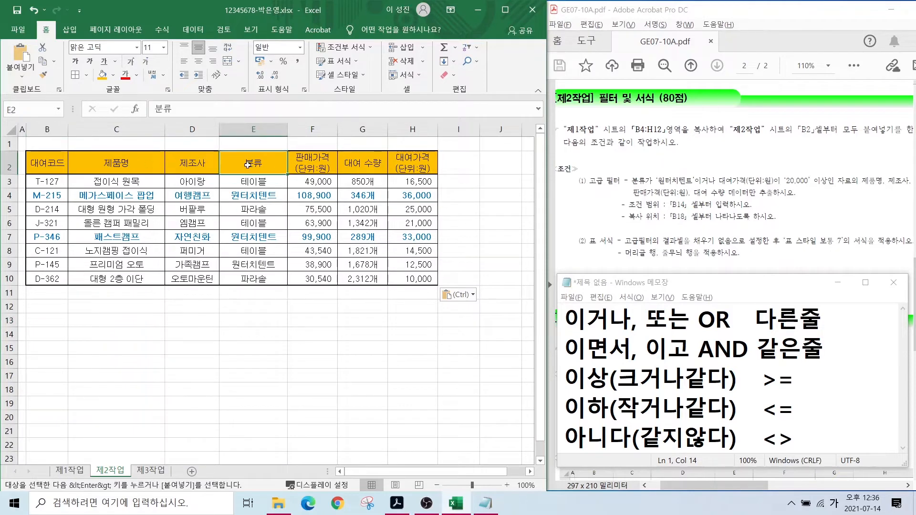
key("ctrl+c")
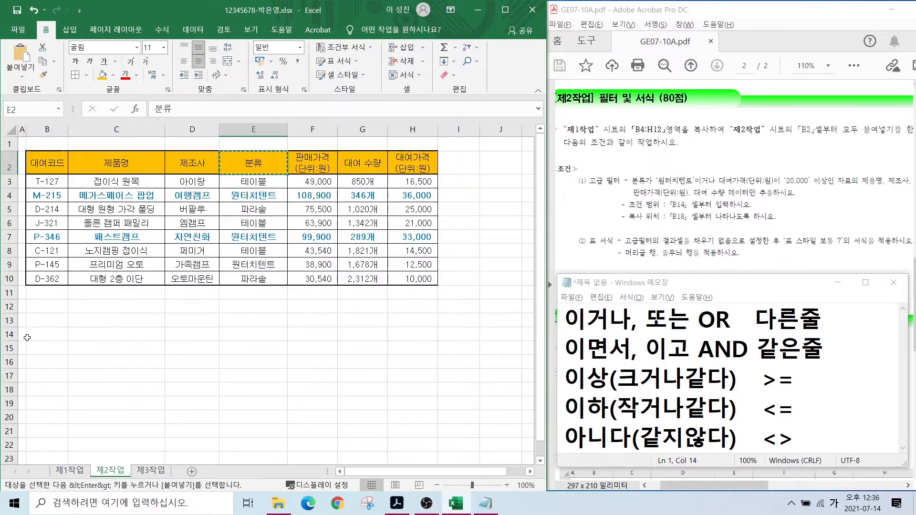
left_click(43, 335)
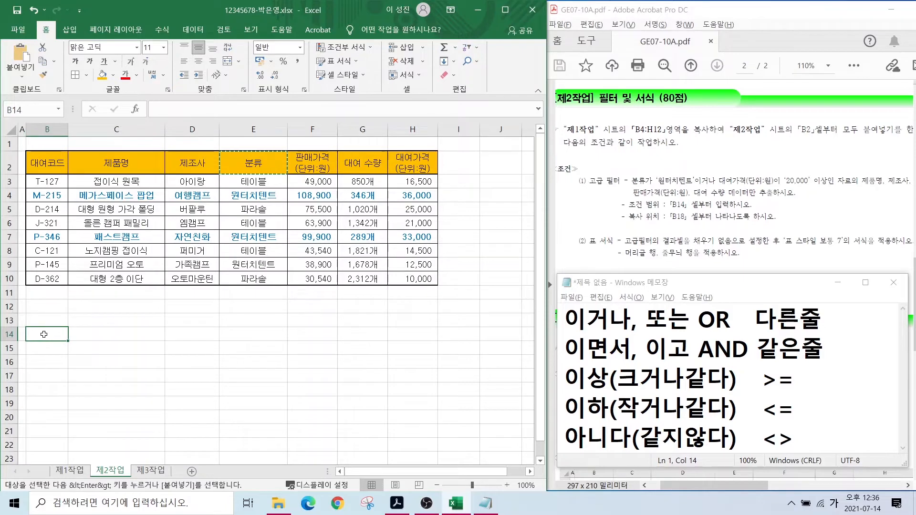
key("ctrl+v")
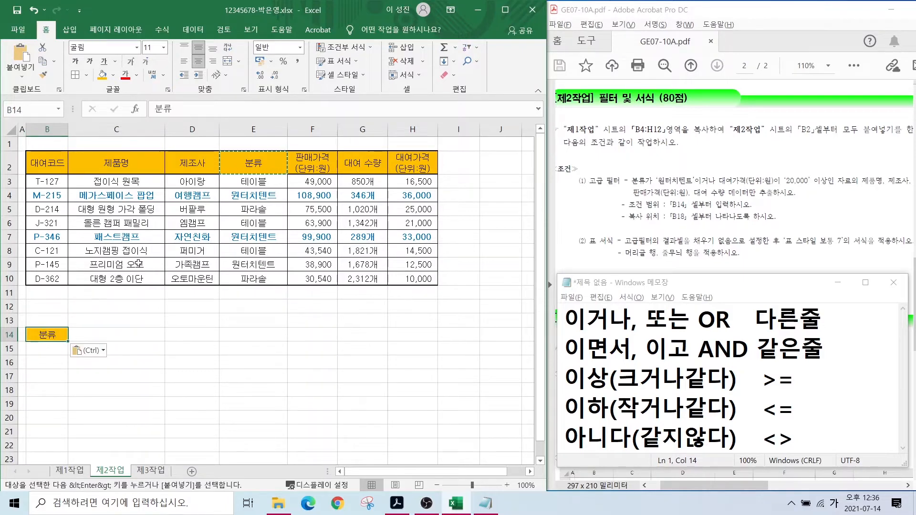
- Copy the 대여가격 (단위:원) header into C14 beside 분류
left_click(413, 161)
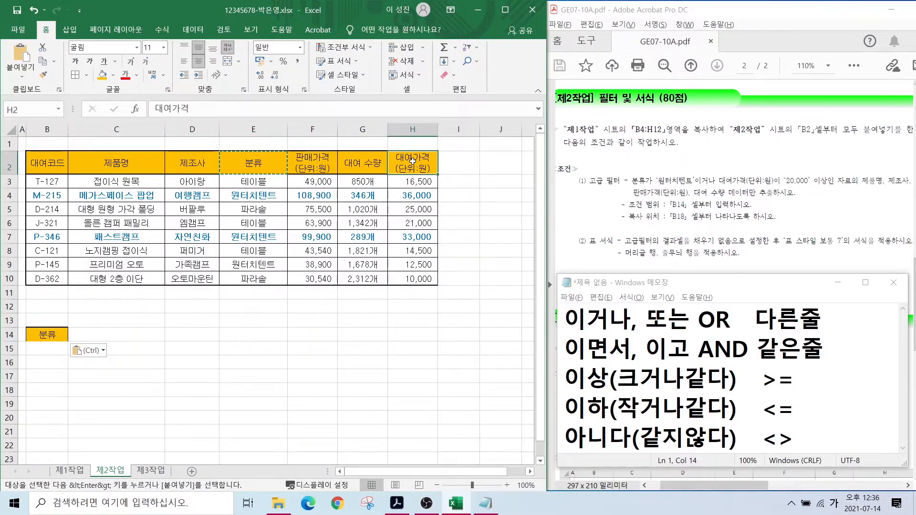
key("ctrl+c")
left_click(100, 333)
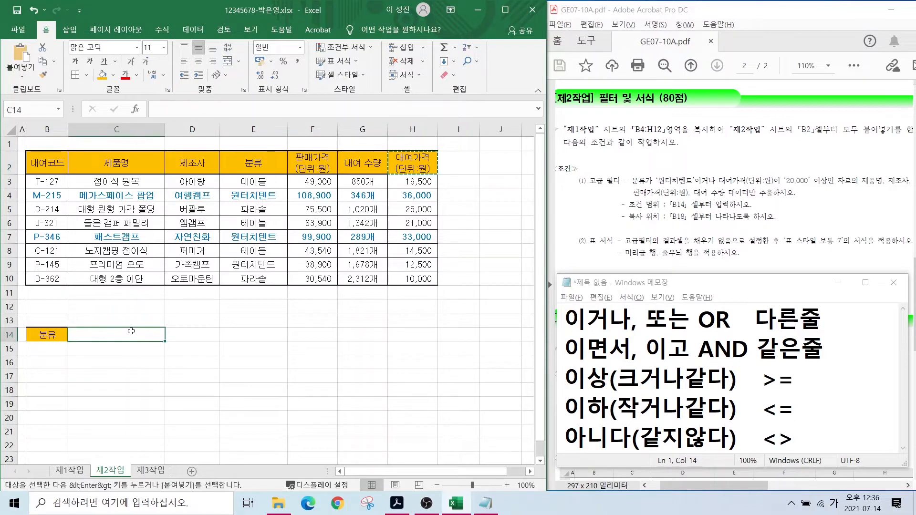
key("ctrl+v")
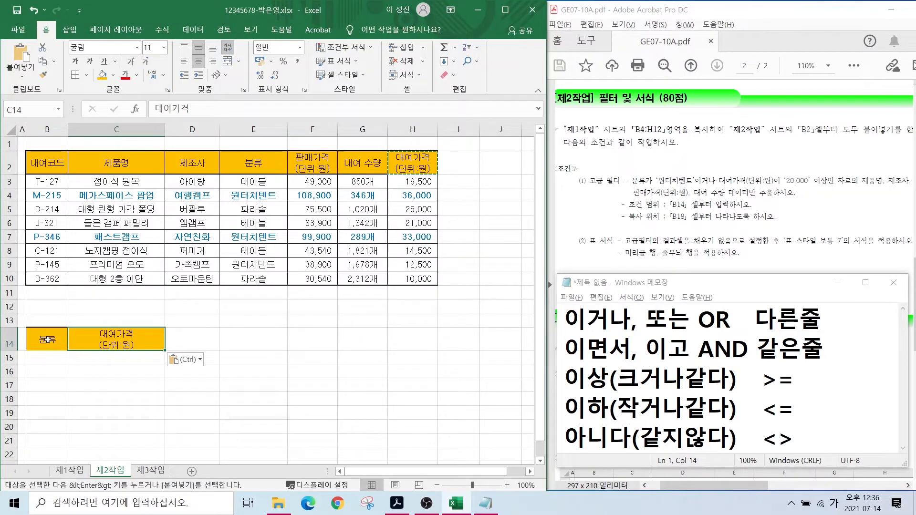
left_click(45, 340)
left_click(85, 341)
left_click(36, 343)
left_click(79, 338)
left_click(47, 342)
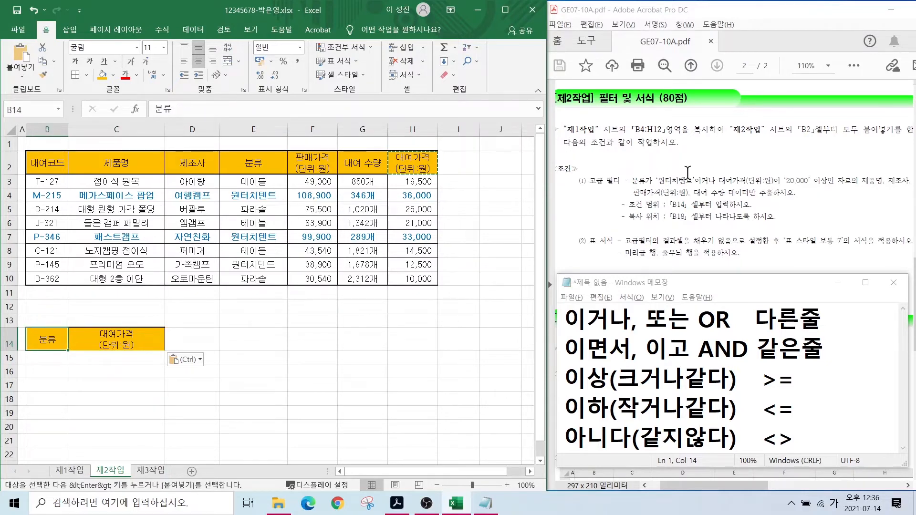
- Copy 원터치텐트 from the table into B15 under the 분류 criterion
left_click(235, 195)
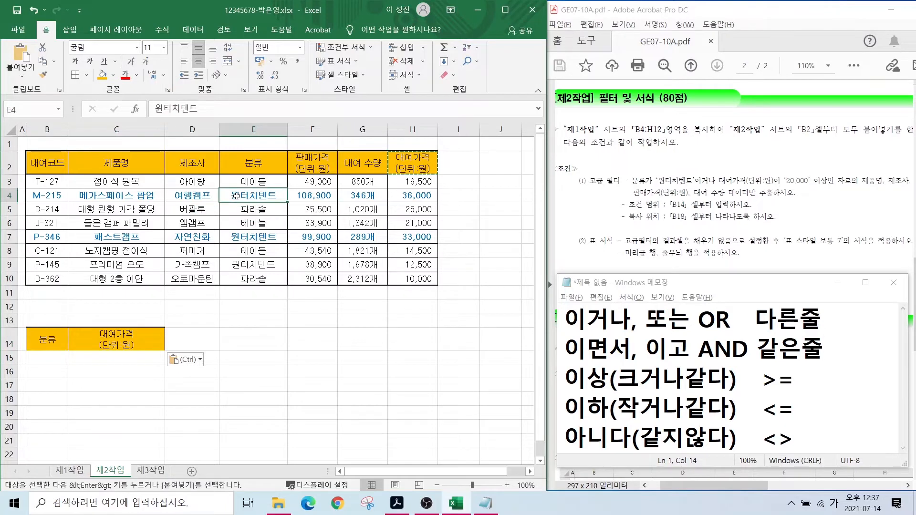
key("ctrl+c")
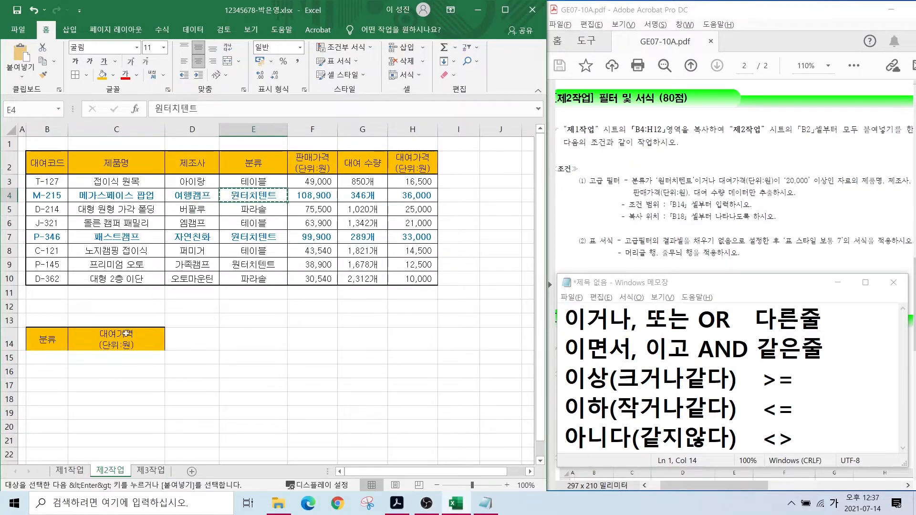
left_click(48, 358)
key("ctrl+v")
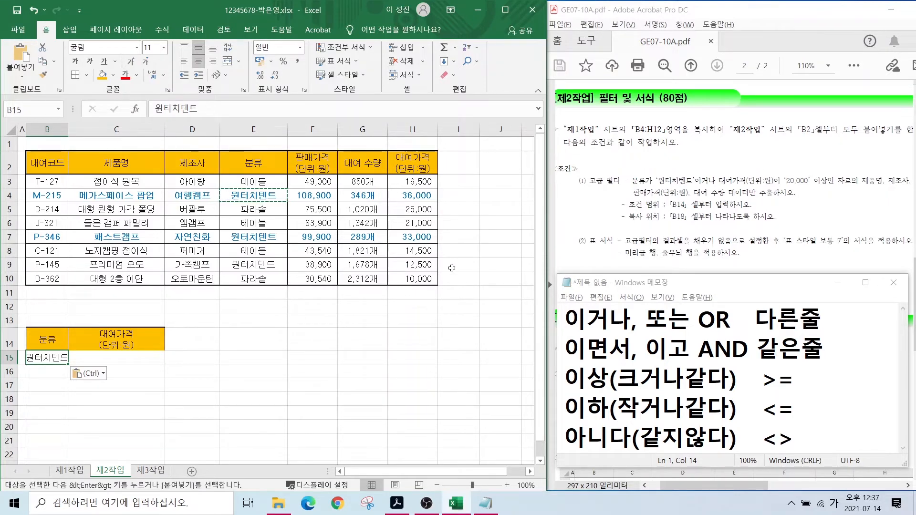
key("ctrl+2")
mouse_move(320, 319)
left_mouse_down()
mouse_move(340, 333)
mouse_move(324, 353)
mouse_move(382, 327)
mouse_move(405, 337)
mouse_move(432, 326)
mouse_move(450, 336)
mouse_move(448, 323)
mouse_move(482, 328)
left_mouse_up()
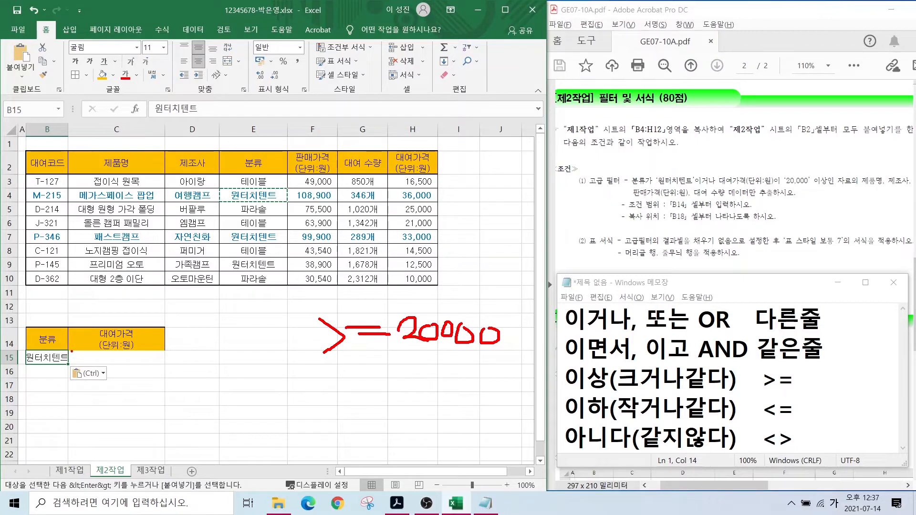
- Enter >=20000 in C16, a row below 원터치텐트, so the conditions combine as OR
left_click_drag(72, 353, 172, 364)
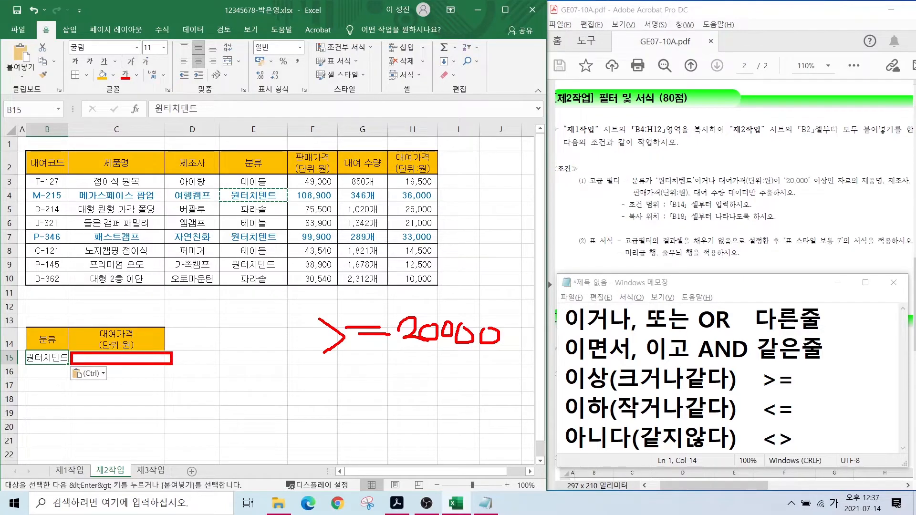
left_click_drag(70, 366, 172, 378)
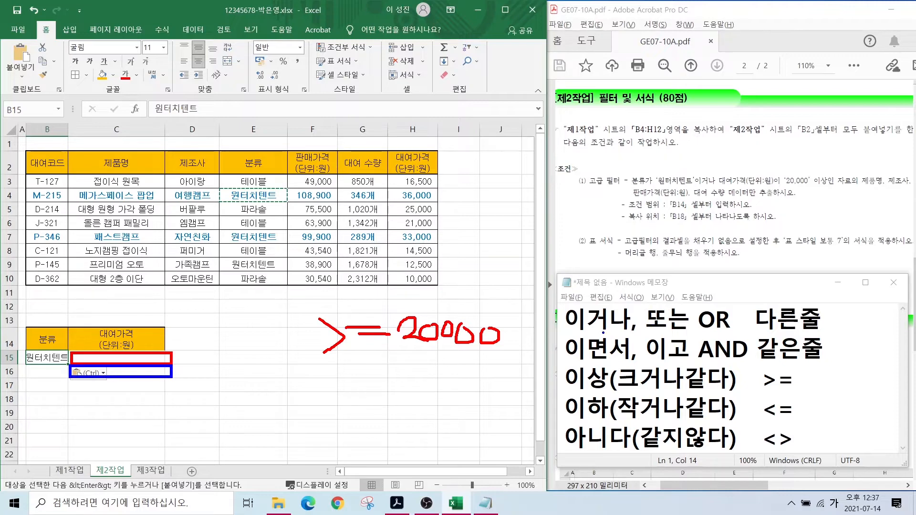
mouse_move(579, 334)
left_mouse_down()
mouse_move(825, 329)
mouse_move(751, 317)
mouse_move(818, 326)
left_mouse_up()
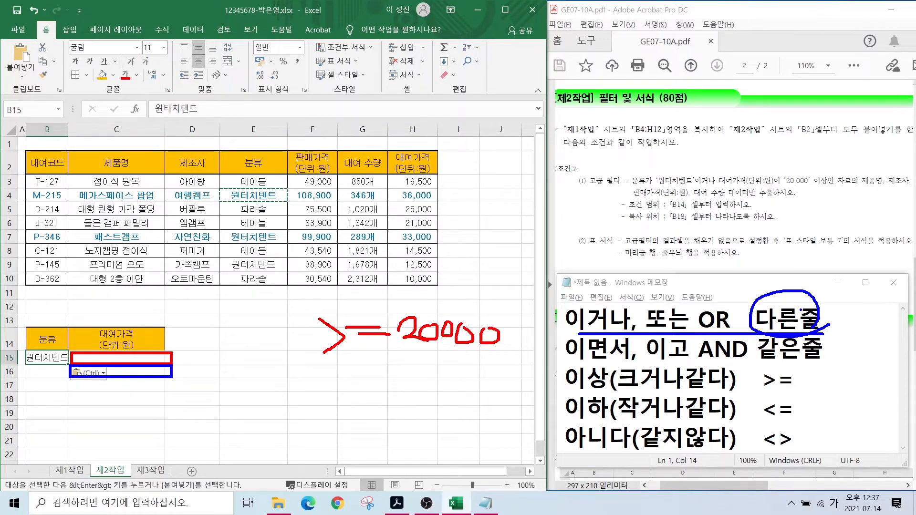
left_click_drag(174, 373, 237, 338)
key("Escape")
left_click(138, 372)
type(">=")
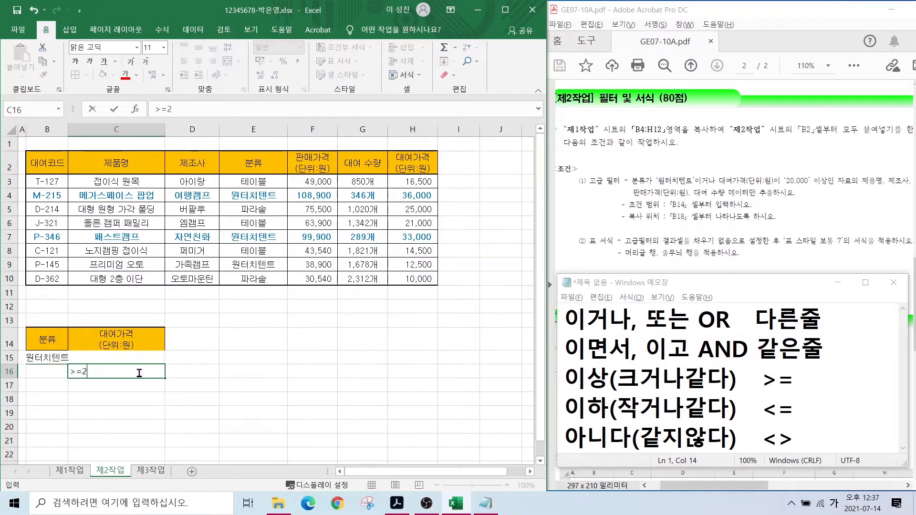
type("20000")
key("Return")
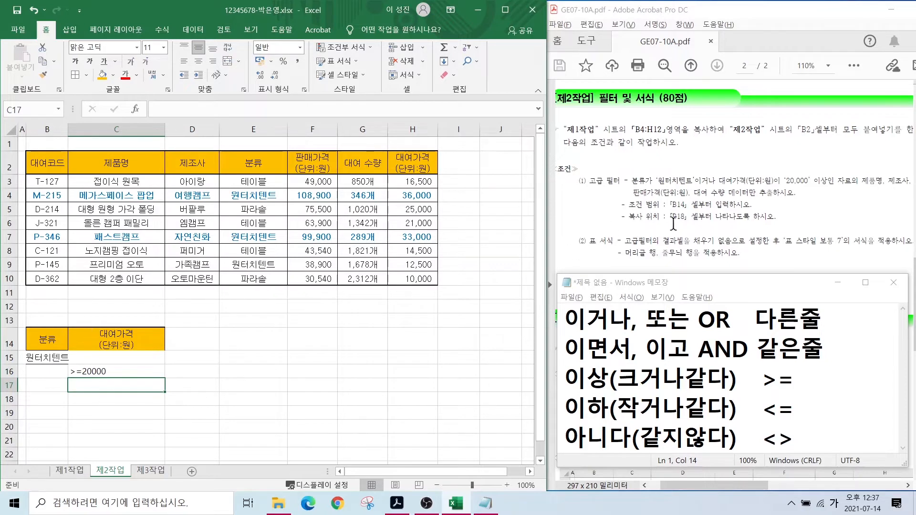
- Annotate the task's 20,000 value beside the new criterion on screen
left_click_drag(770, 166, 825, 190)
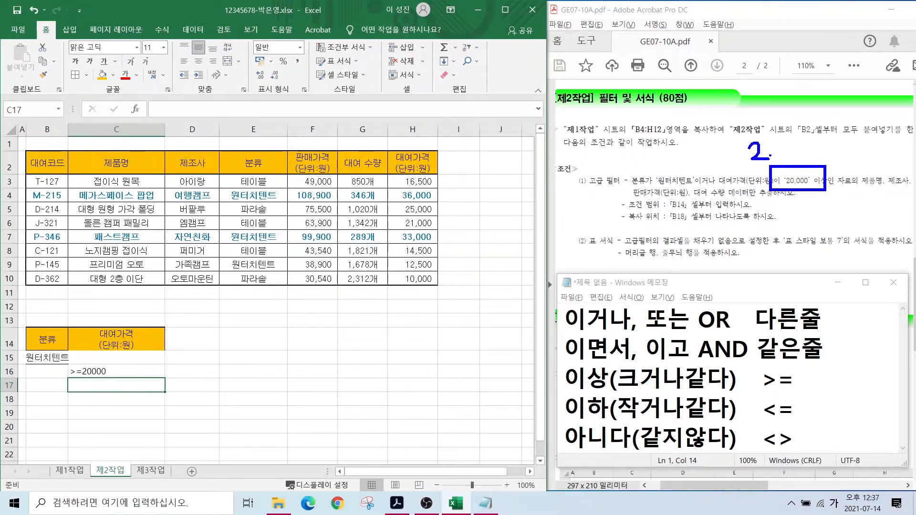
mouse_move(775, 146)
left_mouse_down()
mouse_move(785, 165)
mouse_move(832, 143)
left_mouse_up()
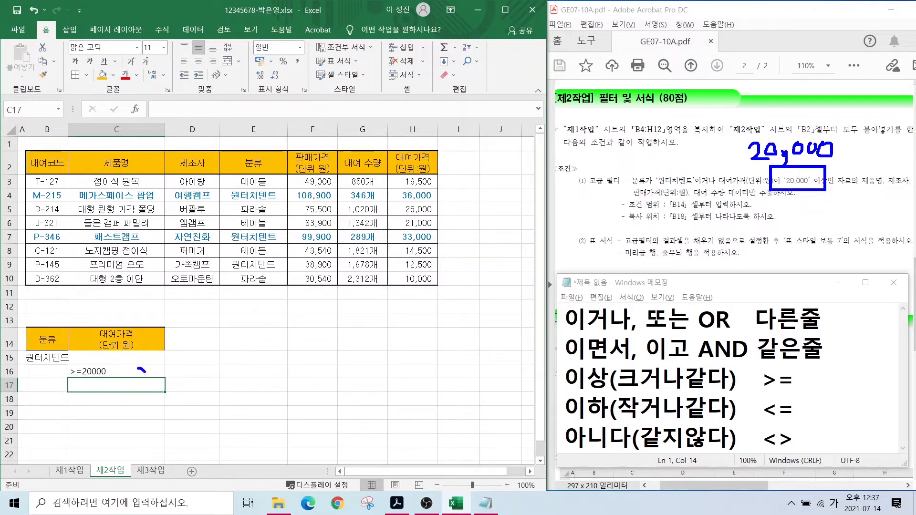
mouse_move(141, 369)
left_mouse_down()
mouse_move(152, 382)
mouse_move(230, 362)
left_mouse_up()
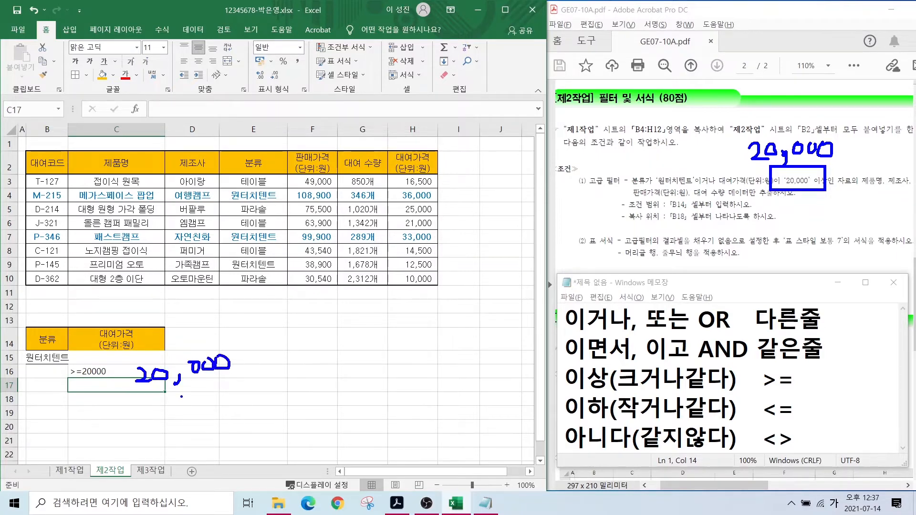
key("Escape")
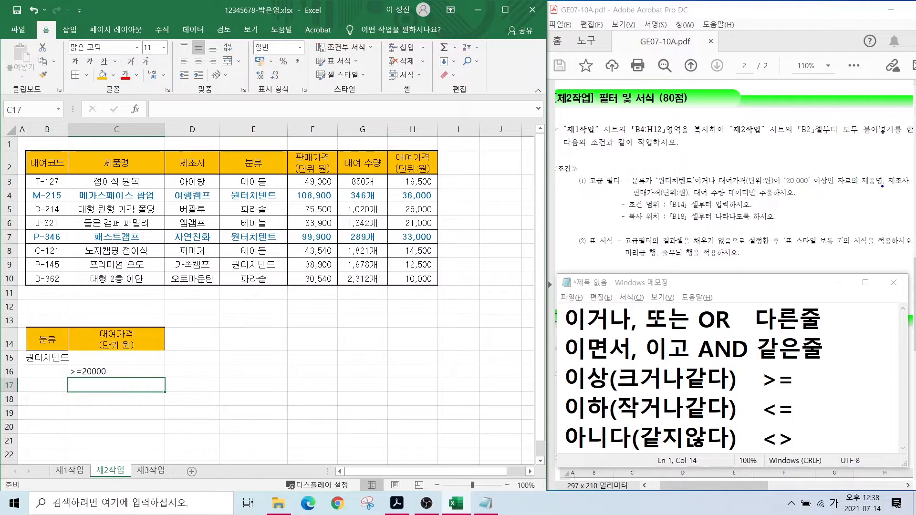
- Mark the product name, maker and price fields and the B18 target in the instructions
mouse_move(883, 187)
left_mouse_down()
mouse_move(855, 177)
mouse_move(910, 189)
left_mouse_up()
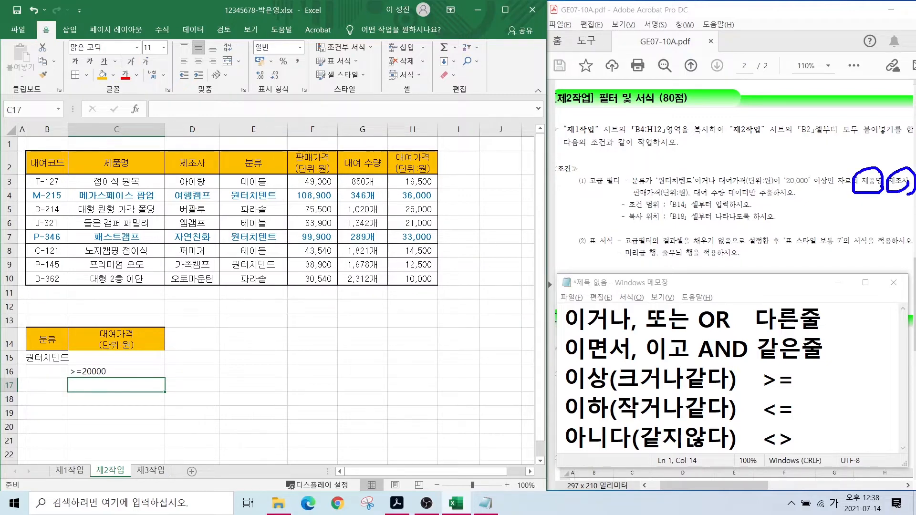
mouse_move(675, 198)
left_mouse_down()
mouse_move(664, 191)
mouse_move(785, 203)
left_mouse_up()
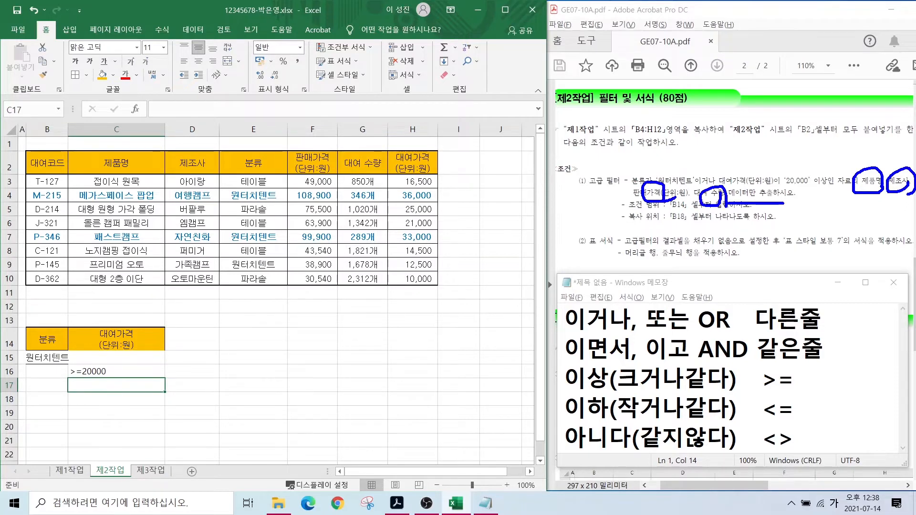
left_click_drag(665, 208, 694, 222)
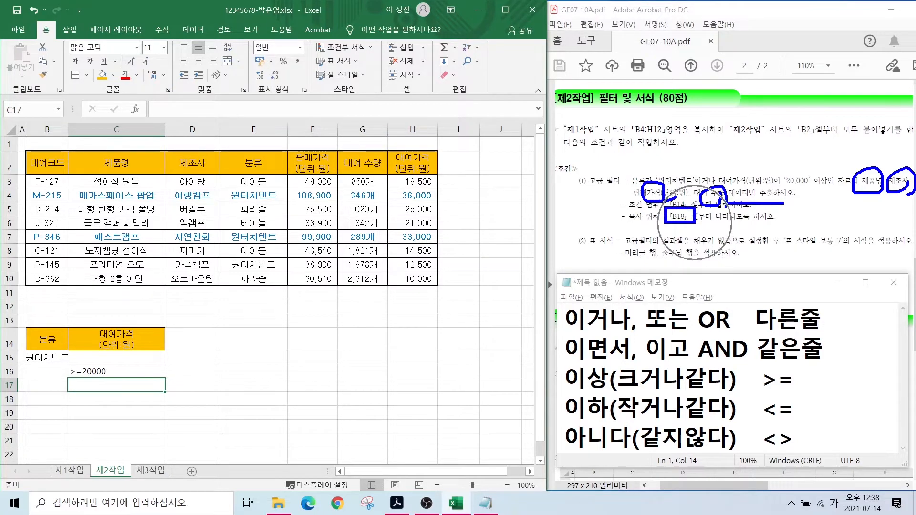
key("Escape")
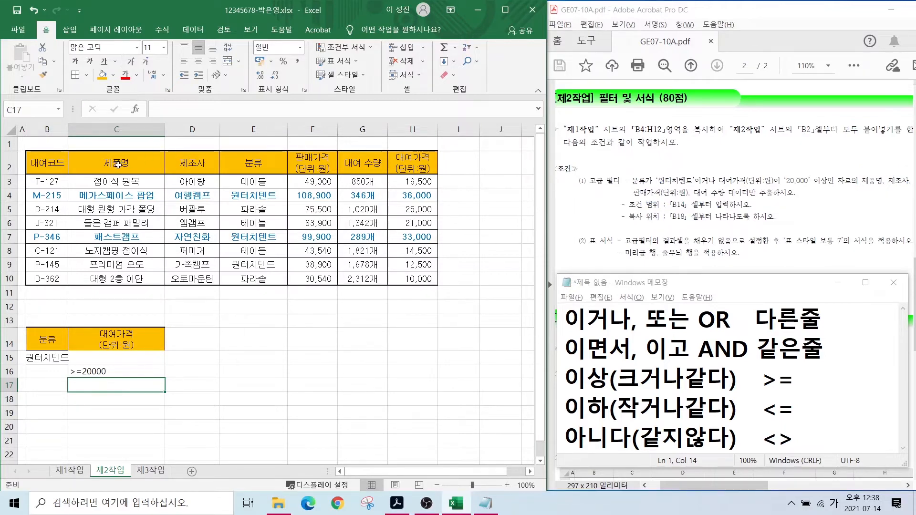
- Copy the 제품명, 제조사, 판매가격(단위:원) and 대여 수량 headers to B18
left_click(117, 165)
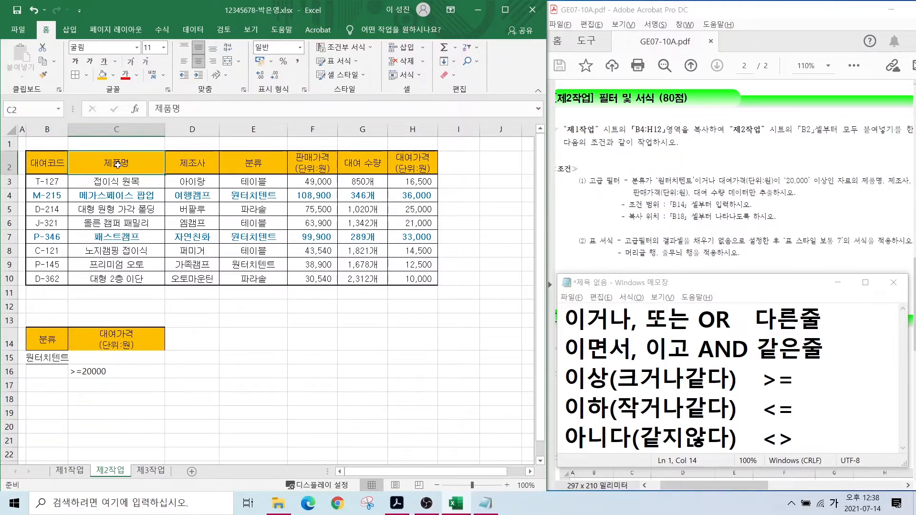
left_click(190, 162, "ctrl")
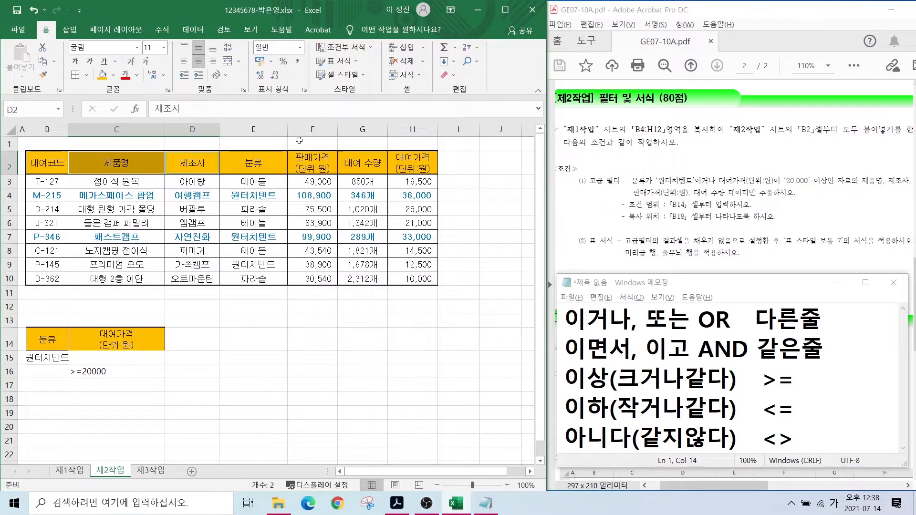
left_click(314, 164, "ctrl")
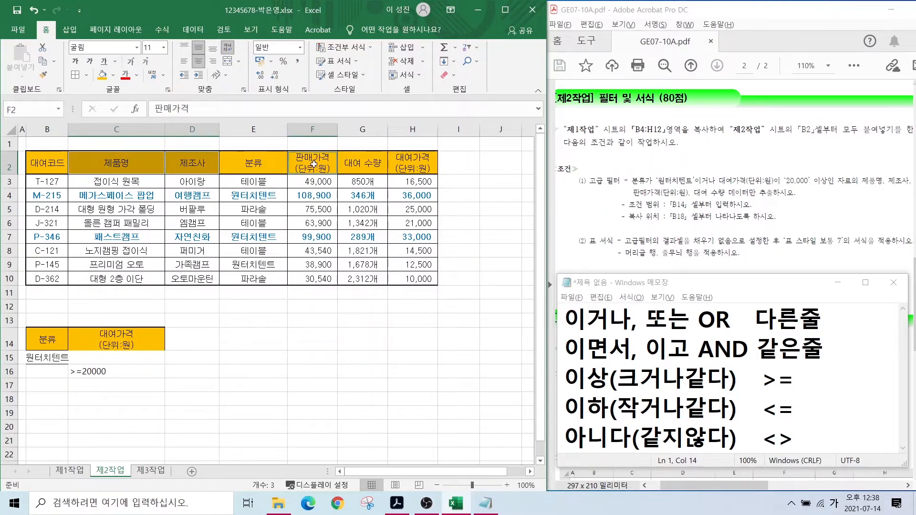
left_click(360, 165, "ctrl")
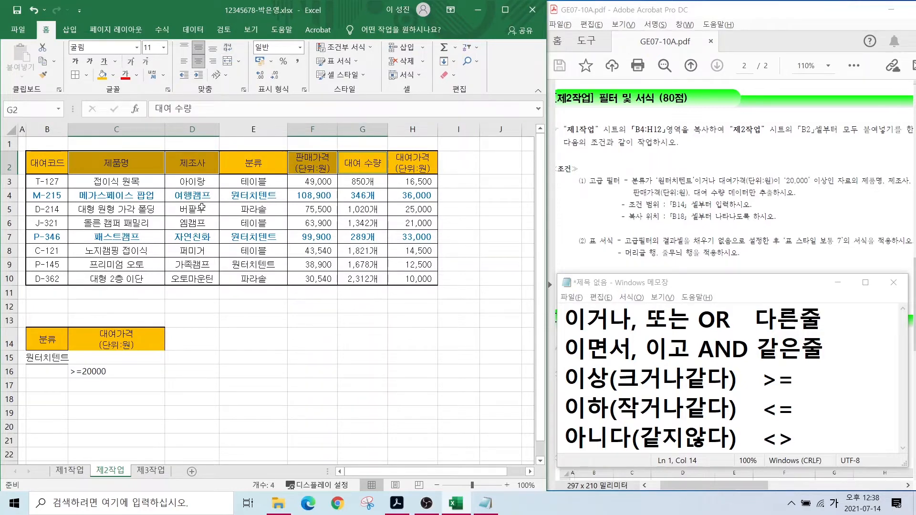
key("ctrl+c")
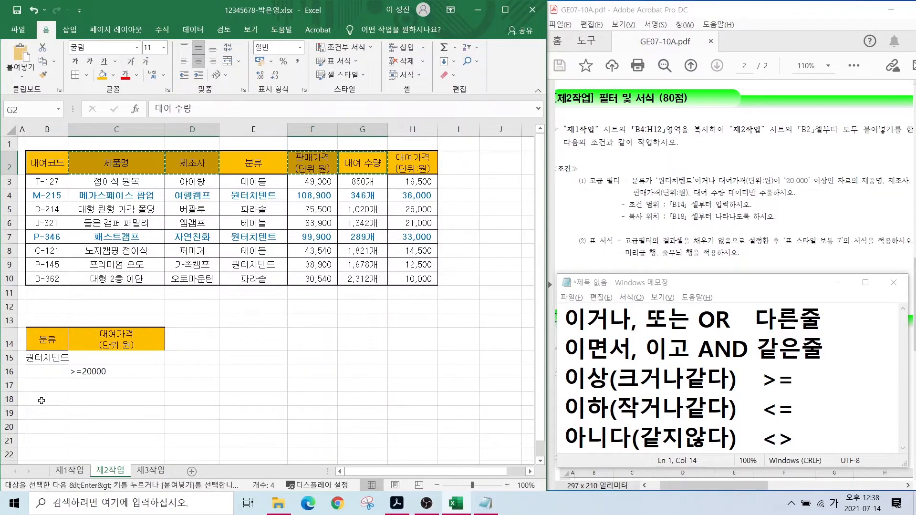
left_click(40, 400)
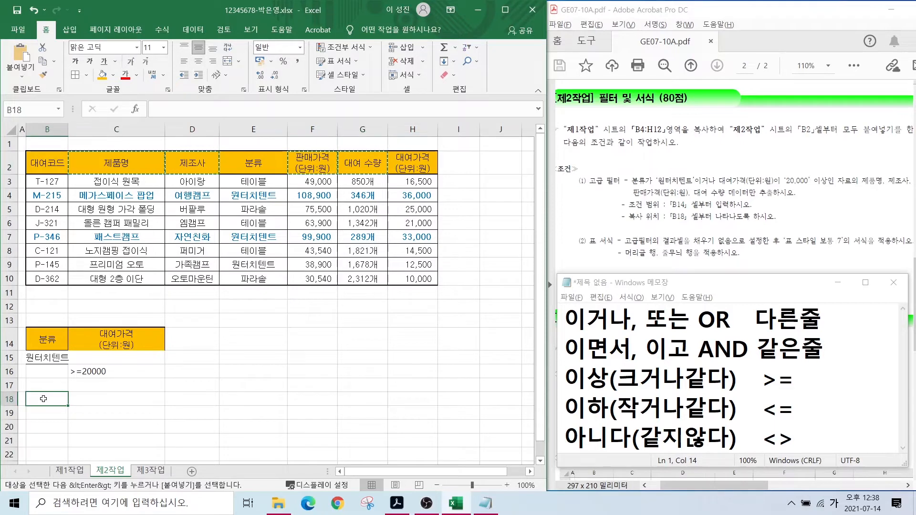
key("ctrl+v")
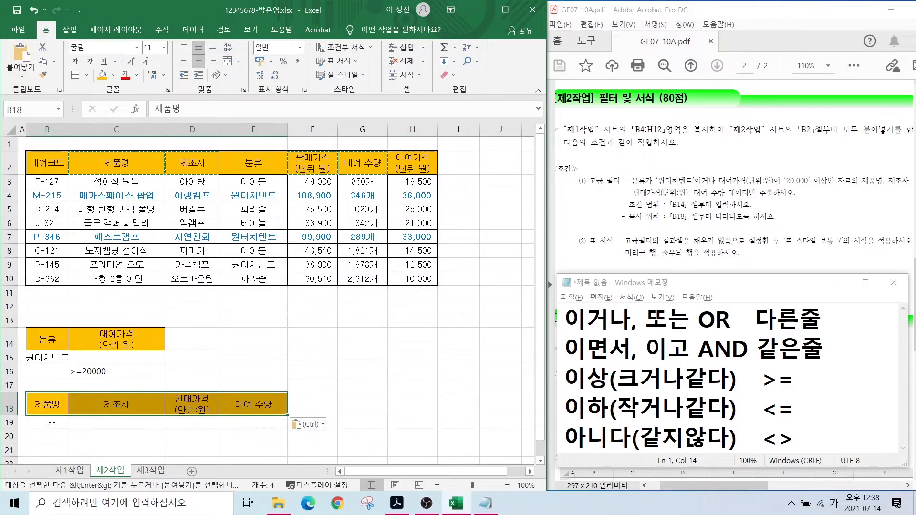
- Select the whole data table B2:H10
left_click(363, 403)
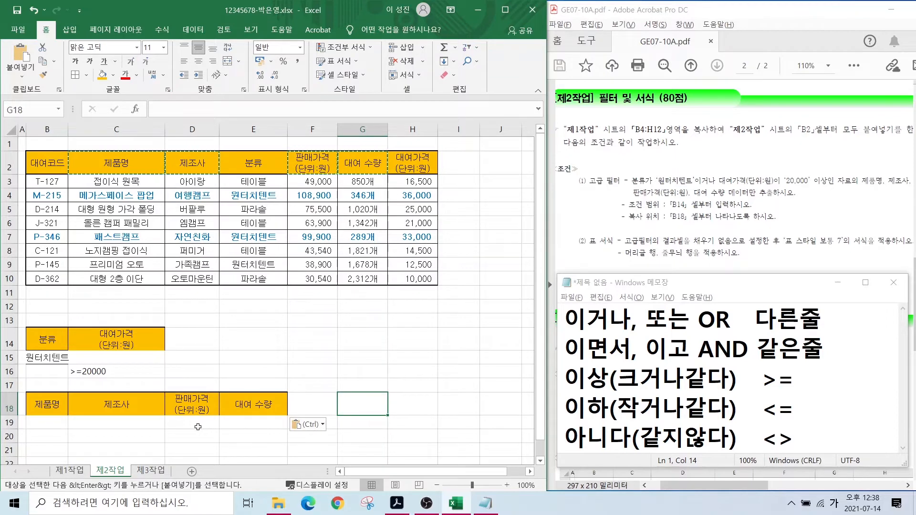
key("Escape")
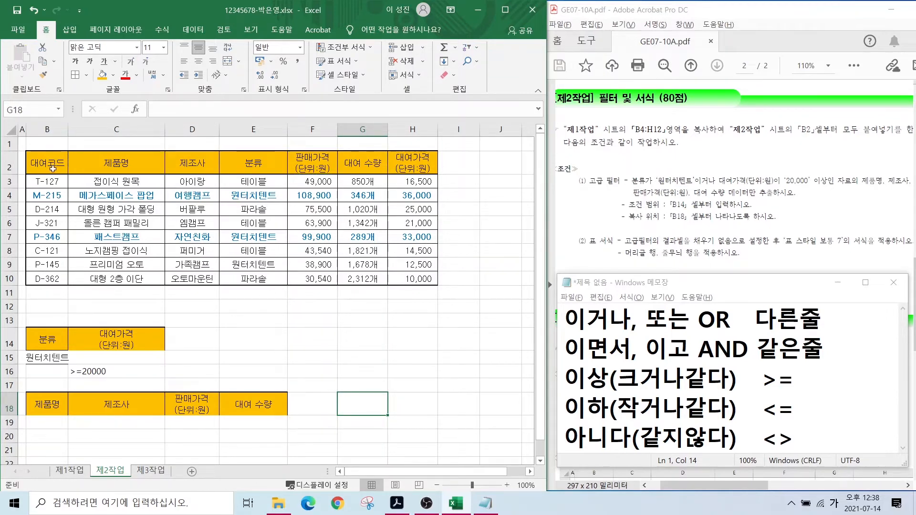
left_click_drag(42, 161, 419, 278)
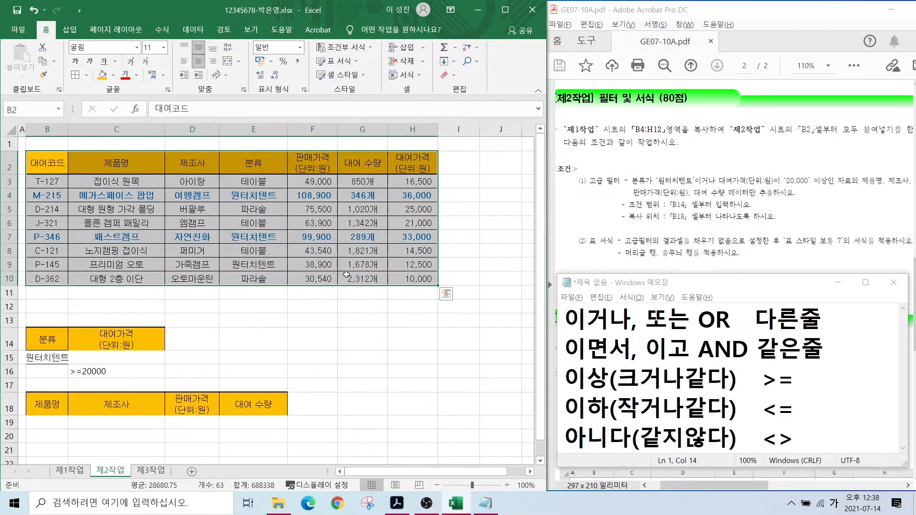
- Advanced-filter B2:H10 with criteria B14:C16, copying results to B18:E18
left_click(191, 30)
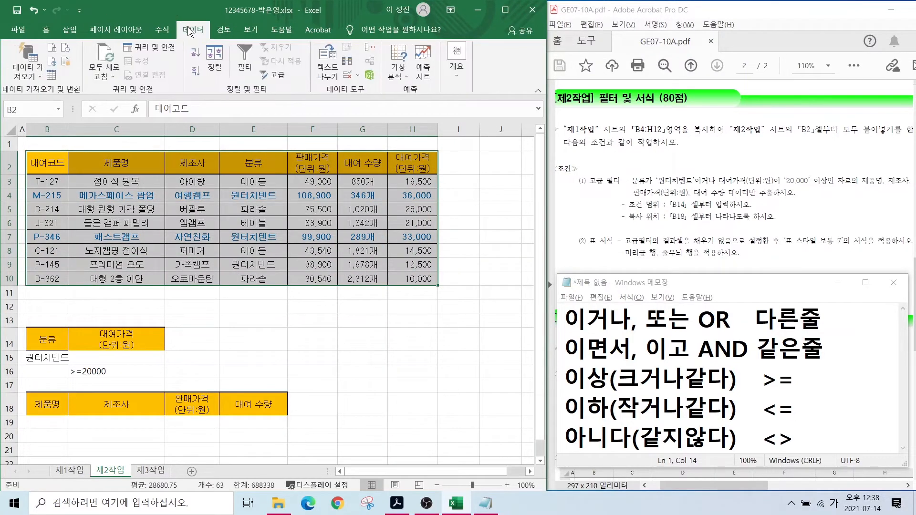
left_click(276, 75)
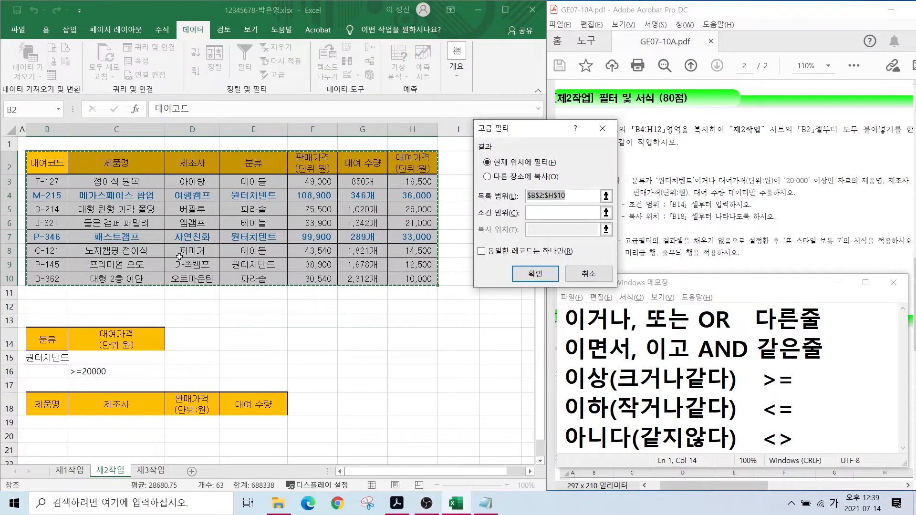
left_click(545, 213)
left_click(545, 213)
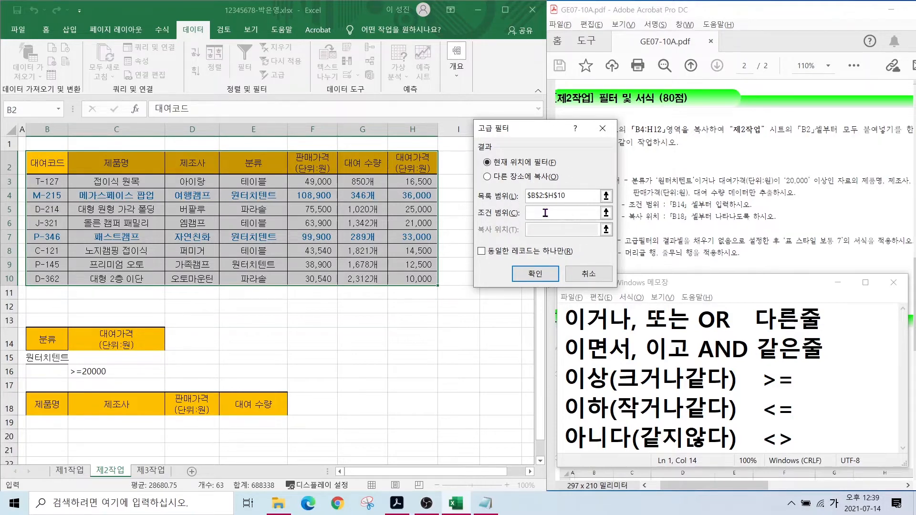
left_click_drag(44, 335, 107, 371)
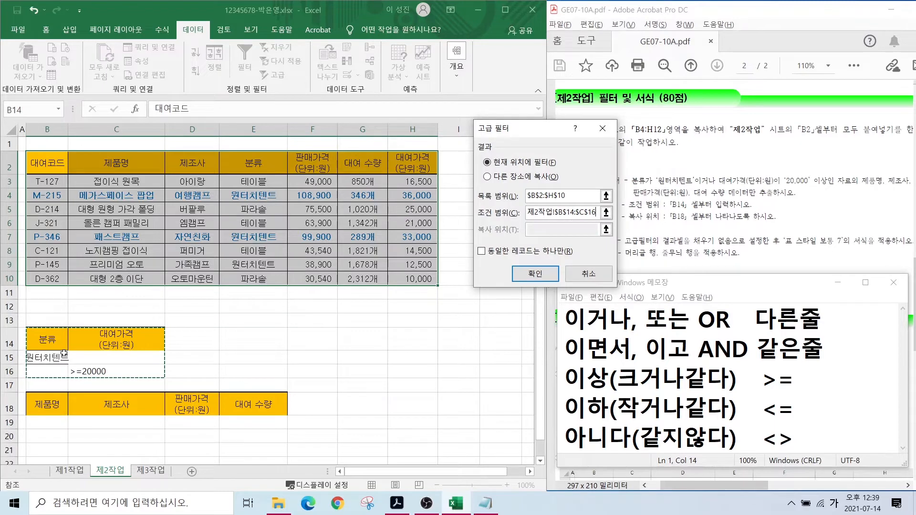
left_click(488, 178)
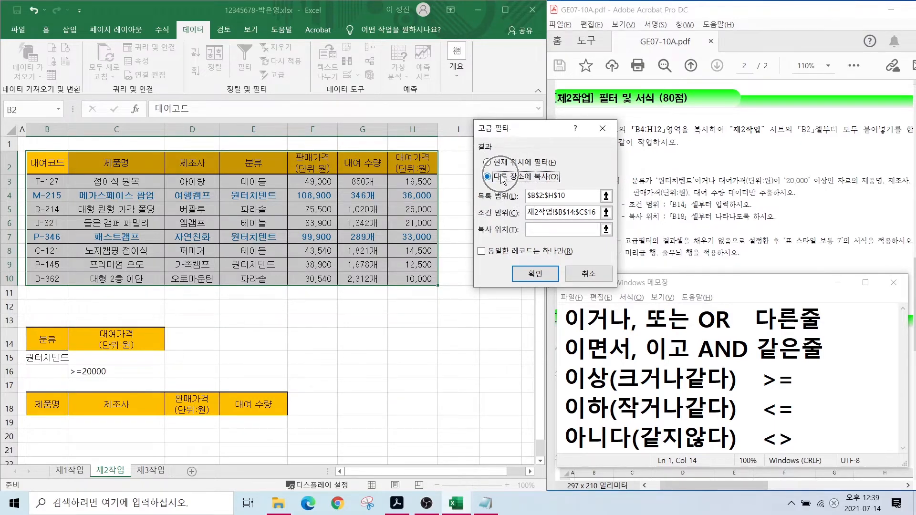
left_click(536, 231)
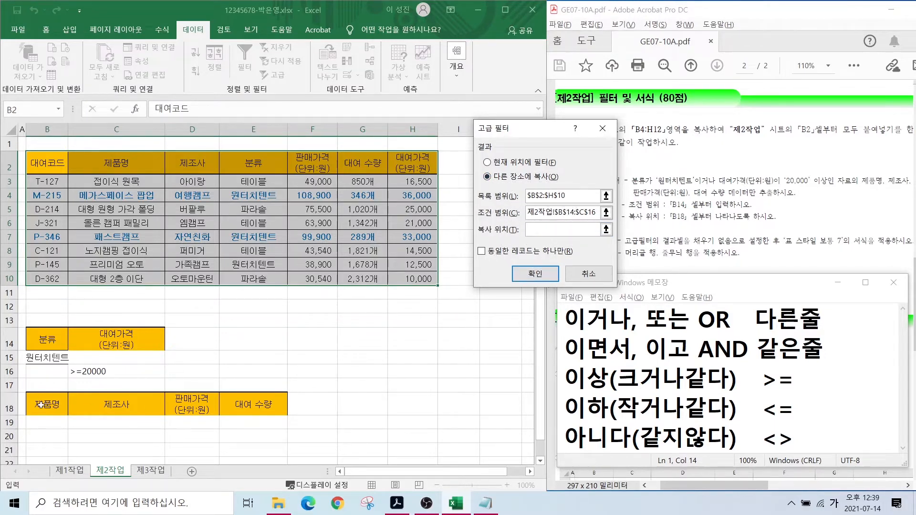
left_click_drag(38, 404, 250, 404)
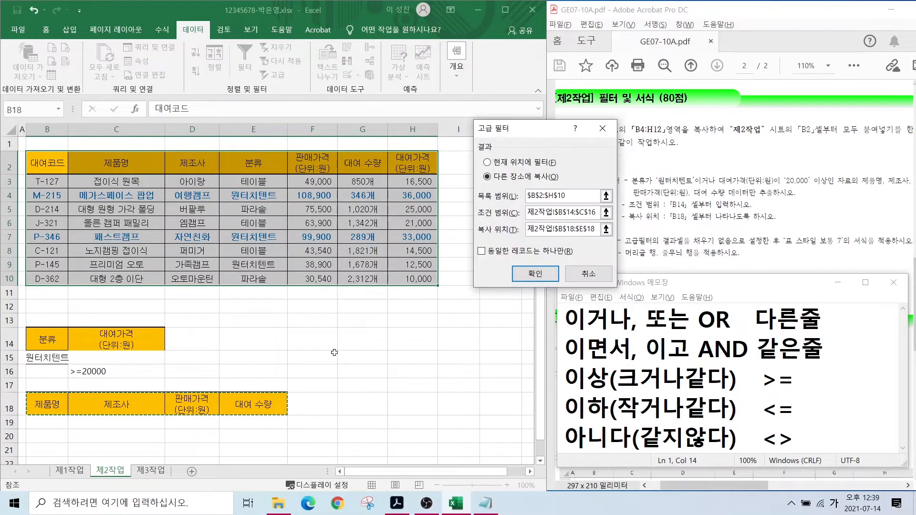
left_click(535, 273)
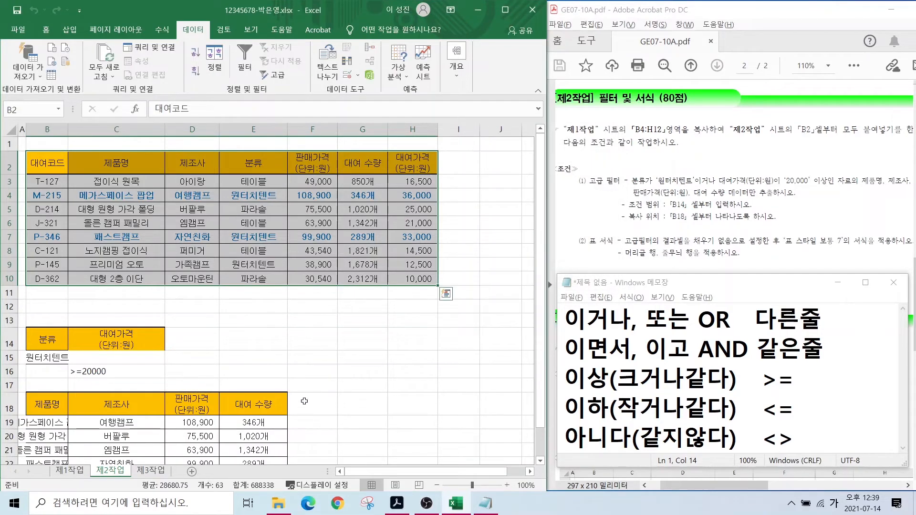
- Auto-fit column B to the longest product name, then select the results from B18
scroll(167, 418, "down", 2)
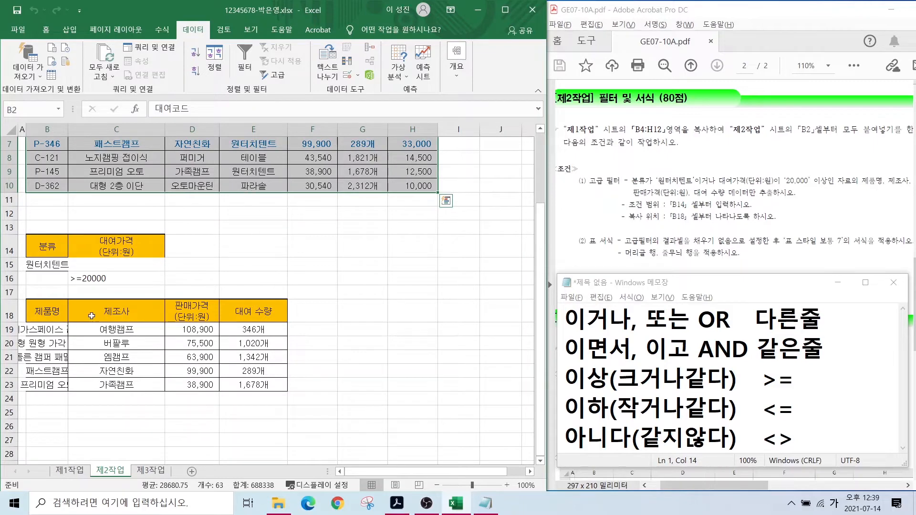
left_click(40, 332)
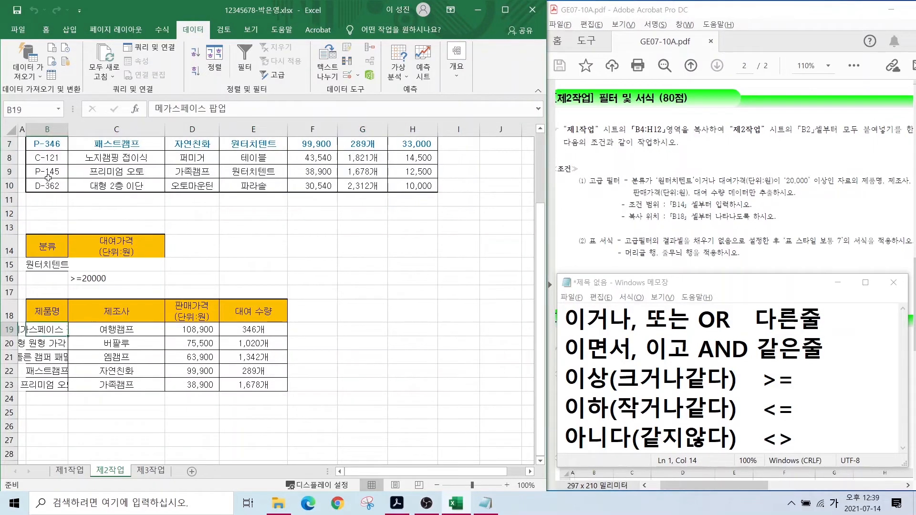
double_click(68, 129)
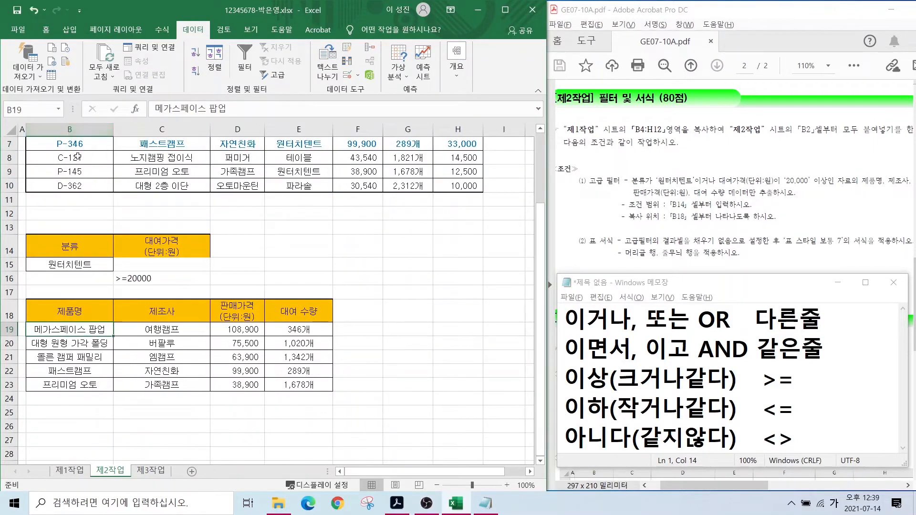
scroll(90, 205, "up", 2)
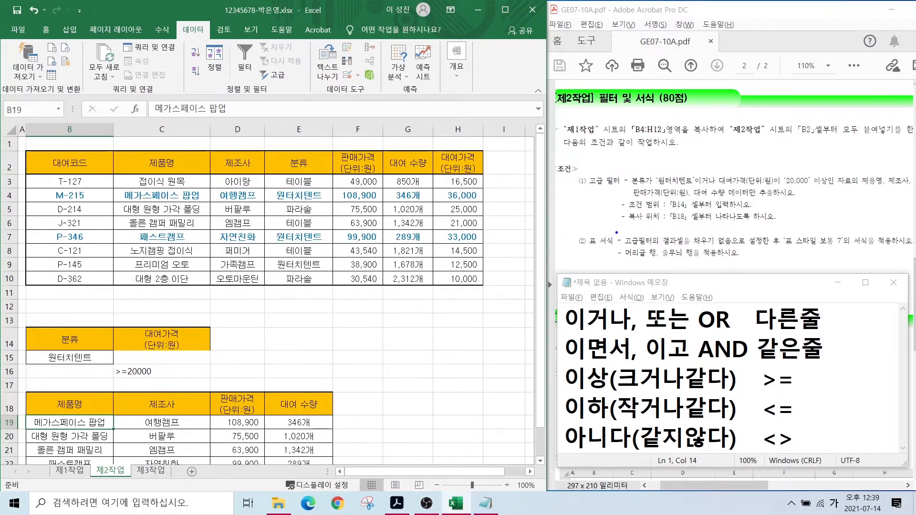
mouse_move(616, 233)
left_mouse_down()
mouse_move(709, 248)
mouse_move(861, 248)
left_mouse_up()
left_click_drag(69, 404, 278, 441)
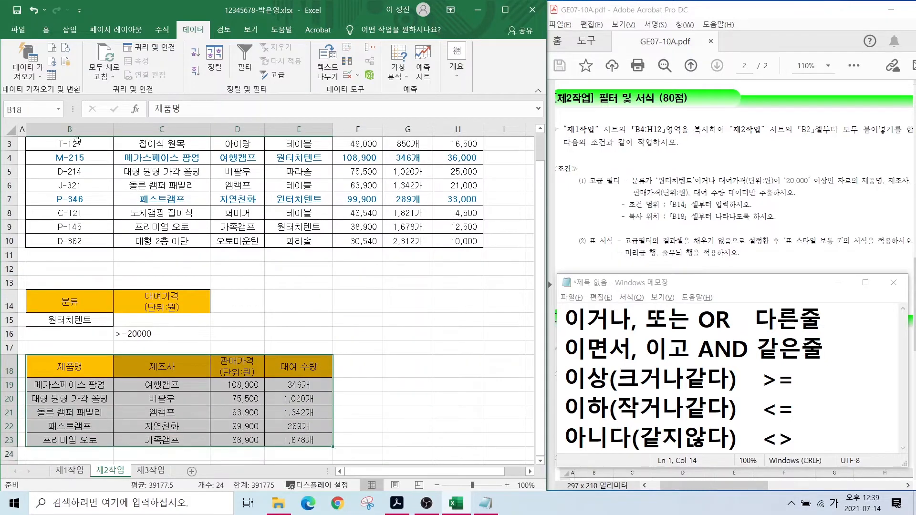
- Remove the fill from B18:E23 and format it as a green table
left_click(46, 30)
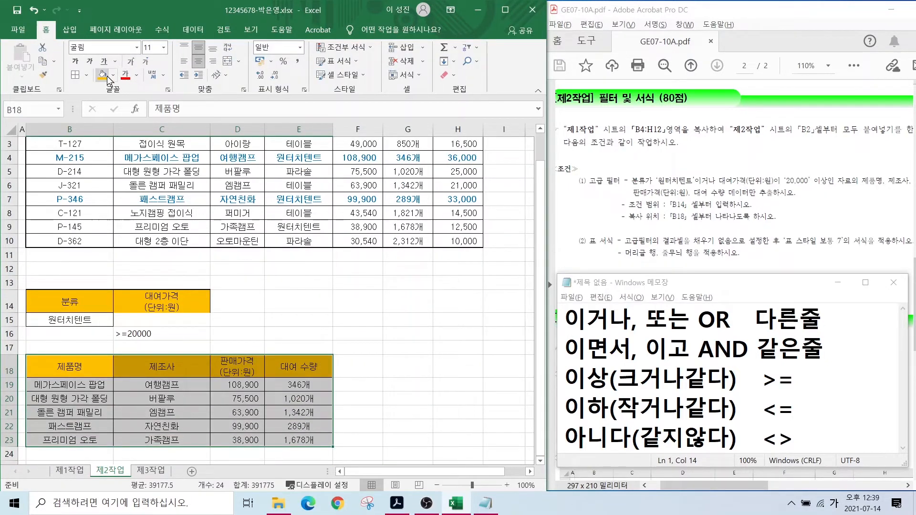
key("ctrl+q")
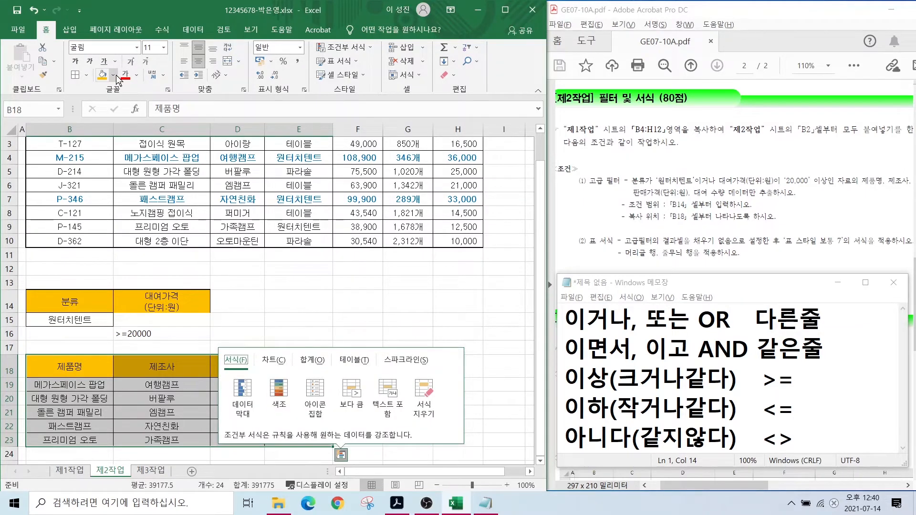
left_click(113, 75)
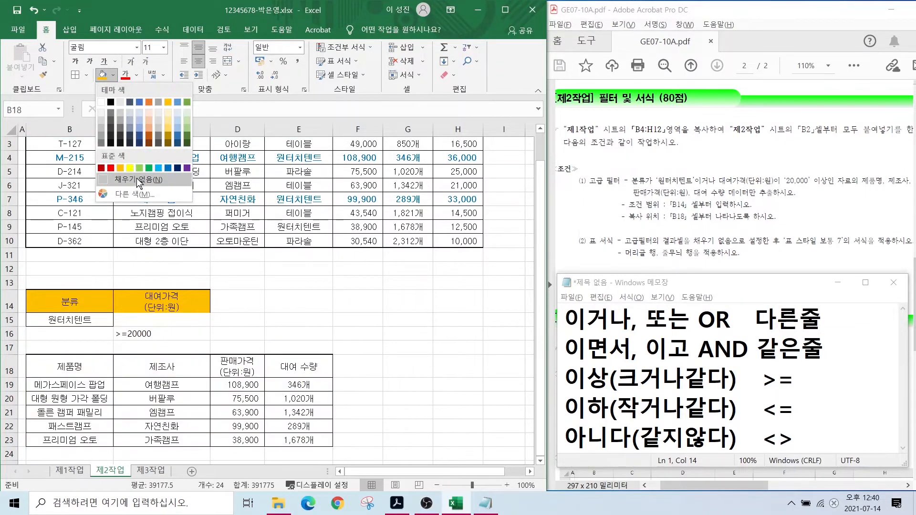
left_click(138, 180)
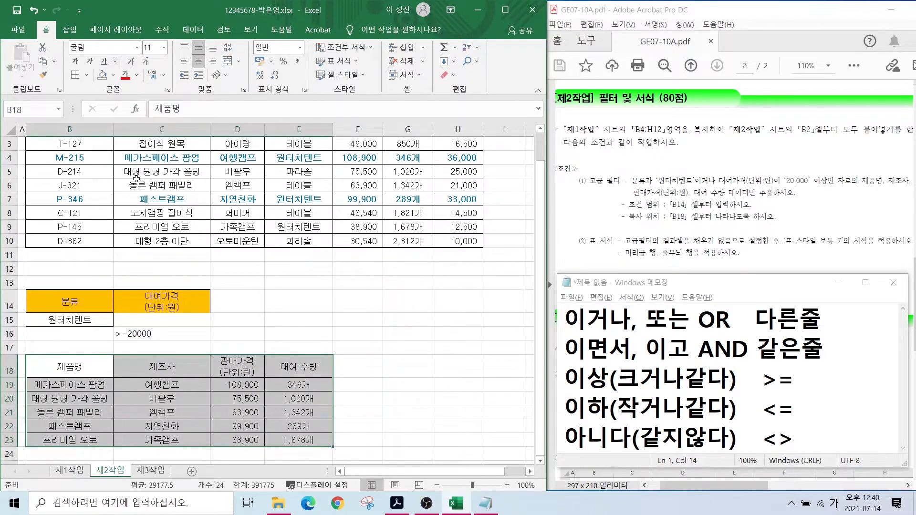
left_click(340, 61)
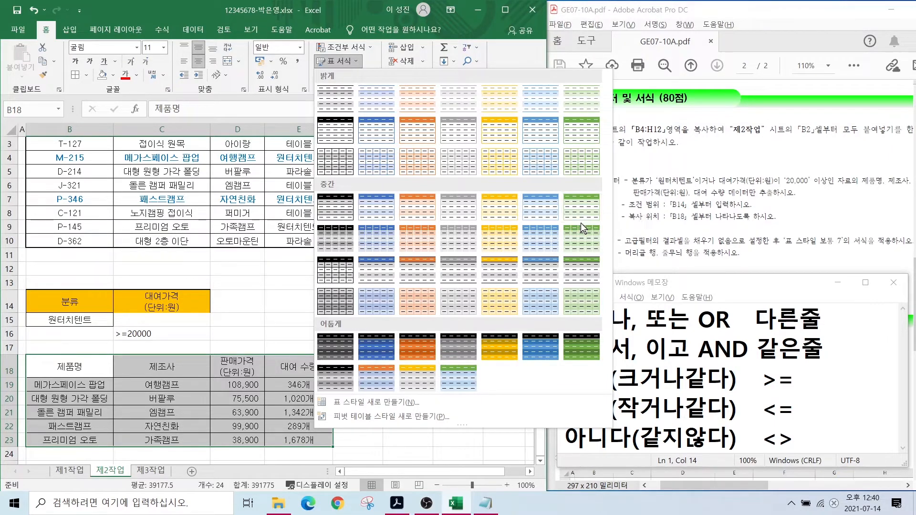
left_click(589, 213)
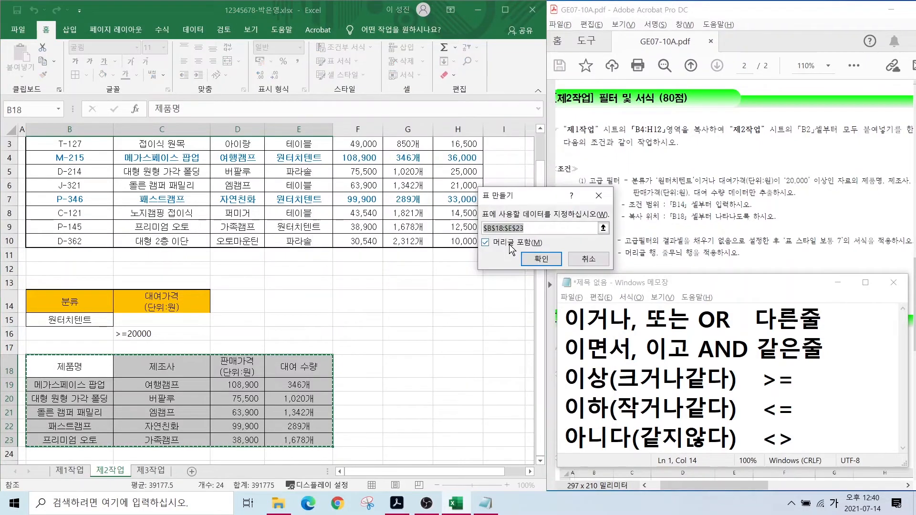
left_click(541, 259)
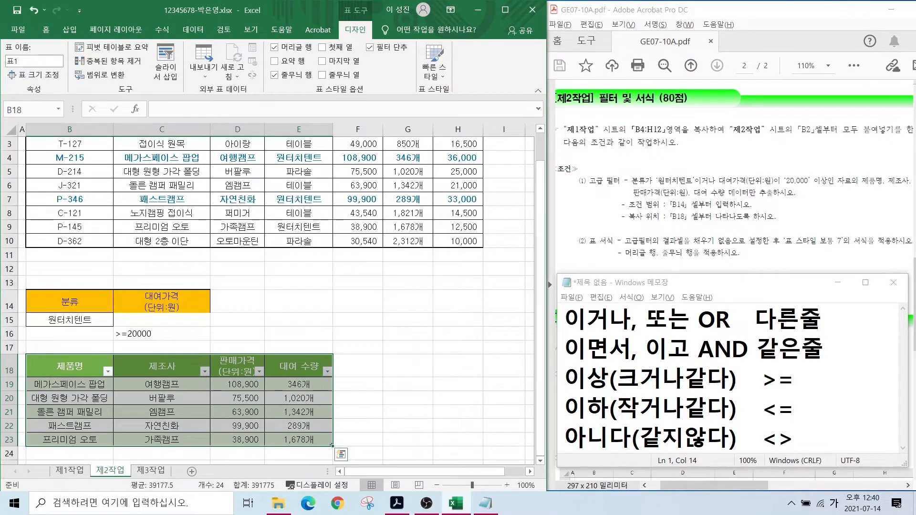
- Point out the header-row and banded-row requirement, then deselect the table
left_click_drag(616, 244, 695, 260)
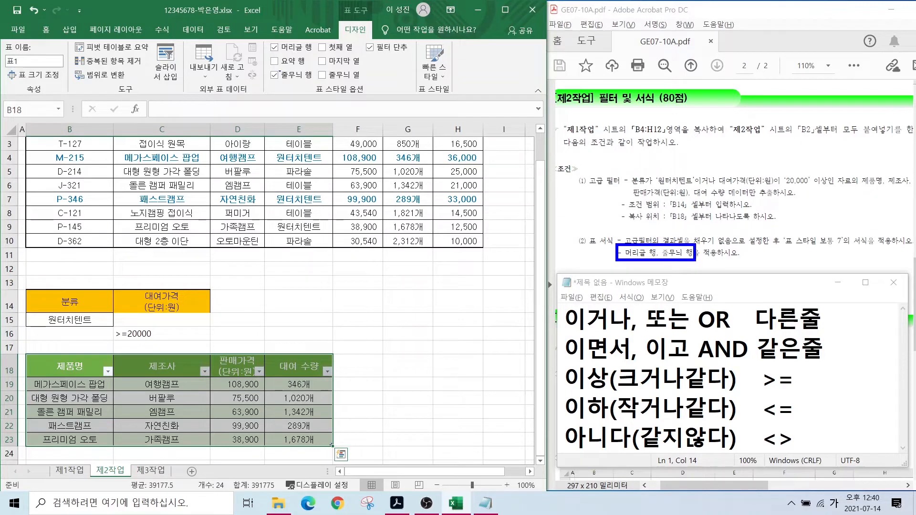
left_click_drag(279, 42, 253, 22)
mouse_move(284, 80)
left_mouse_down()
mouse_move(258, 98)
mouse_move(318, 82)
left_mouse_up()
left_click_drag(264, 37, 315, 51)
key("Escape")
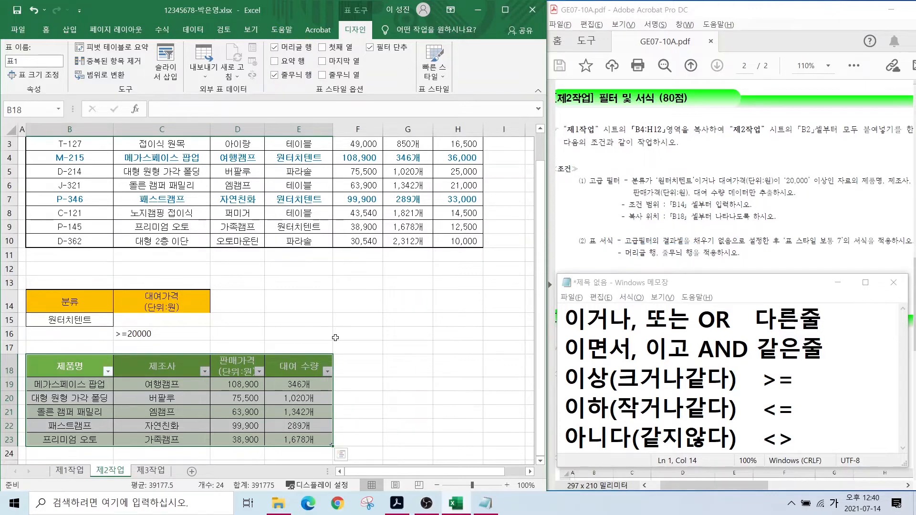
left_click(336, 338)
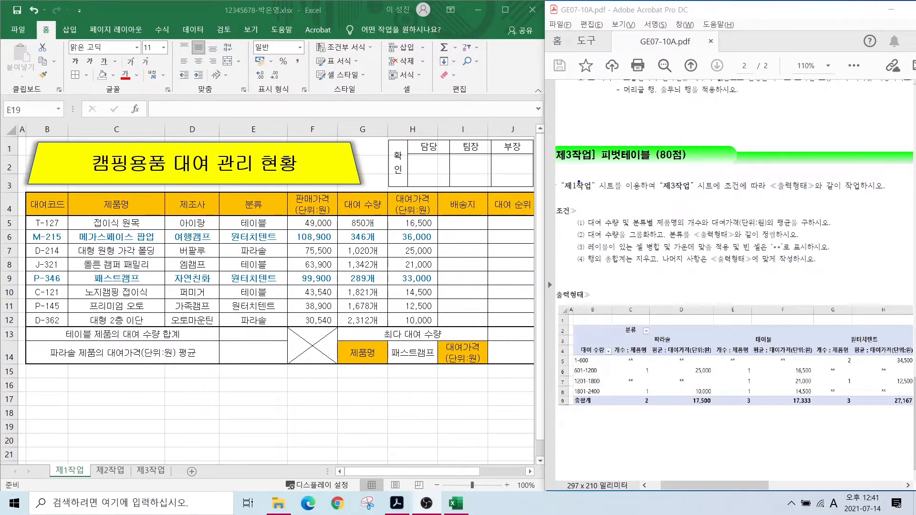
- Start a PivotTable from the 제1작업 range B4:H12
left_click_drag(565, 177, 653, 194)
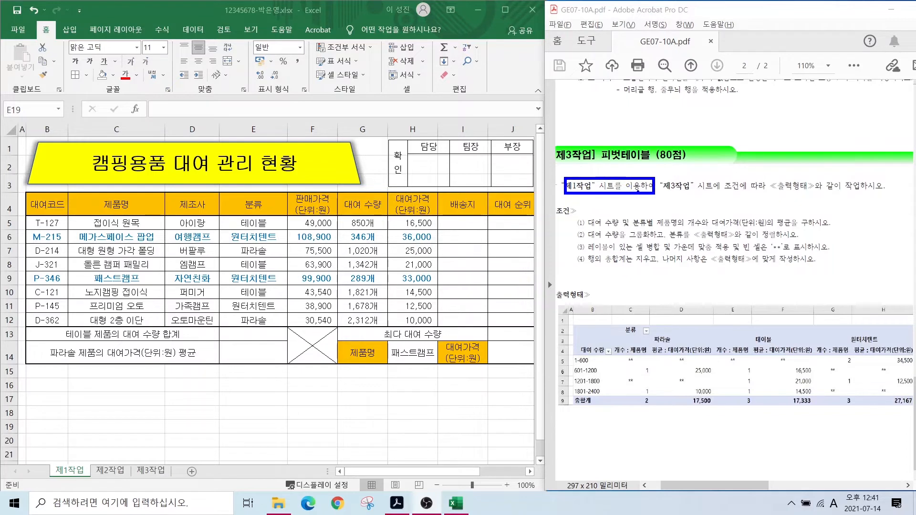
key("Escape")
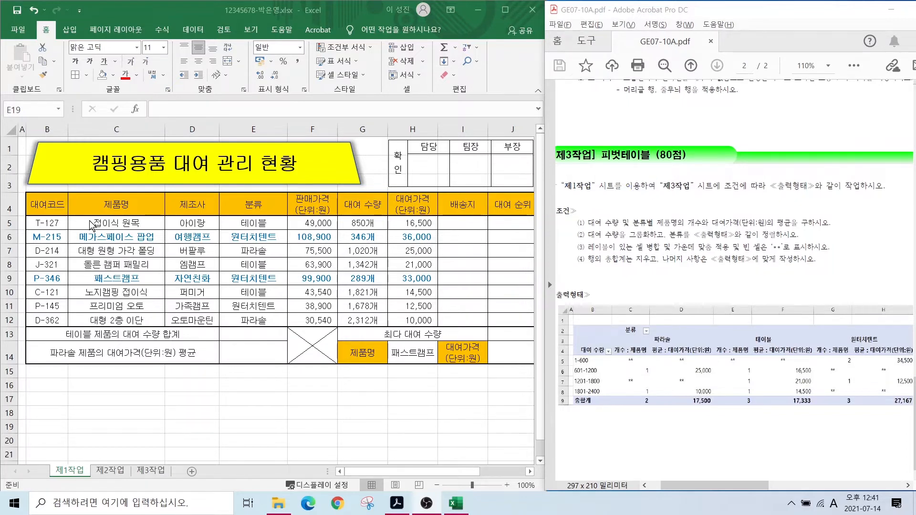
left_click(47, 204)
left_click_drag(47, 204, 412, 319)
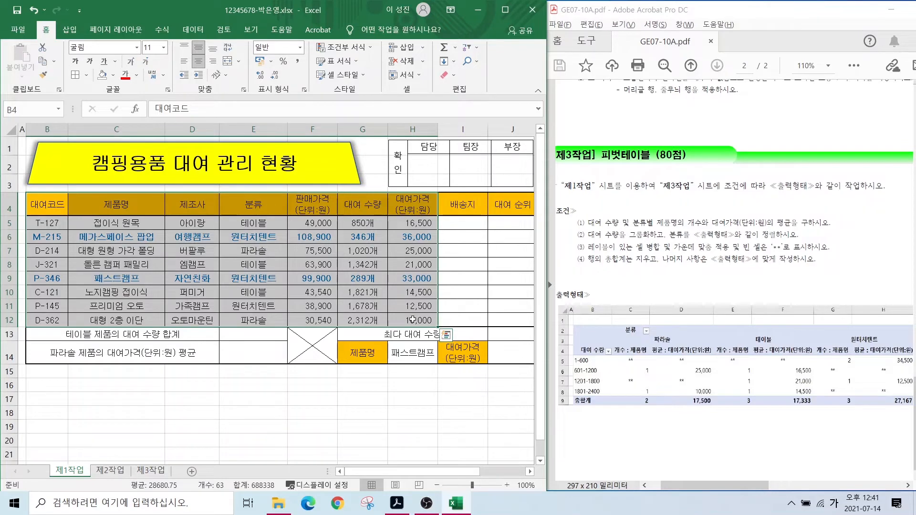
key("ctrl+q")
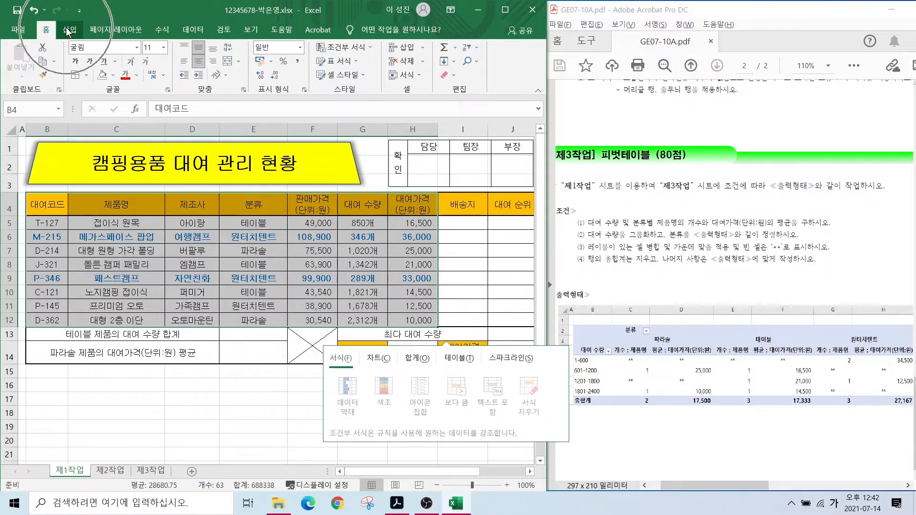
left_click(69, 31)
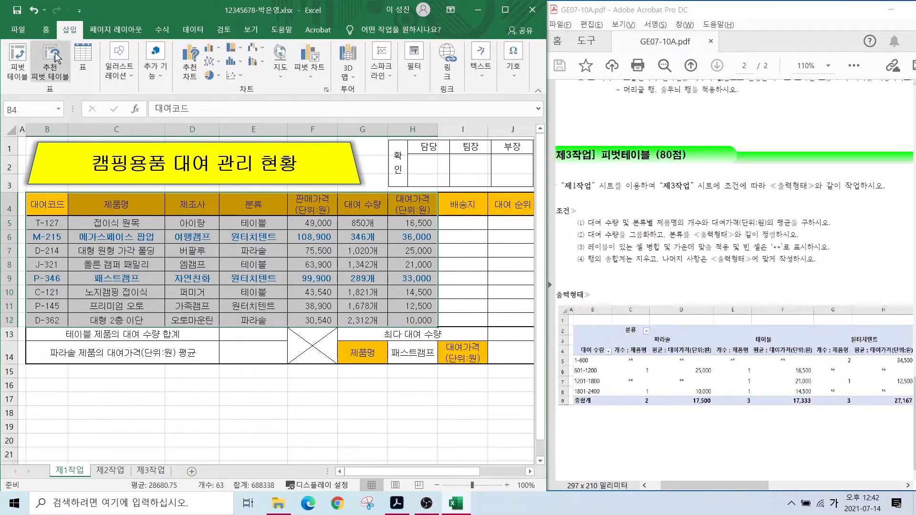
left_click(17, 65)
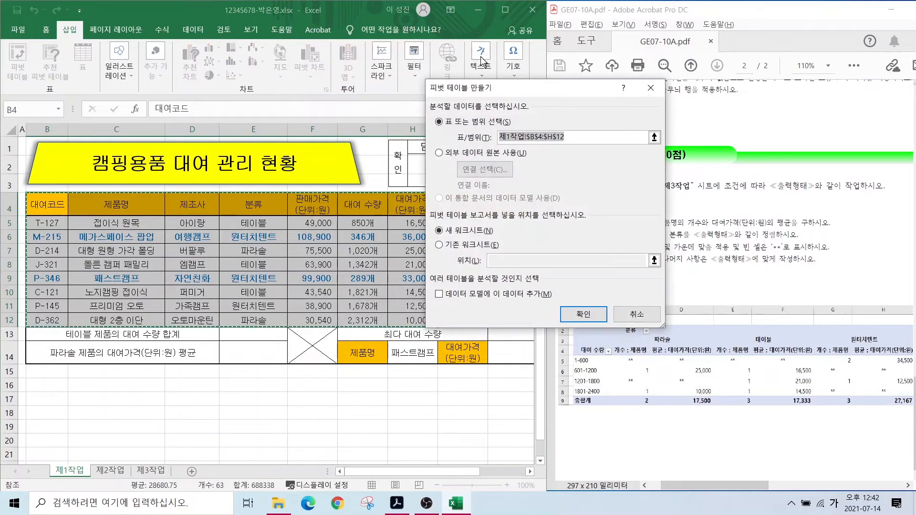
left_click_drag(475, 91, 446, 108)
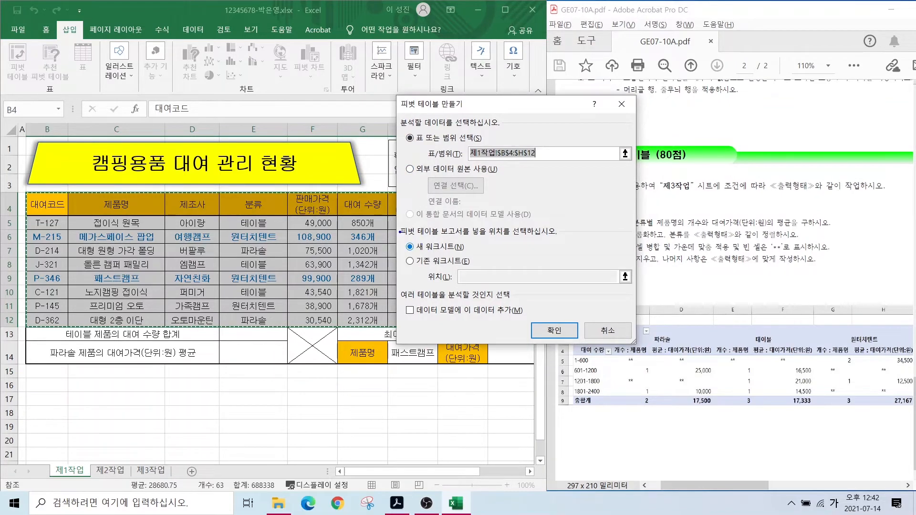
- Place the pivot table on the existing sheet 제3작업 at cell B2
mouse_move(434, 233)
left_mouse_down()
mouse_move(405, 256)
mouse_move(477, 266)
left_mouse_up()
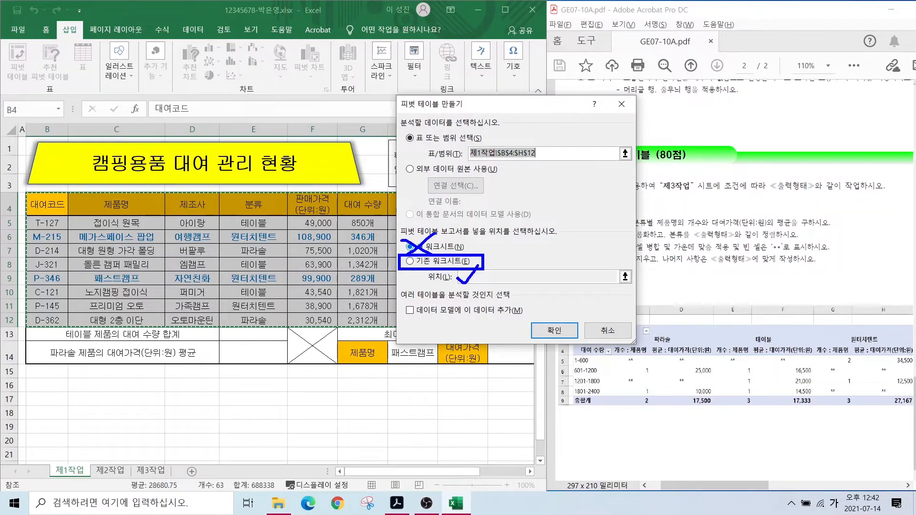
left_click(410, 261)
left_click(456, 276)
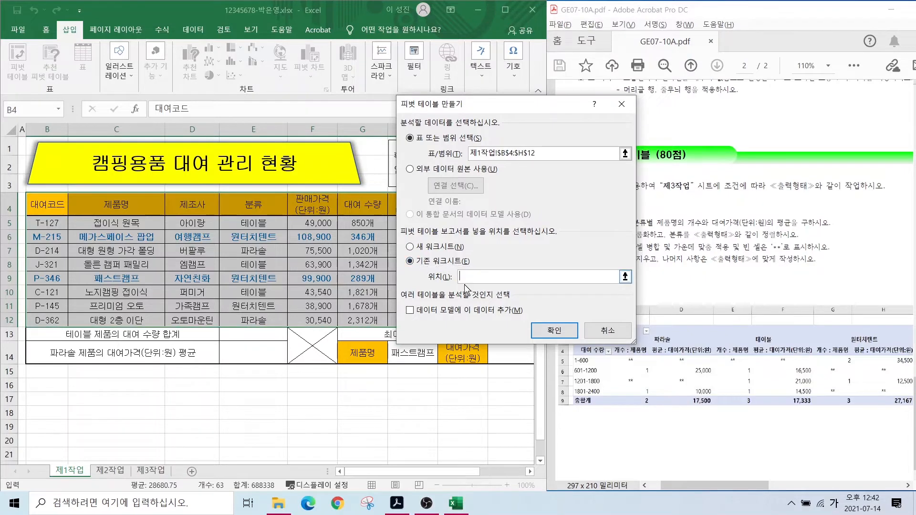
left_click(149, 471)
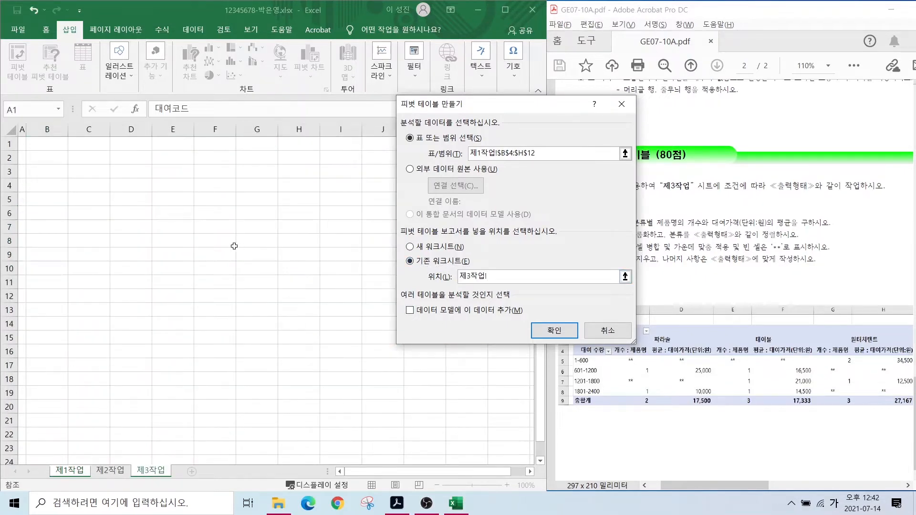
left_click_drag(485, 108, 380, 113)
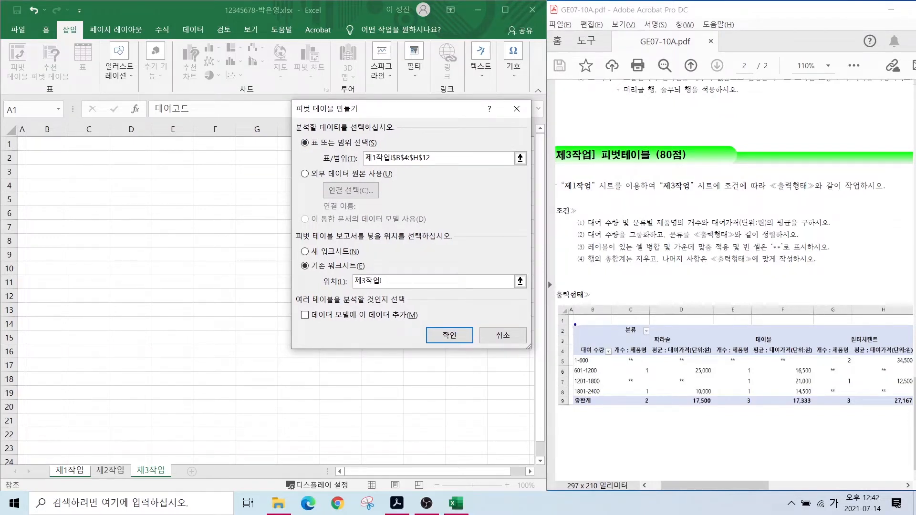
mouse_move(575, 325)
left_mouse_down()
mouse_move(614, 335)
mouse_move(597, 327)
left_mouse_up()
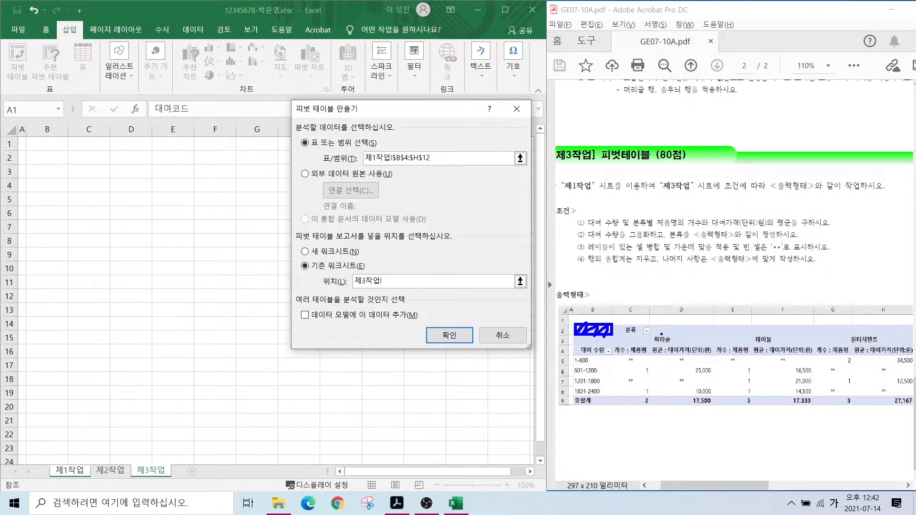
key("Escape")
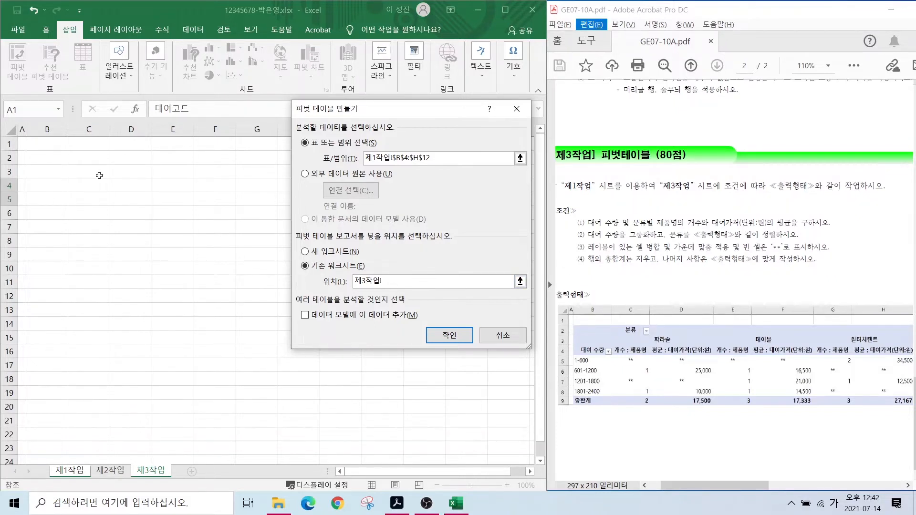
left_click(52, 158)
- Insert 피벗 테이블1 at 제3작업 B2 and annotate its required row, column and value fields
left_click(453, 337)
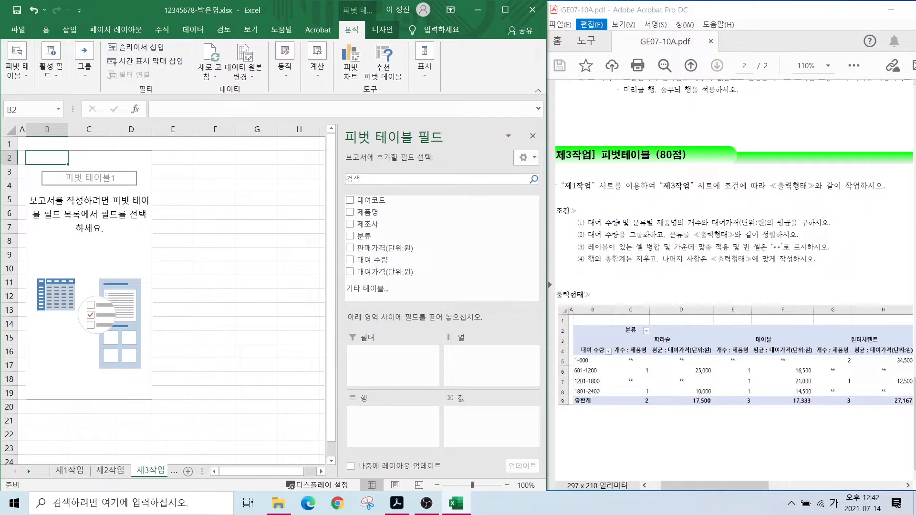
mouse_move(579, 215)
left_mouse_down()
mouse_move(618, 231)
mouse_move(675, 231)
mouse_move(693, 216)
mouse_move(747, 231)
mouse_move(780, 216)
left_mouse_up()
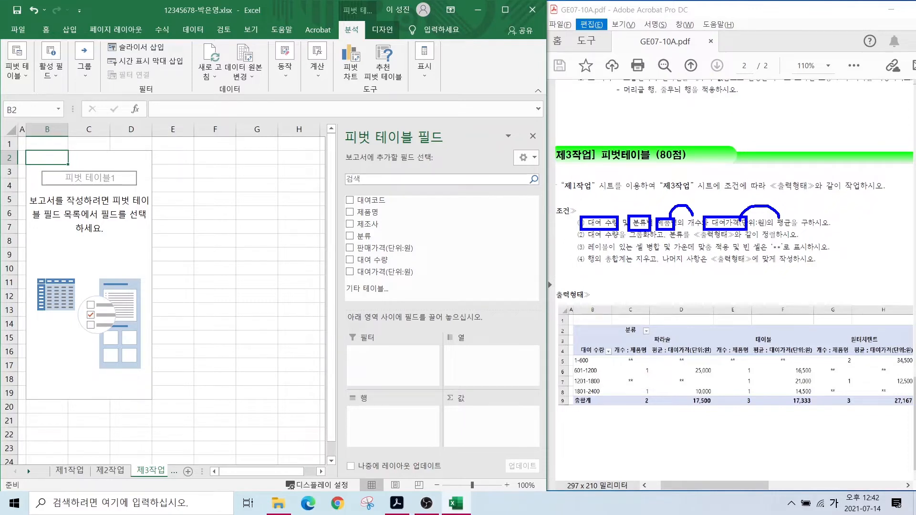
left_click_drag(578, 196, 595, 185)
left_click_drag(633, 186, 633, 196)
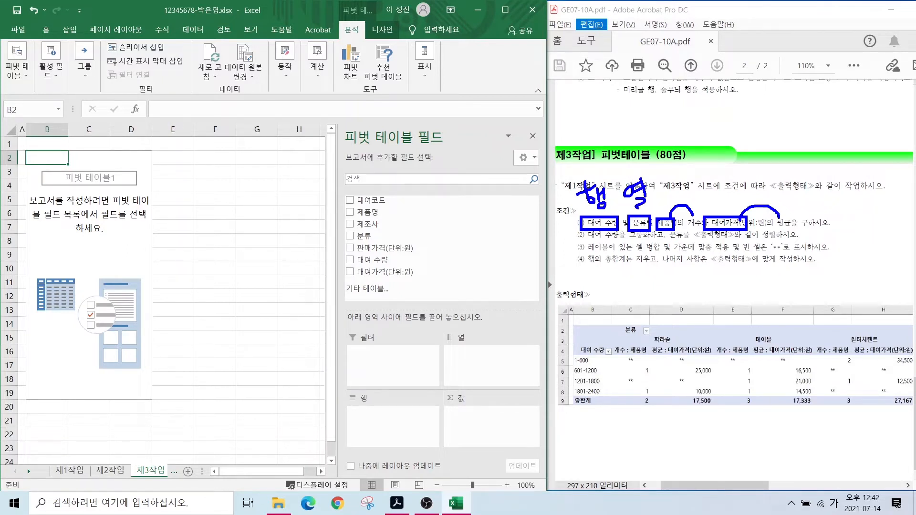
left_click_drag(675, 188, 647, 247)
left_click_drag(710, 190, 722, 200)
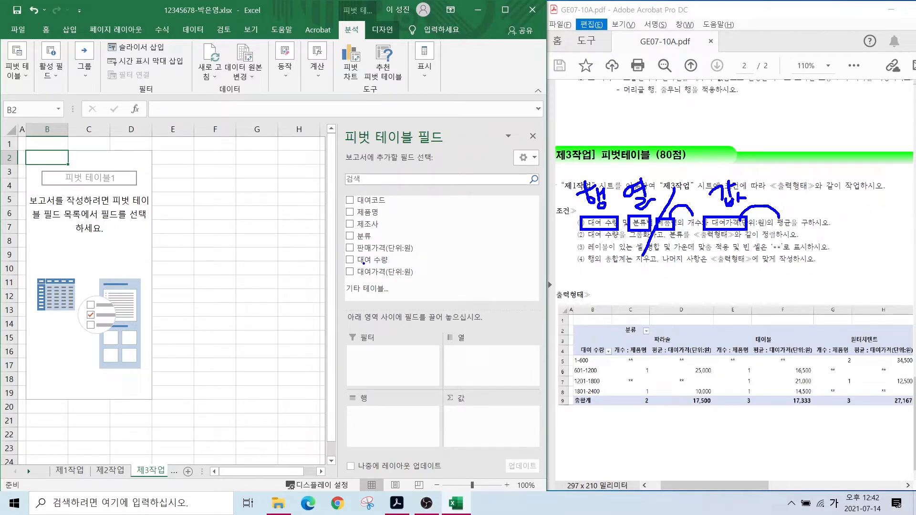
key("Escape")
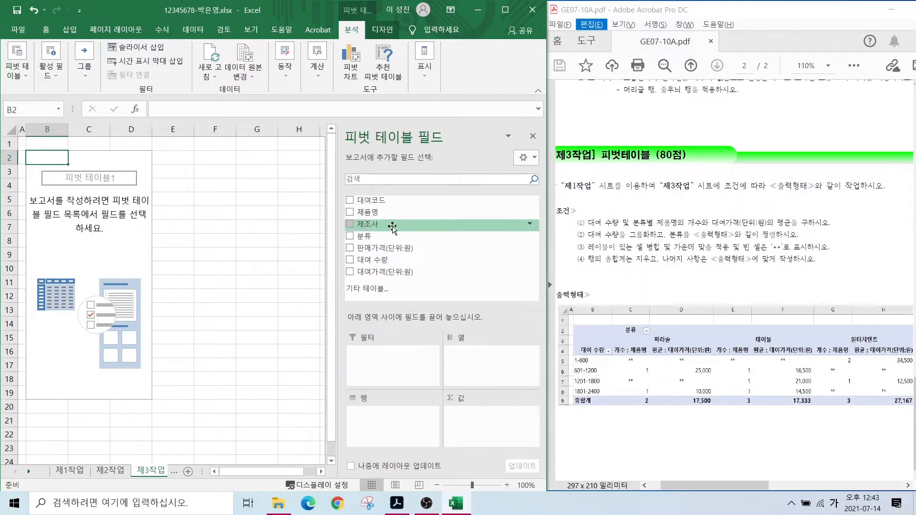
- Put 대여 수량 in rows, 분류 in columns, and 제품명 and 대여가격(단위:원) in values
left_click_drag(376, 262, 376, 420)
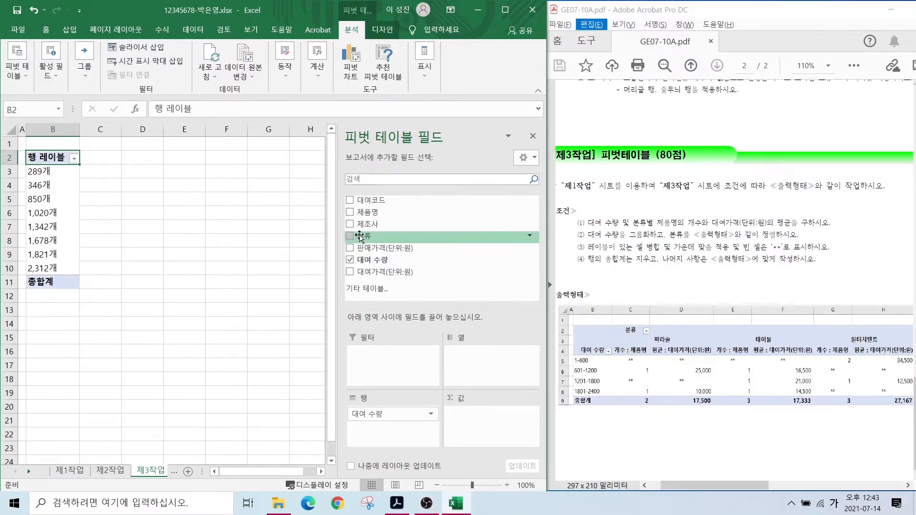
left_click_drag(364, 236, 466, 355)
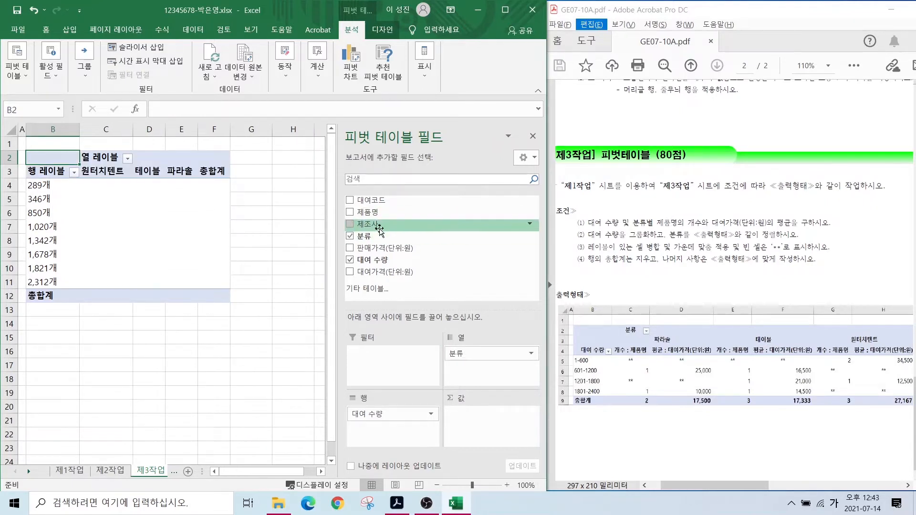
left_click_drag(377, 212, 482, 428)
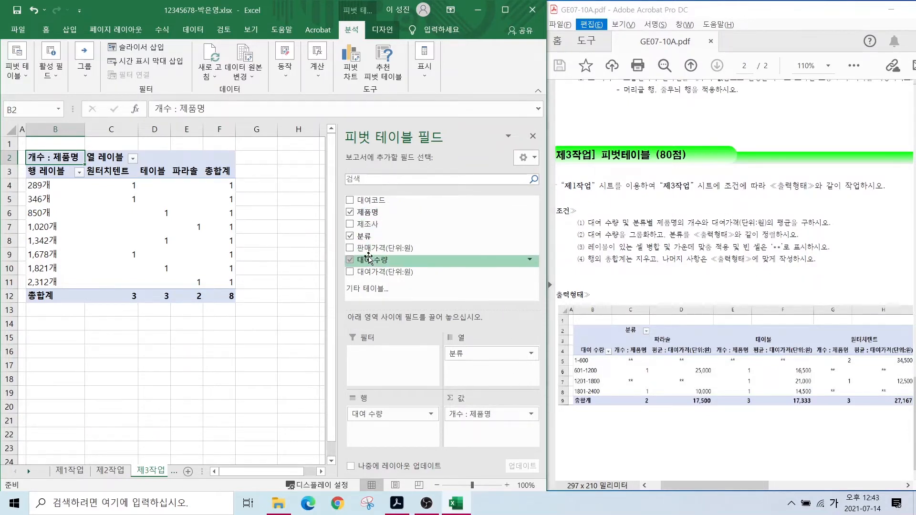
left_click_drag(374, 272, 505, 444)
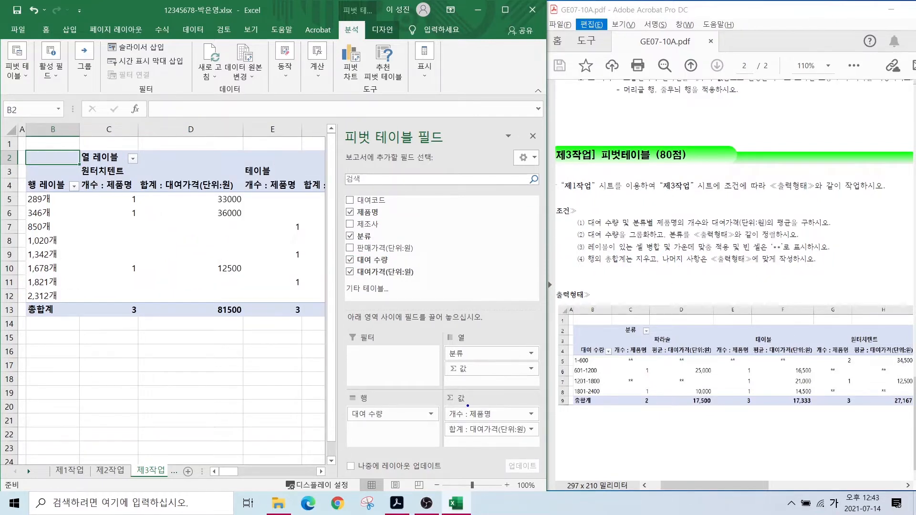
- Open the value field settings for 대여가격(단위:원)
left_click_drag(443, 406, 499, 420)
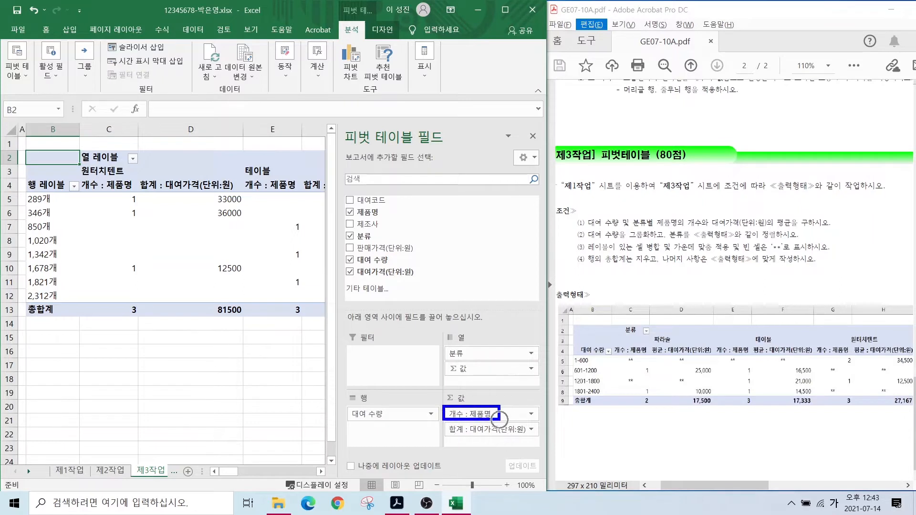
mouse_move(441, 422)
left_mouse_down()
mouse_move(520, 440)
mouse_move(447, 438)
mouse_move(461, 438)
left_mouse_up()
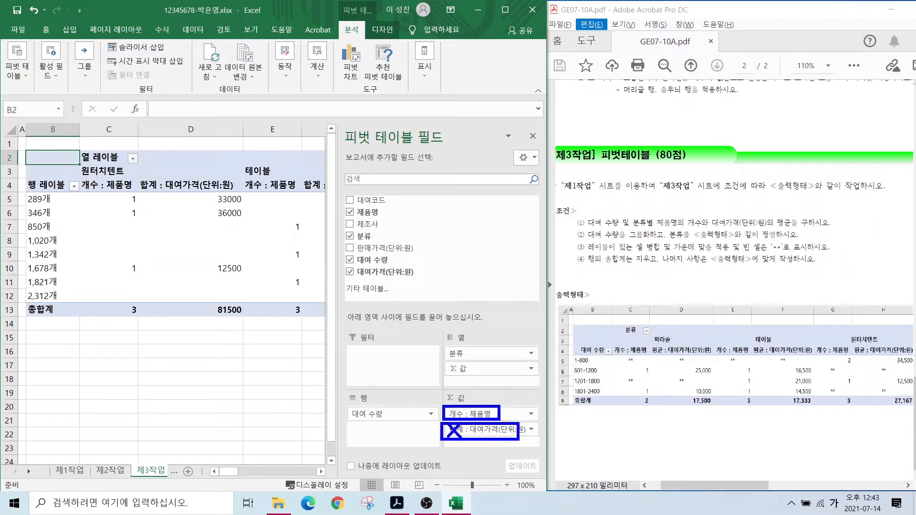
left_click(490, 429)
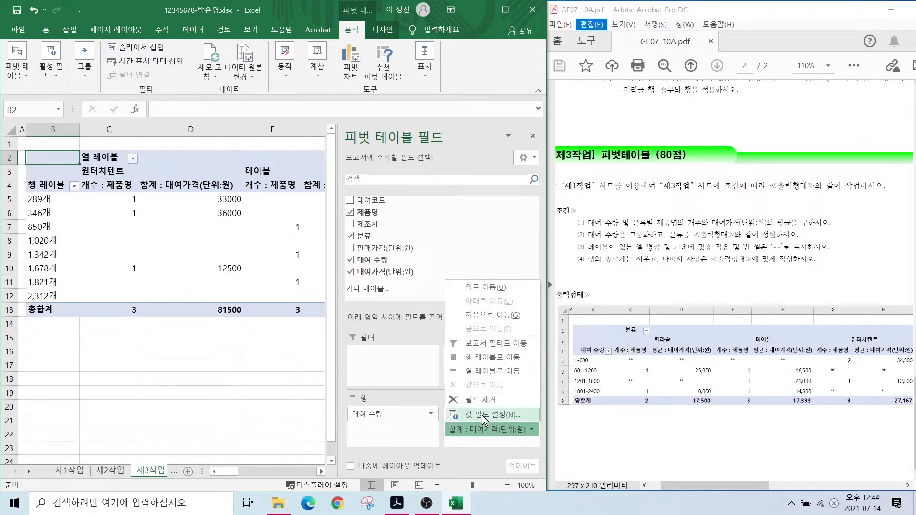
key("ctrl")
key("ctrl")
key("ctrl")
key("ctrl")
key("ctrl")
key("ctrl")
key("ctrl")
key("ctrl")
left_click(482, 416)
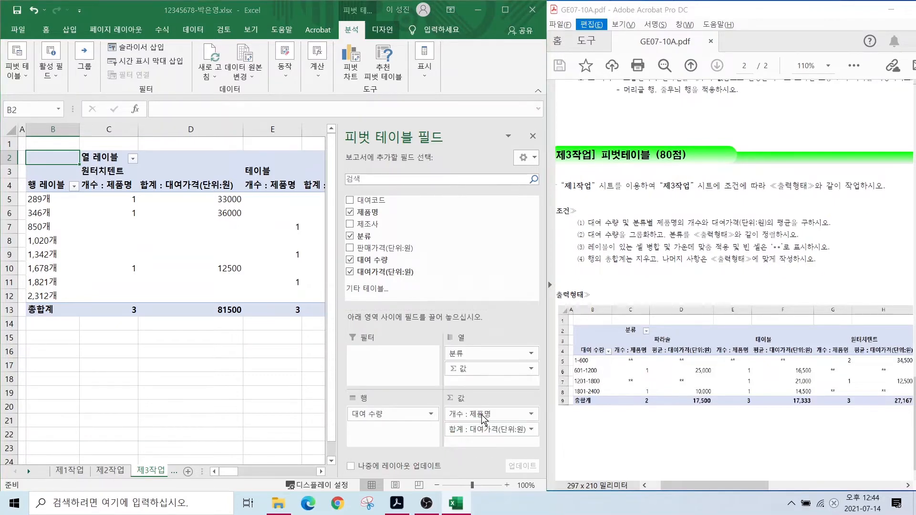
- Summarize the rental price by 평균, named 평균 : 대여가격(단위:원)
left_click(310, 262)
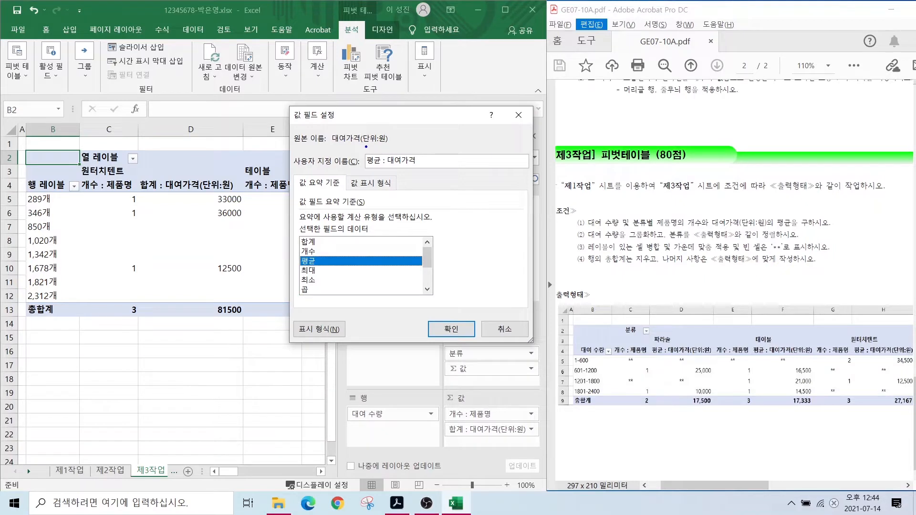
left_click_drag(362, 147, 445, 172)
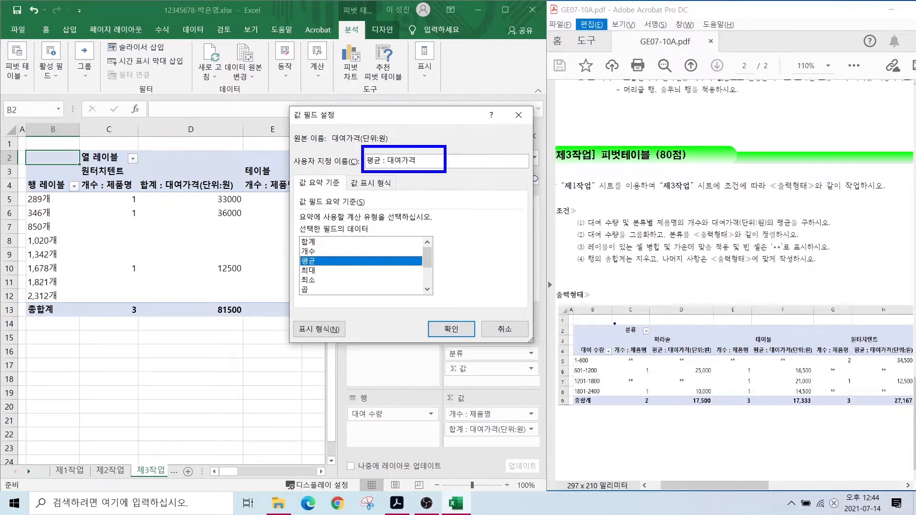
left_click_drag(647, 342, 716, 359)
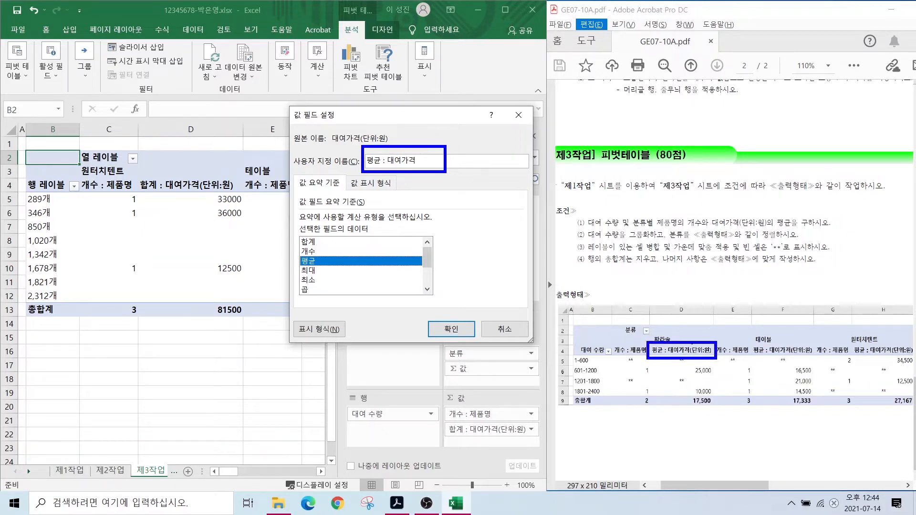
mouse_move(706, 357)
left_mouse_down()
mouse_move(691, 354)
mouse_move(710, 339)
mouse_move(711, 356)
mouse_move(719, 316)
mouse_move(713, 337)
left_mouse_up()
left_click_drag(419, 155, 421, 170)
key("Escape")
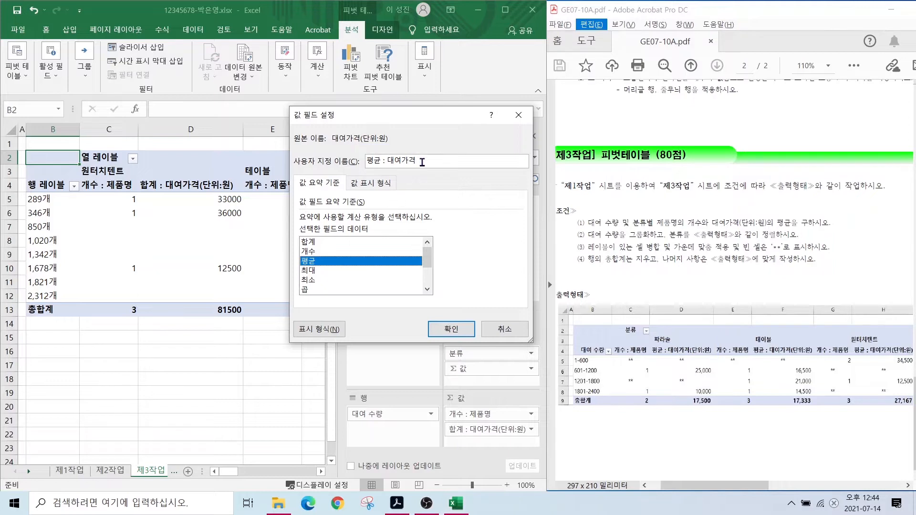
type("(단위:원")
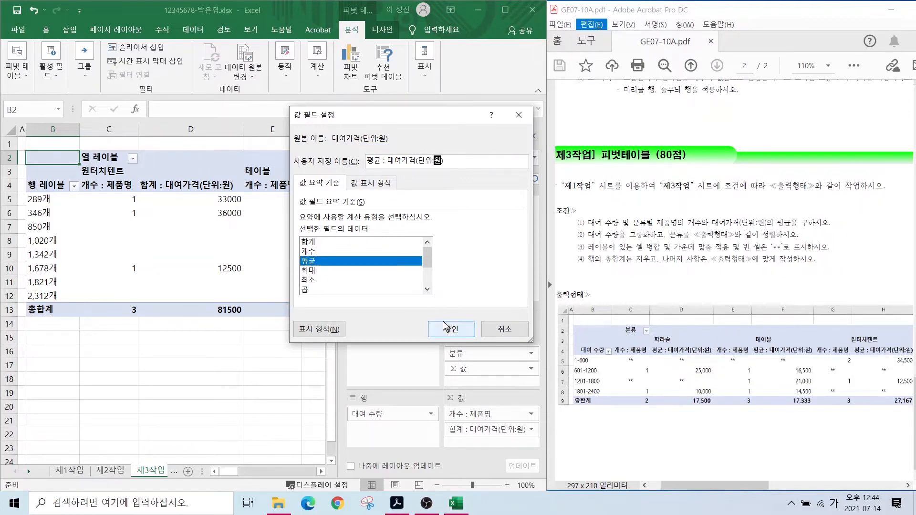
left_click(444, 329)
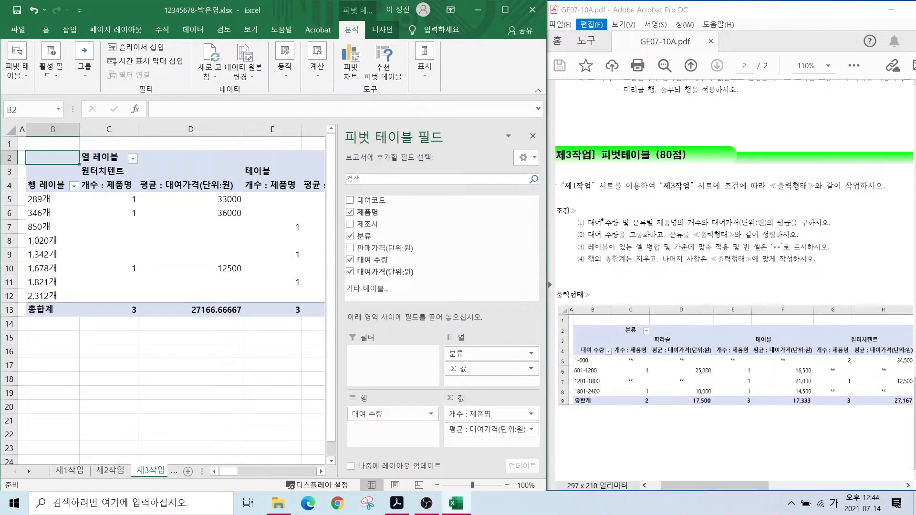
mouse_move(585, 212)
left_mouse_down()
mouse_move(650, 224)
mouse_move(834, 227)
left_mouse_up()
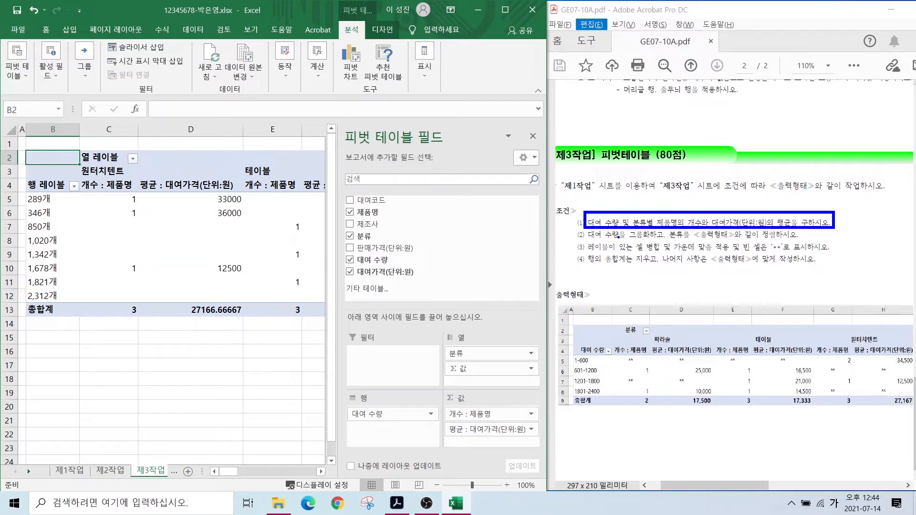
left_click_drag(588, 243, 774, 240)
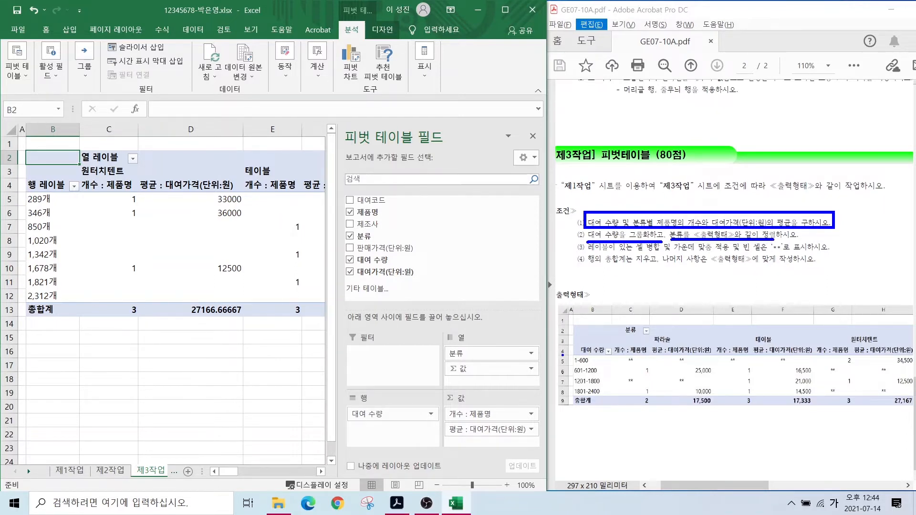
left_click_drag(598, 220, 588, 187)
left_click_drag(549, 245, 575, 260)
mouse_move(691, 200)
left_mouse_down()
mouse_move(698, 232)
mouse_move(704, 221)
left_mouse_up()
mouse_move(641, 197)
left_mouse_down()
mouse_move(656, 191)
mouse_move(655, 205)
mouse_move(668, 212)
left_mouse_up()
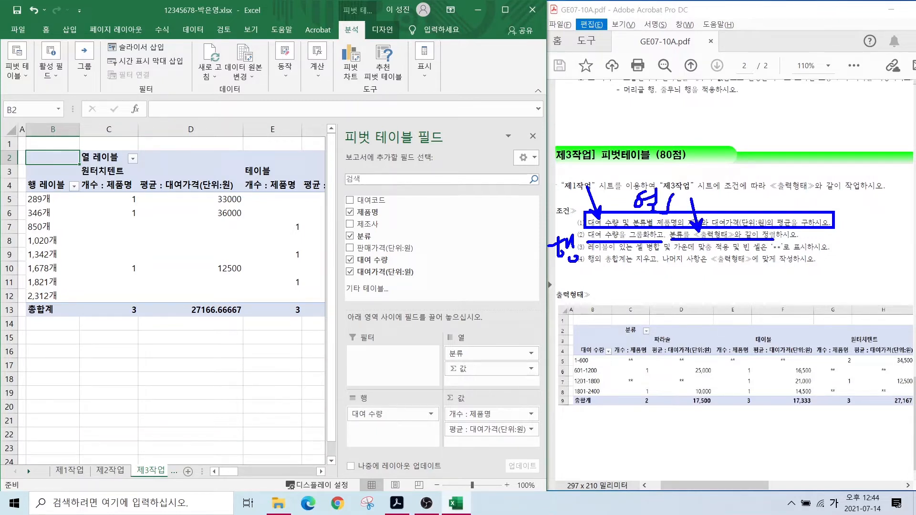
left_click_drag(24, 175, 70, 198)
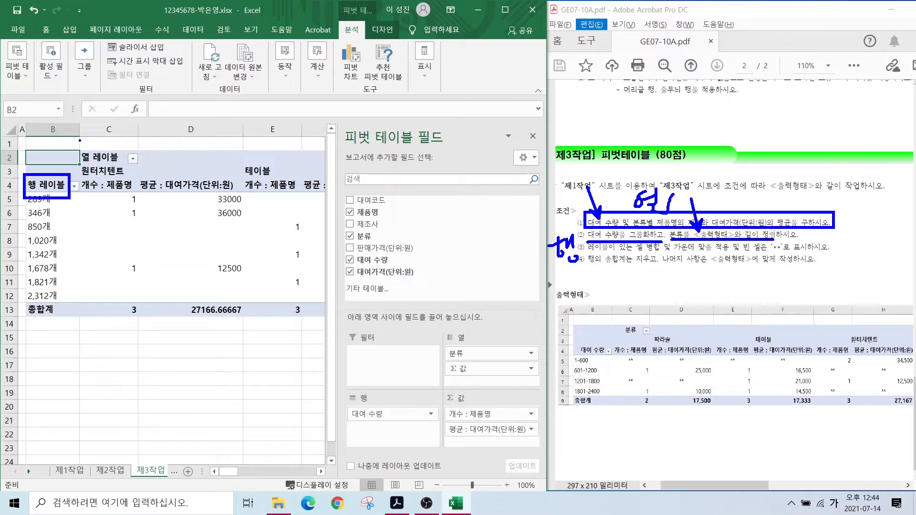
left_click_drag(79, 141, 126, 163)
- Rename the pivot's row header to 대여 수량 and the column header in C2 to 분류
key("Escape")
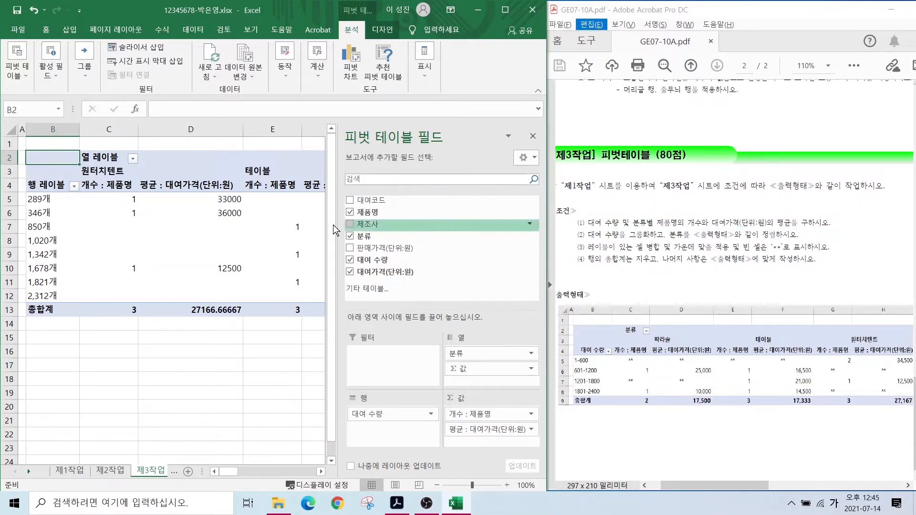
left_click(47, 186)
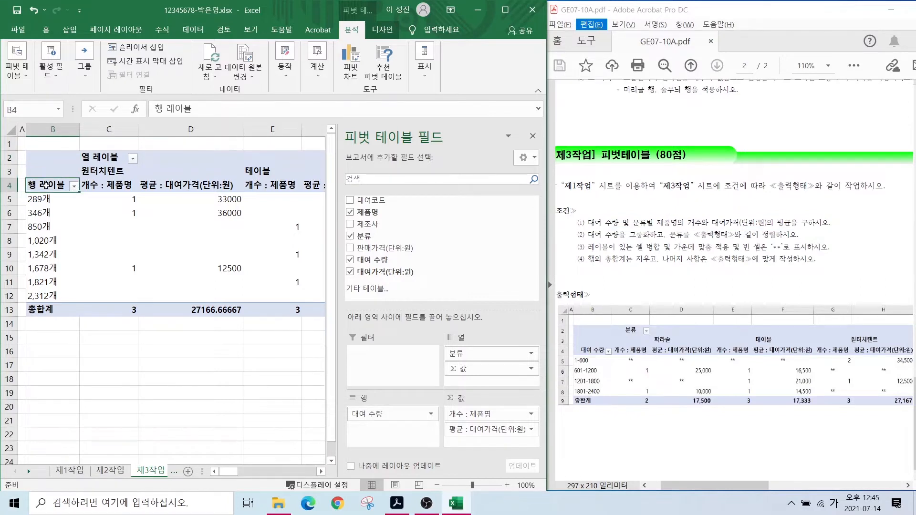
type("대여 수량")
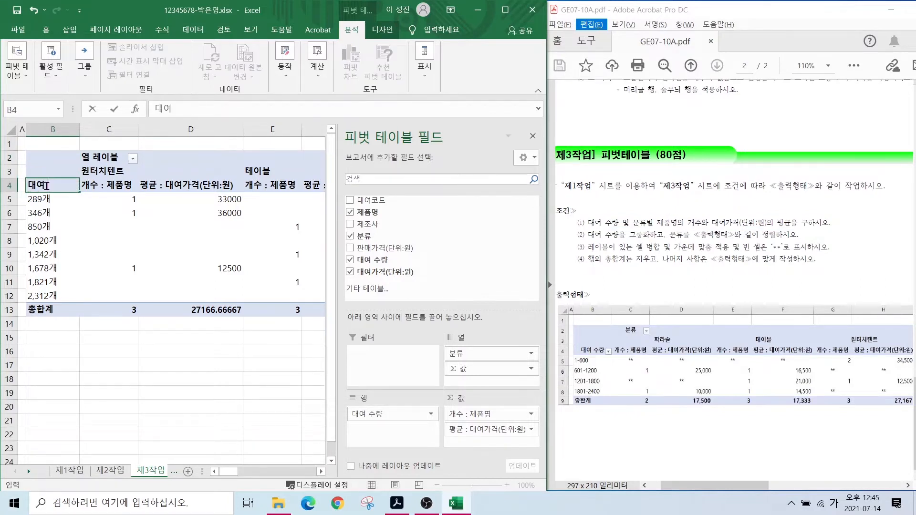
left_click(101, 158)
type("분류")
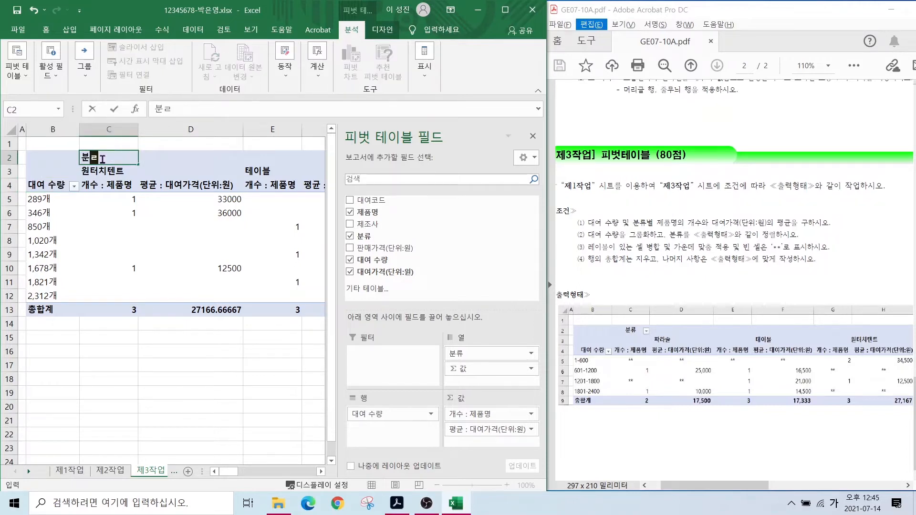
key("Tab")
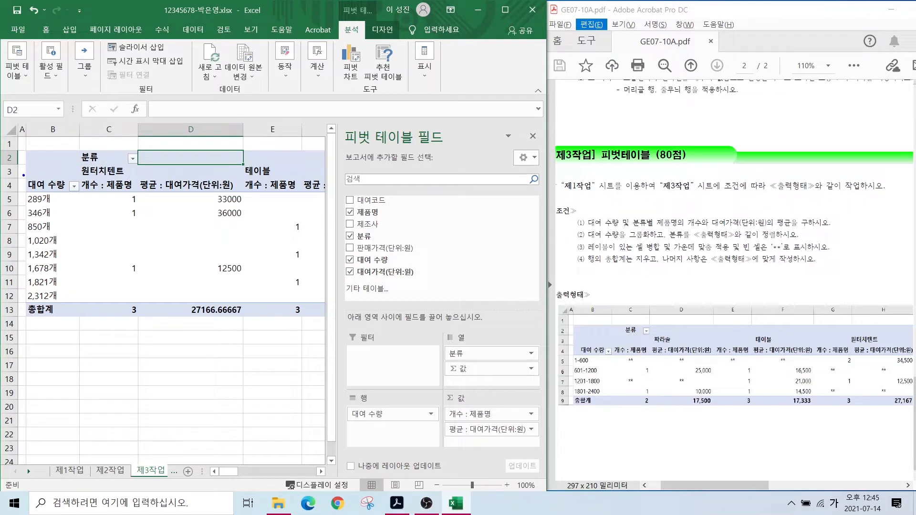
left_click_drag(17, 174, 70, 194)
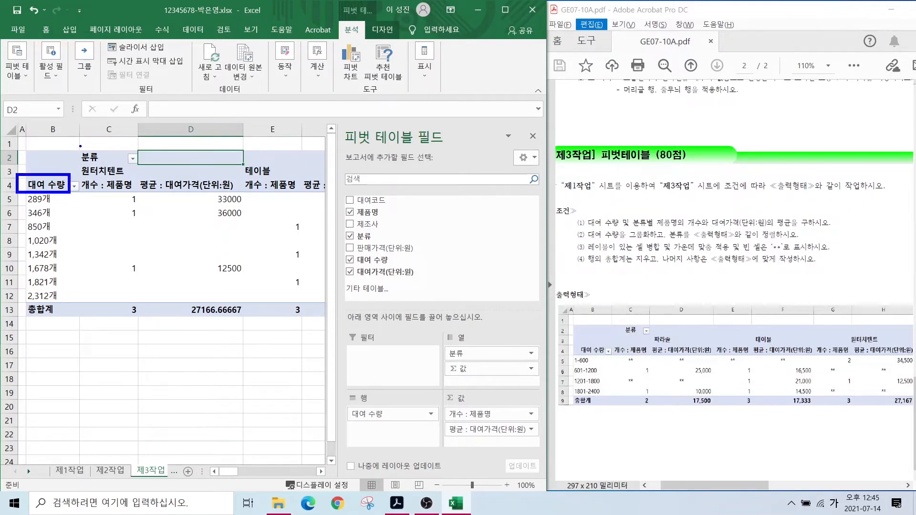
left_click_drag(76, 145, 127, 164)
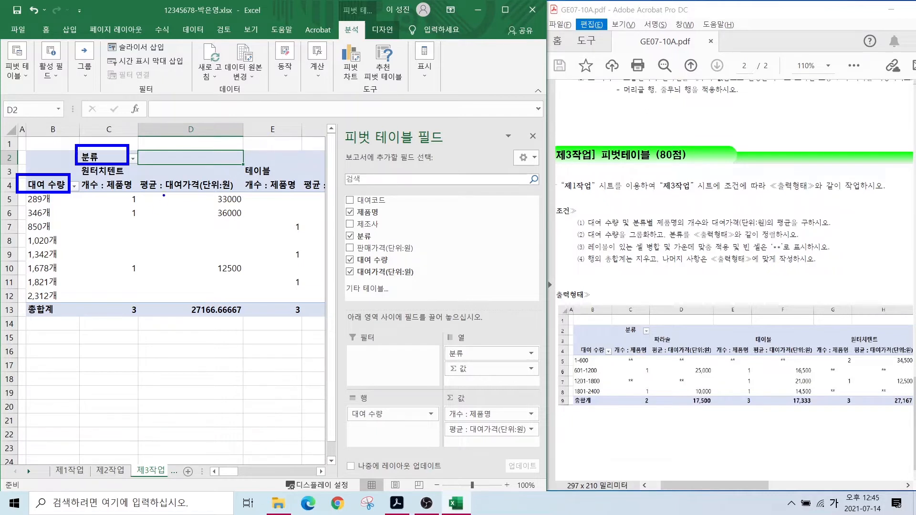
key("Escape")
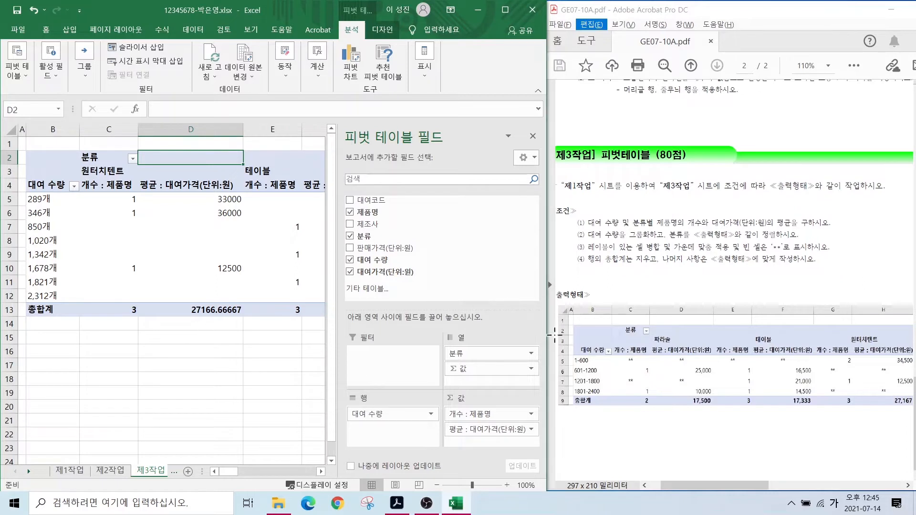
- Mark the grouping requirements on the task sheet
left_click_drag(567, 353, 631, 403)
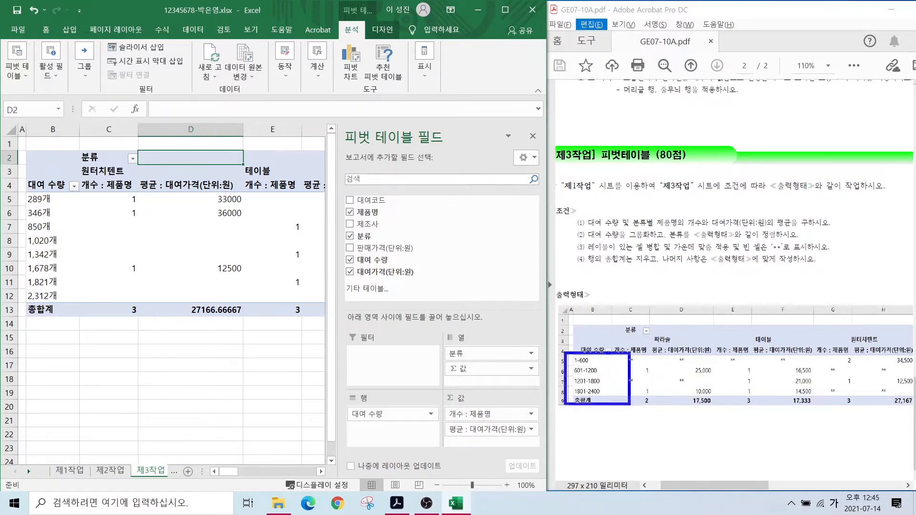
left_click_drag(580, 367, 571, 355)
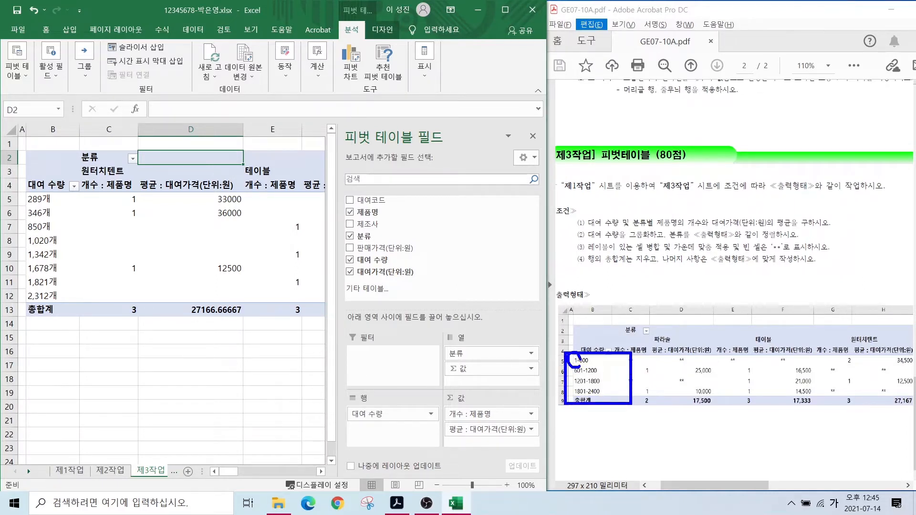
mouse_move(607, 398)
left_mouse_down()
mouse_move(582, 395)
mouse_move(605, 385)
mouse_move(608, 396)
left_mouse_up()
mouse_move(615, 351)
left_mouse_down()
mouse_move(595, 362)
mouse_move(601, 374)
left_mouse_up()
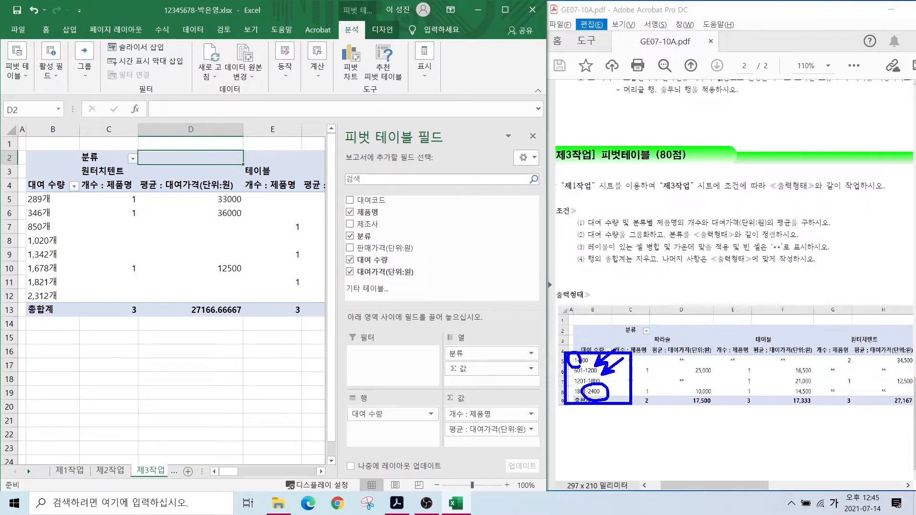
- Group the 대여 수량 rows from 1 to 2400 in steps of 600
left_click(43, 212)
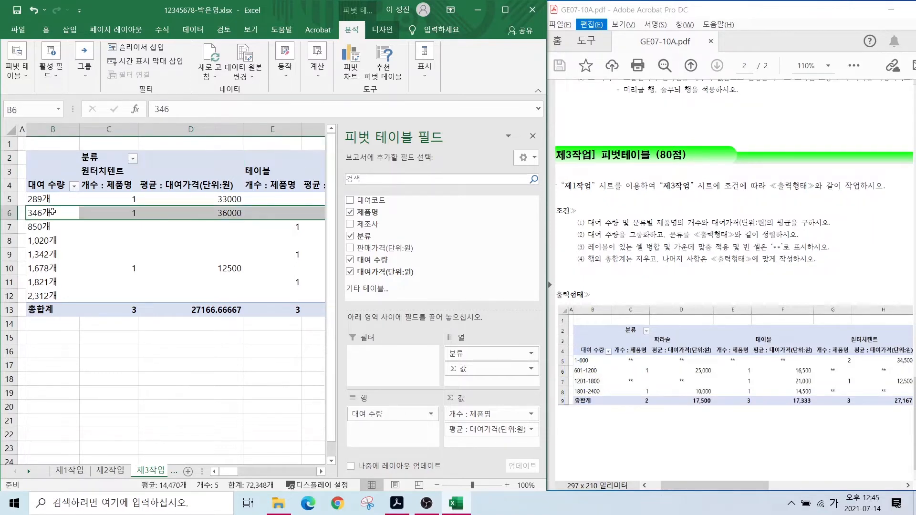
left_click(53, 211)
right_click(52, 211)
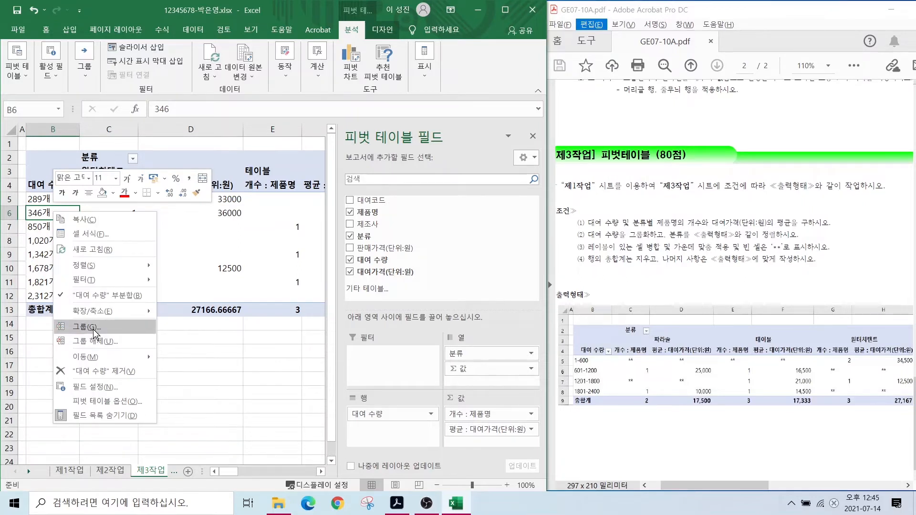
left_click(94, 328)
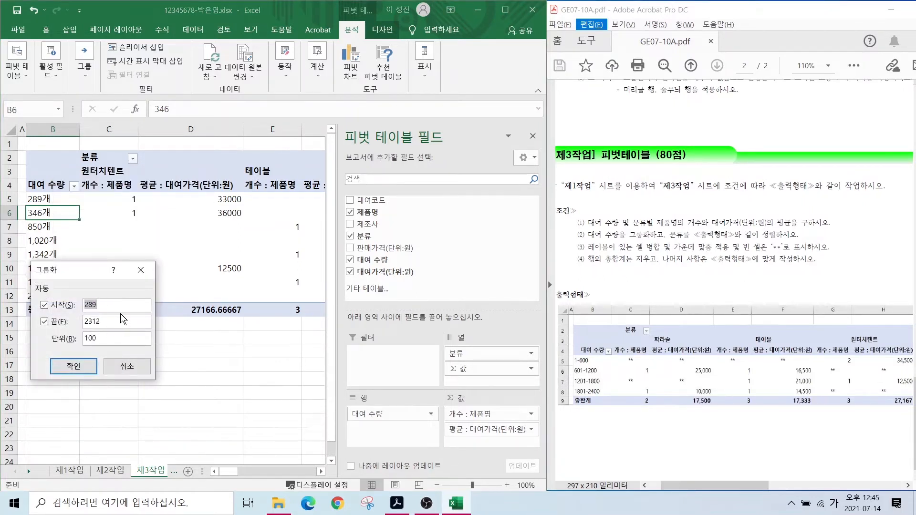
type("1")
left_click_drag(113, 321, 84, 324)
type("2400")
key("Tab")
type("600")
left_click(78, 366)
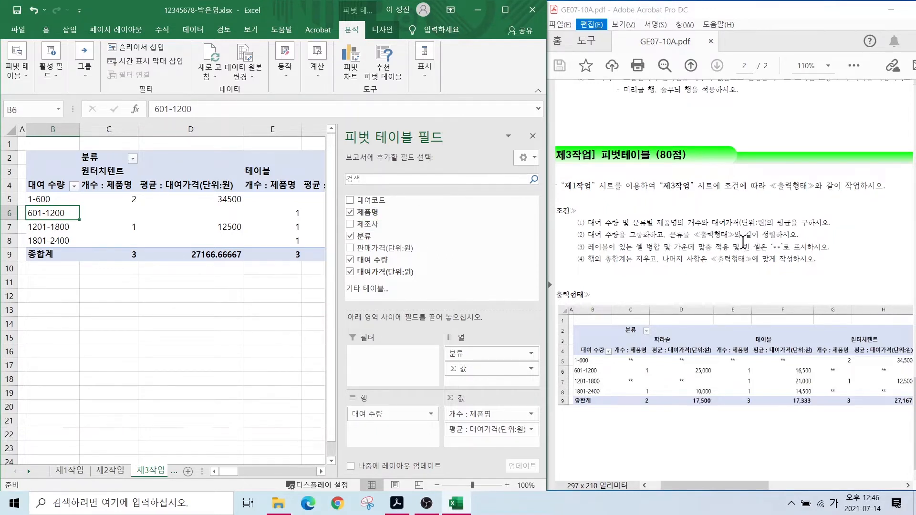
- Highlight parts of the instructions and pivot table with on-screen annotations, then clear them
mouse_move(678, 340)
left_mouse_down()
mouse_move(687, 329)
mouse_move(686, 352)
left_mouse_up()
mouse_move(764, 347)
left_mouse_down()
mouse_move(745, 340)
mouse_move(777, 346)
left_mouse_up()
mouse_move(867, 352)
left_mouse_down()
mouse_move(844, 347)
mouse_move(871, 349)
left_mouse_up()
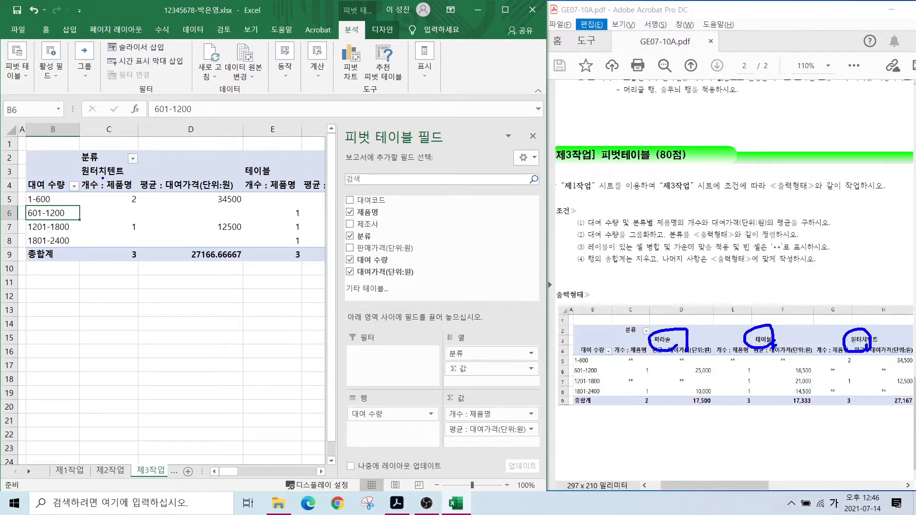
mouse_move(102, 178)
left_mouse_down()
mouse_move(79, 173)
mouse_move(106, 176)
left_mouse_up()
mouse_move(252, 163)
left_mouse_down()
mouse_move(248, 157)
mouse_move(264, 172)
left_mouse_up()
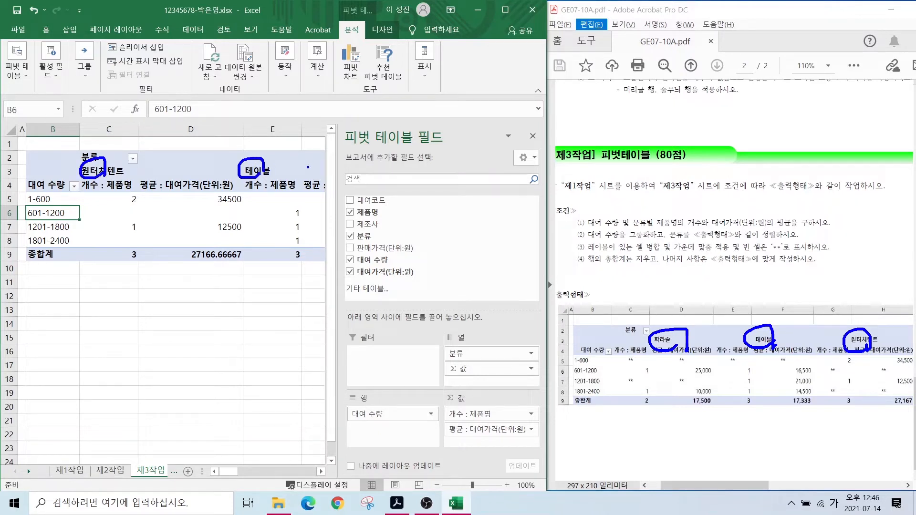
key("Escape")
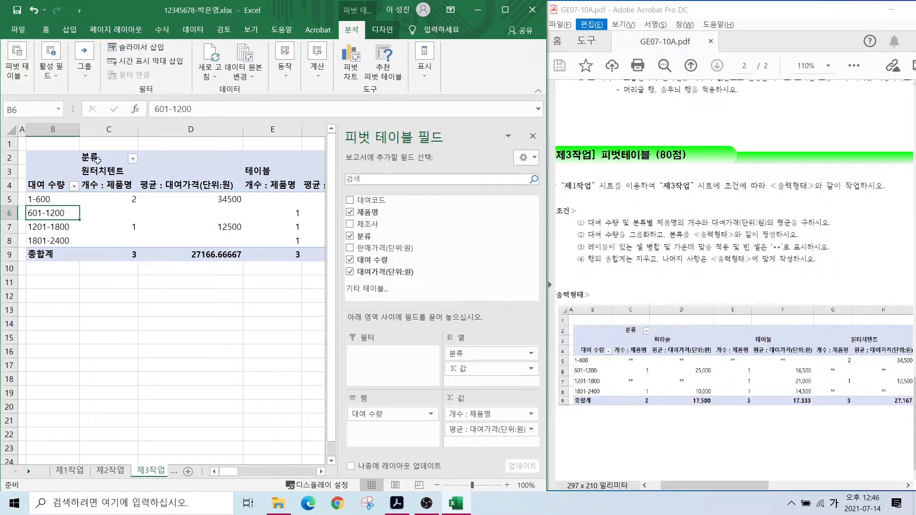
key("ctrl+2")
mouse_move(75, 146)
left_mouse_down()
mouse_move(145, 167)
mouse_move(154, 143)
mouse_move(187, 119)
left_mouse_up()
key("Escape")
- Sort 분류 in descending text order so 파라솔 leads, followed by 테이블
left_click(133, 158)
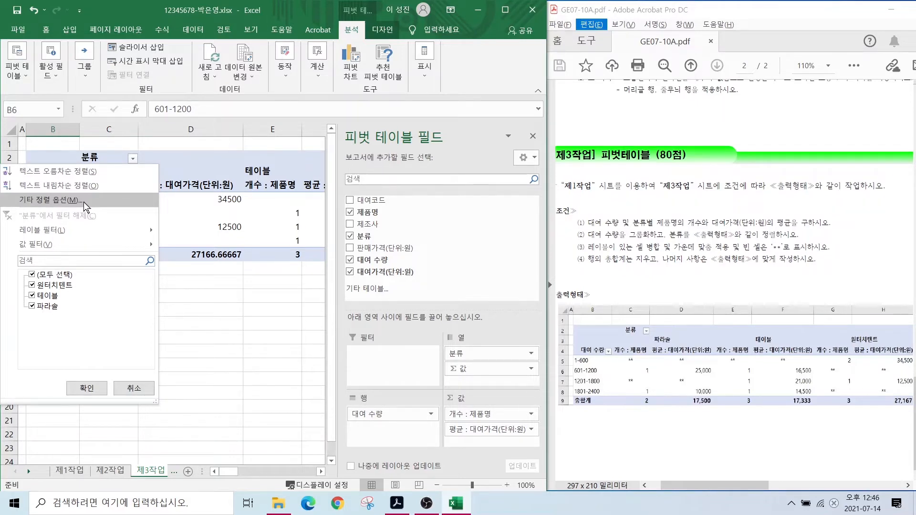
key("ctrl")
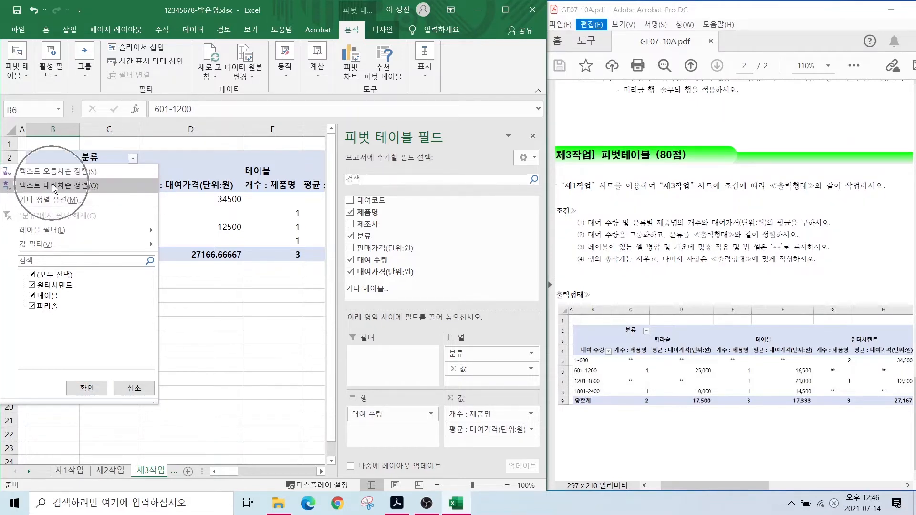
left_click(51, 186)
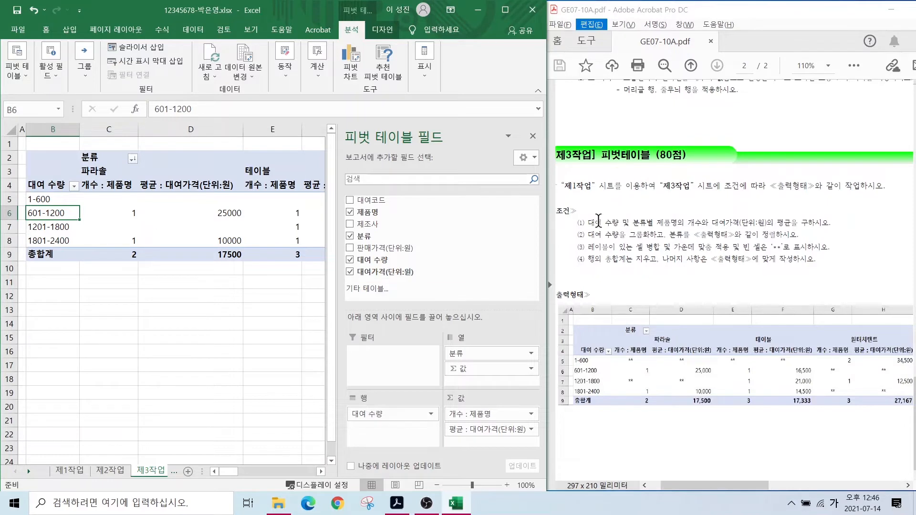
left_click(619, 259)
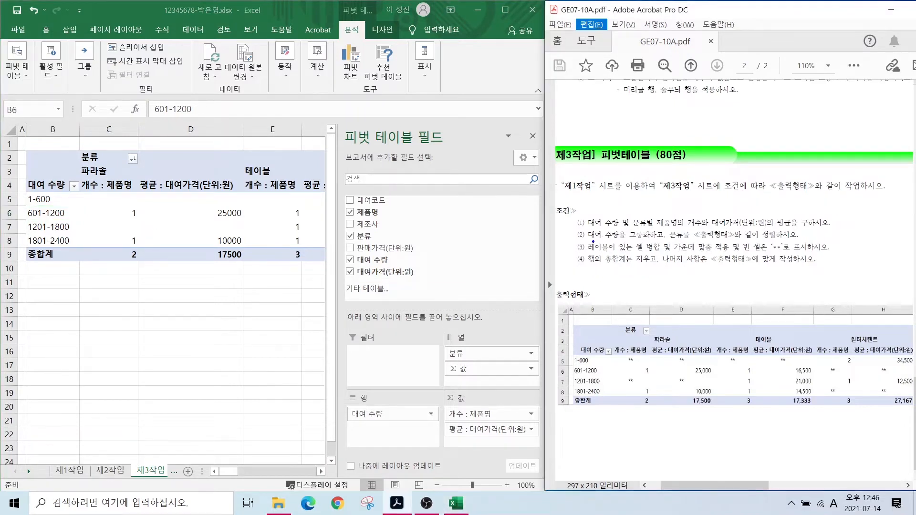
mouse_move(592, 241)
left_mouse_down()
mouse_move(651, 254)
mouse_move(814, 251)
left_mouse_up()
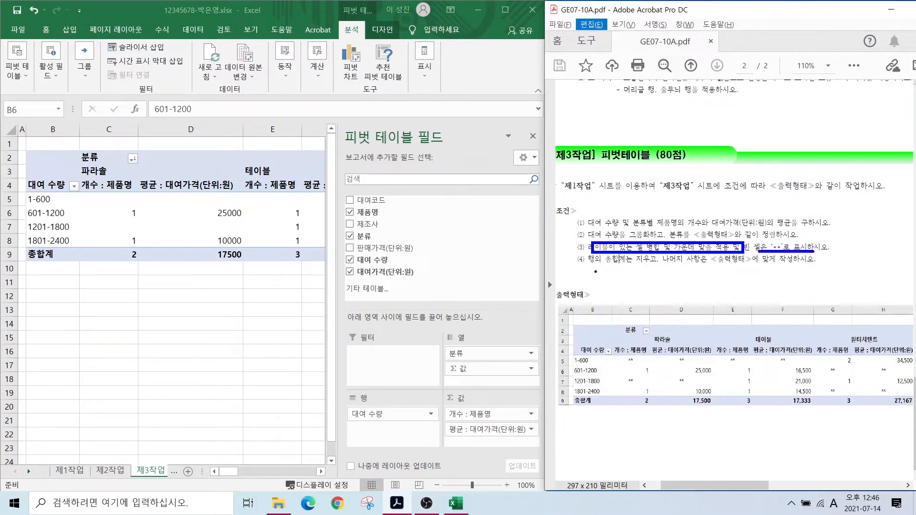
- In PivotTable Options, merge and centre labels, show ** in empty cells, and hide row grand totals
left_click_drag(595, 271, 657, 271)
key("Escape")
left_click(167, 211)
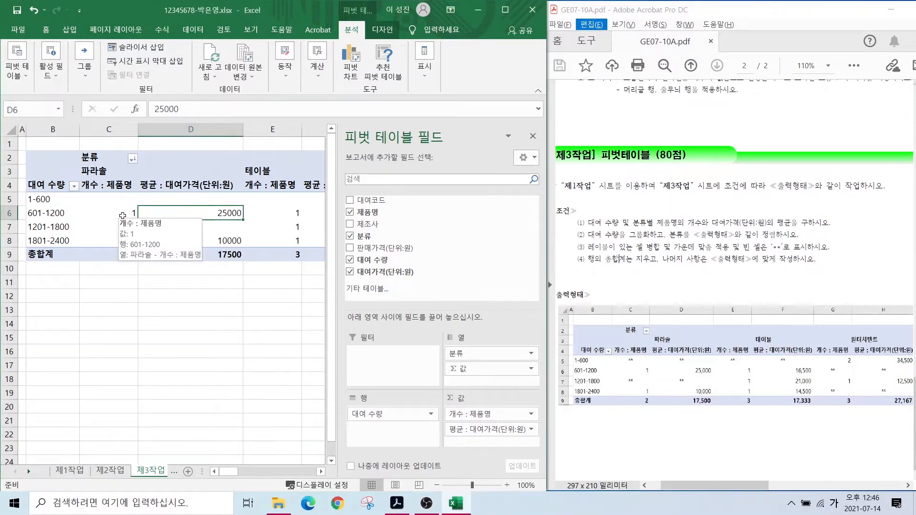
right_click(156, 212)
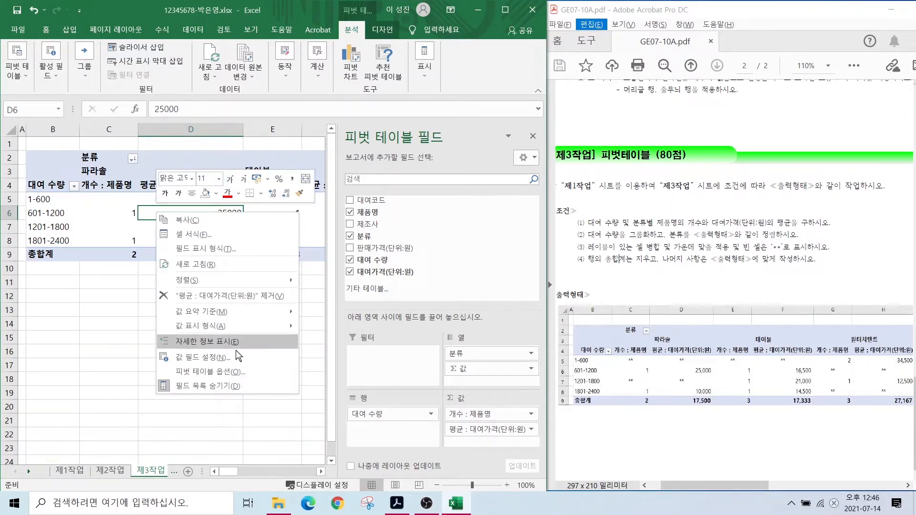
left_click(206, 372)
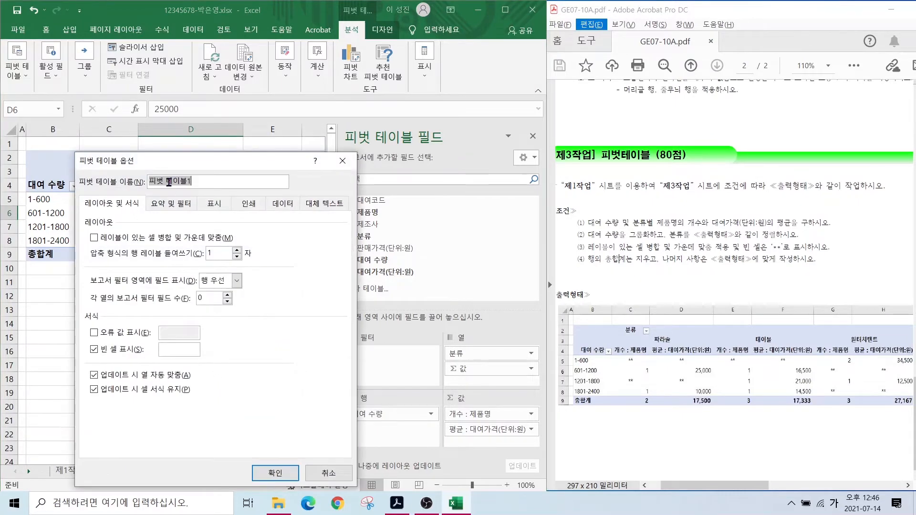
left_click(93, 238)
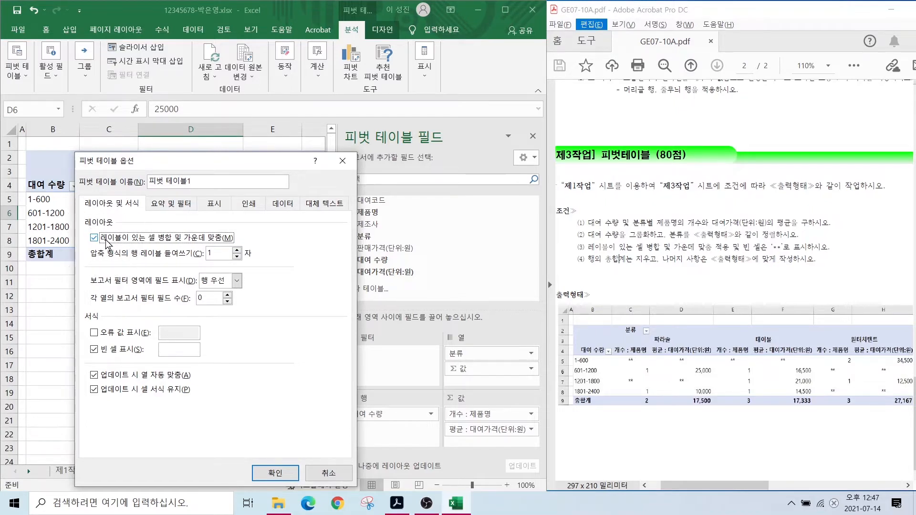
left_click(168, 350)
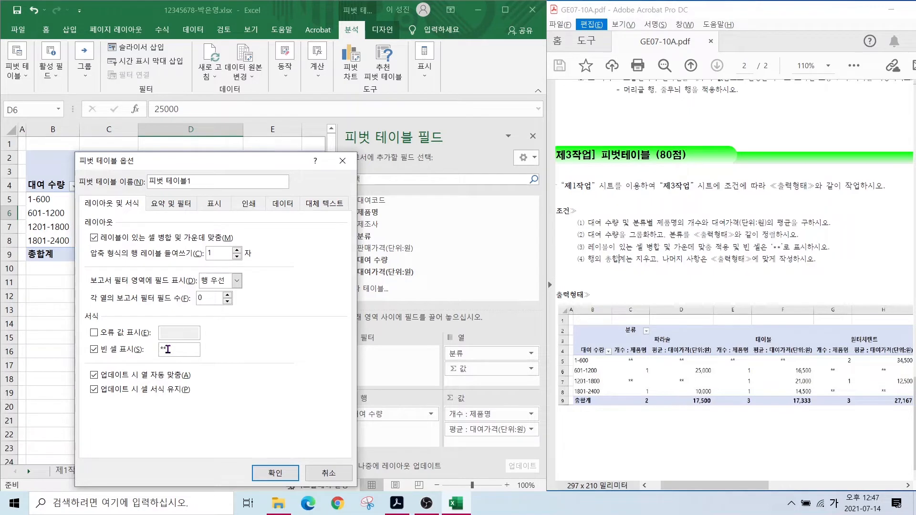
left_click(160, 205)
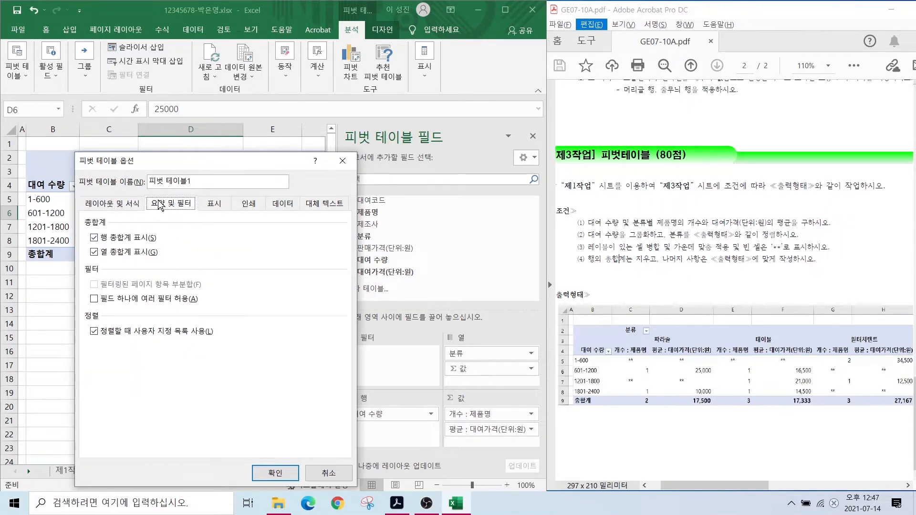
left_click(112, 242)
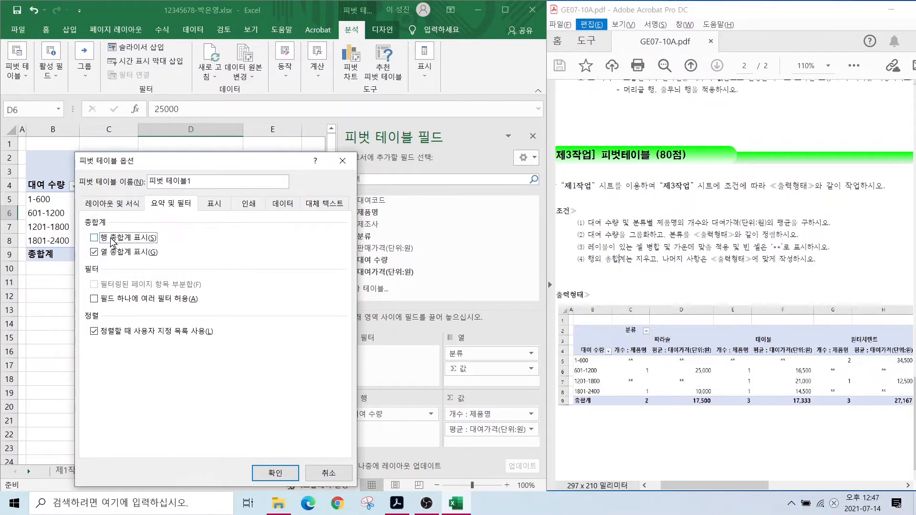
left_click(272, 475)
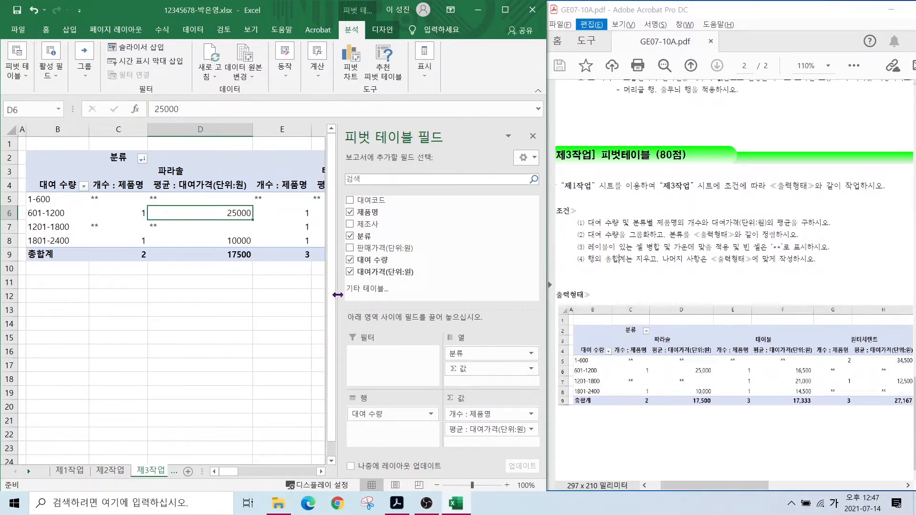
left_click_drag(339, 301, 401, 300)
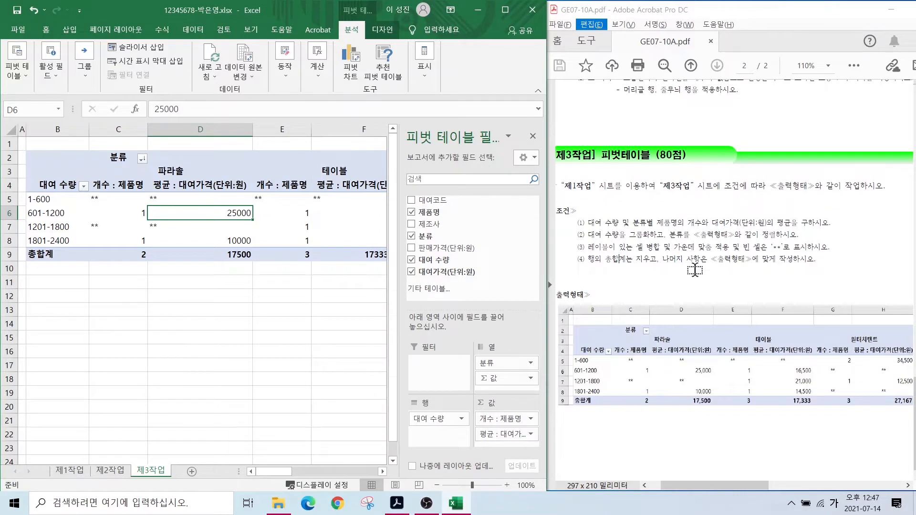
- Centre the pivot values from C5 onward and apply accounting format with thousands separators
key("ctrl+2")
left_click_drag(700, 249, 830, 265)
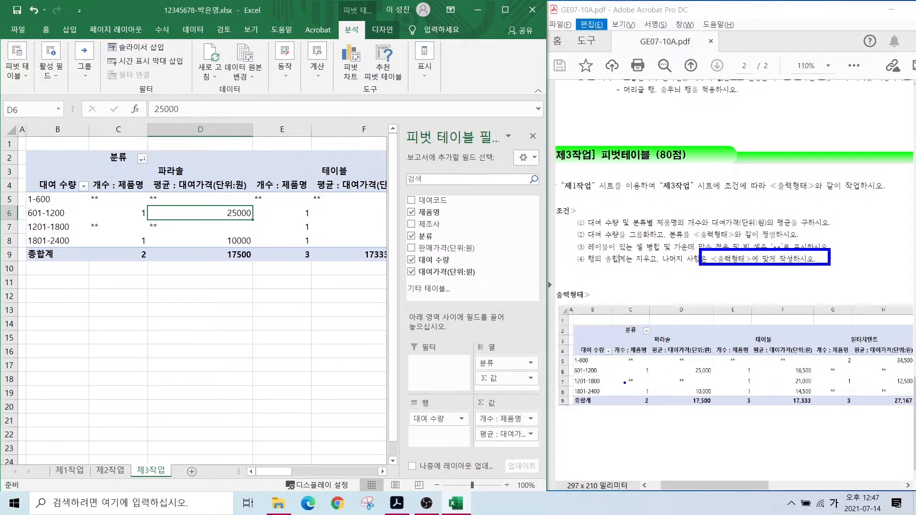
mouse_move(622, 405)
left_mouse_down()
mouse_move(630, 386)
mouse_move(681, 386)
mouse_move(733, 431)
left_mouse_up()
mouse_move(95, 199)
left_mouse_down()
mouse_move(377, 258)
mouse_move(361, 268)
mouse_move(344, 258)
left_mouse_up()
left_click(46, 29)
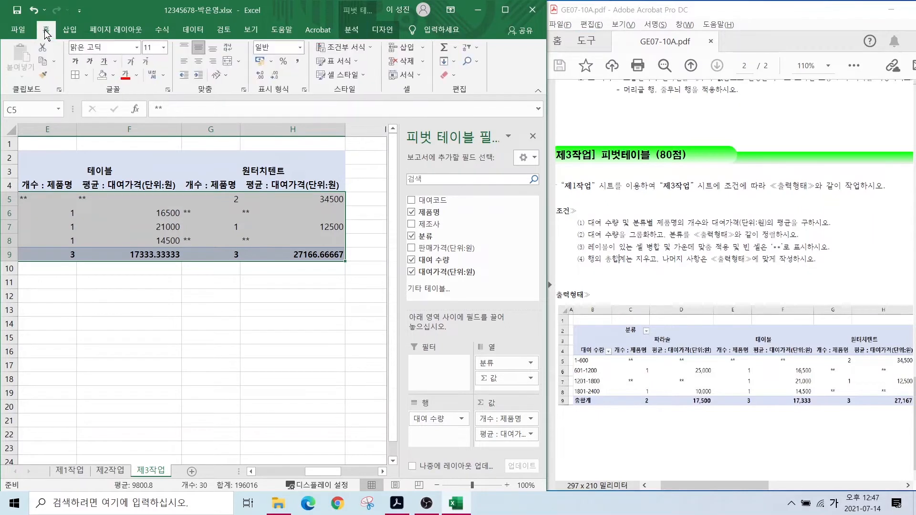
left_click(201, 62)
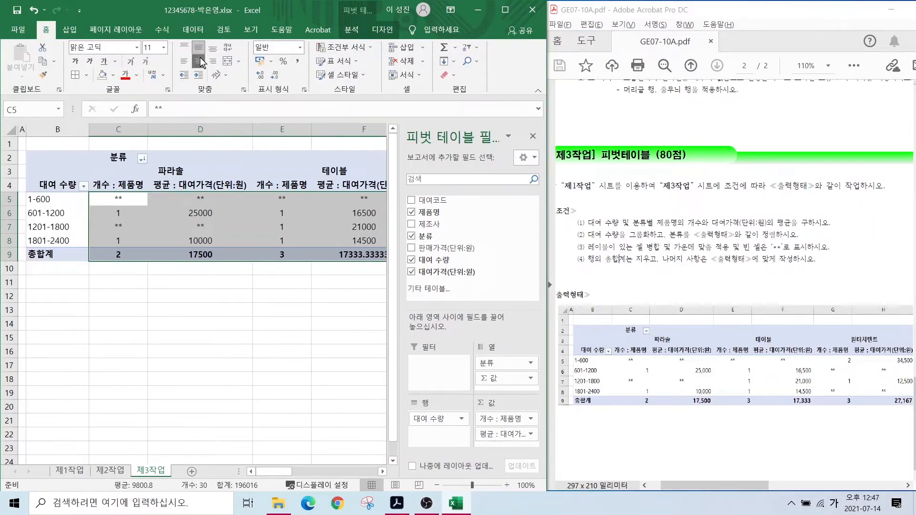
left_click(297, 65)
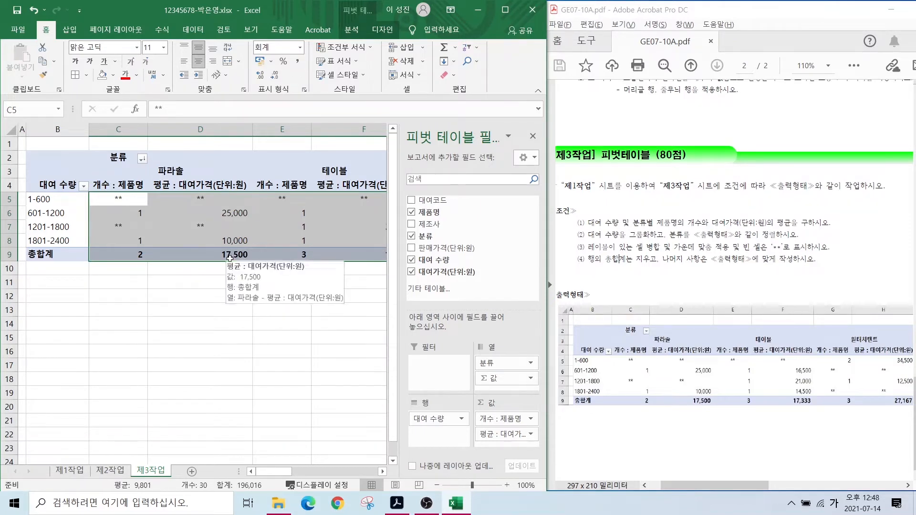
left_click(239, 304)
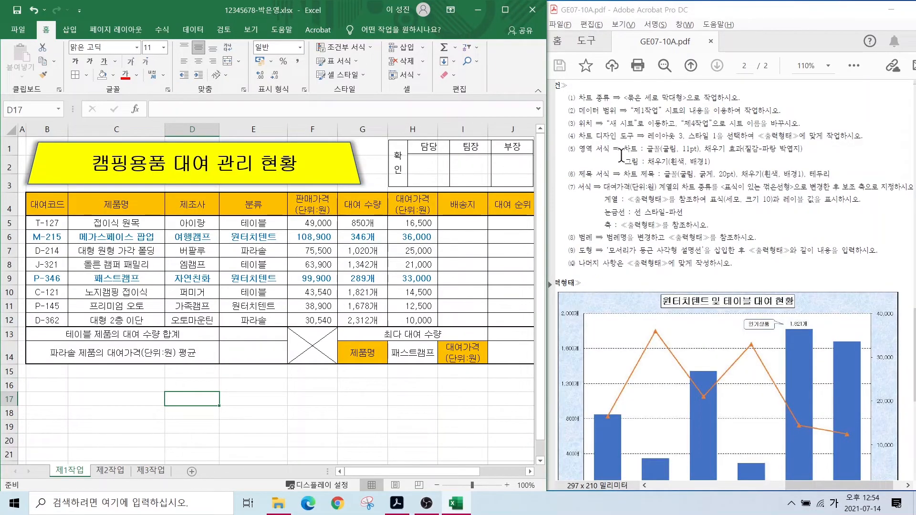
- Annotate the instructions and table to show 제품명, 대여 수량 and 대여가격 as chart data
left_click_drag(611, 89, 689, 101)
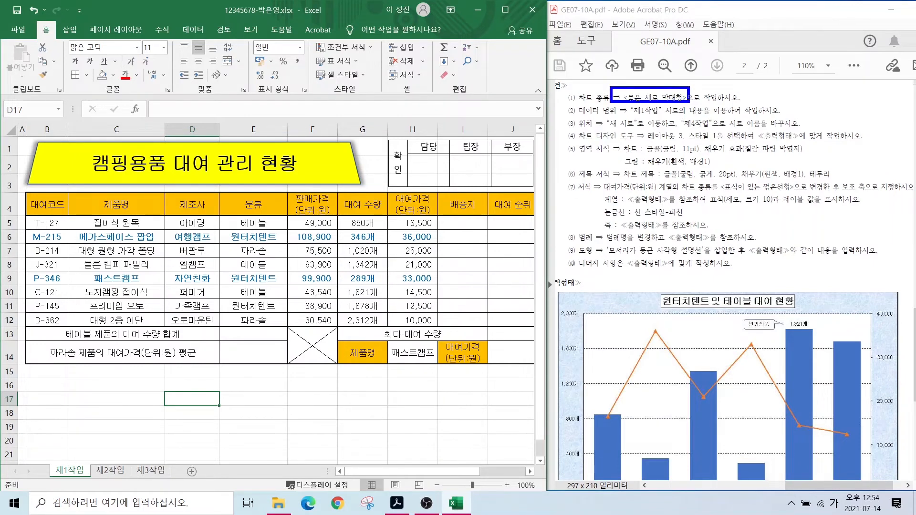
left_click_drag(626, 118, 739, 117)
scroll(692, 285, "down", 3)
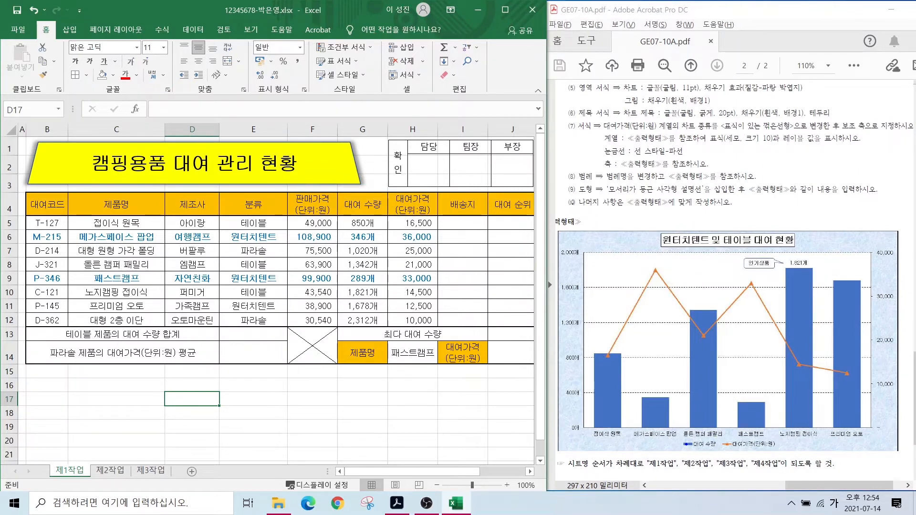
mouse_move(680, 433)
left_mouse_down()
mouse_move(726, 452)
mouse_move(742, 444)
mouse_move(783, 452)
left_mouse_up()
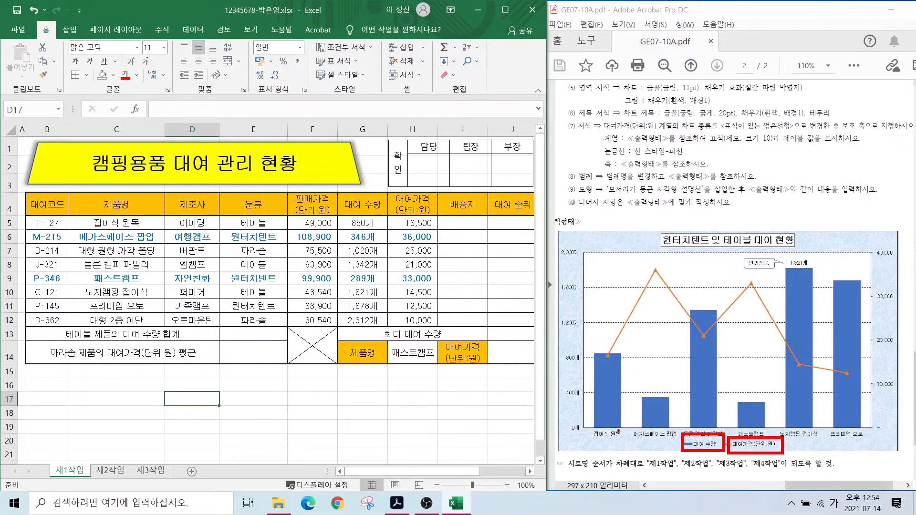
left_click_drag(585, 427, 867, 440)
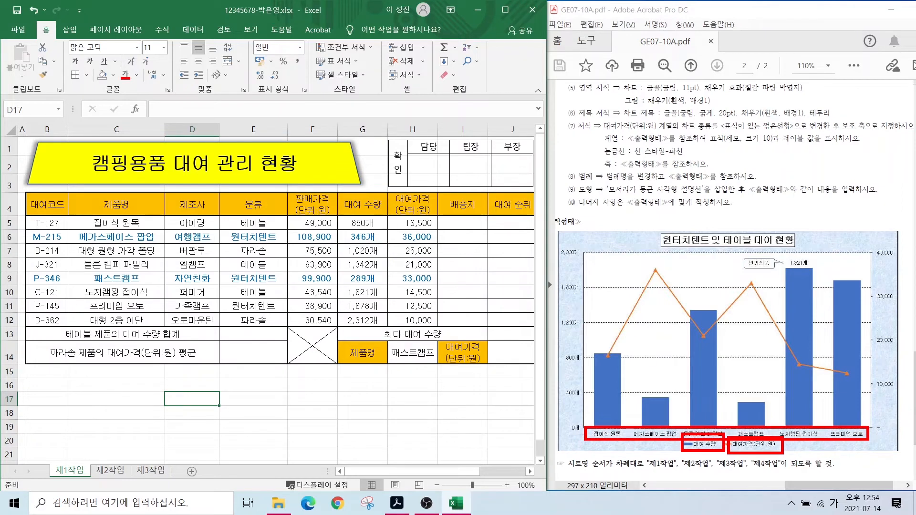
left_click_drag(75, 191, 156, 326)
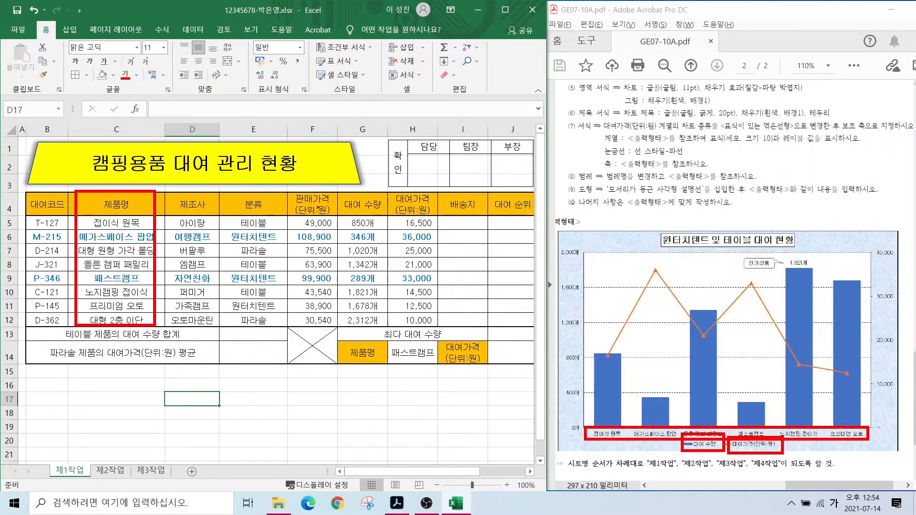
mouse_move(335, 193)
left_mouse_down()
mouse_move(390, 358)
mouse_move(389, 343)
left_mouse_up()
mouse_move(368, 187)
left_mouse_down()
mouse_move(415, 232)
mouse_move(451, 334)
mouse_move(437, 329)
left_mouse_up()
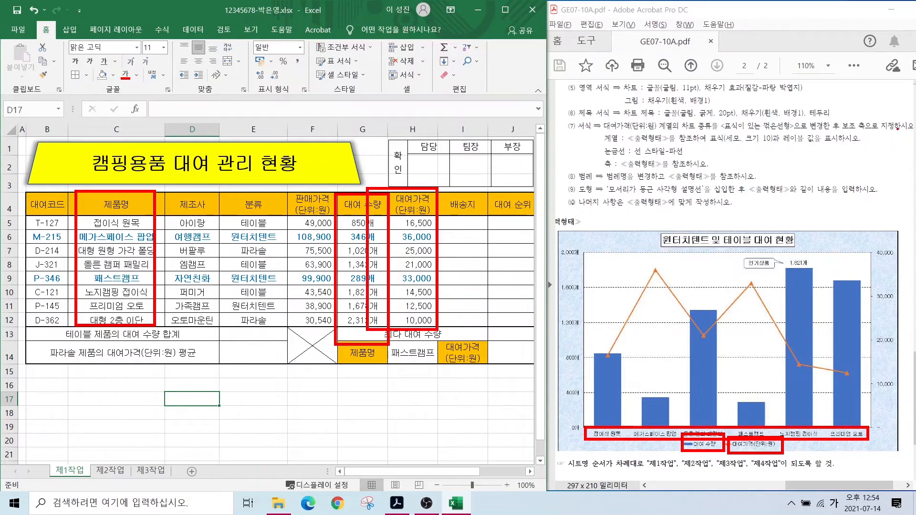
mouse_move(360, 188)
left_mouse_down()
mouse_move(339, 216)
mouse_move(432, 229)
mouse_move(370, 316)
mouse_move(414, 315)
left_mouse_up()
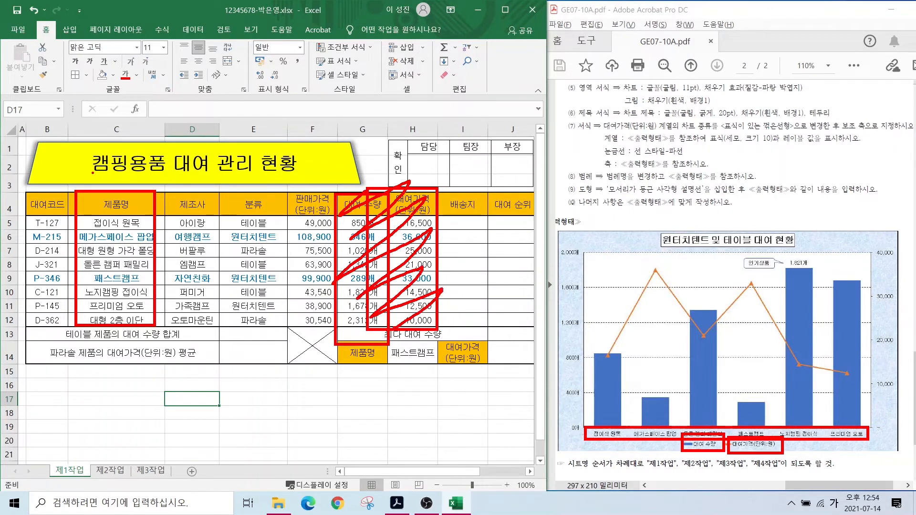
mouse_move(109, 194)
left_mouse_down()
mouse_move(110, 228)
mouse_move(82, 289)
mouse_move(104, 305)
mouse_move(143, 313)
left_mouse_up()
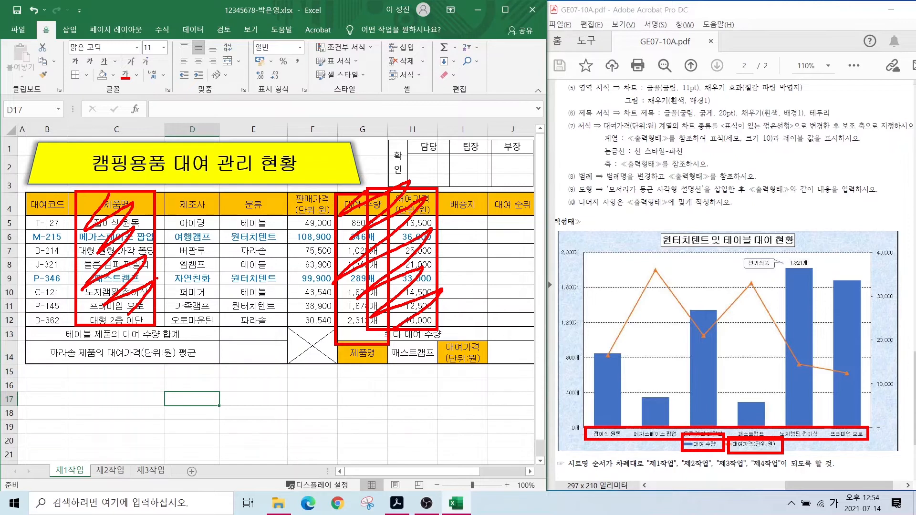
mouse_move(117, 225)
left_mouse_down()
mouse_move(288, 147)
mouse_move(360, 188)
left_mouse_up()
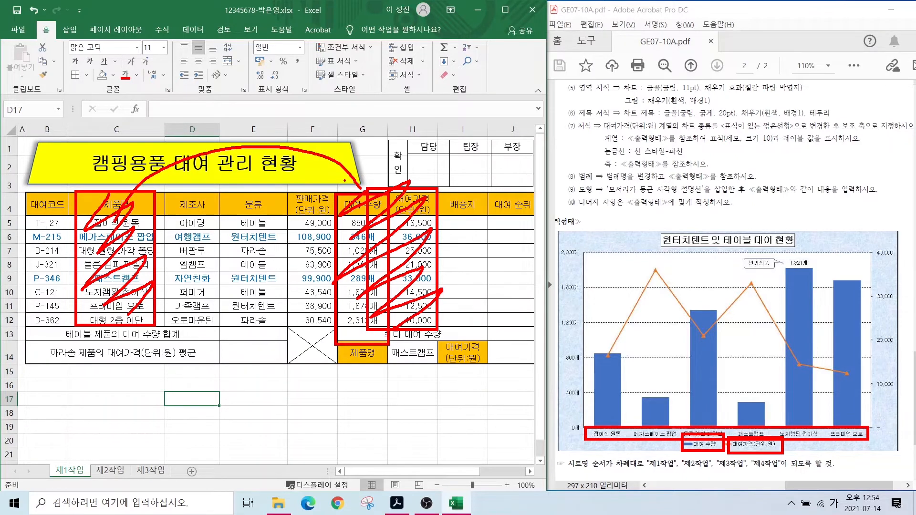
key("Escape")
- Select C4:C12 together with G4:H12 as the chart's source data
mouse_move(119, 204)
left_mouse_down()
mouse_move(121, 330)
mouse_move(120, 321)
left_mouse_up()
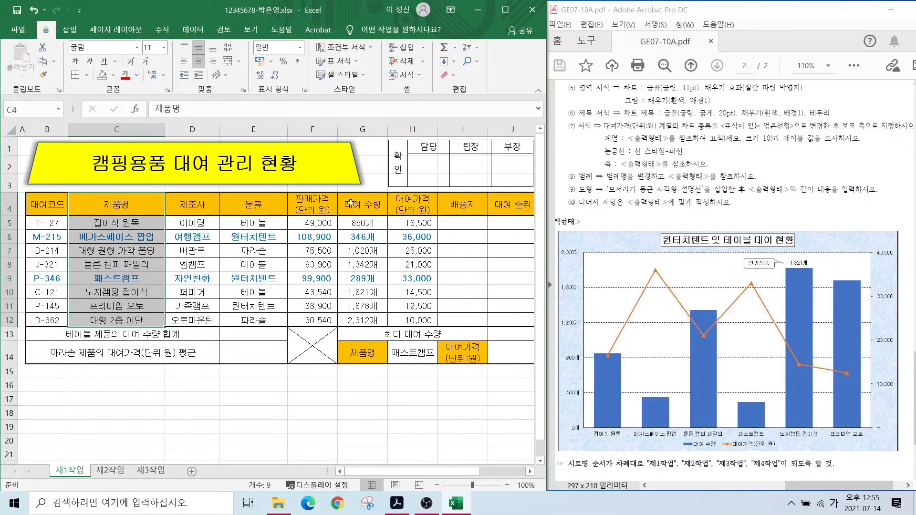
left_click_drag(351, 204, 415, 319)
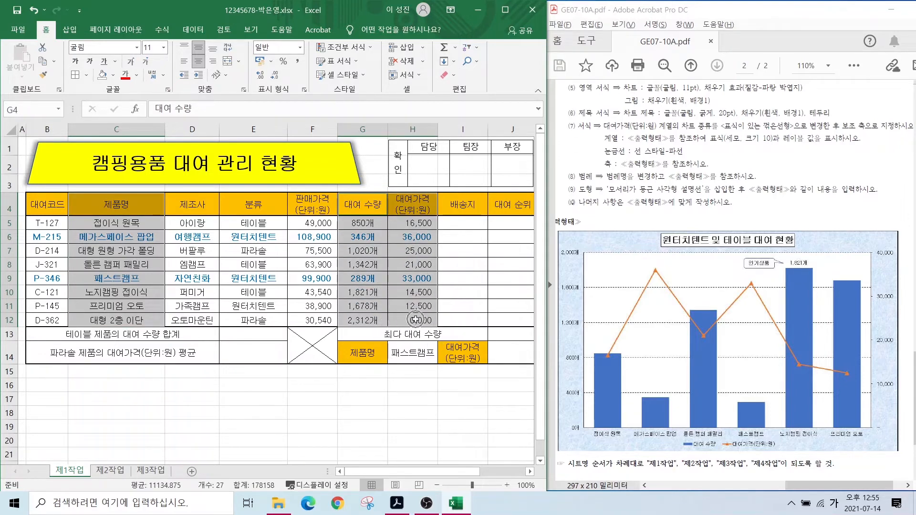
left_click(71, 33)
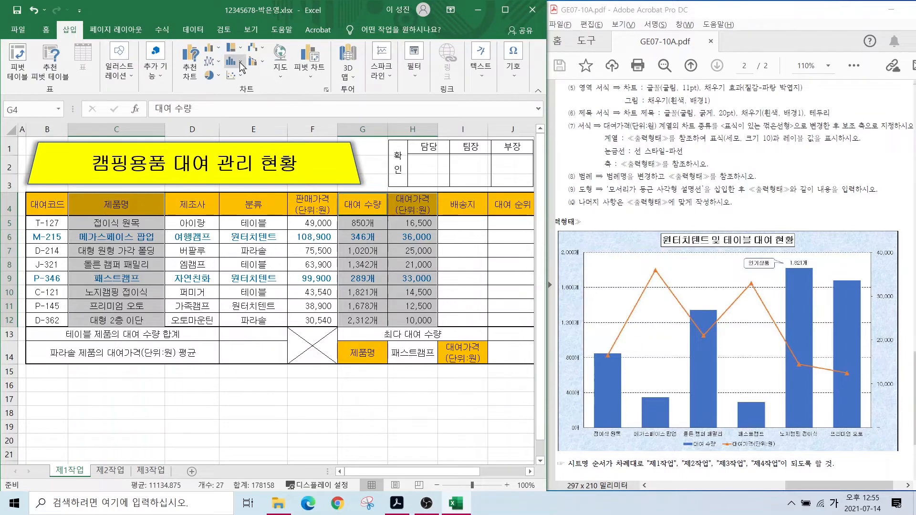
- Insert a 2D clustered column chart plotting 대여 수량 and 대여가격 for each product
left_click(208, 47)
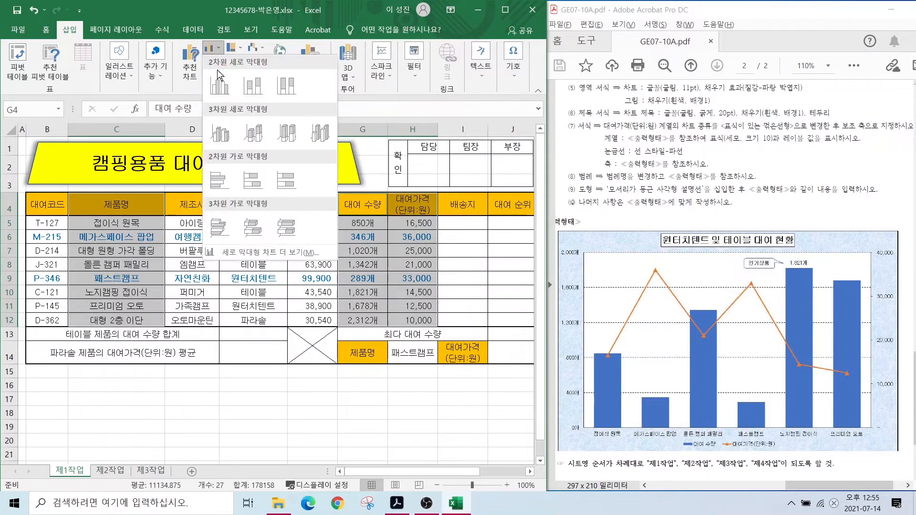
left_click(220, 86)
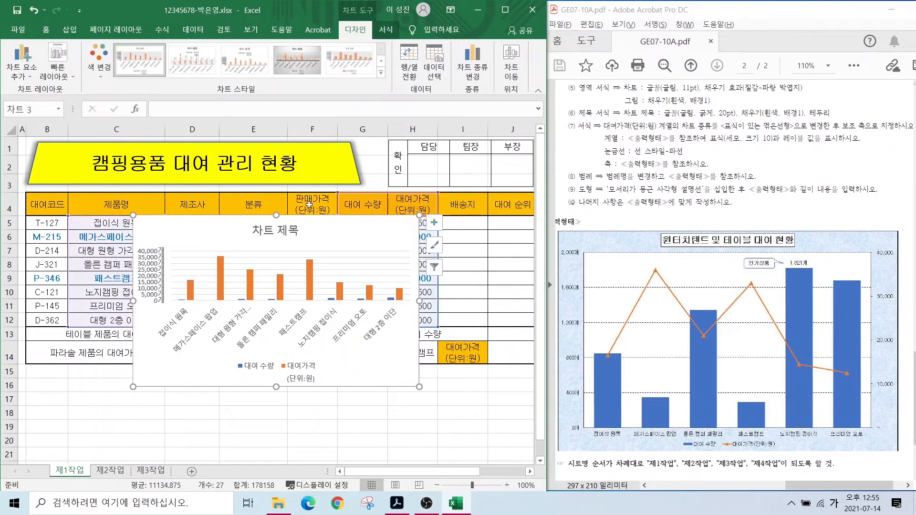
scroll(745, 177, "up", 3)
scroll(744, 176, "down", 1)
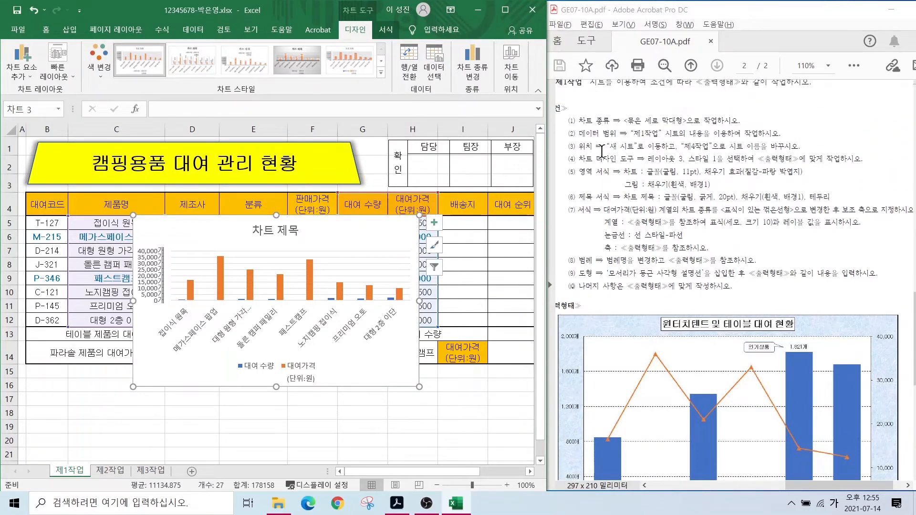
left_click_drag(604, 139, 729, 153)
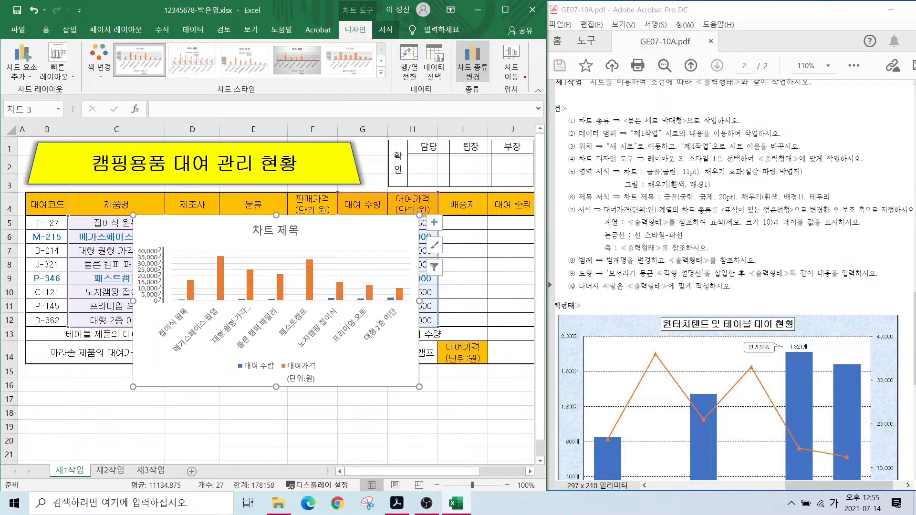
mouse_move(379, 46)
left_mouse_down()
mouse_move(335, 38)
mouse_move(385, 33)
left_mouse_up()
mouse_move(529, 85)
left_mouse_down()
mouse_move(518, 88)
mouse_move(529, 40)
mouse_move(536, 82)
left_mouse_up()
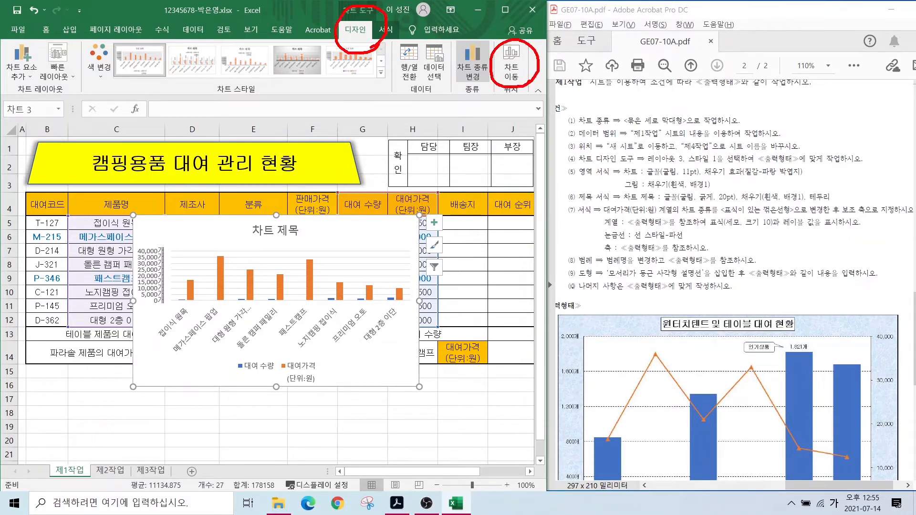
mouse_move(551, 113)
left_mouse_down()
mouse_move(523, 80)
mouse_move(554, 118)
left_mouse_up()
- Move the chart onto a new sheet named 제4작업
left_click(511, 67)
left_click(324, 211)
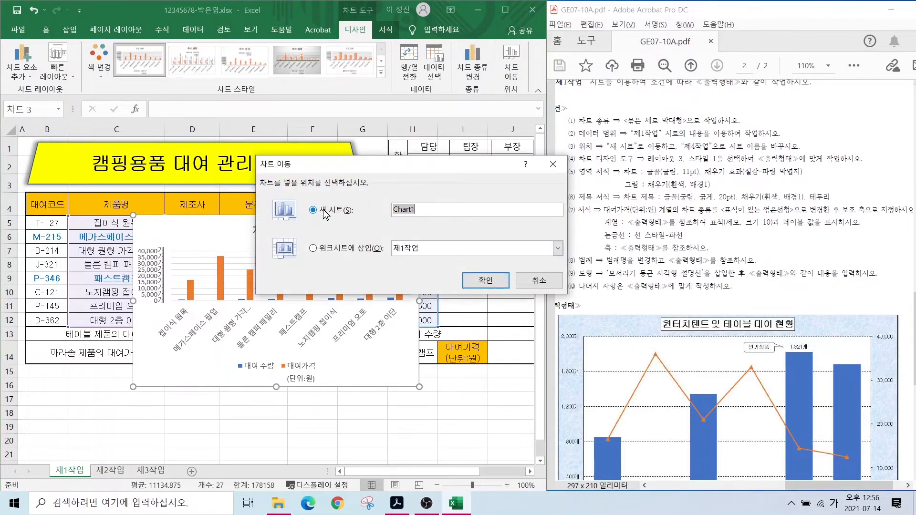
type("ㅈ4작ㅇ")
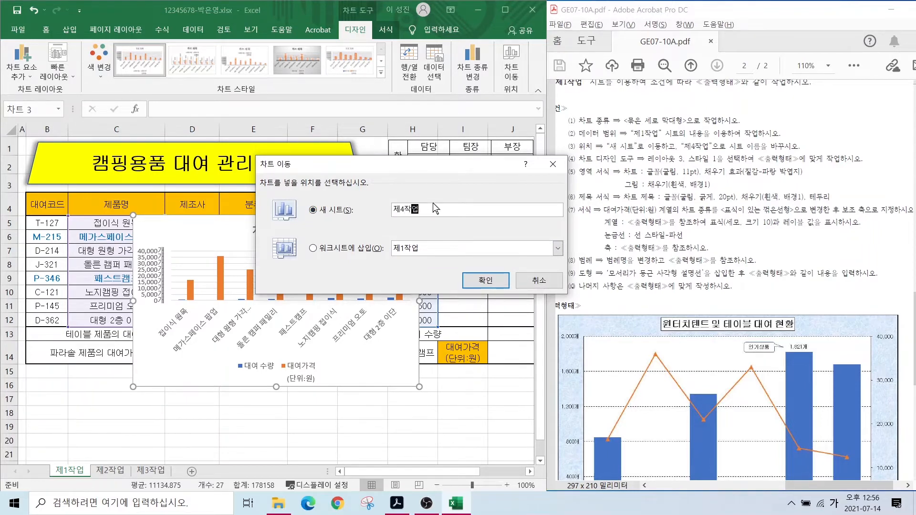
left_click(485, 281)
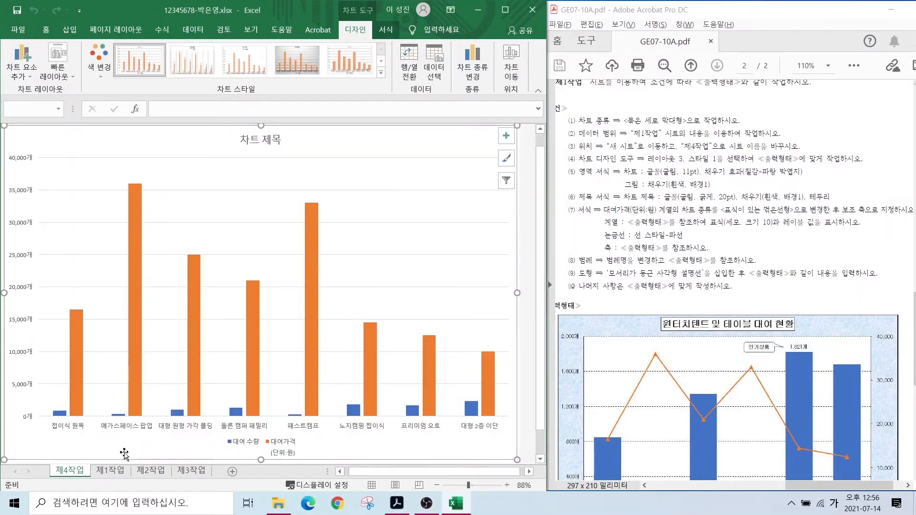
- Reorder the sheet tabs so 제4작업 sits after 제3작업
mouse_move(97, 480)
left_mouse_down()
mouse_move(57, 482)
mouse_move(98, 472)
mouse_move(88, 490)
left_mouse_up()
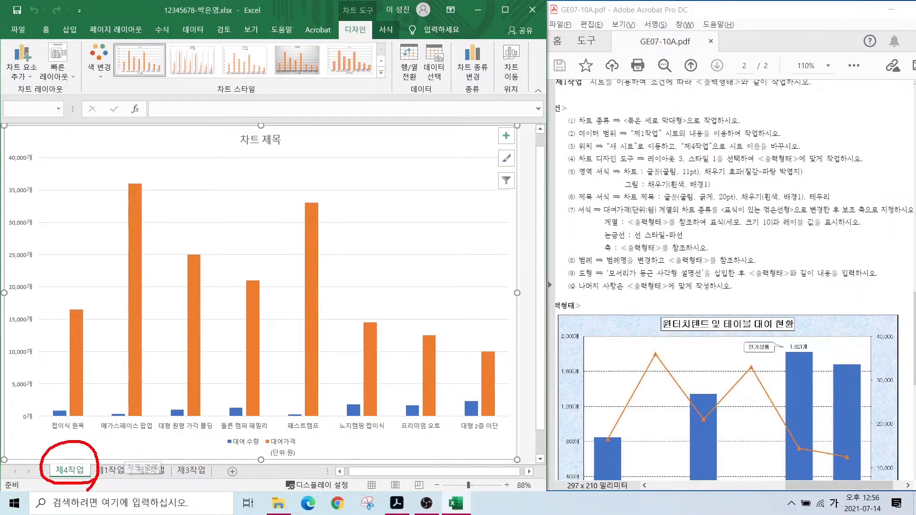
scroll(639, 430, "down", 4)
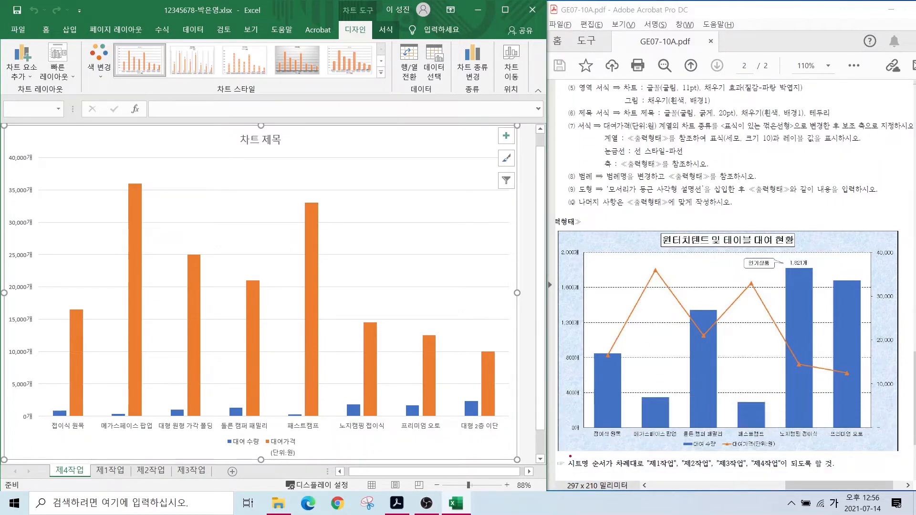
mouse_move(565, 455)
left_mouse_down()
mouse_move(629, 475)
mouse_move(814, 471)
left_mouse_up()
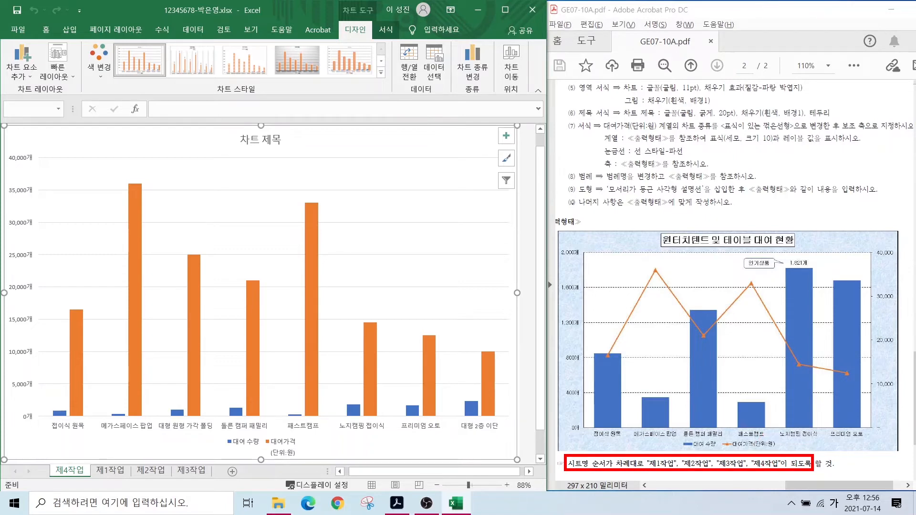
mouse_move(78, 469)
left_mouse_down()
mouse_move(53, 474)
mouse_move(80, 473)
mouse_move(98, 437)
mouse_move(203, 437)
mouse_move(223, 463)
left_mouse_up()
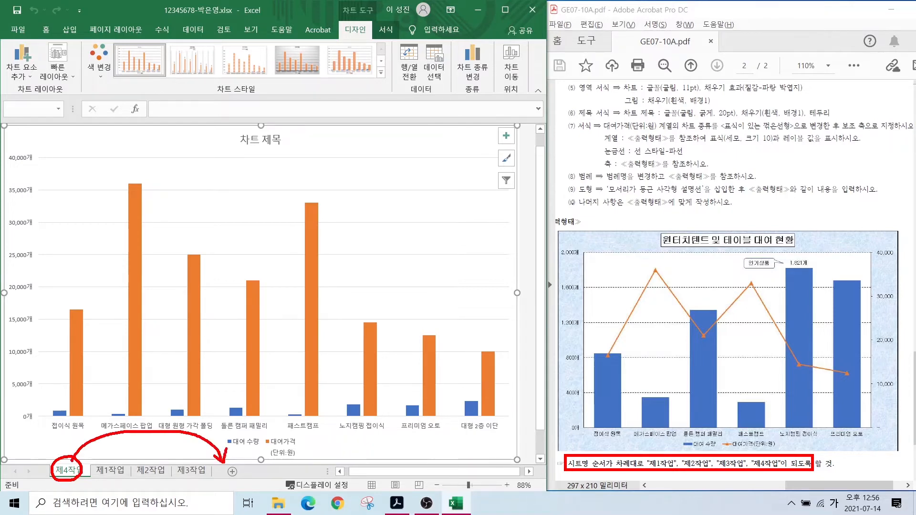
key("Escape")
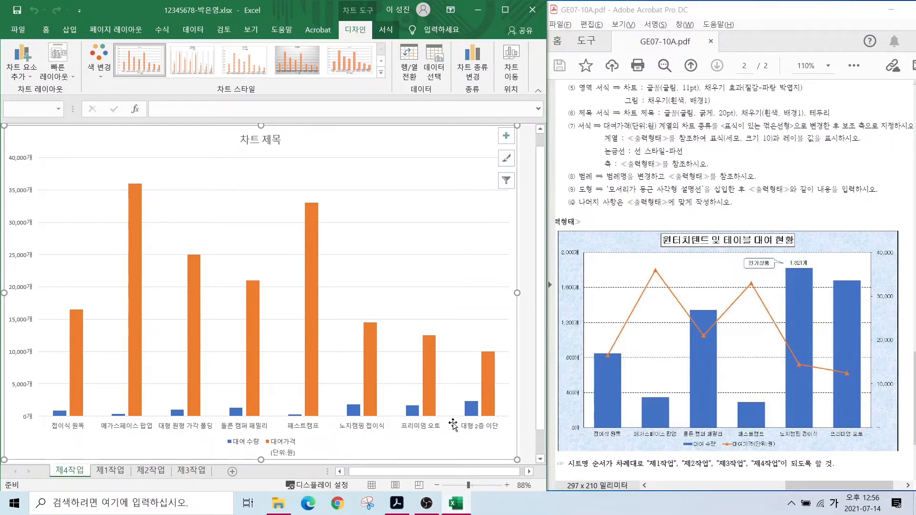
left_click_drag(67, 477, 218, 471)
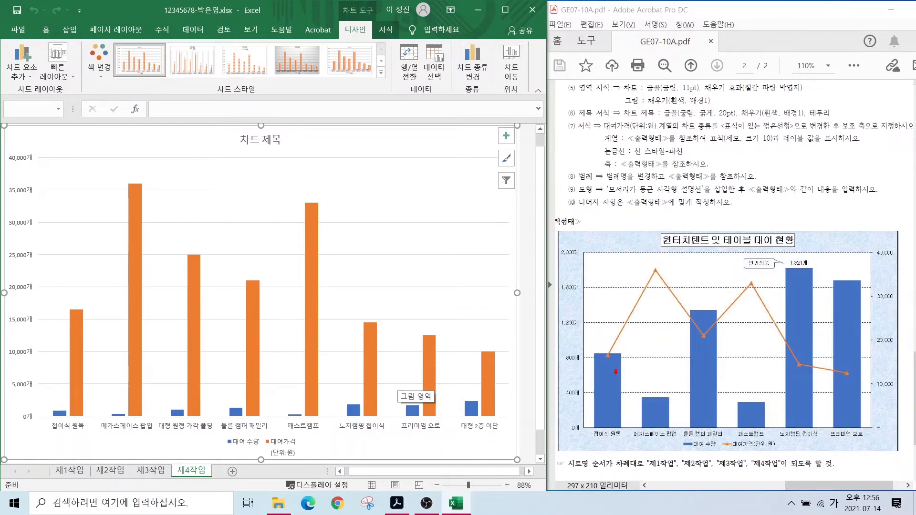
mouse_move(616, 372)
left_mouse_down()
mouse_move(608, 393)
mouse_move(651, 416)
left_mouse_up()
mouse_move(710, 377)
left_mouse_down()
mouse_move(703, 396)
mouse_move(749, 417)
left_mouse_up()
left_click_drag(859, 369, 853, 388)
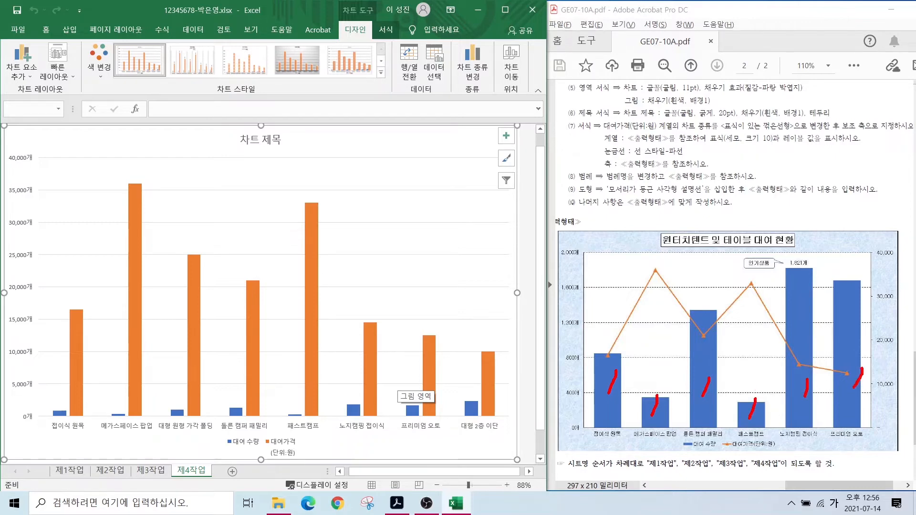
left_click_drag(145, 315, 135, 335)
left_click_drag(200, 318, 191, 339)
left_click_drag(251, 331, 246, 350)
left_click_drag(375, 330, 372, 350)
left_click_drag(432, 338, 429, 355)
left_click_drag(501, 350, 490, 379)
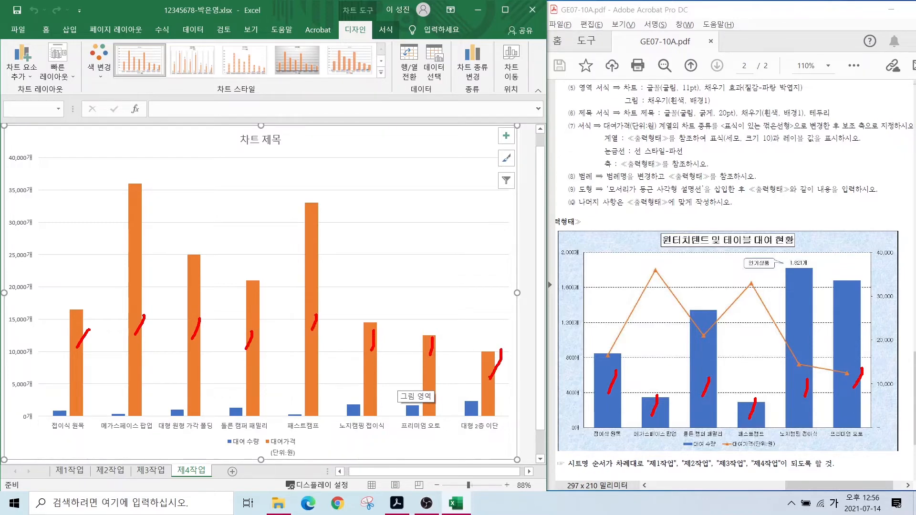
key("Escape")
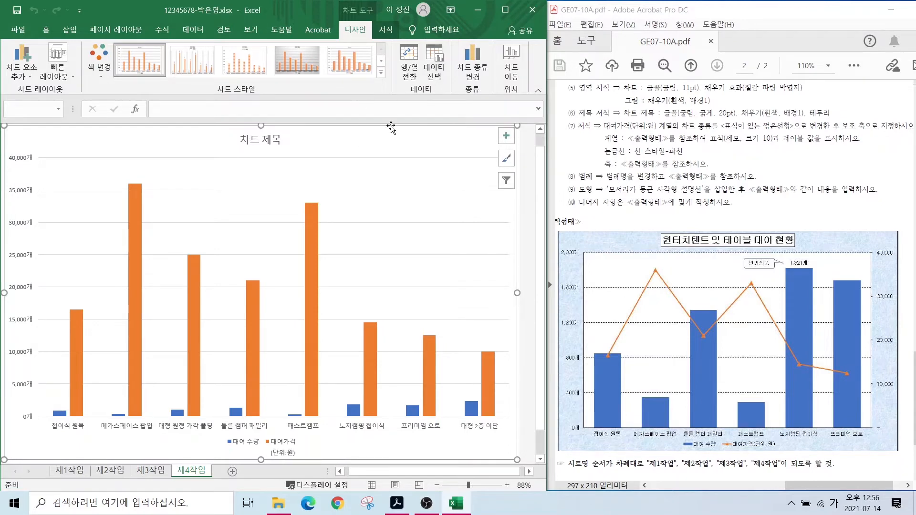
- Untick 대형 원형 가각 폴딩 and 대형 2층 이단 from the chart's category axis labels
left_click(433, 71)
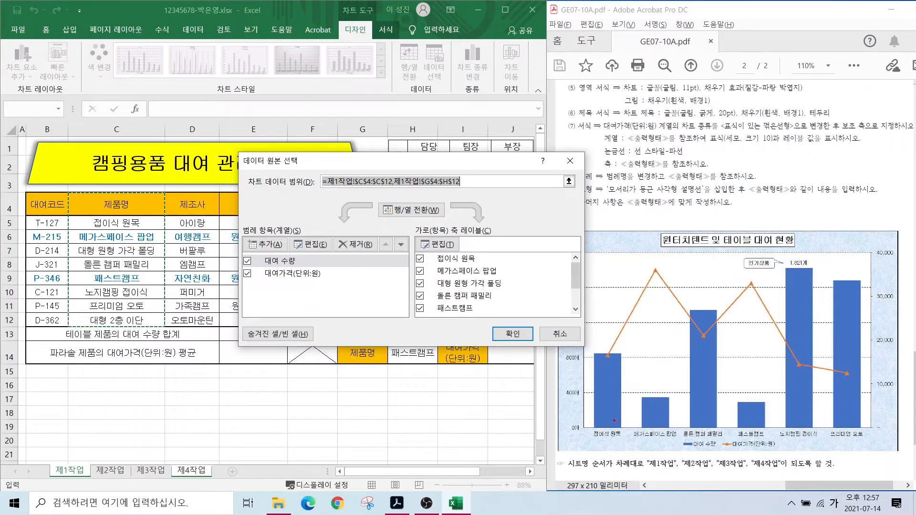
left_click_drag(602, 427, 618, 453)
mouse_move(652, 442)
left_mouse_down()
mouse_move(636, 419)
mouse_move(658, 435)
mouse_move(699, 426)
left_mouse_up()
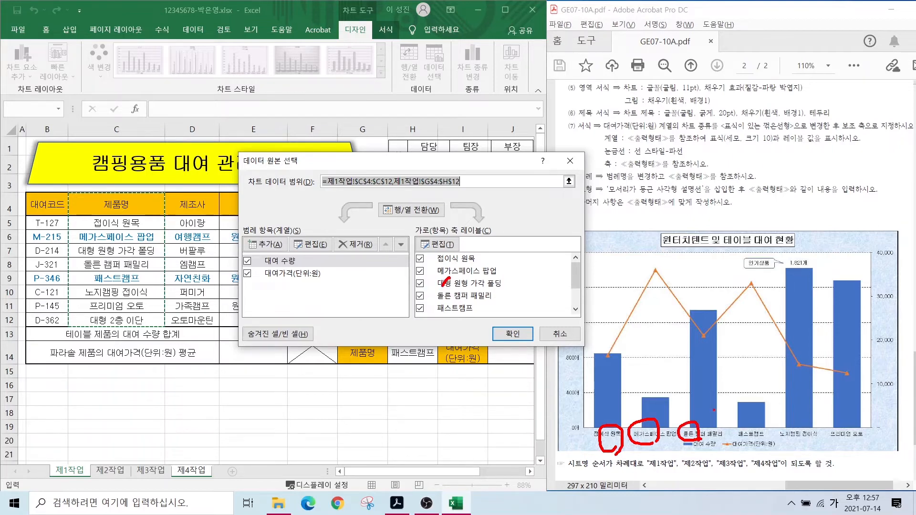
mouse_move(759, 441)
left_mouse_down()
mouse_move(737, 446)
mouse_move(757, 428)
mouse_move(755, 441)
mouse_move(805, 427)
mouse_move(848, 431)
left_mouse_up()
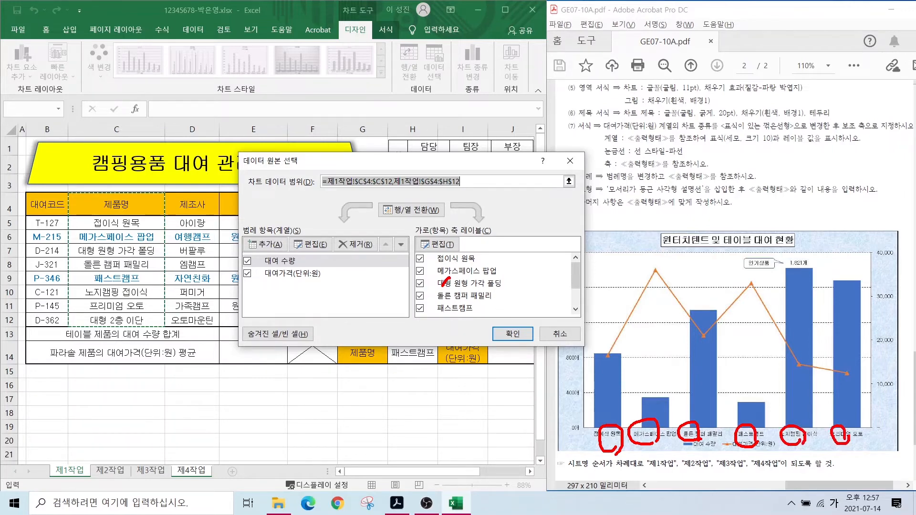
key("Escape")
left_click(520, 284)
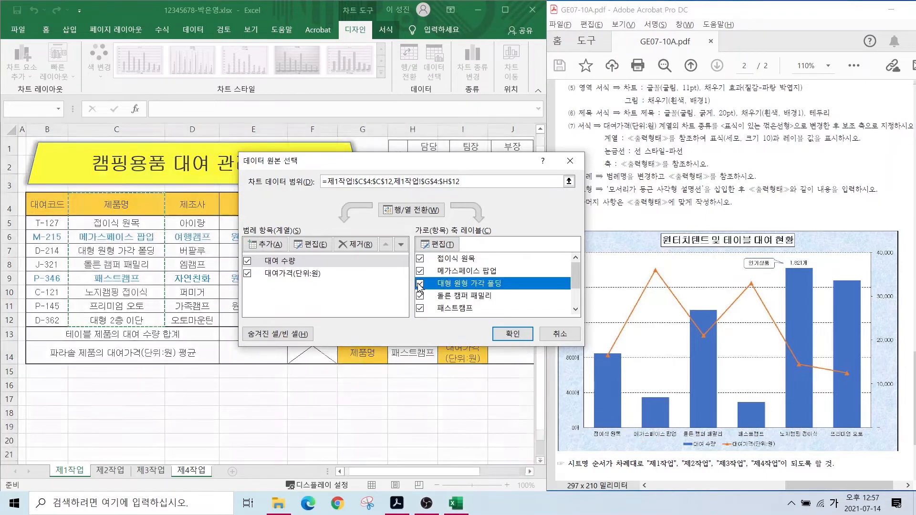
left_click(420, 284)
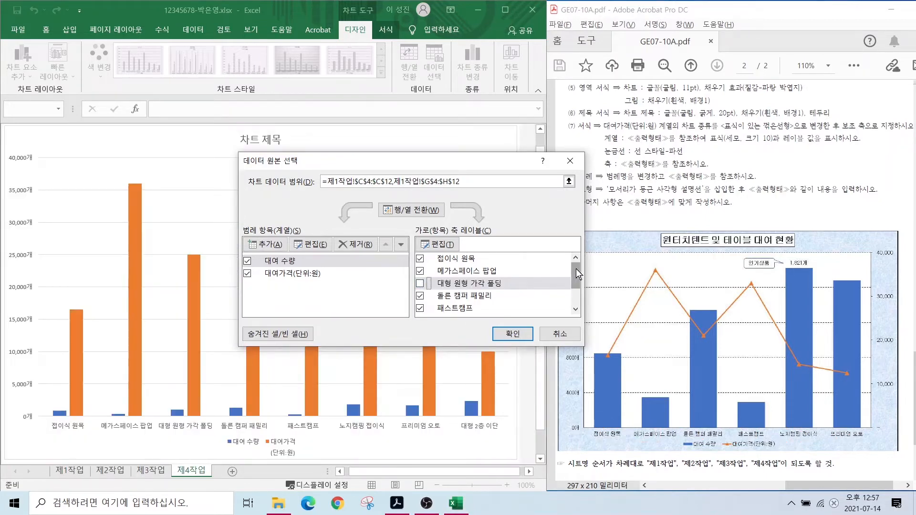
scroll(576, 269, "down", 1)
left_click(420, 309)
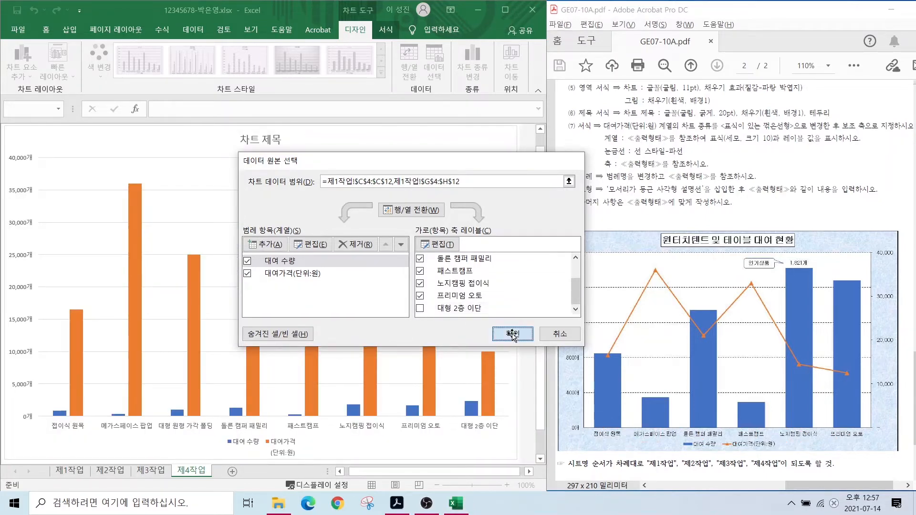
left_click(512, 333)
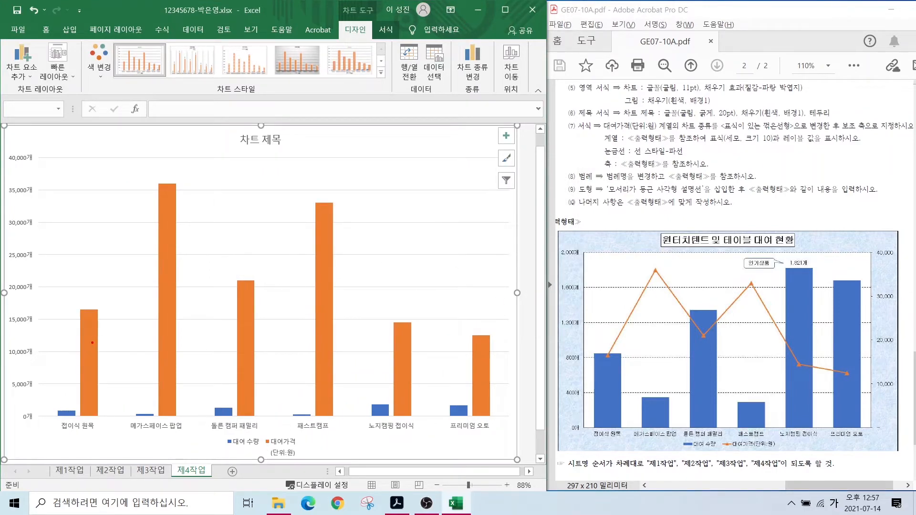
- Apply Quick Layout 3 and Chart Style 1 to the chart
mouse_move(93, 343)
left_mouse_down()
mouse_move(118, 314)
mouse_move(199, 297)
left_mouse_up()
left_click_drag(233, 326, 264, 302)
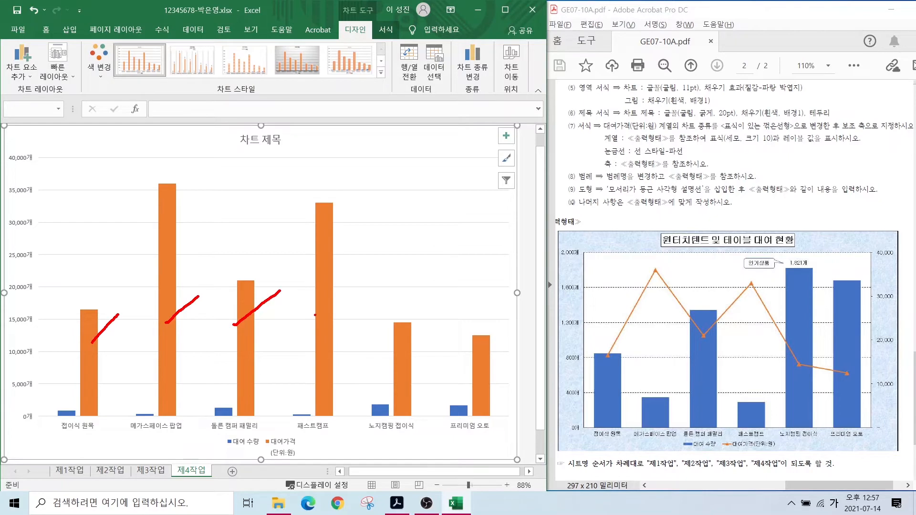
left_click_drag(315, 315, 350, 288)
left_click_drag(379, 353, 409, 326)
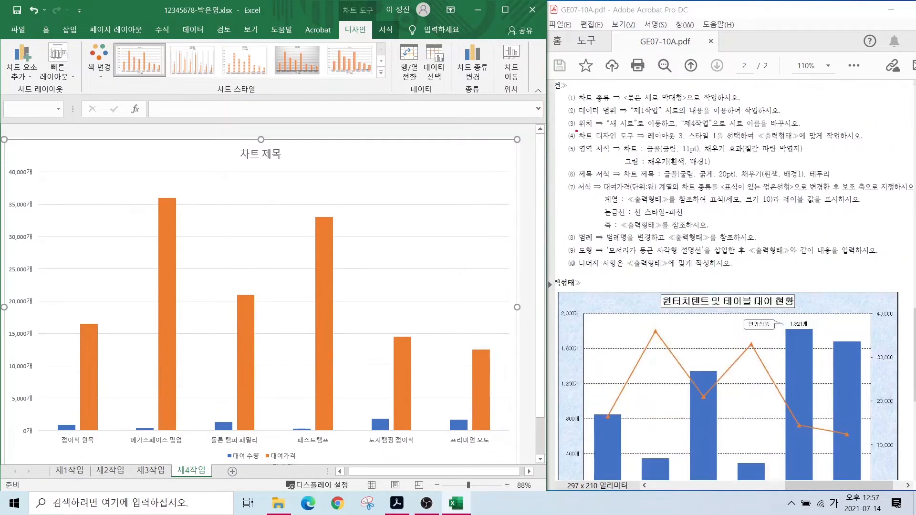
left_click_drag(680, 138, 675, 126)
mouse_move(729, 143)
left_mouse_down()
mouse_move(711, 122)
mouse_move(725, 144)
left_mouse_up()
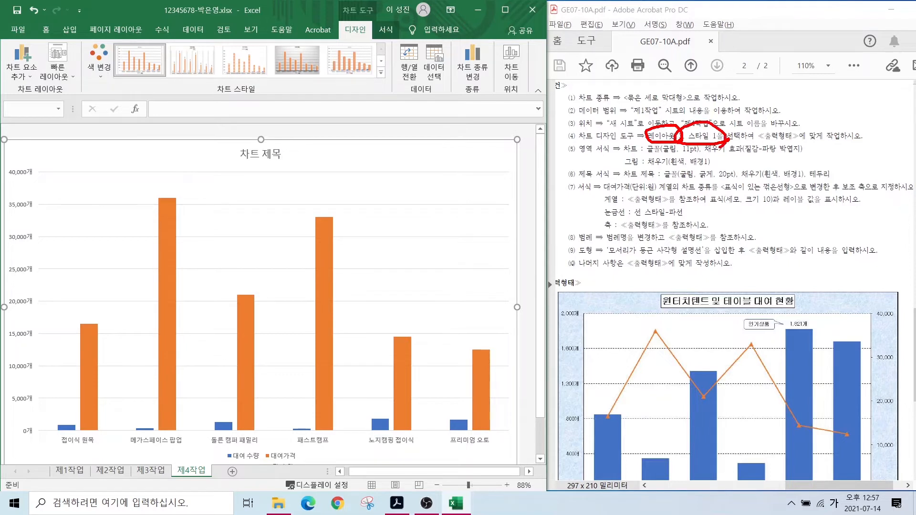
key("Escape")
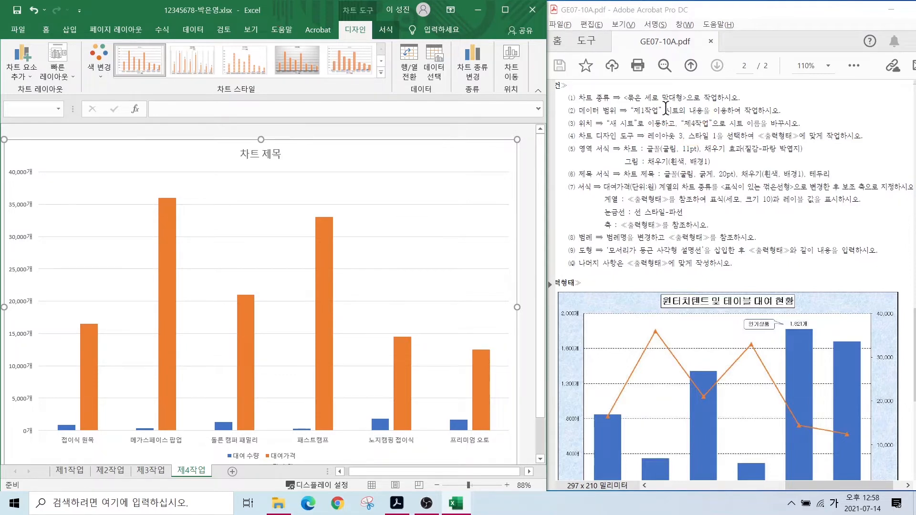
left_click(58, 71)
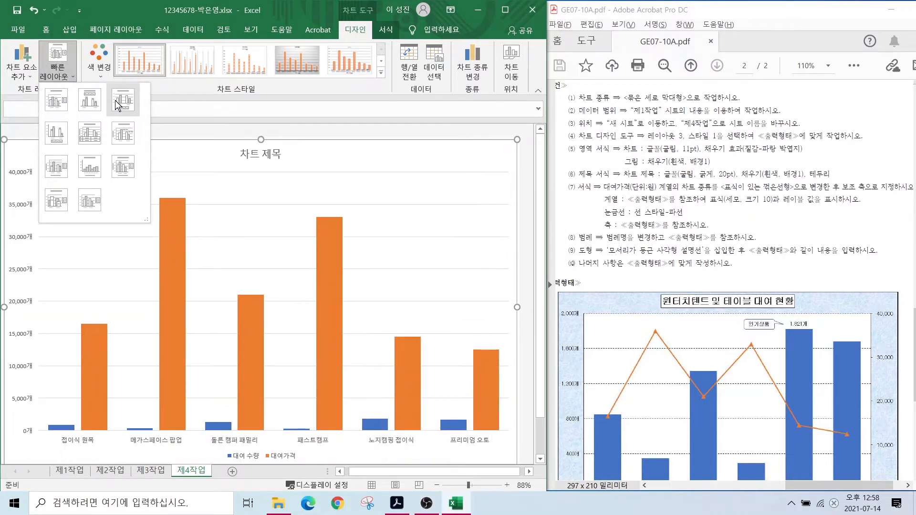
left_click(115, 100)
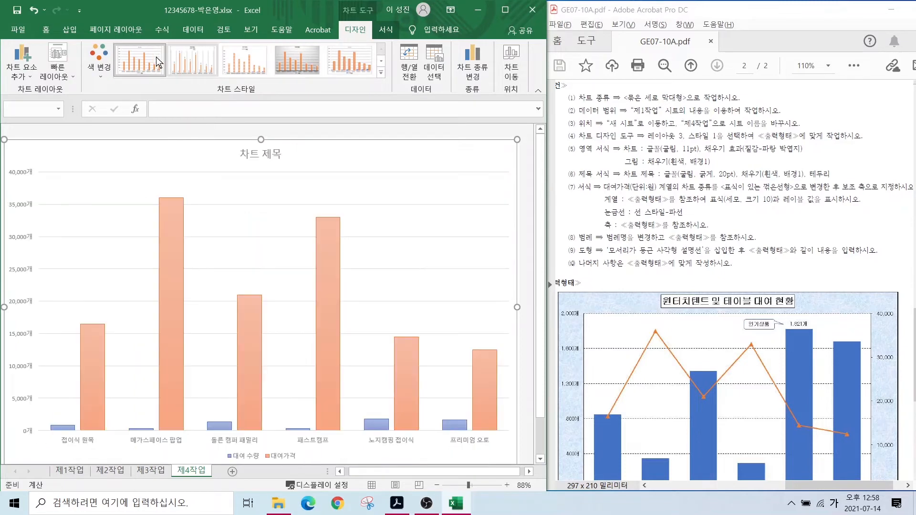
left_click(139, 59)
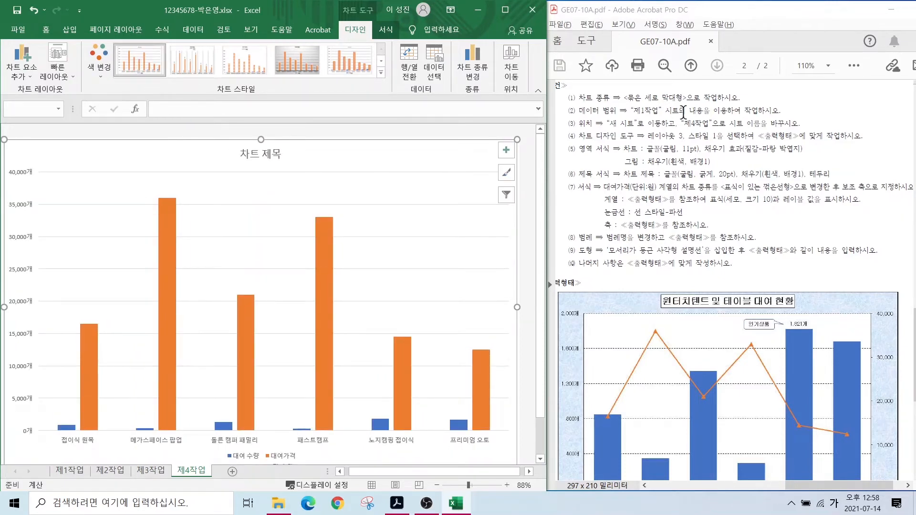
- Select the whole chart area, noting the 굴림 11pt and white plot-fill requirements
left_click(257, 153)
left_click_drag(640, 140, 720, 155)
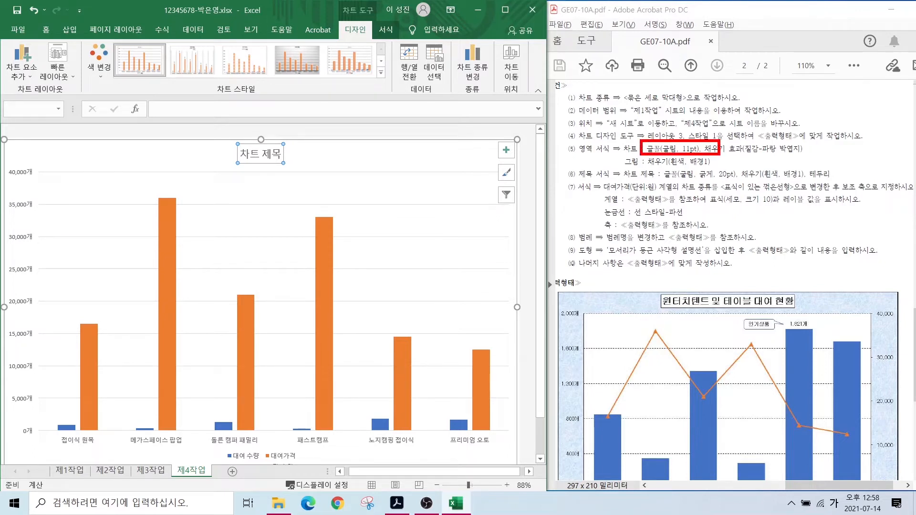
left_click_drag(636, 153, 720, 171)
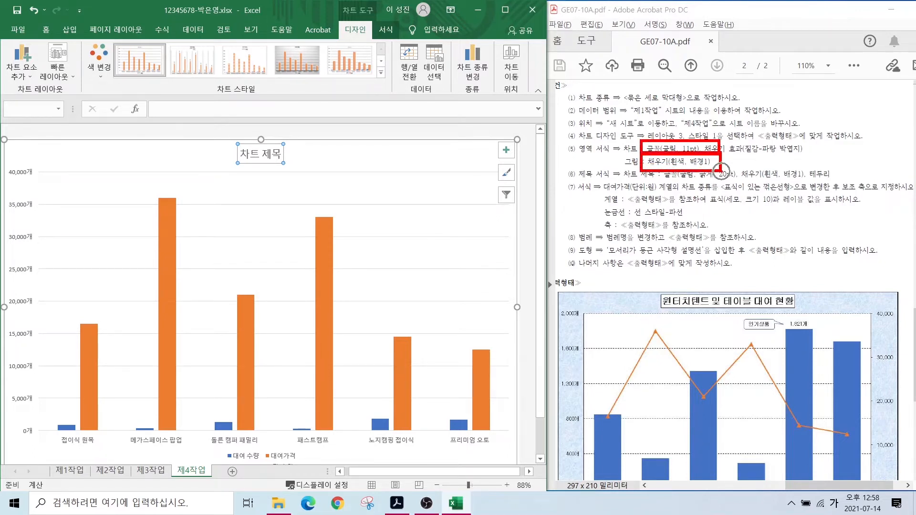
key("Escape")
left_click(209, 169)
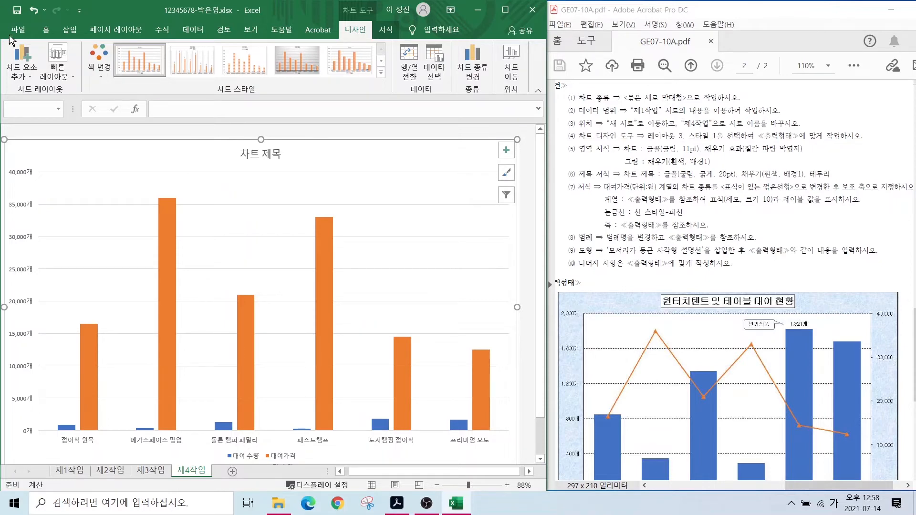
- Set the chart text font to 굴림 at 11 pt
left_click(46, 30)
left_click(103, 46)
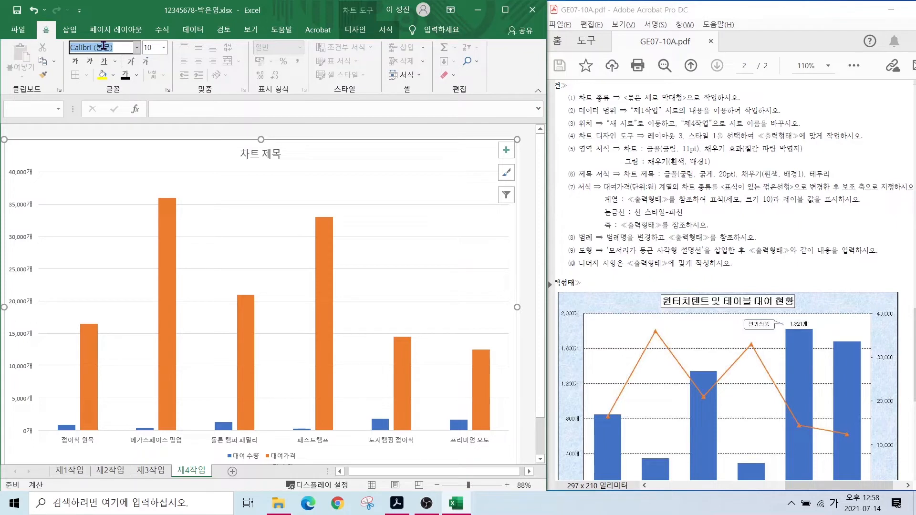
type("ㄱㅜㄹㄹㅣㅁ")
key("Tab")
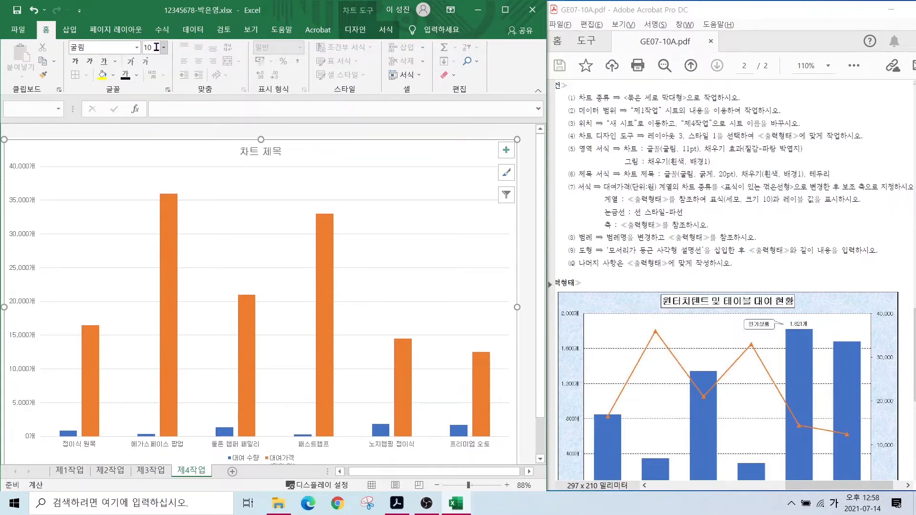
type("11")
key("Return")
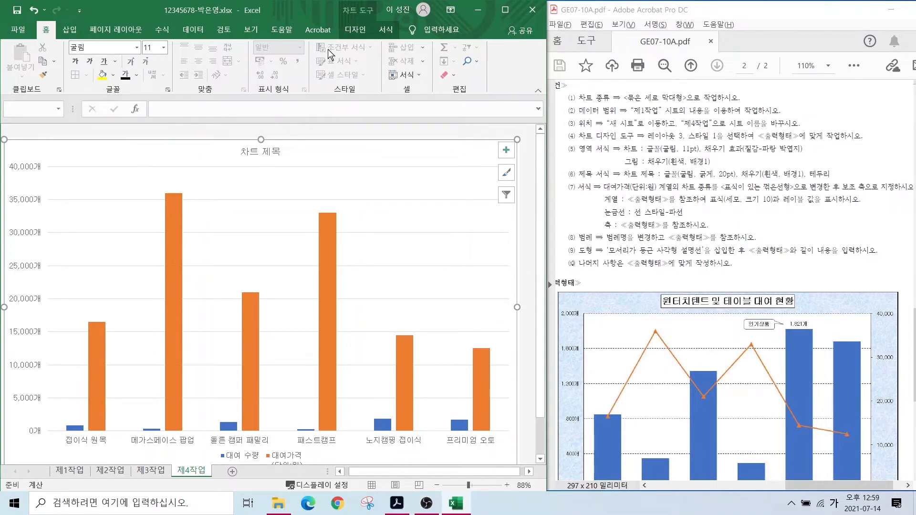
- Fill the chart area with the light-blue tissue-paper texture
left_click(386, 30)
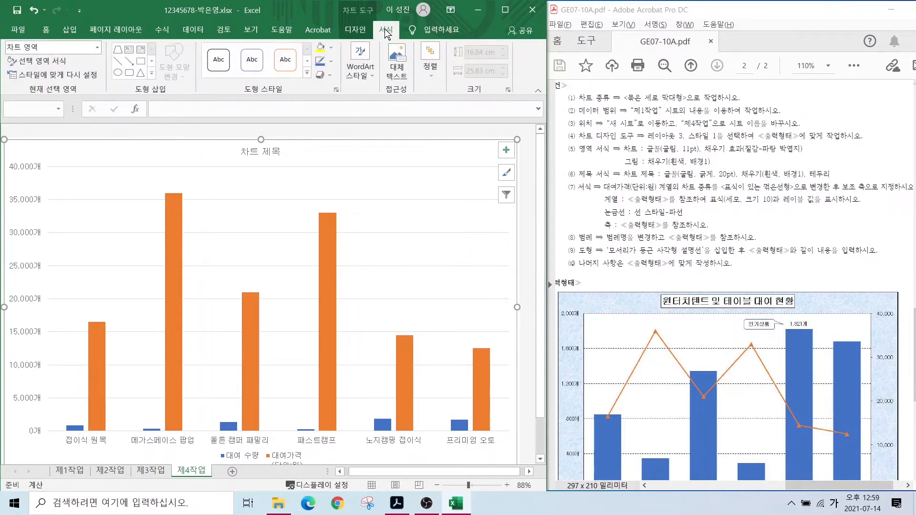
mouse_move(401, 34)
left_mouse_down()
mouse_move(388, 14)
mouse_move(400, 49)
left_mouse_up()
left_click_drag(334, 48, 380, 74)
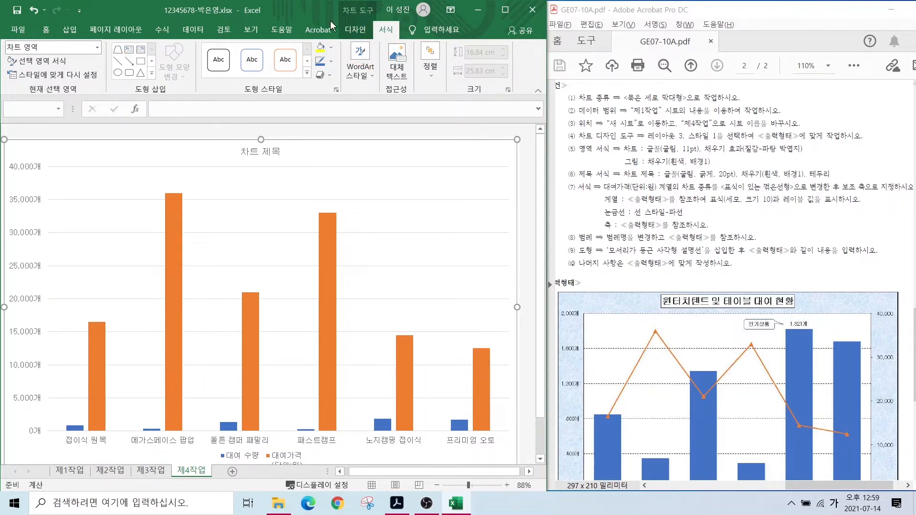
left_click(319, 48)
left_click(332, 49)
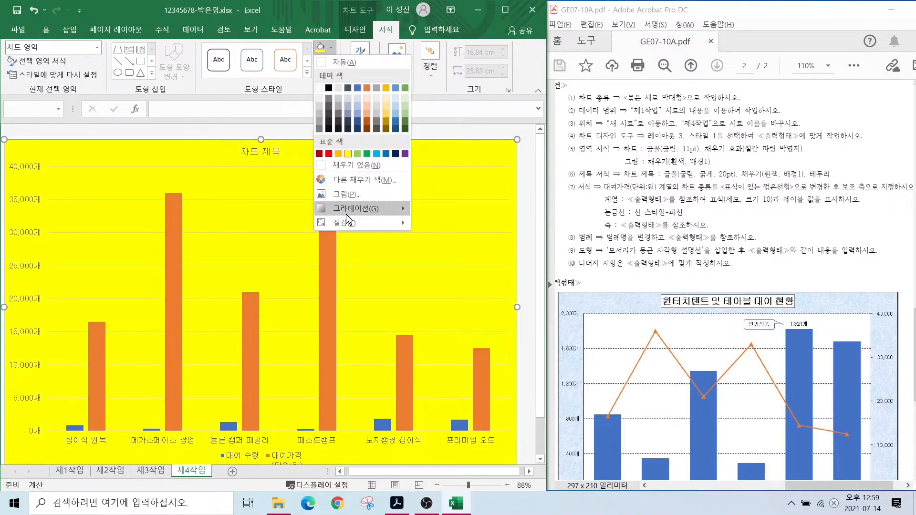
mouse_move(346, 220)
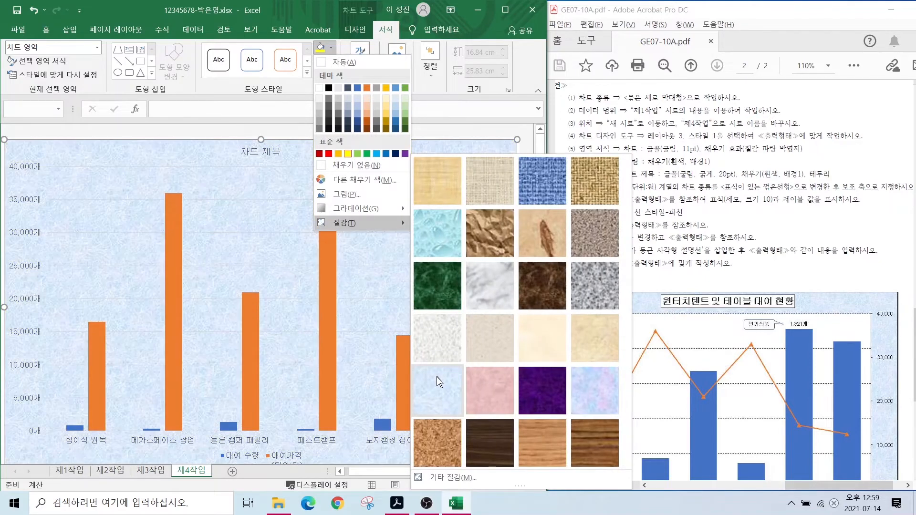
left_click(437, 377)
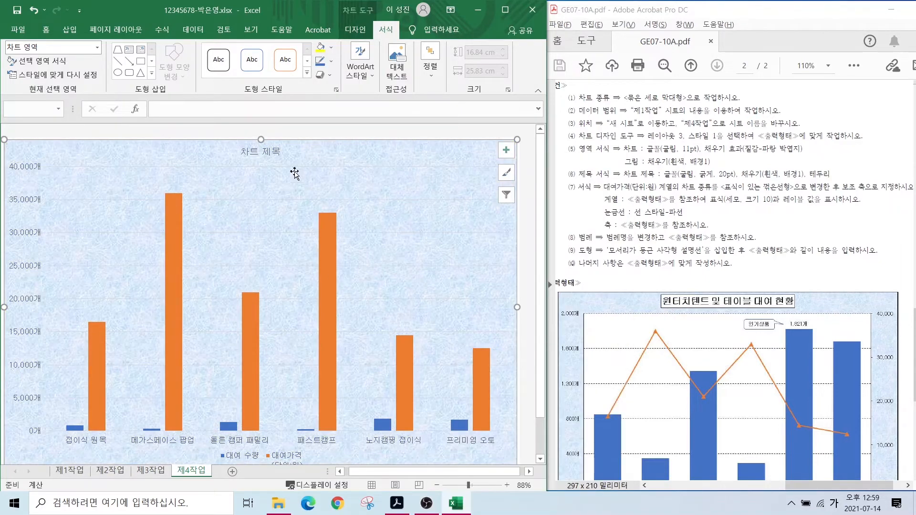
- Fill the plot area with white
left_click(261, 180)
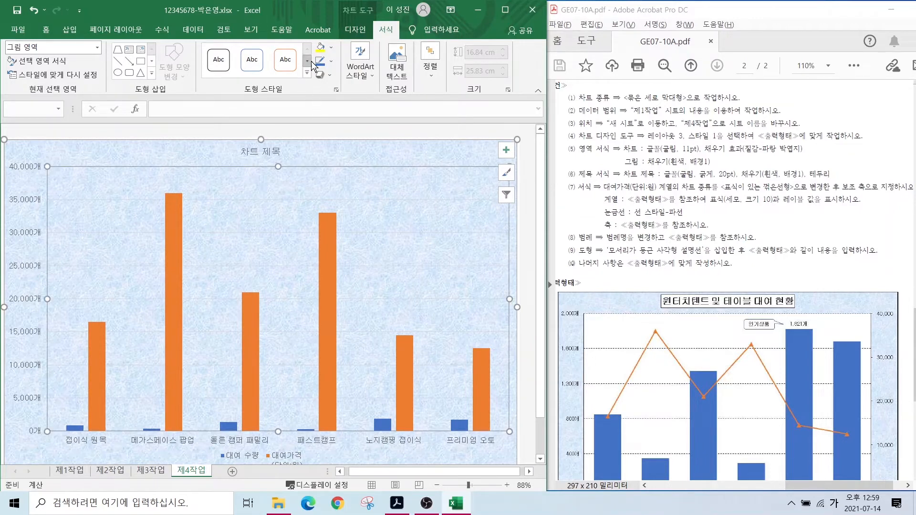
left_click(331, 48)
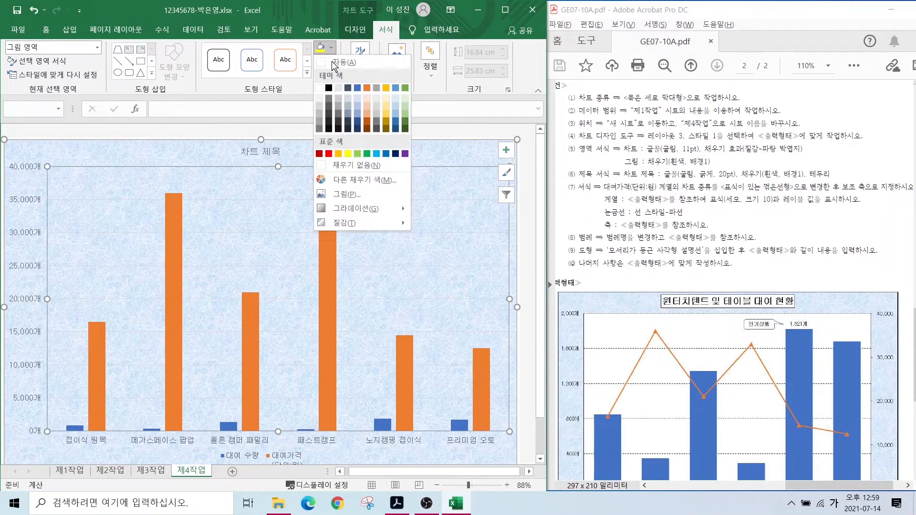
left_click(320, 87)
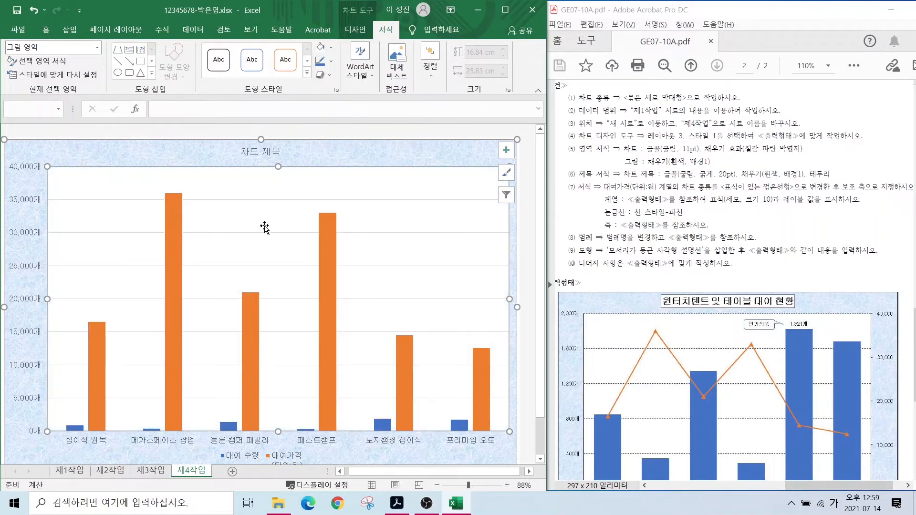
- Retitle the chart '원터치텐트 및 테이블 대여 현황'
left_click(256, 156)
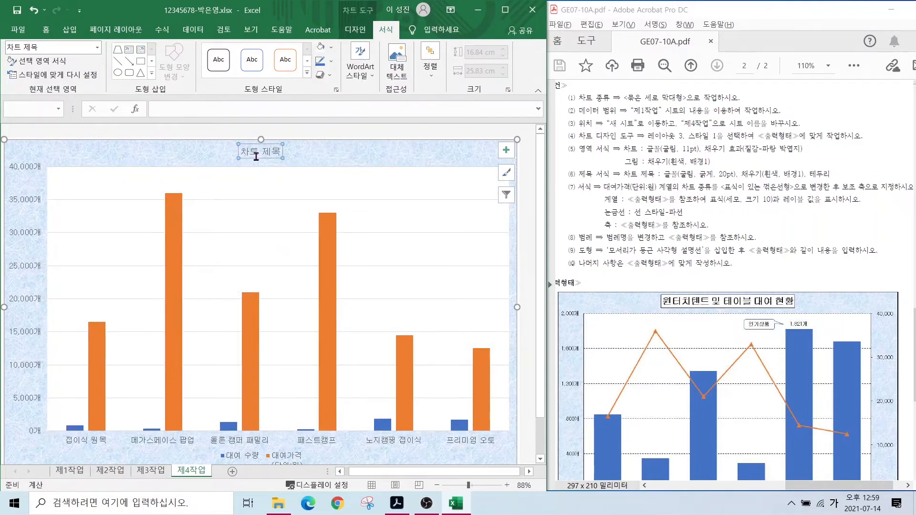
left_click(160, 109)
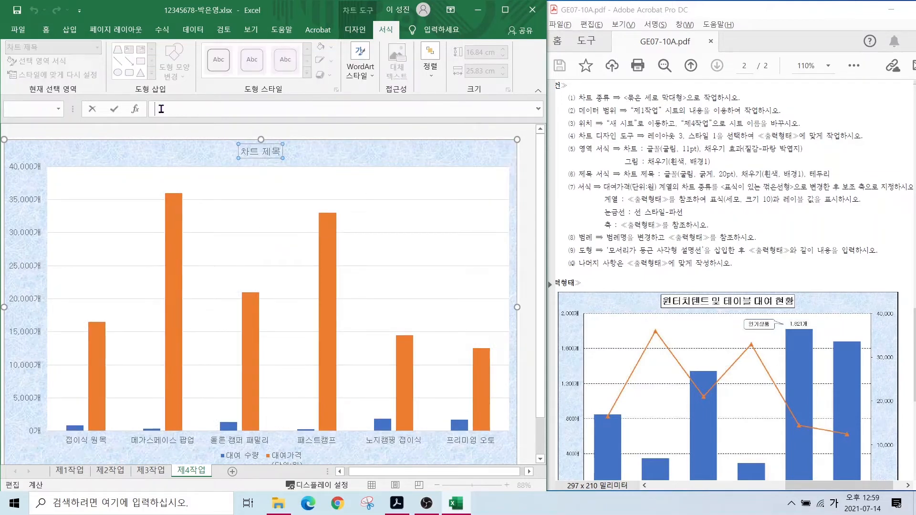
type("윈터치텐트 ㅁ및 테이블 대여 현황")
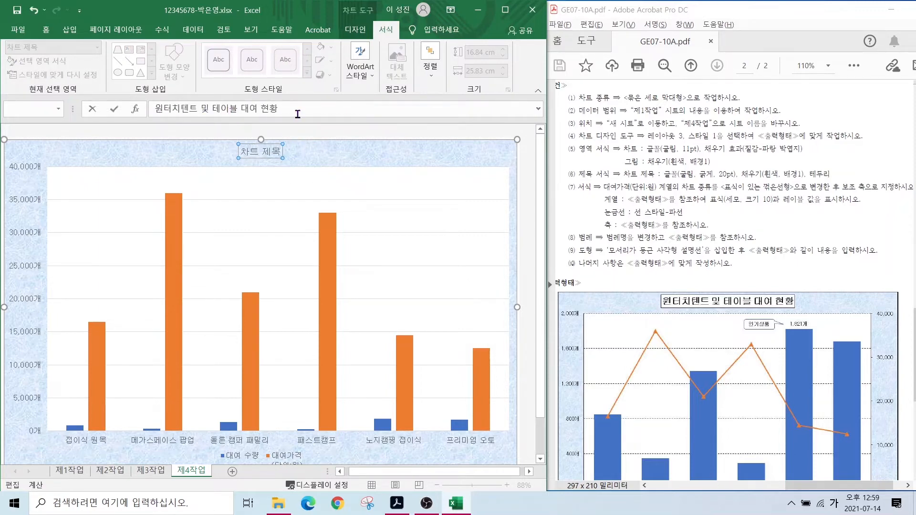
key("Return")
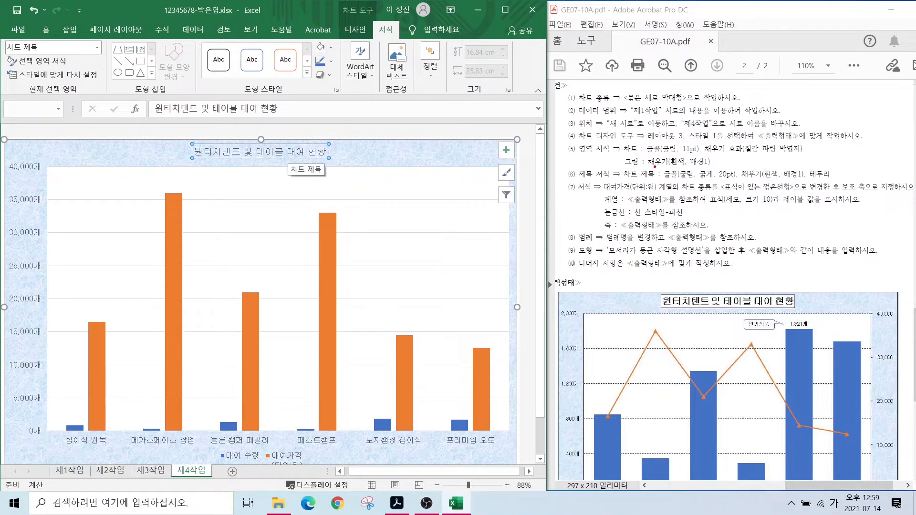
- Make the chart title 20 pt and bold
left_click_drag(655, 167, 833, 181)
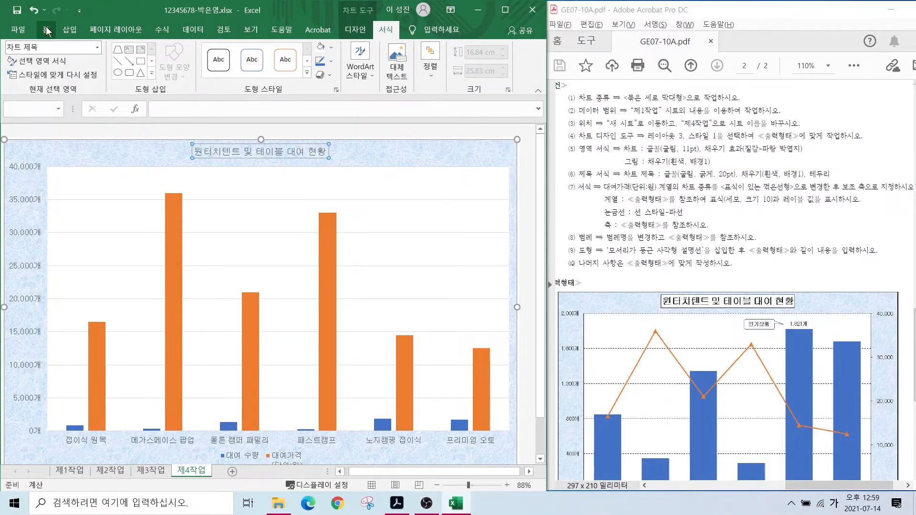
left_click(46, 29)
left_click(152, 47)
type("20")
key("Return")
left_click(151, 48)
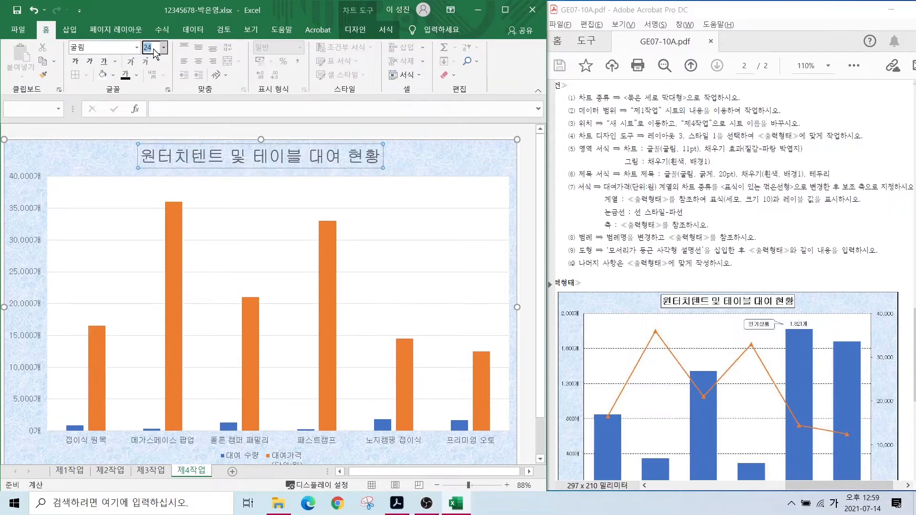
type("20")
key("Return")
left_click(75, 62)
- Give the title box a white fill and a black outline
left_click(386, 29)
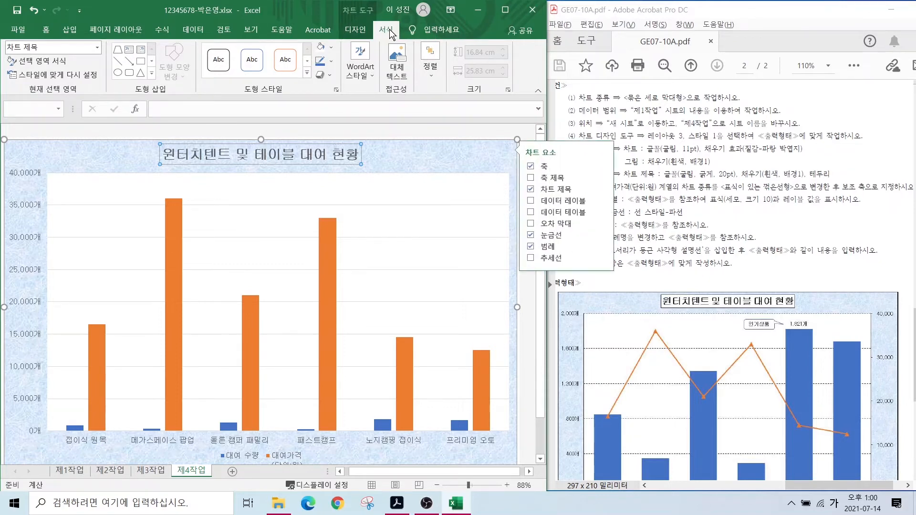
left_click(331, 47)
left_click(323, 88)
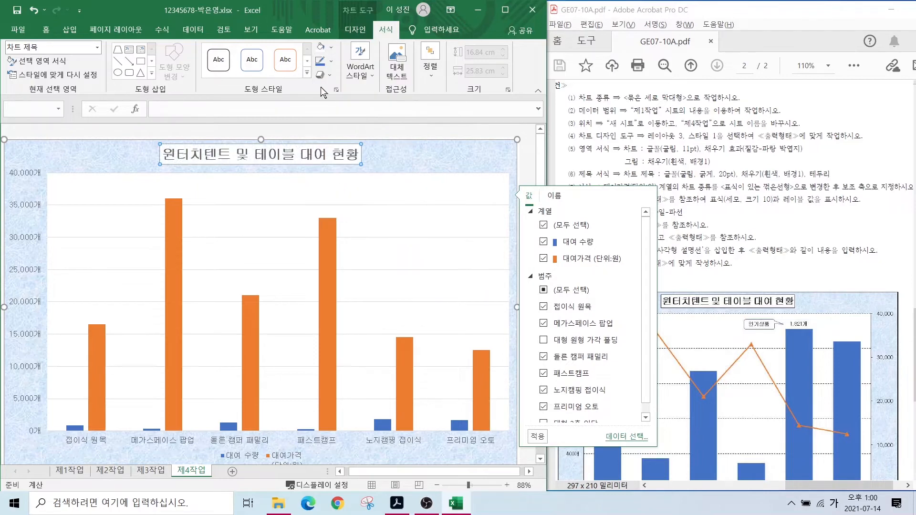
left_click(332, 62)
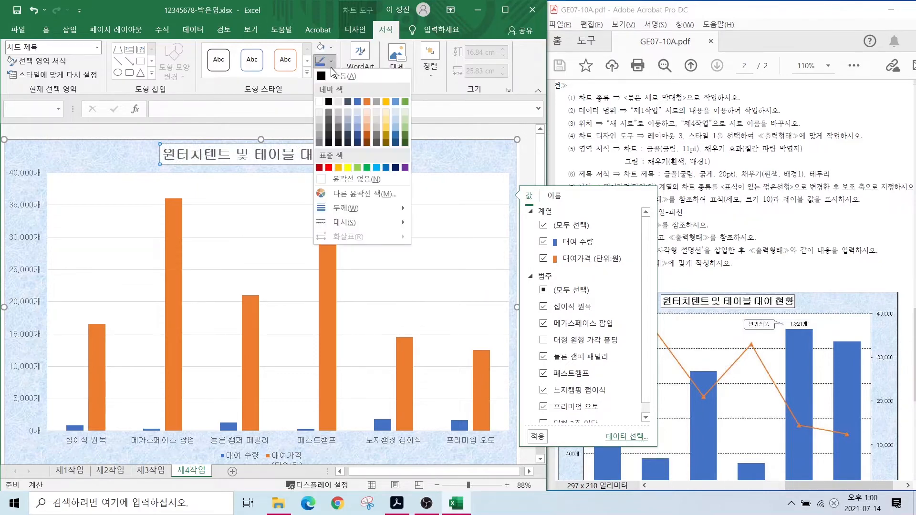
left_click(329, 101)
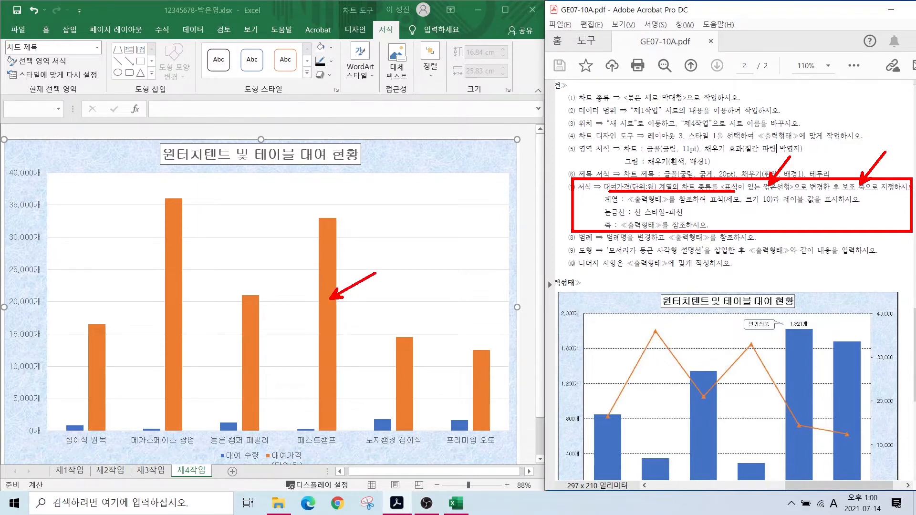
- Change the 대여가격 series to Line with Markers plotted on the secondary axis
left_click(179, 222)
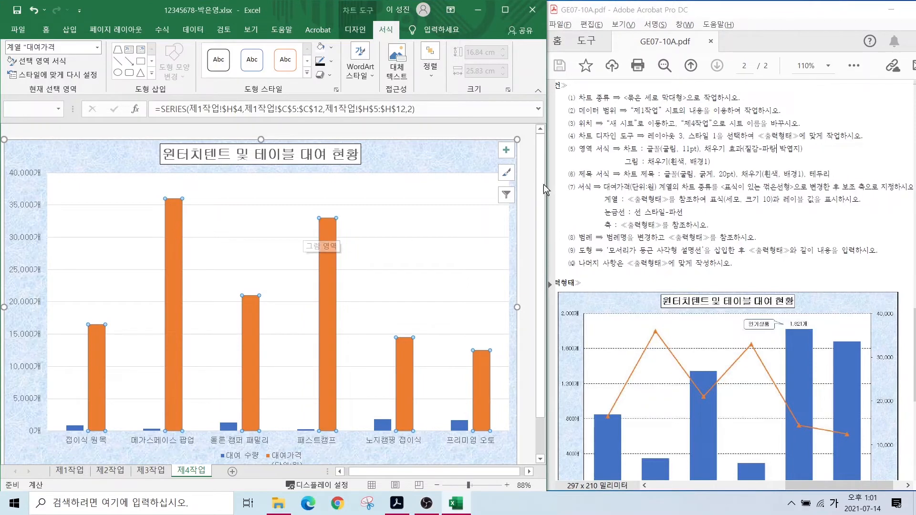
right_click(170, 228)
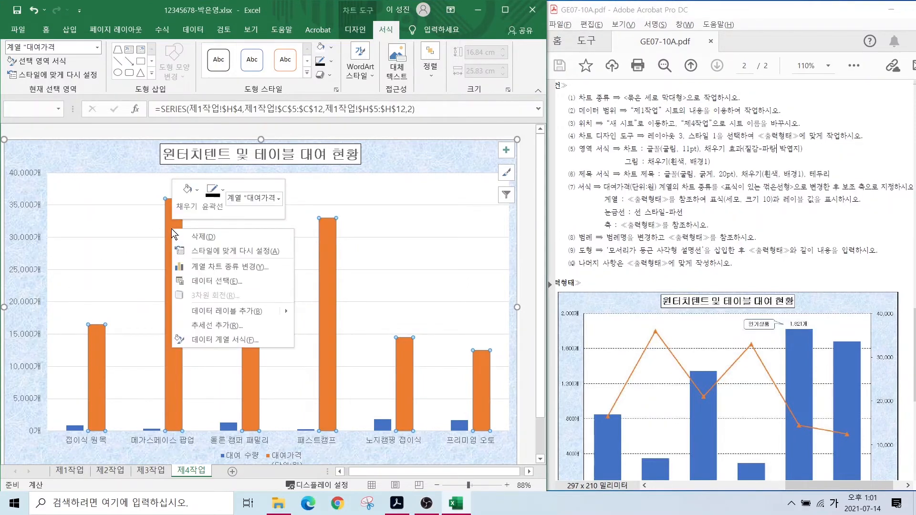
left_click(216, 266)
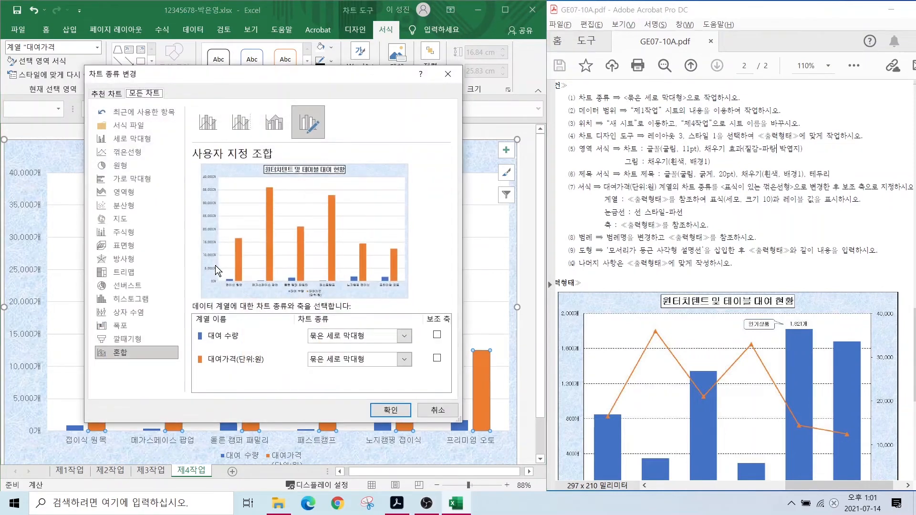
left_click(346, 358)
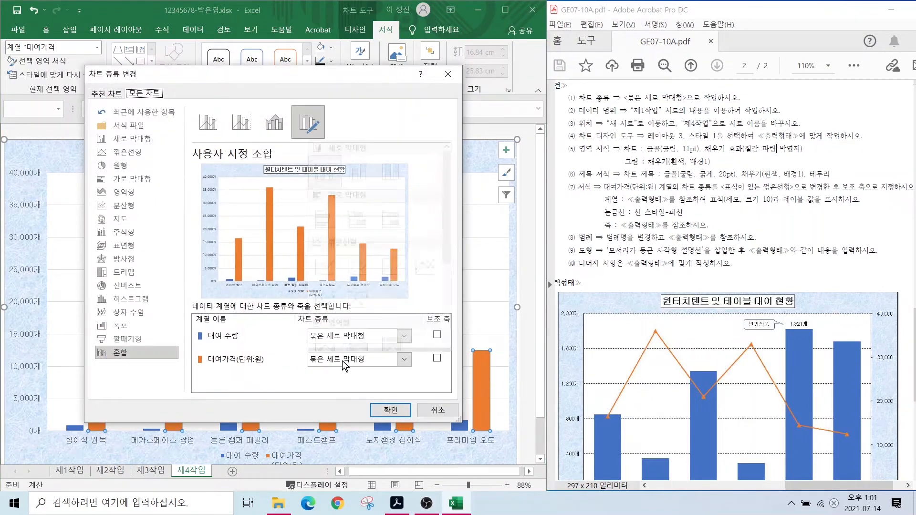
left_click(424, 258)
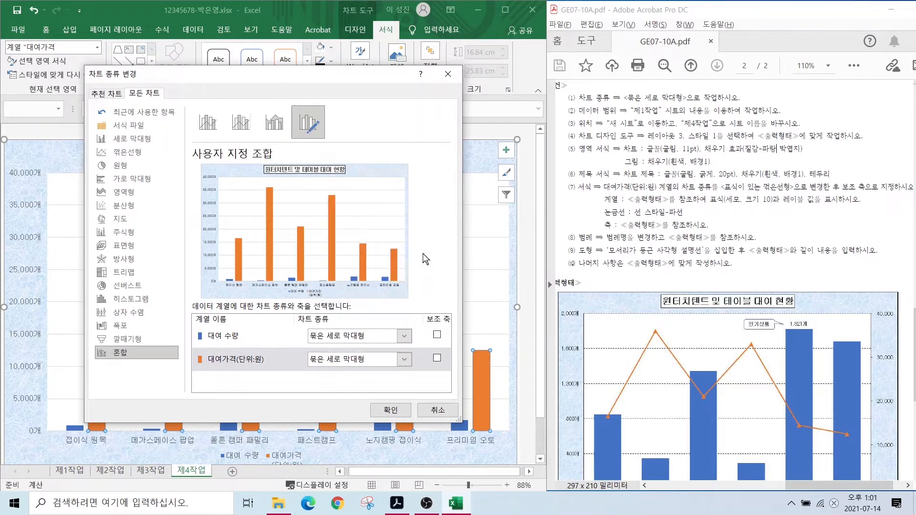
left_click(436, 361)
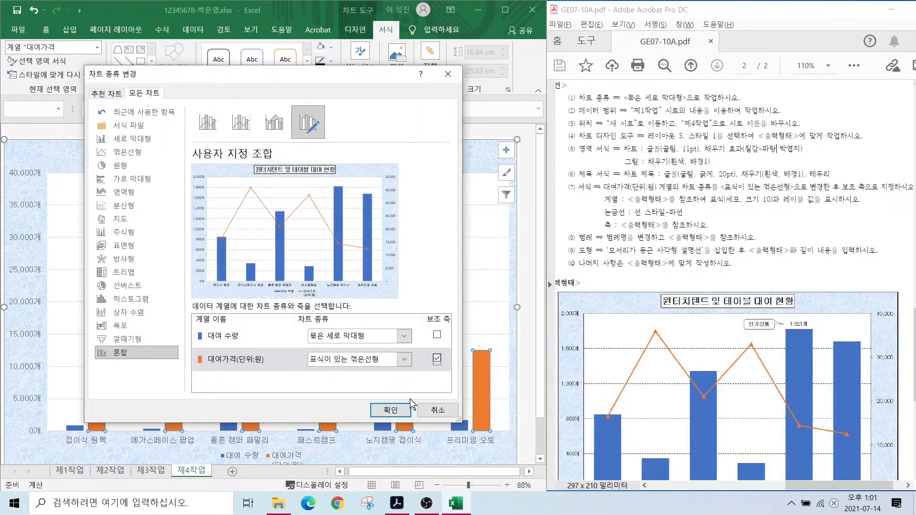
left_click(390, 410)
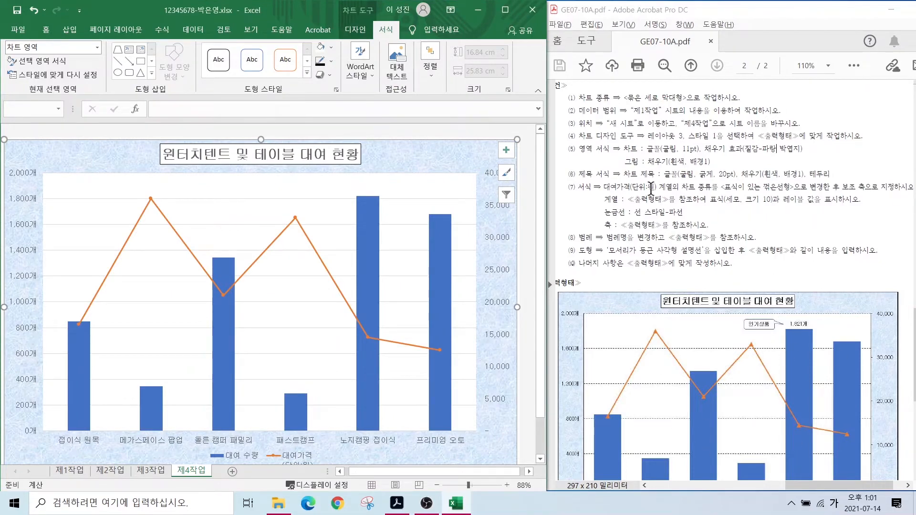
mouse_move(636, 191)
left_mouse_down()
mouse_move(730, 207)
mouse_move(780, 206)
mouse_move(798, 187)
mouse_move(817, 211)
left_mouse_up()
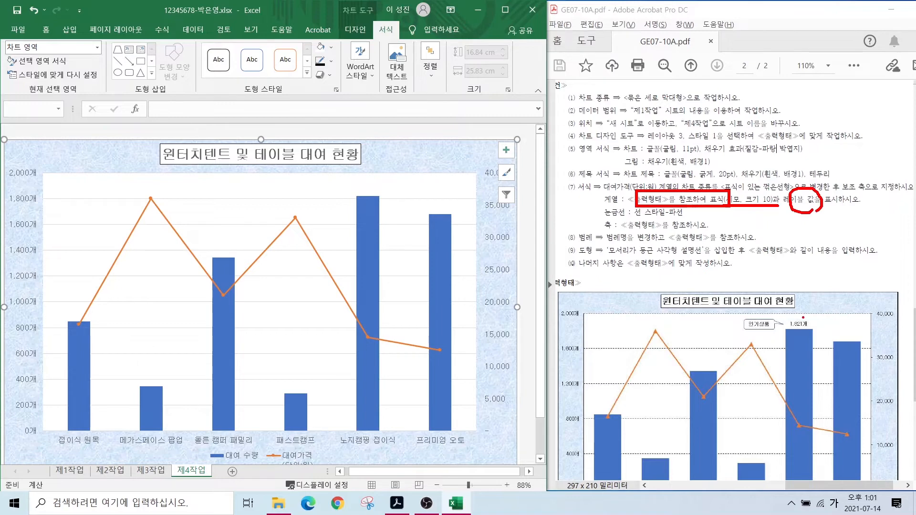
mouse_move(806, 333)
left_mouse_down()
mouse_move(789, 309)
mouse_move(817, 335)
left_mouse_up()
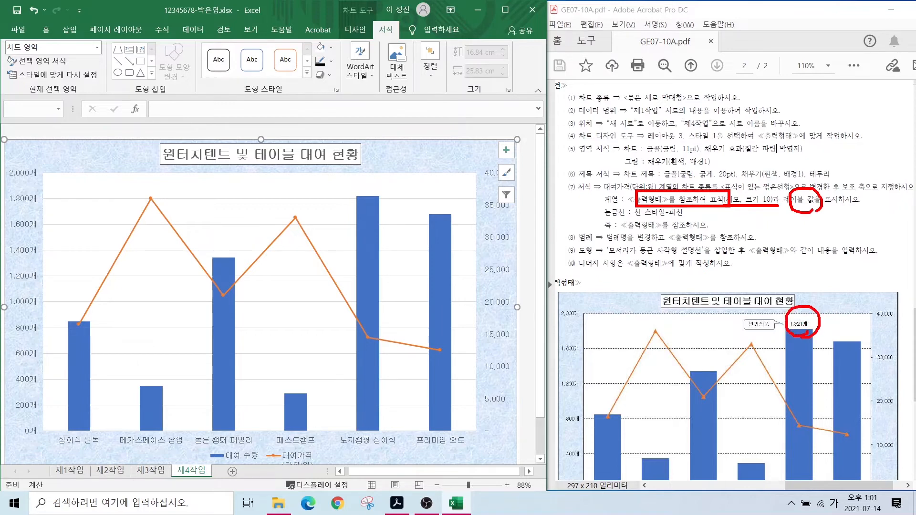
key("Escape")
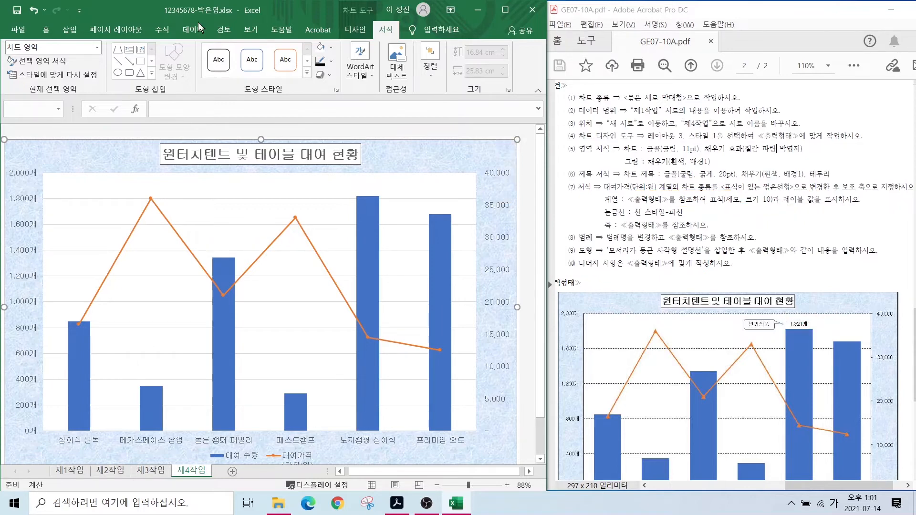
left_click(151, 200)
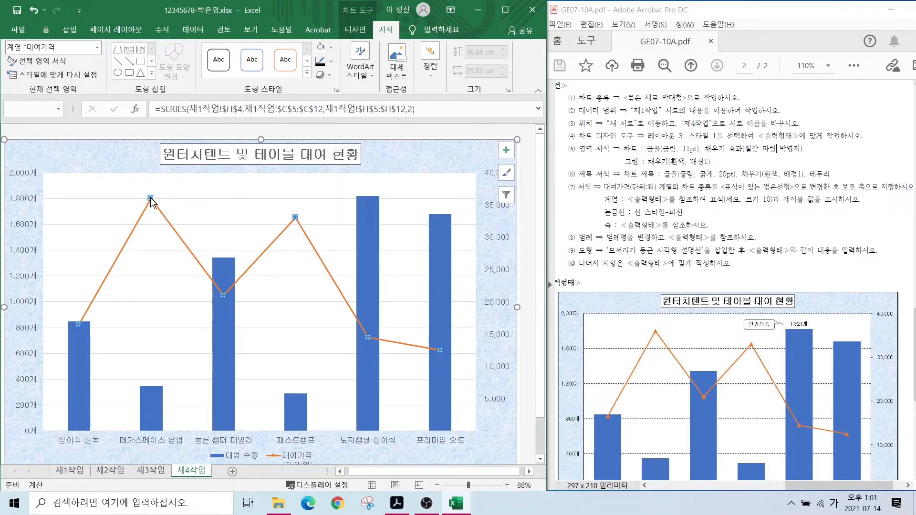
- Give the 대여가격 line built-in triangle markers with size 1
right_click(151, 201)
left_click(197, 314)
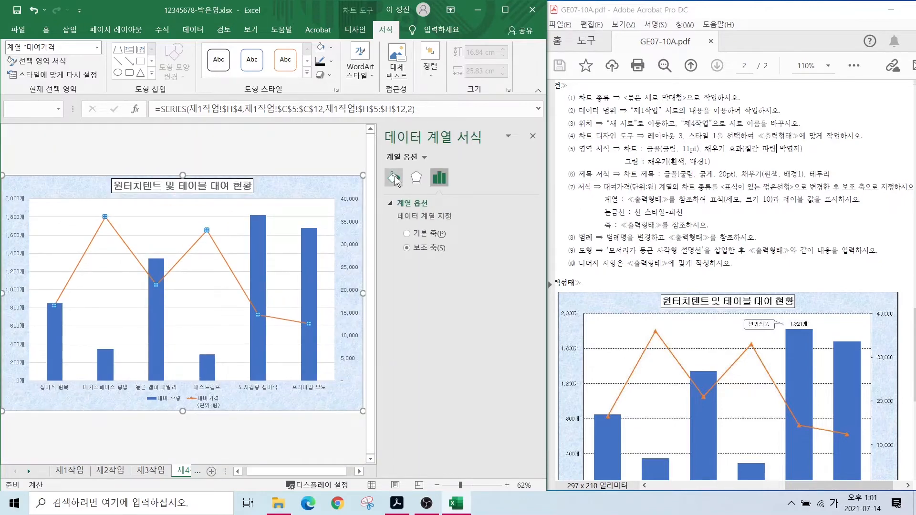
left_click(394, 179)
left_click(435, 204)
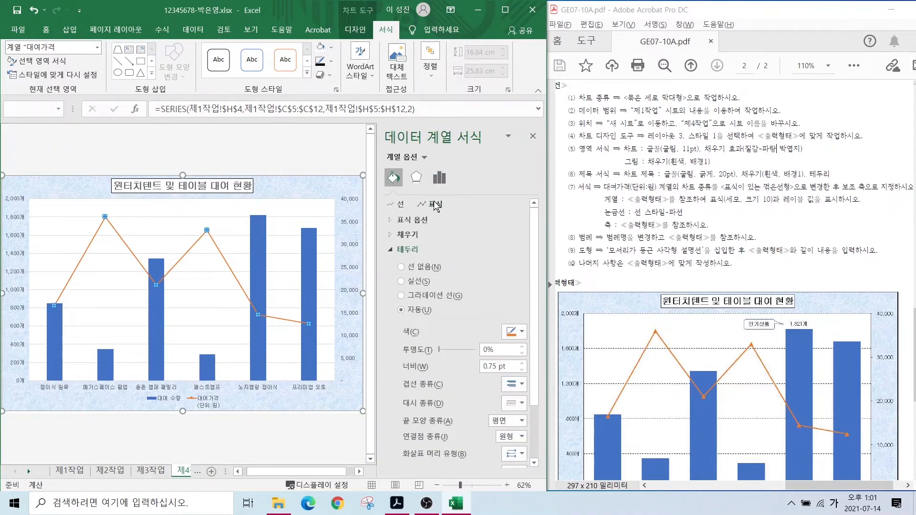
left_click(392, 221)
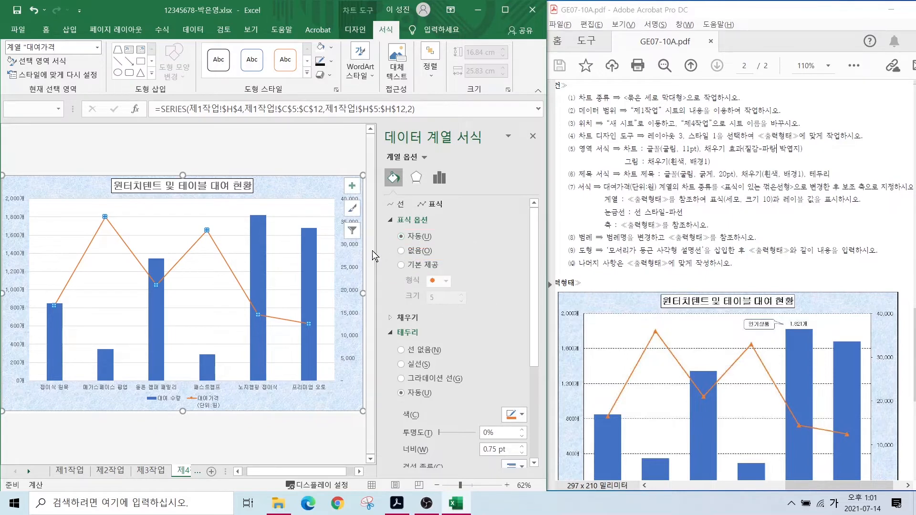
left_click(401, 265)
left_click(444, 281)
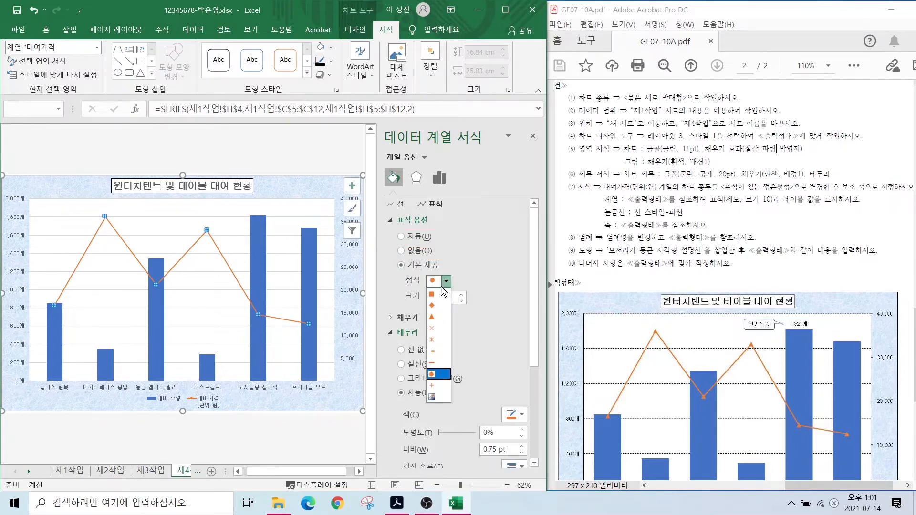
left_click(438, 317)
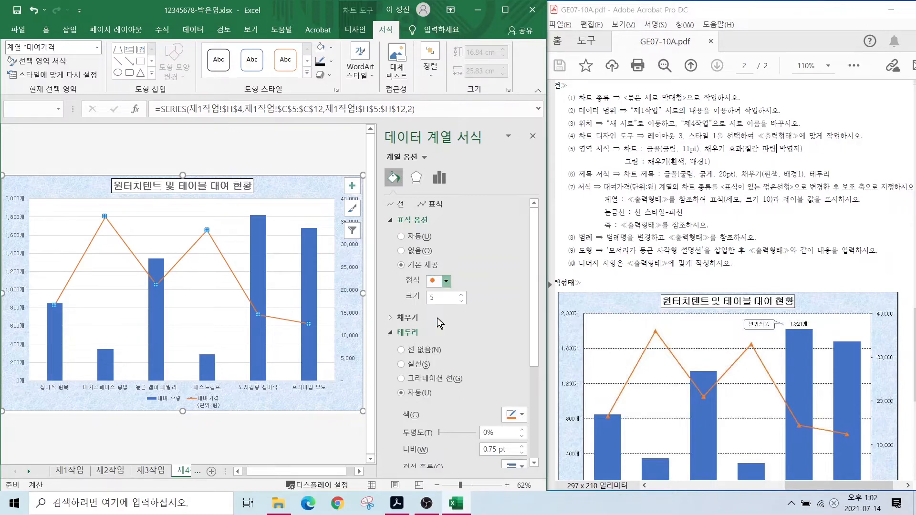
double_click(439, 294)
type("10")
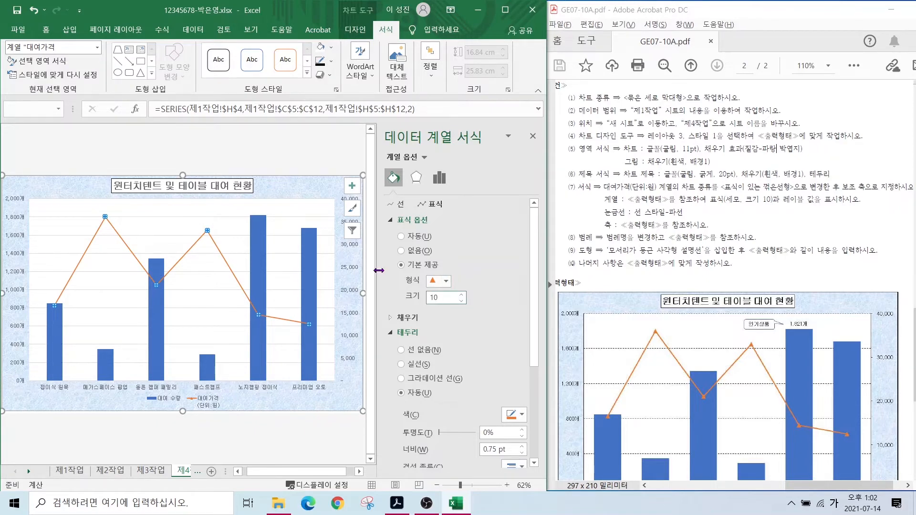
left_click(252, 263)
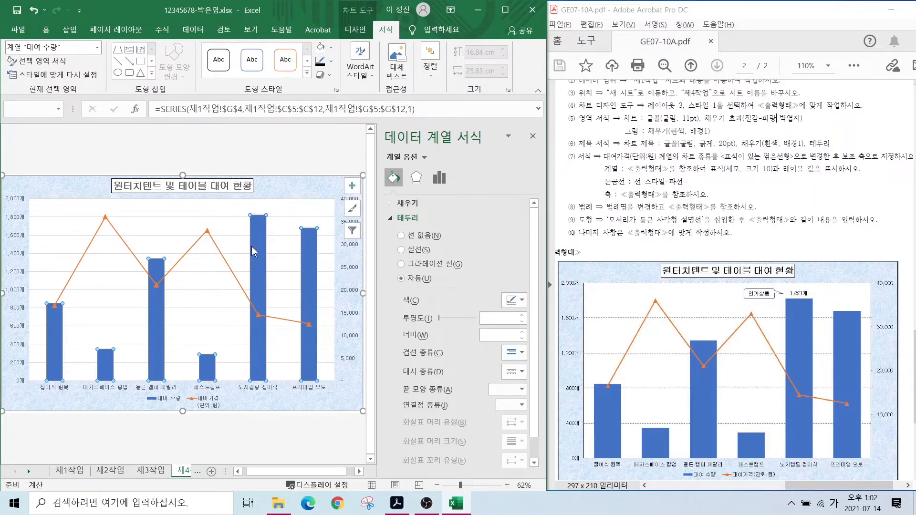
- Add a data label showing 1,821개 to the 노지캠핑 접이식 bar only
left_click(262, 238)
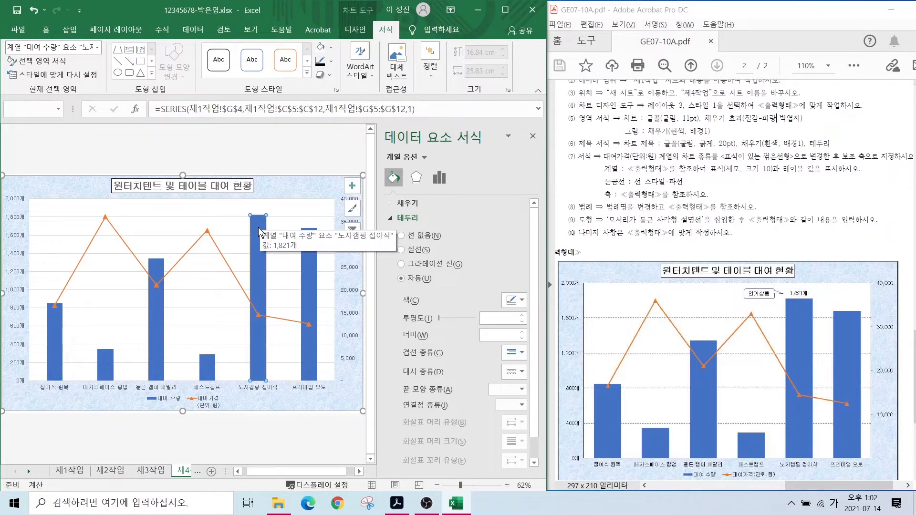
right_click(261, 231)
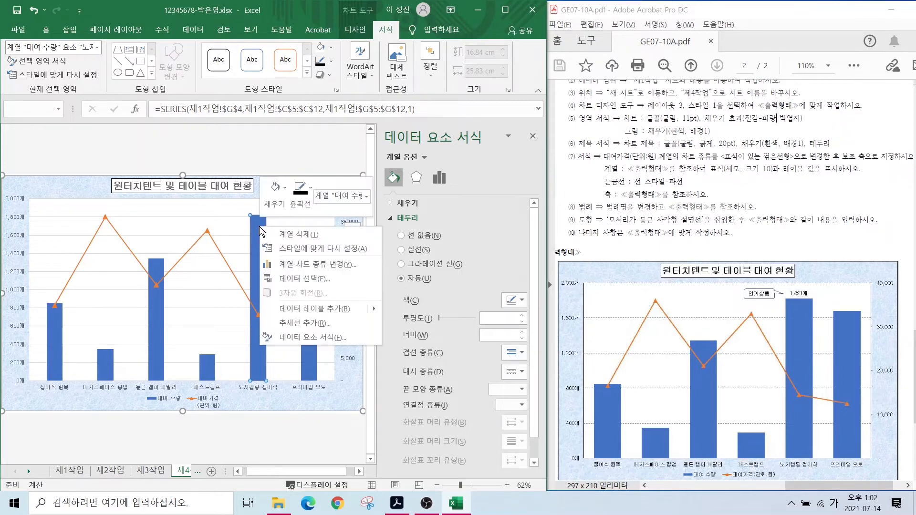
left_click(313, 309)
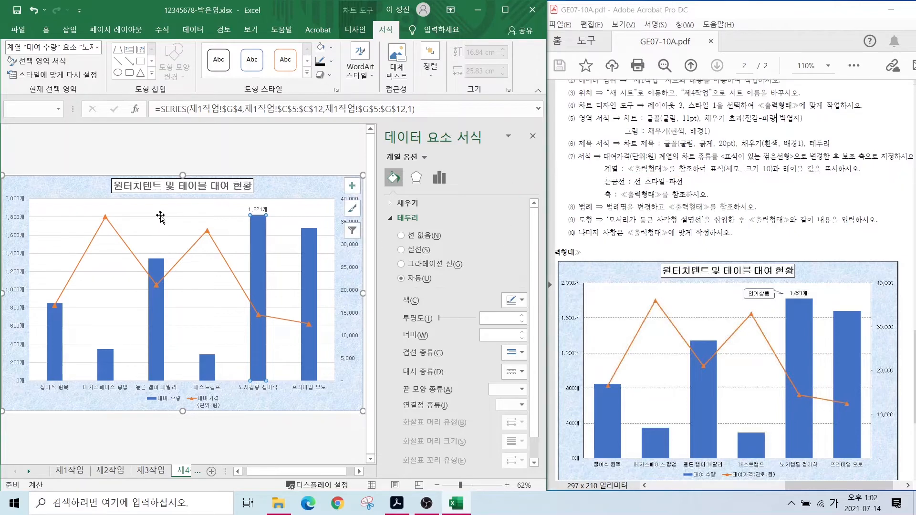
left_click(161, 217)
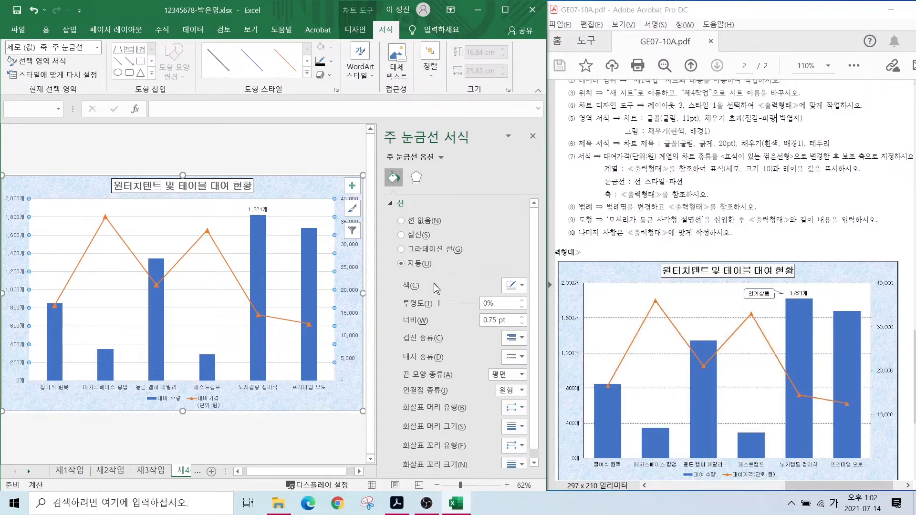
- Set the major gridlines' dash type to a dashed style
left_click(518, 358)
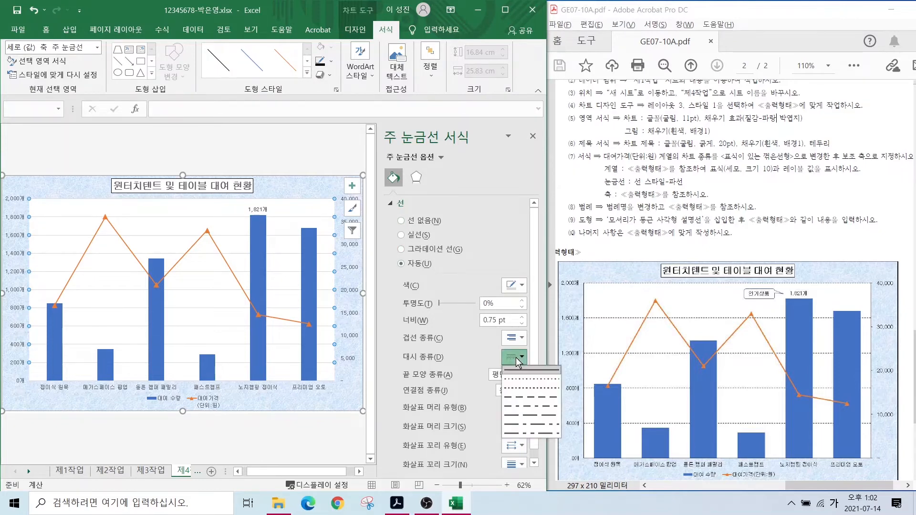
left_click(525, 398)
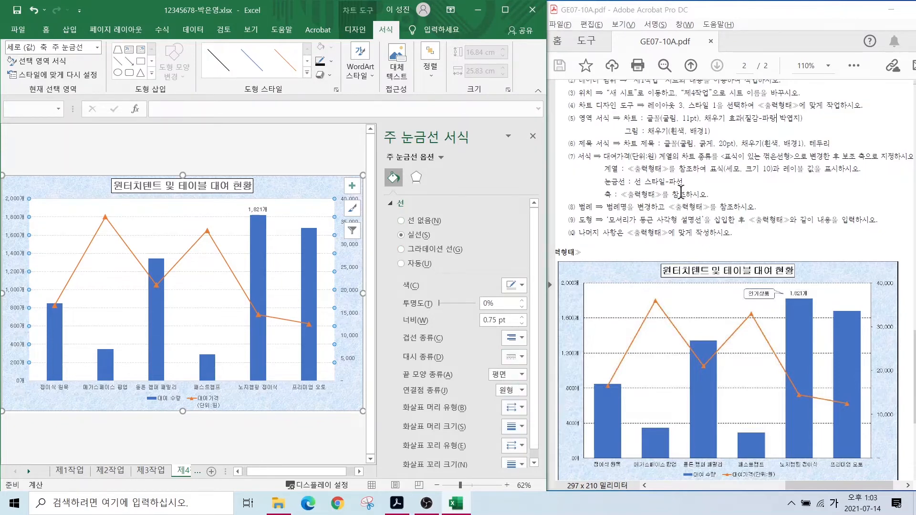
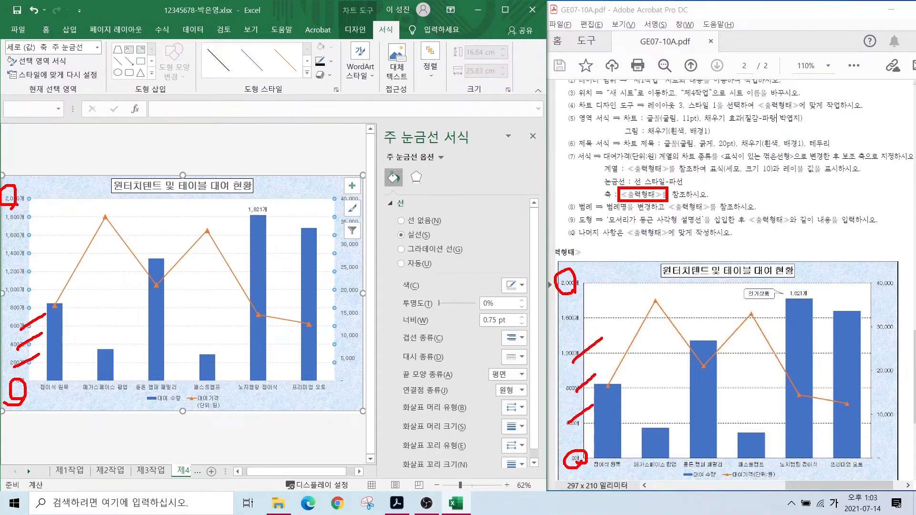
- Clear the pen markings and select the chart area to show its Format Chart Area settings
key("Escape")
left_click(17, 239)
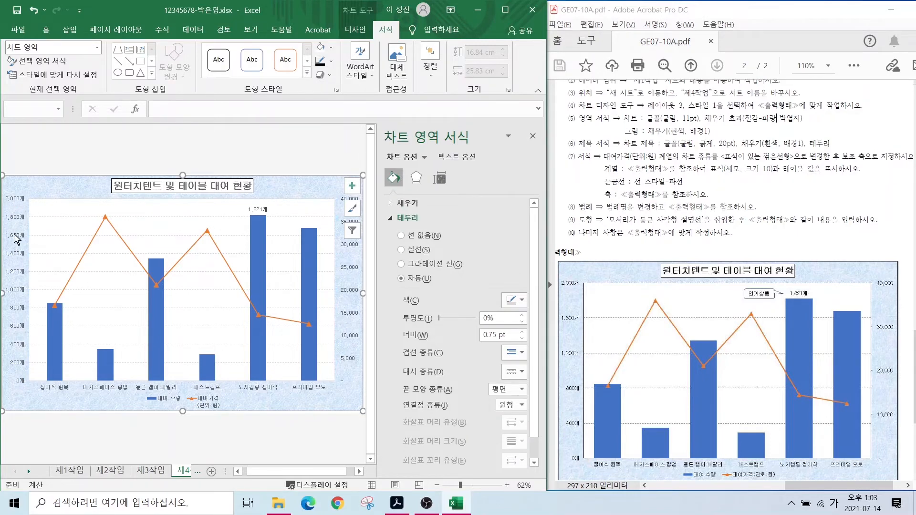
- Set the left primary value axis major unit to 400
left_click(17, 240)
left_click(466, 183)
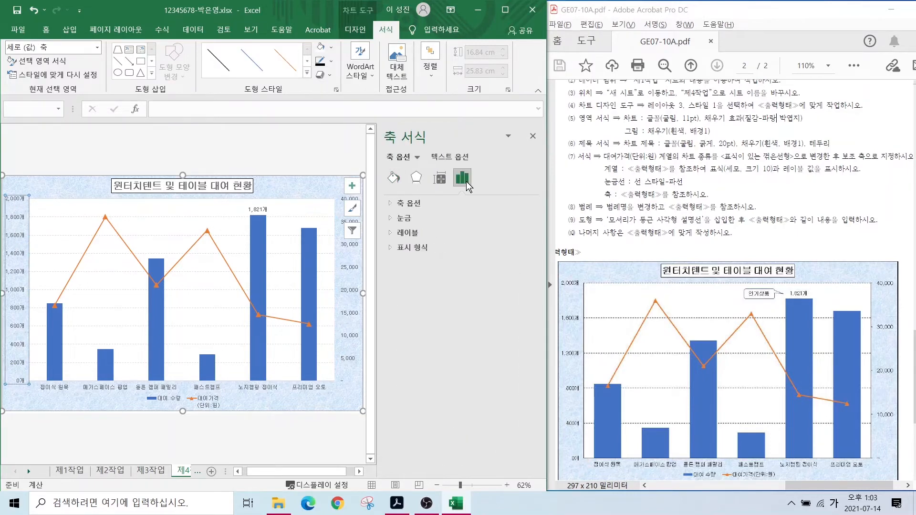
left_click(406, 203)
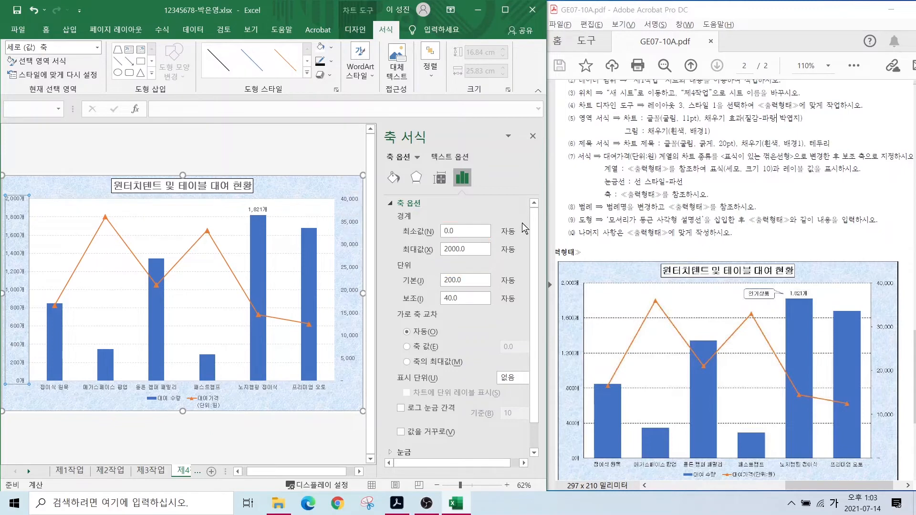
left_click_drag(469, 280, 435, 285)
type("400")
key("Return")
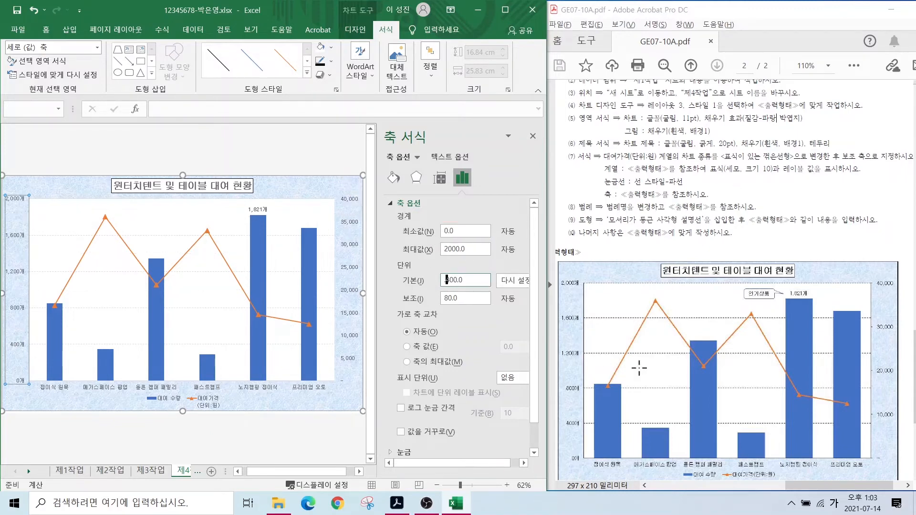
- Set the right secondary value axis major unit to 10000 so it reads 0–40,000
left_click(349, 228)
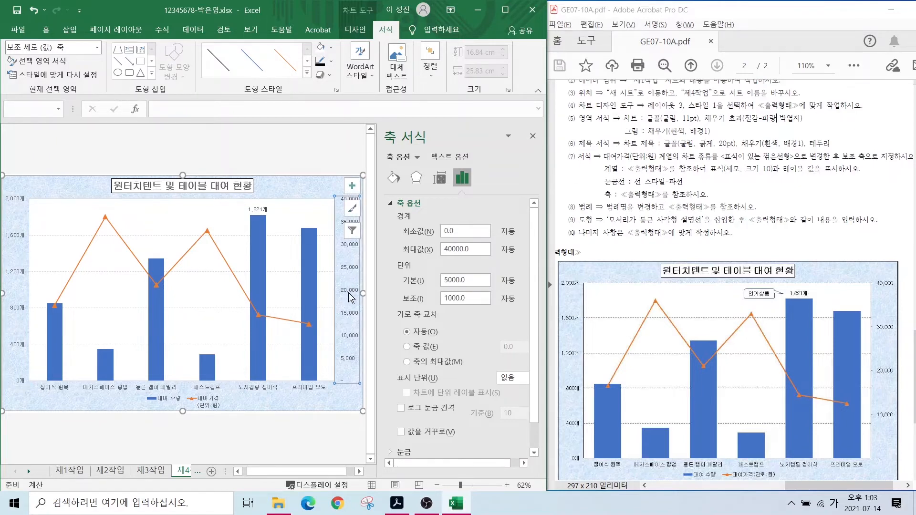
mouse_move(440, 221)
left_mouse_down()
mouse_move(483, 257)
mouse_move(474, 289)
left_mouse_up()
mouse_move(878, 414)
left_mouse_down()
mouse_move(846, 393)
mouse_move(862, 355)
left_mouse_up()
left_click_drag(879, 323, 861, 311)
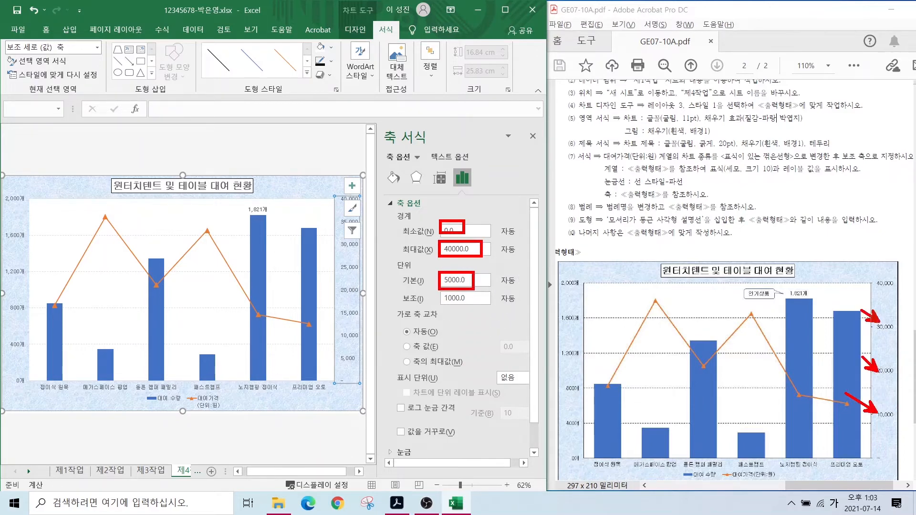
key("Escape")
left_click_drag(470, 280, 384, 286)
type("10000")
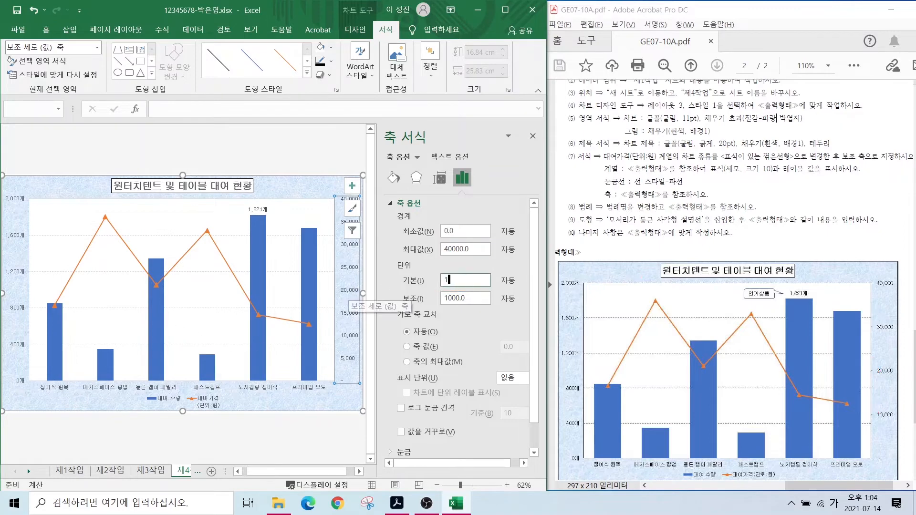
key("Return")
left_click(285, 421)
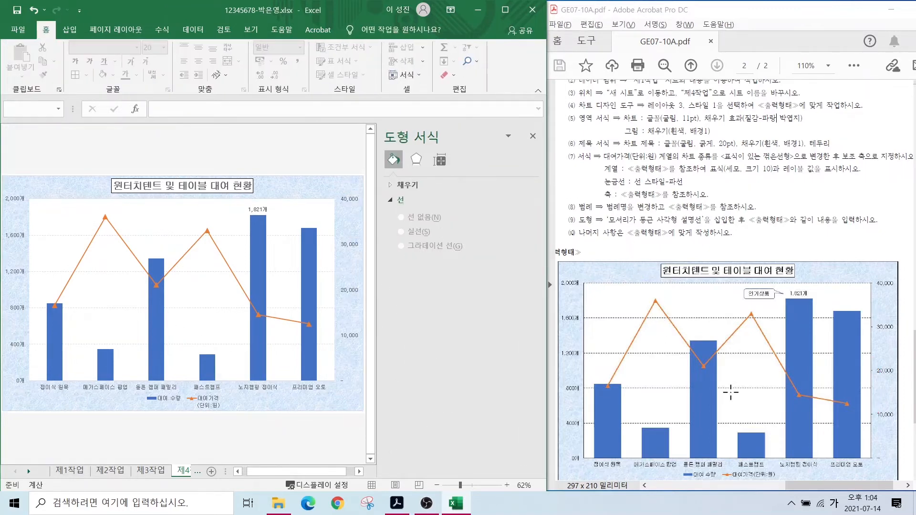
- Compare the 대여 수량 legend entry with the reference, then select the chart legend and show chart design options
mouse_move(674, 467)
left_mouse_down()
mouse_move(720, 482)
mouse_move(786, 482)
left_mouse_up()
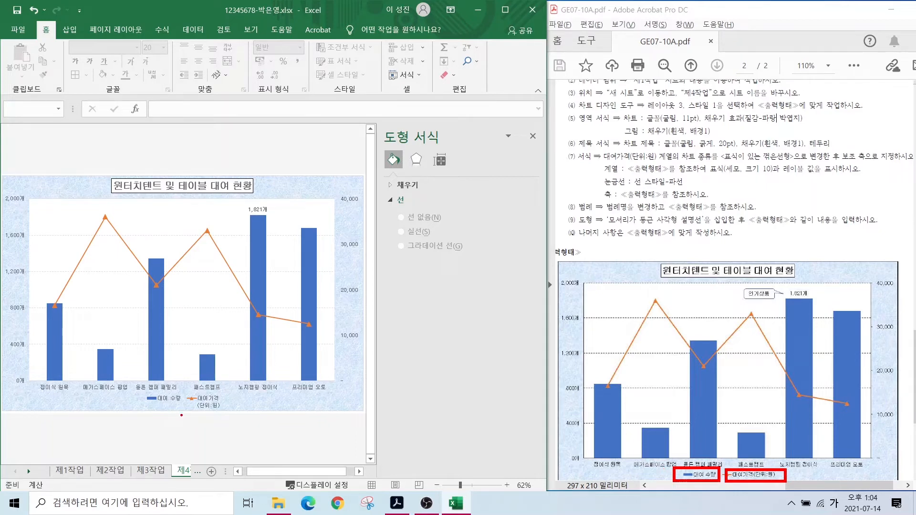
left_click_drag(139, 391, 232, 417)
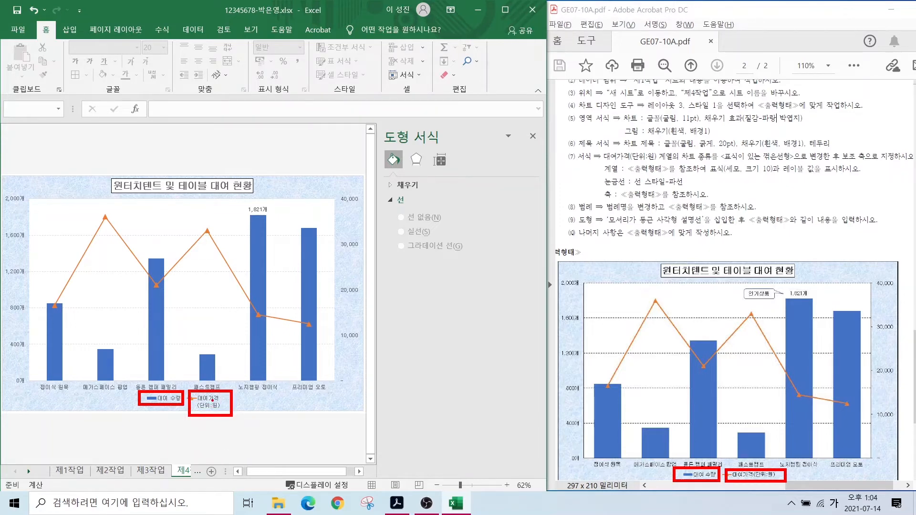
key("Escape")
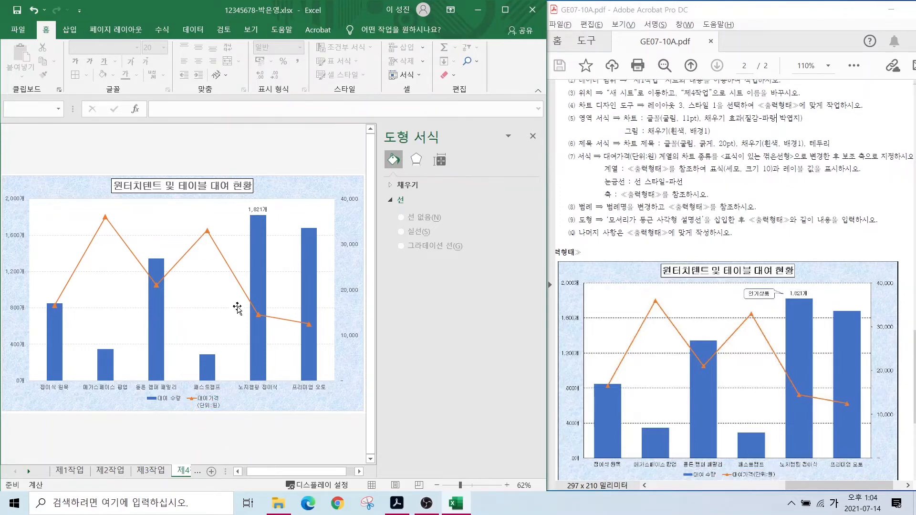
left_click(195, 399)
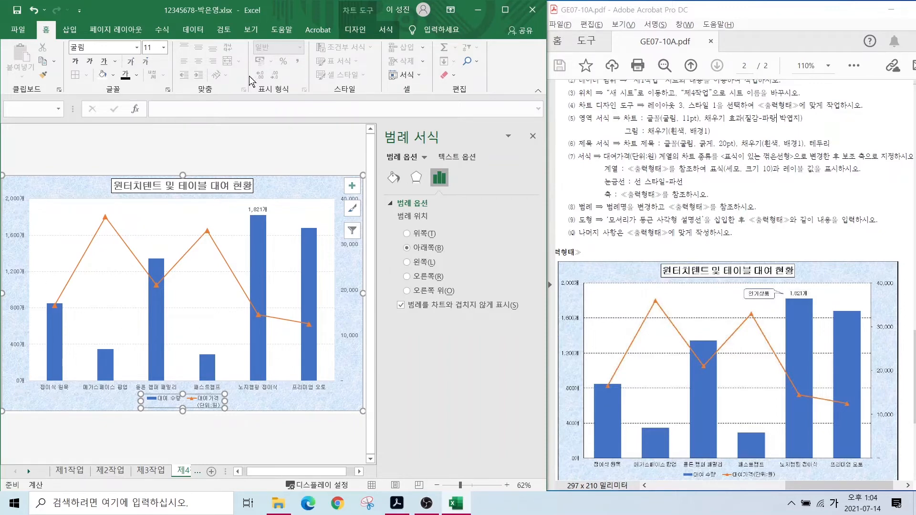
left_click(358, 15)
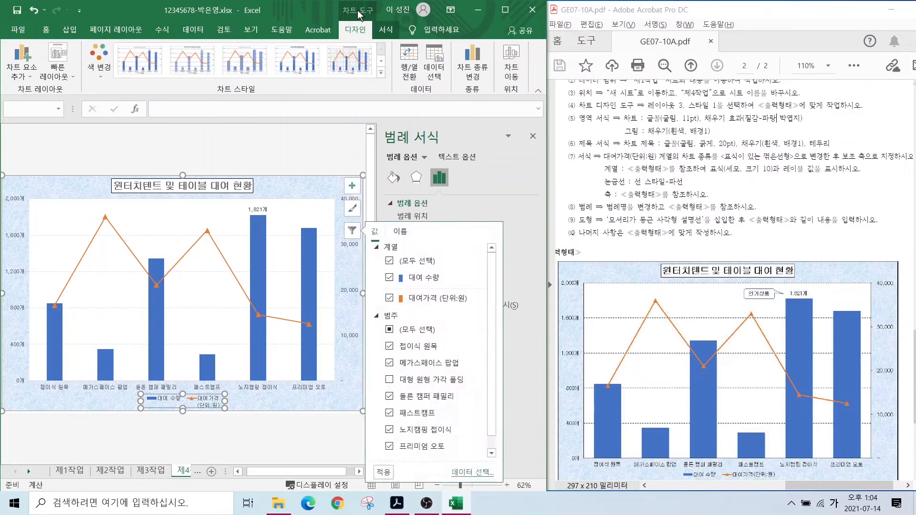
- Rename the price series from cell H4's name to 대여가격(단위:원) in the chart's data source
left_click(434, 72)
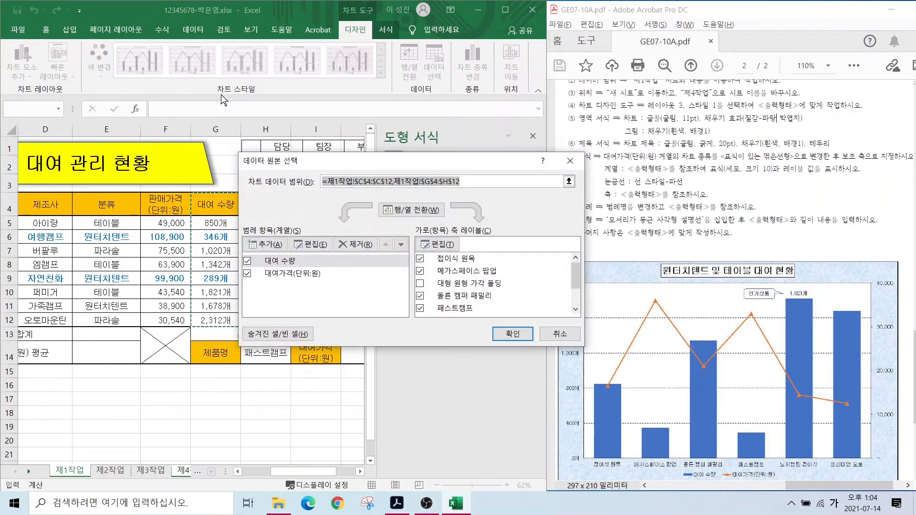
left_click_drag(354, 167, 465, 134)
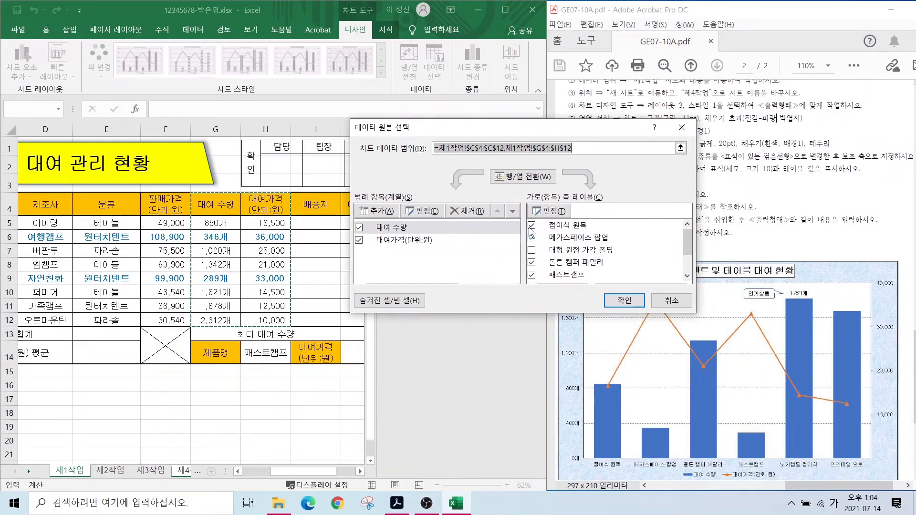
left_click(403, 247)
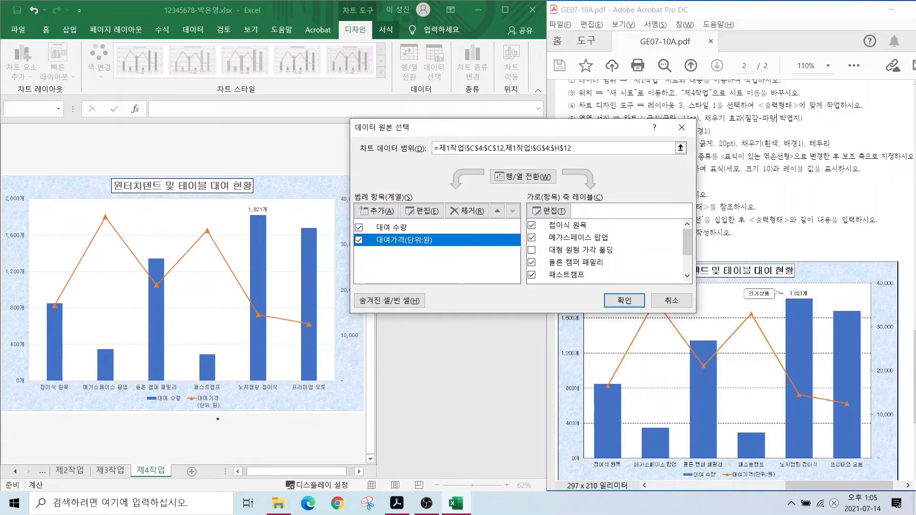
mouse_move(217, 423)
left_mouse_down()
mouse_move(206, 378)
mouse_move(225, 421)
left_mouse_up()
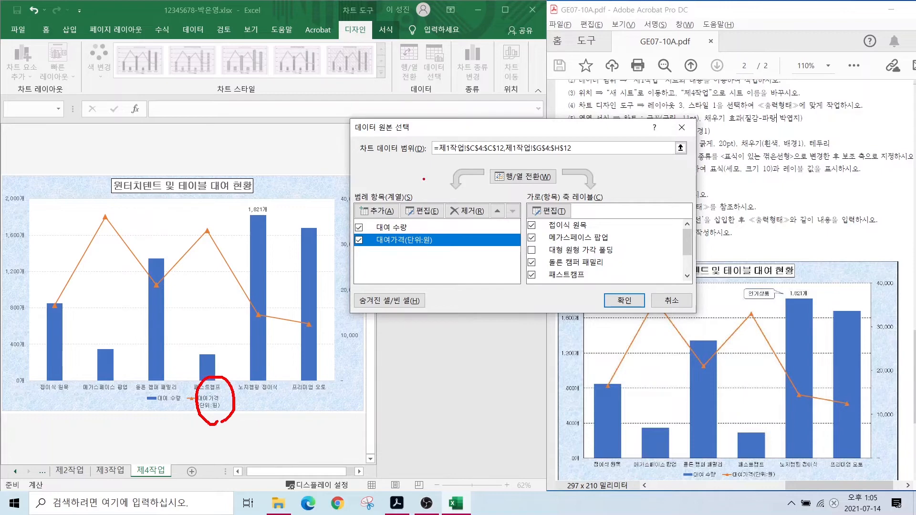
mouse_move(431, 224)
left_mouse_down()
mouse_move(428, 196)
mouse_move(429, 222)
left_mouse_up()
left_click(420, 210)
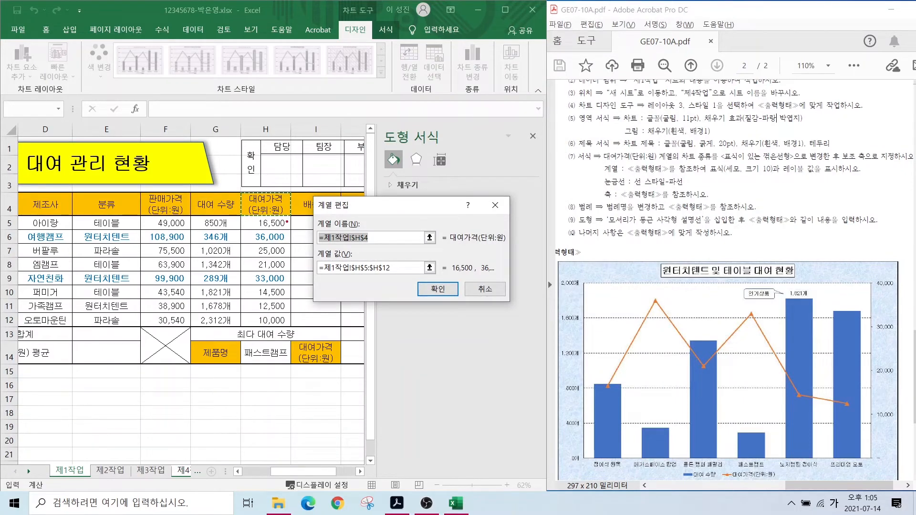
mouse_move(288, 222)
left_mouse_down()
mouse_move(243, 193)
mouse_move(292, 206)
mouse_move(289, 226)
left_mouse_up()
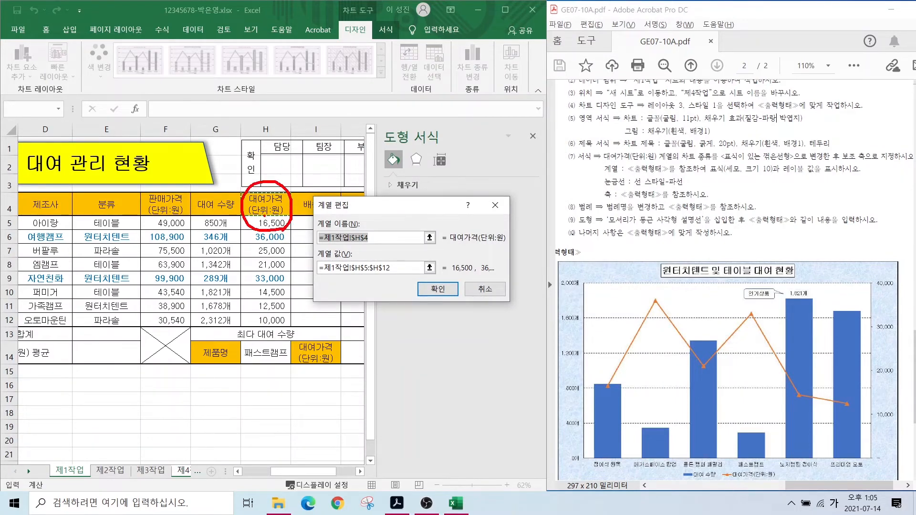
left_click_drag(313, 163, 277, 190)
key("Escape")
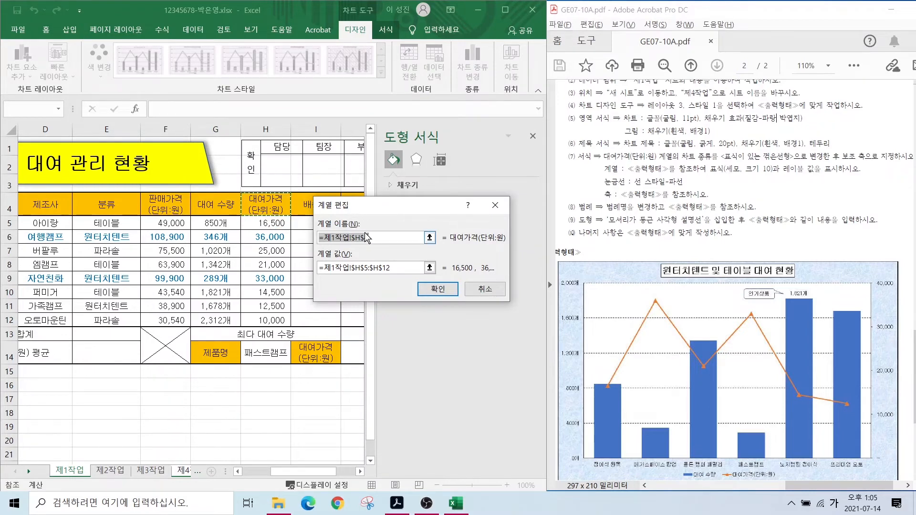
type("대여")
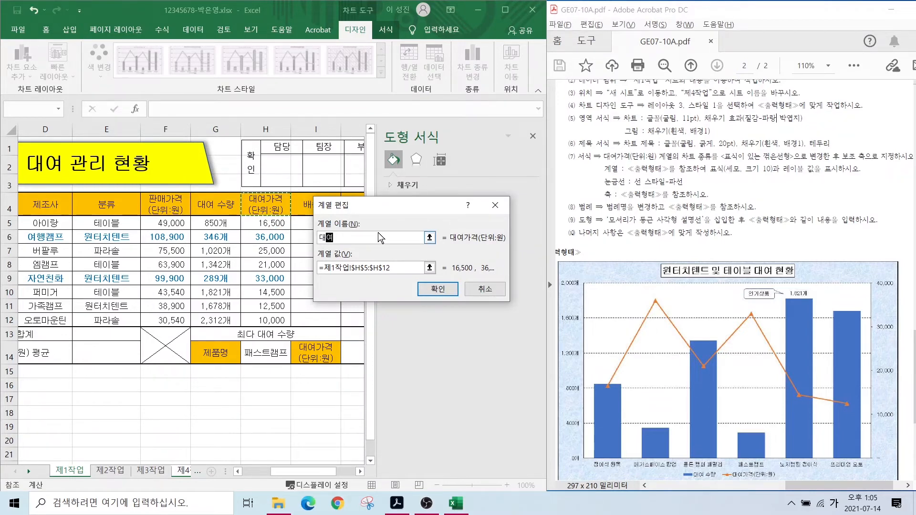
type("가격(단위:원)")
left_click(438, 289)
left_click(608, 304)
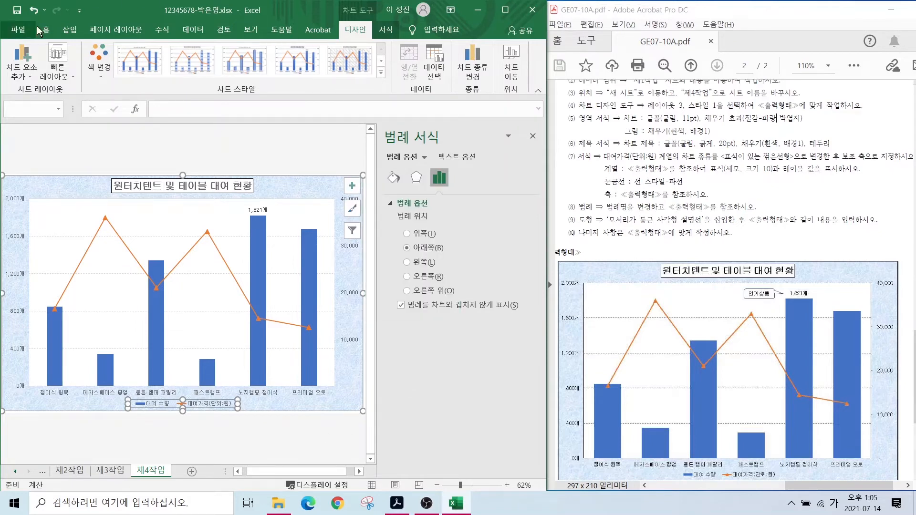
- Draw a rounded-rectangle callout pointing at the 1,821개 data label
left_click(70, 29)
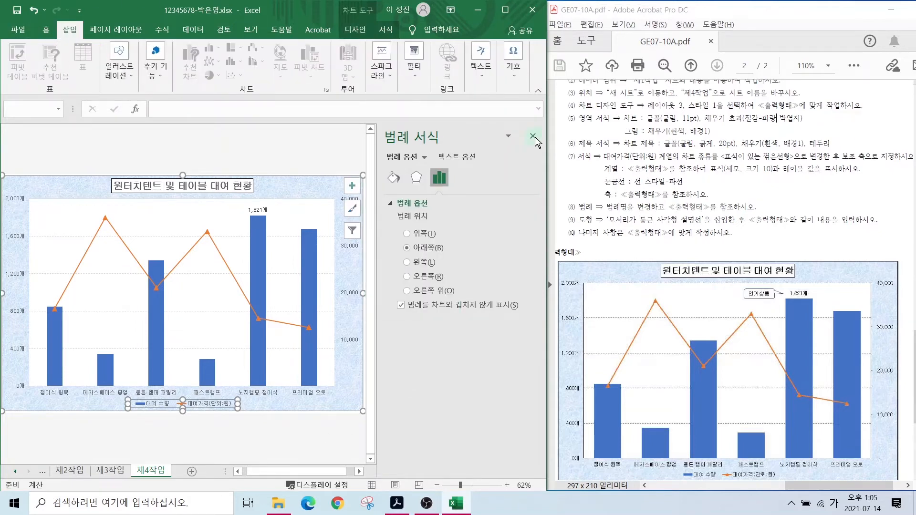
left_click(533, 138)
left_click(119, 64)
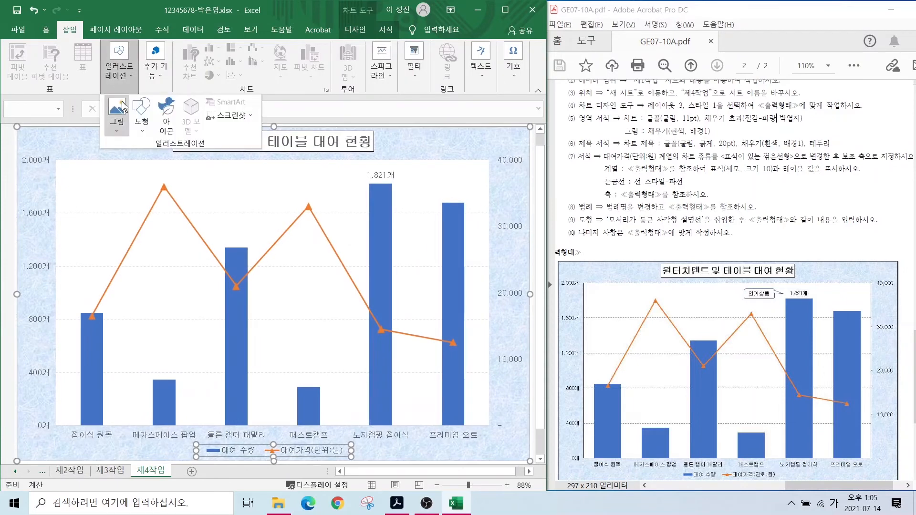
left_click(141, 123)
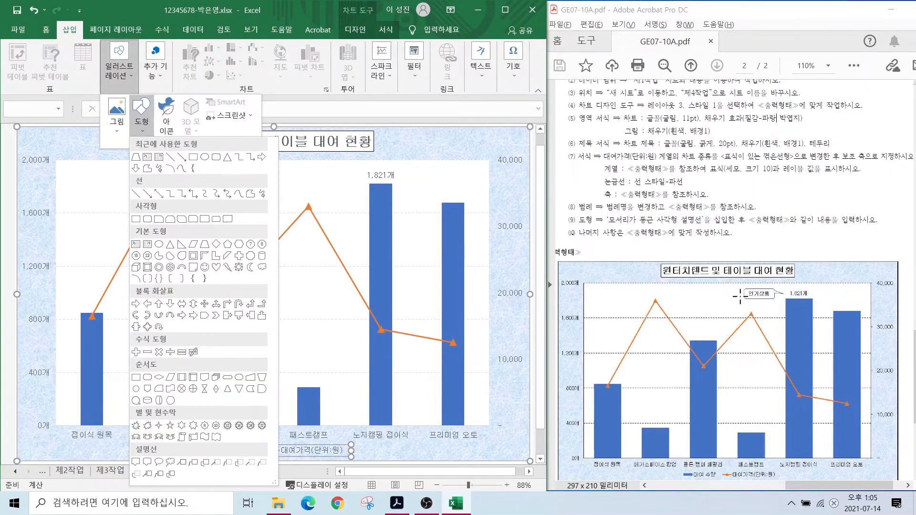
left_click(147, 463)
mouse_move(290, 163)
left_mouse_down()
mouse_move(352, 188)
mouse_move(361, 174)
left_mouse_up()
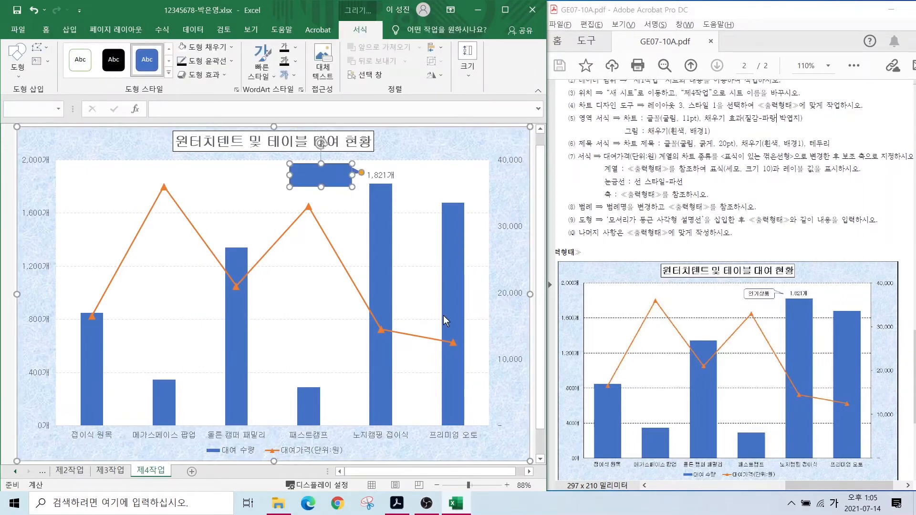
left_click_drag(598, 213, 711, 226)
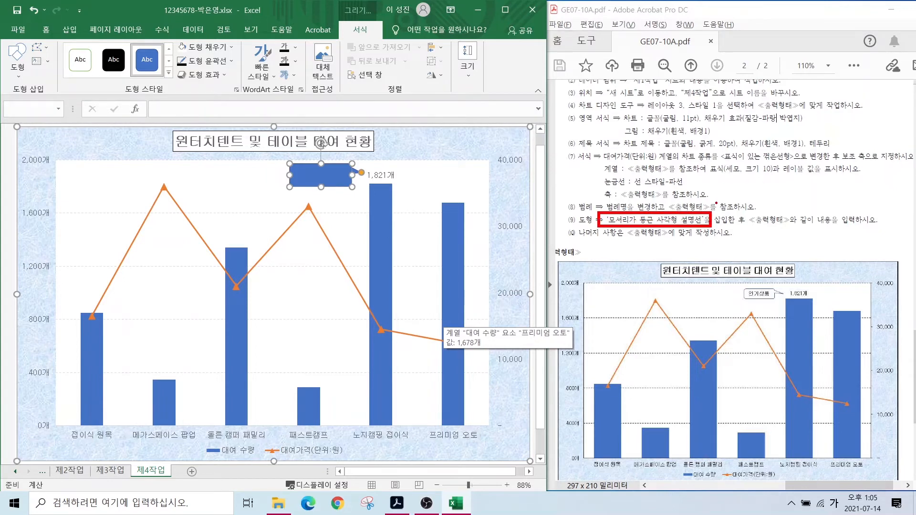
left_click_drag(750, 225, 845, 227)
key("Escape")
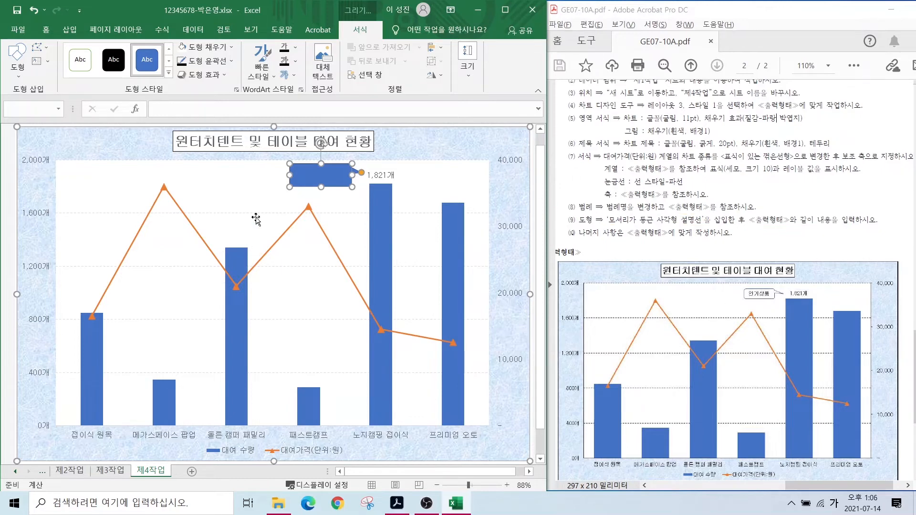
- Give the callout a white outlined style with the text 인기상품 centred both ways
left_click(168, 72)
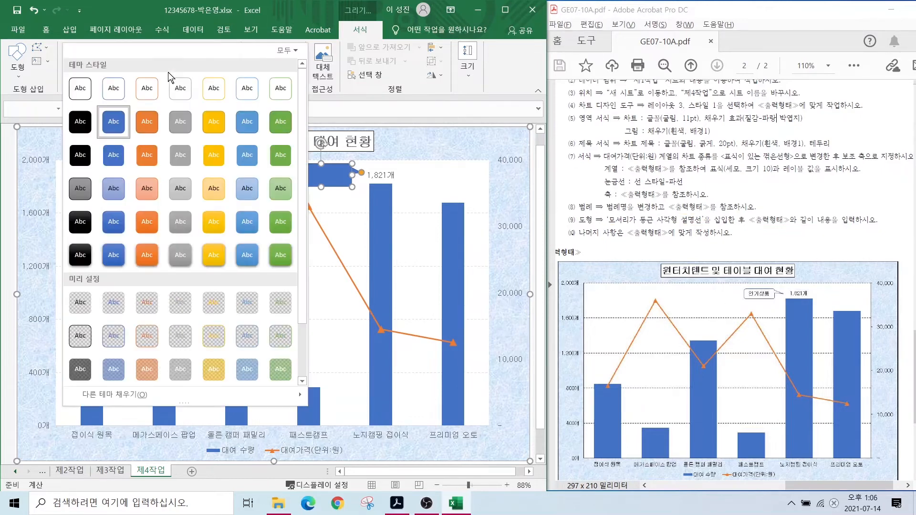
left_click(80, 90)
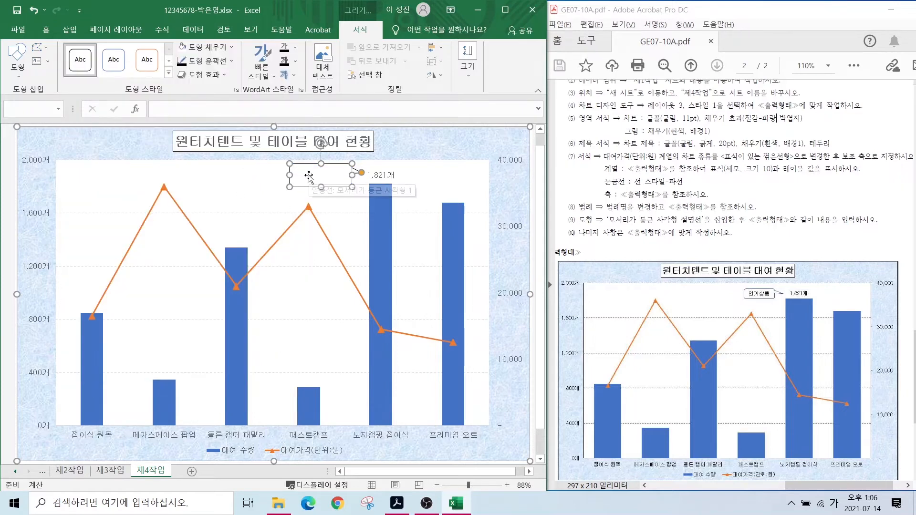
type("인기상푸")
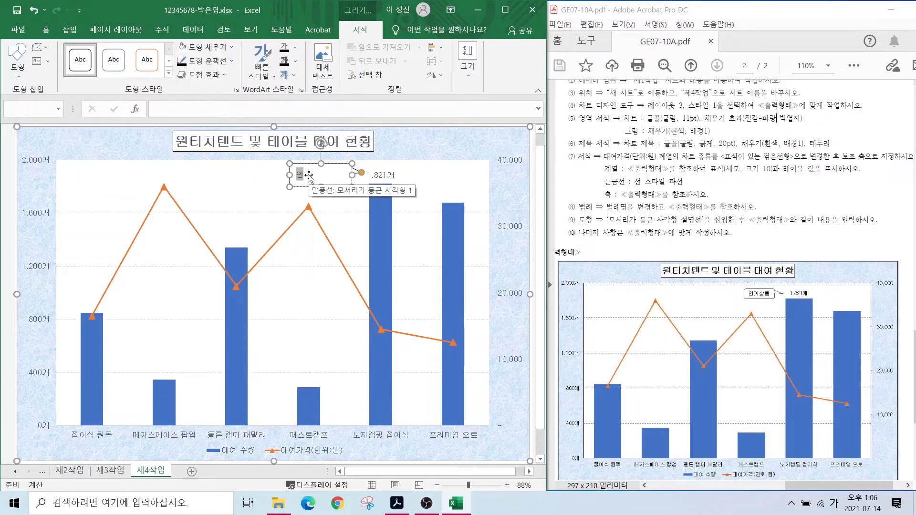
left_click(46, 30)
left_click(198, 47)
left_click(198, 61)
left_click(299, 245)
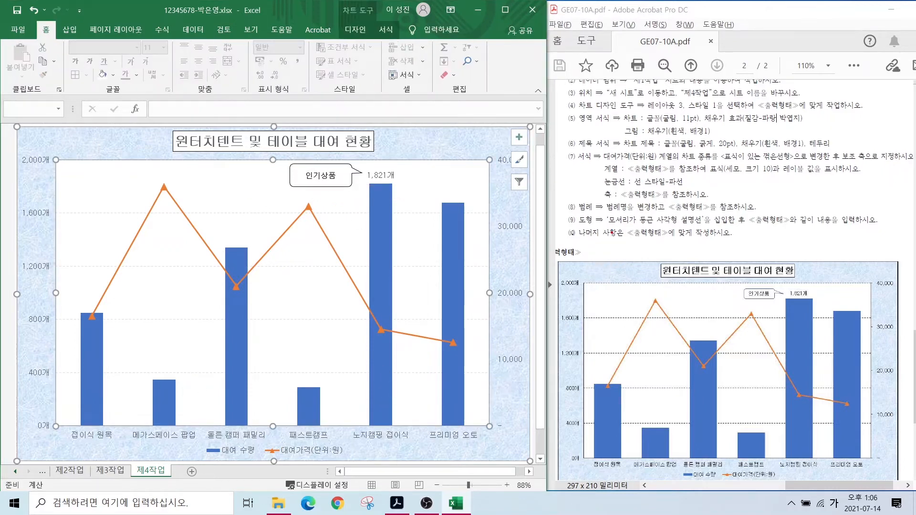
- Give the left value axis a solid line
left_click_drag(614, 227, 713, 242)
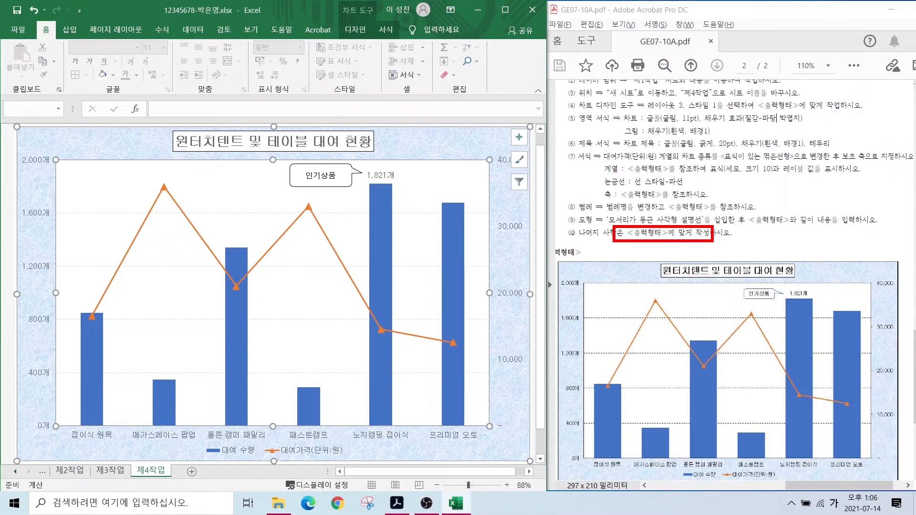
left_click_drag(55, 158, 55, 428)
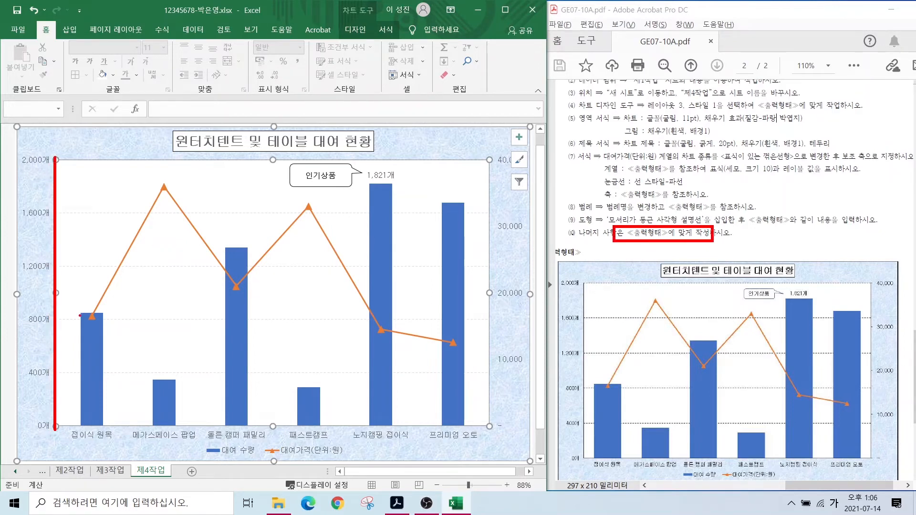
left_click_drag(68, 306, 117, 421)
key("Escape")
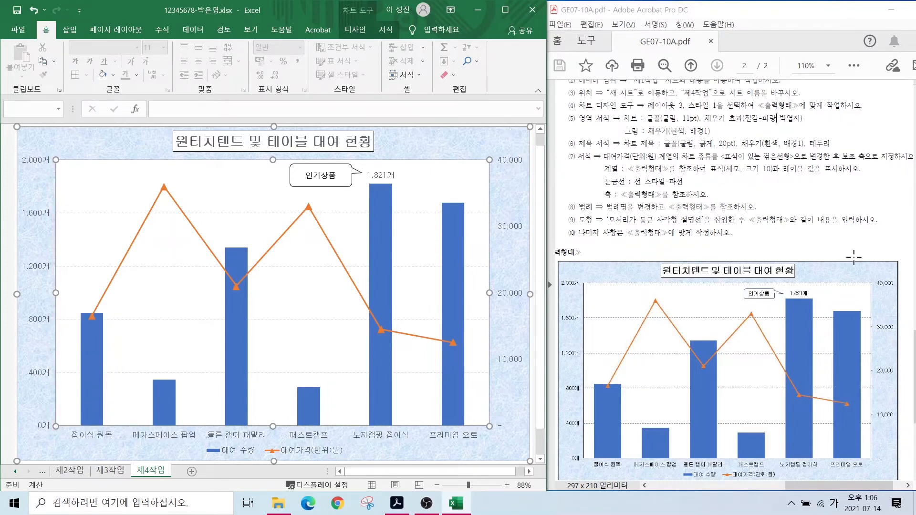
left_click(37, 218)
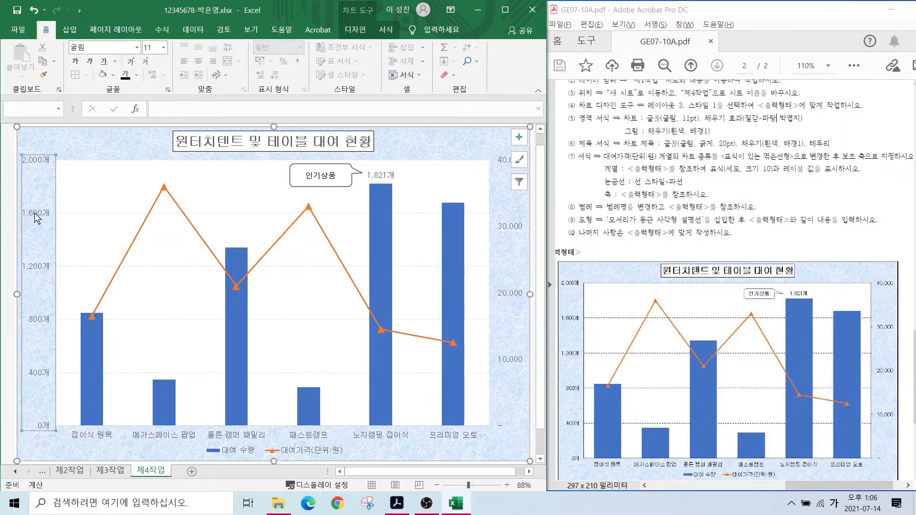
right_click(38, 218)
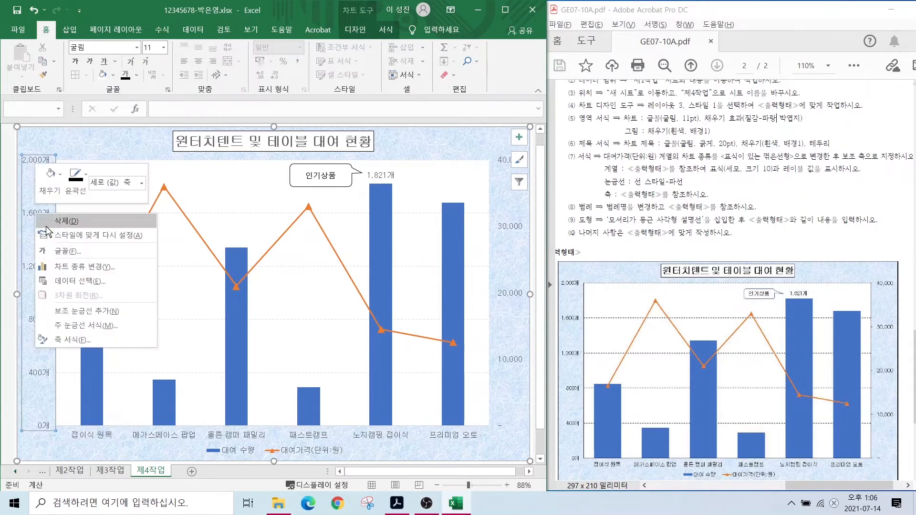
left_click(73, 340)
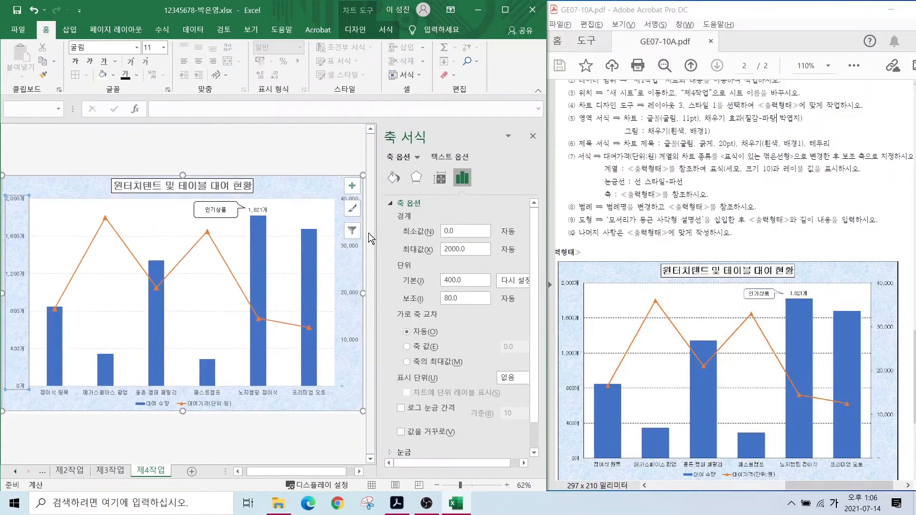
left_click(393, 172)
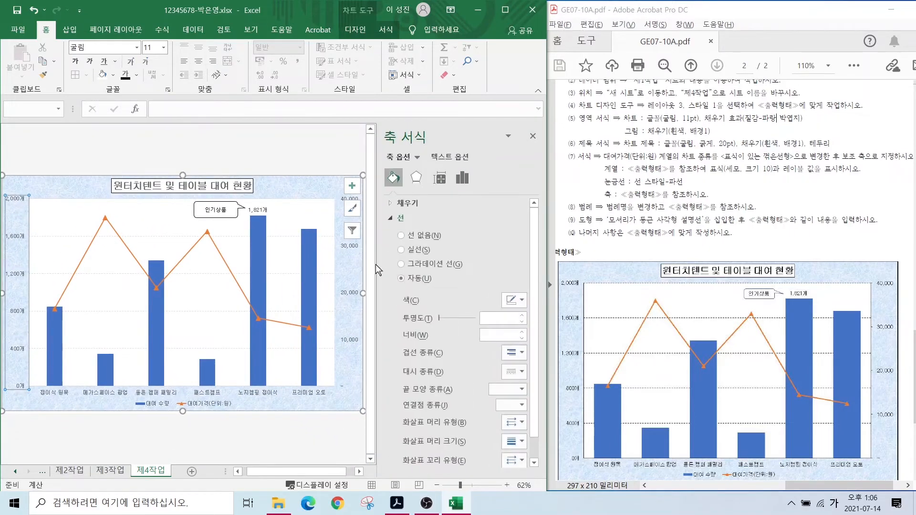
left_click(410, 250)
- Make the left value axis line black
left_click(120, 429)
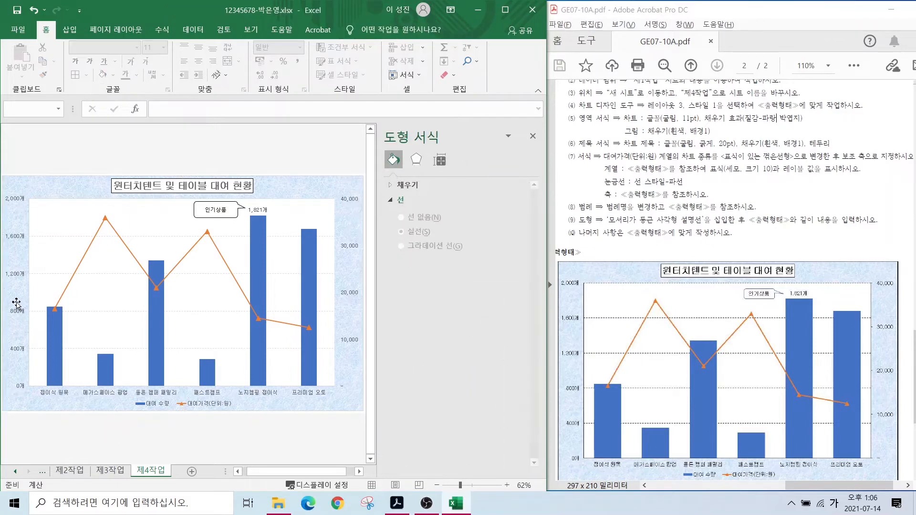
left_click(20, 258)
left_click(19, 238)
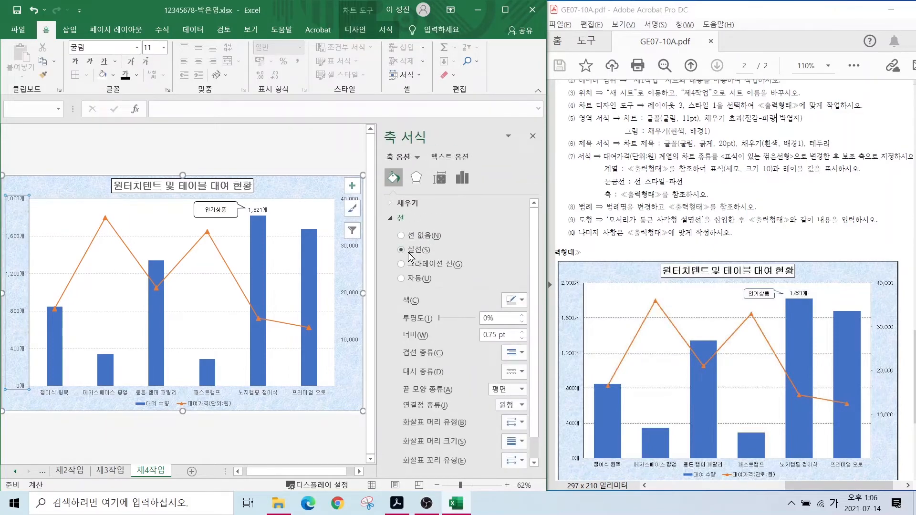
left_click(516, 302)
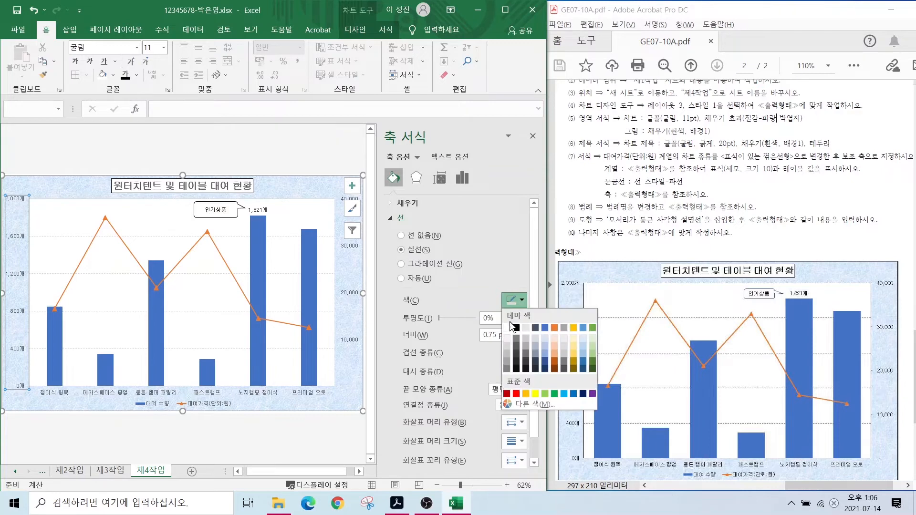
left_click(515, 324)
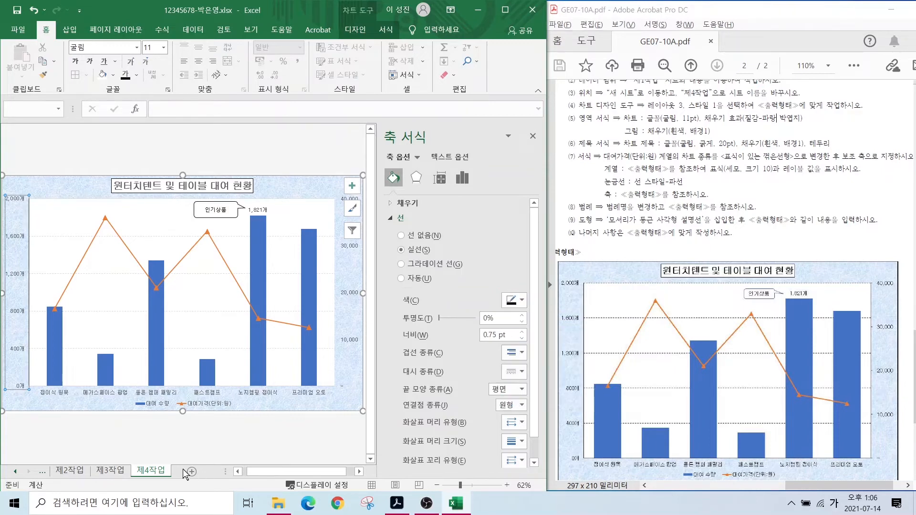
left_click(160, 451)
- Give the right secondary axis and the bottom category axis solid lines
left_click(350, 247)
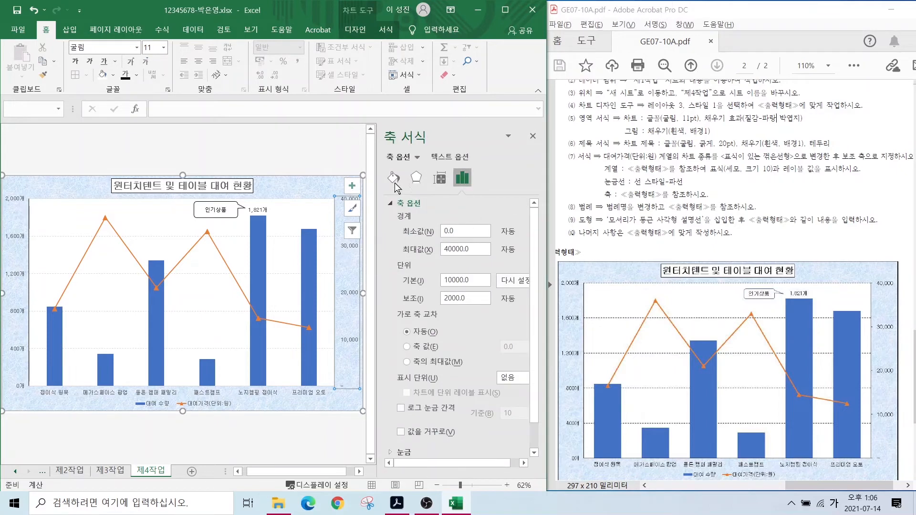
left_click(394, 178)
left_click(415, 250)
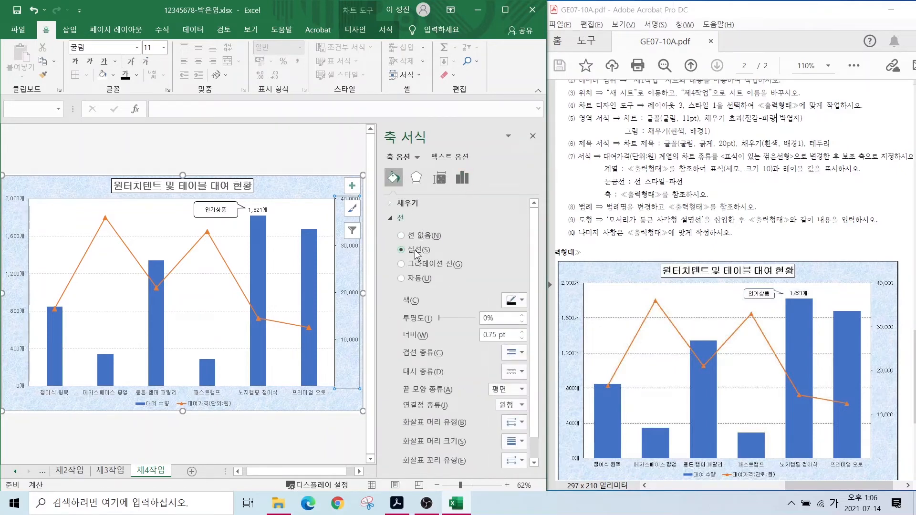
left_click(313, 435)
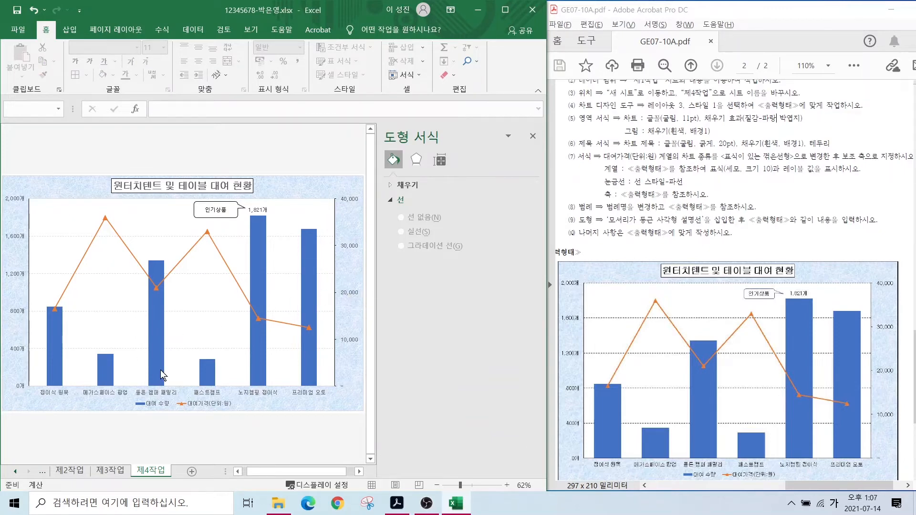
left_click(150, 392)
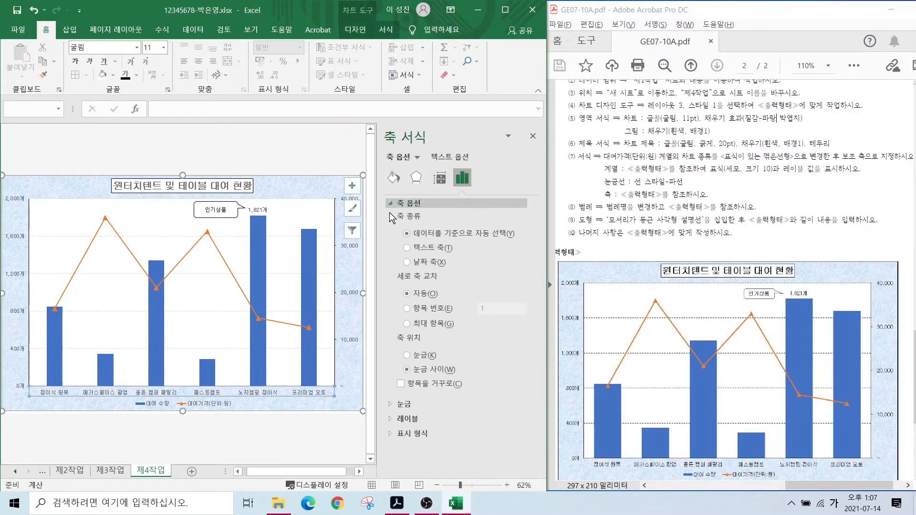
left_click(394, 178)
left_click(430, 253)
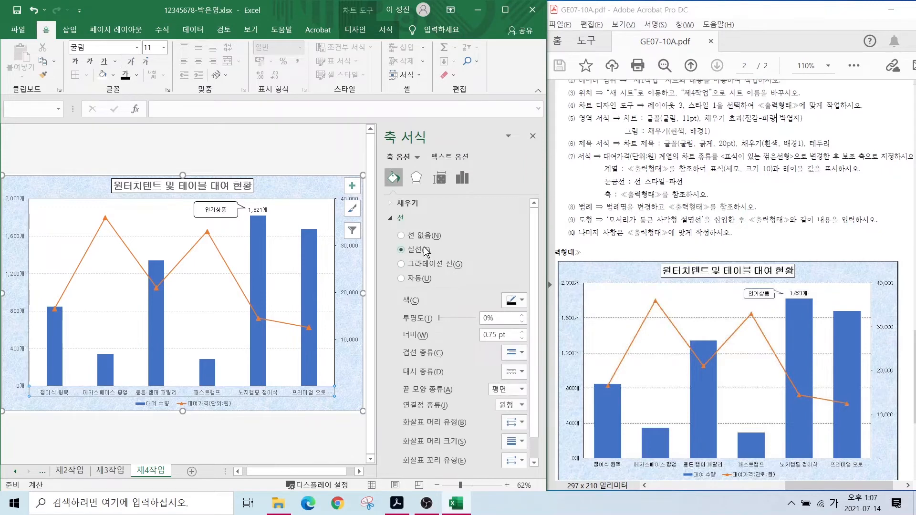
left_click(221, 441)
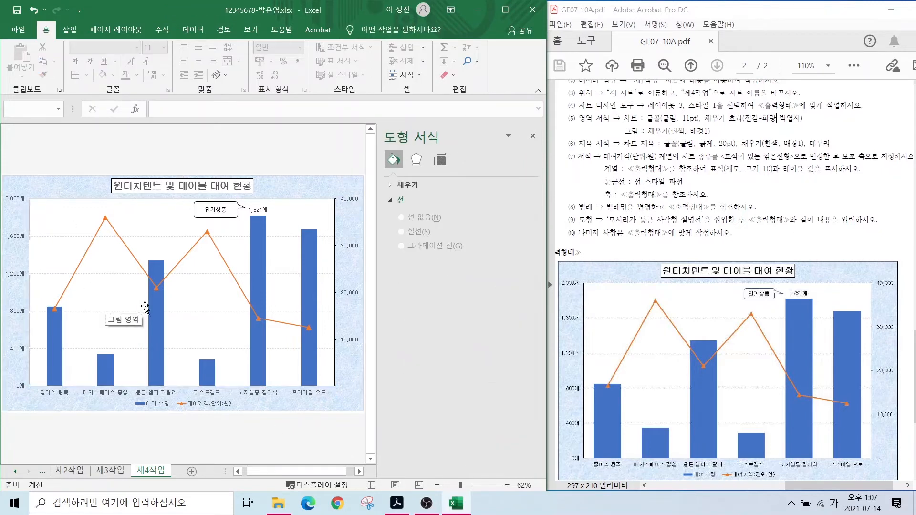
left_click(159, 314)
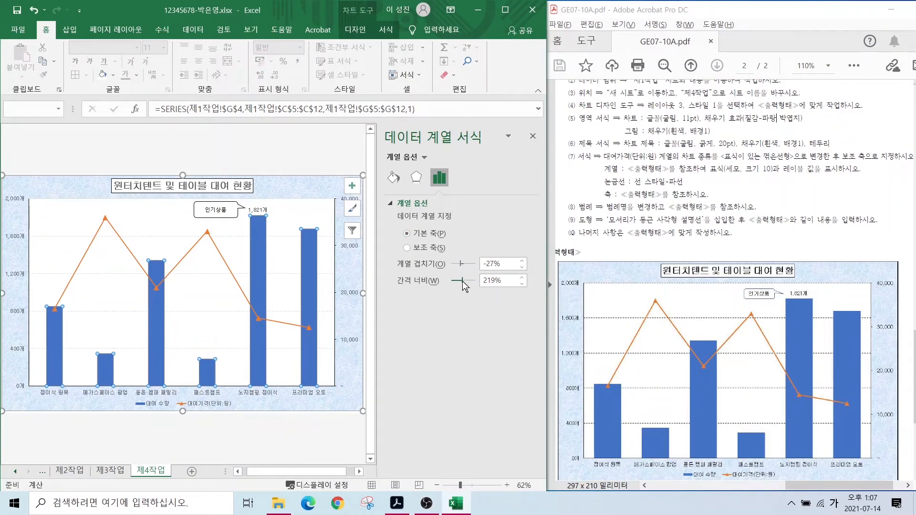
- Reduce the 대여 수량 bars' gap width to 77% and make the horizontal gridlines black
left_click_drag(462, 286, 457, 280)
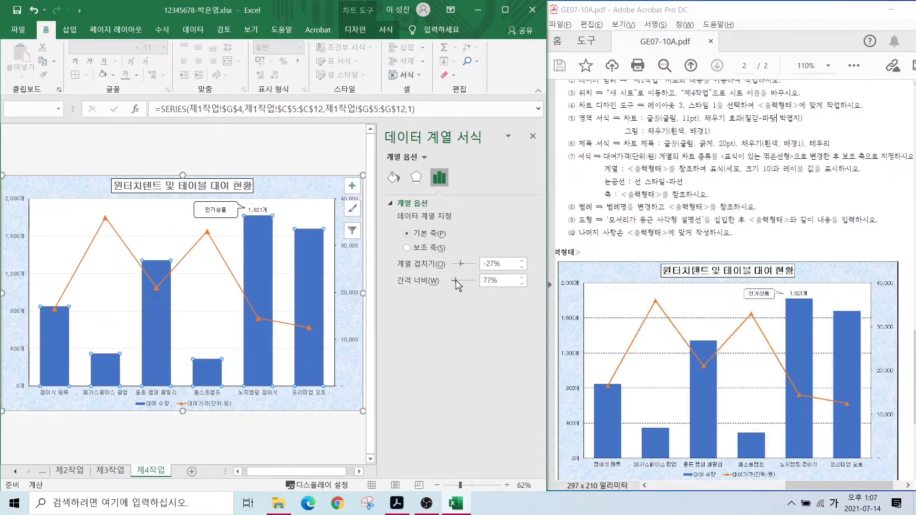
left_click(121, 353)
left_click(121, 348)
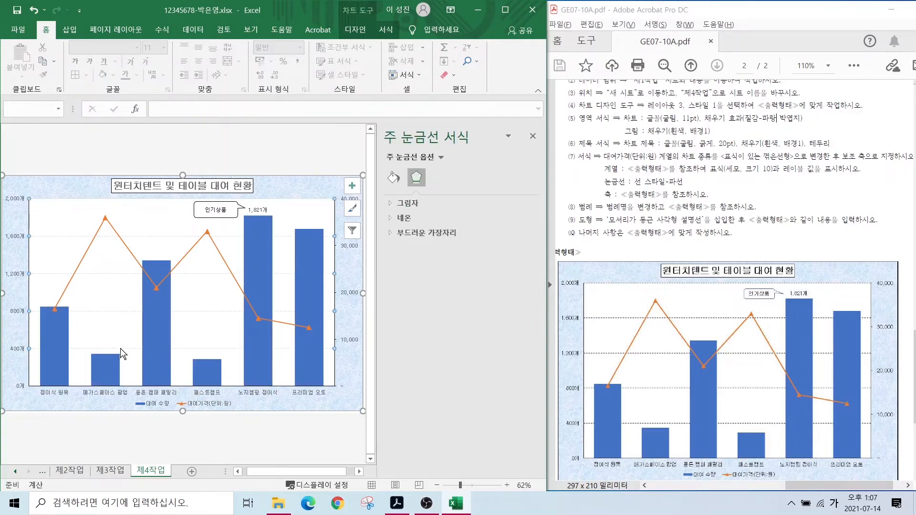
left_click(394, 177)
left_click(514, 285)
left_click(520, 315)
key("Escape")
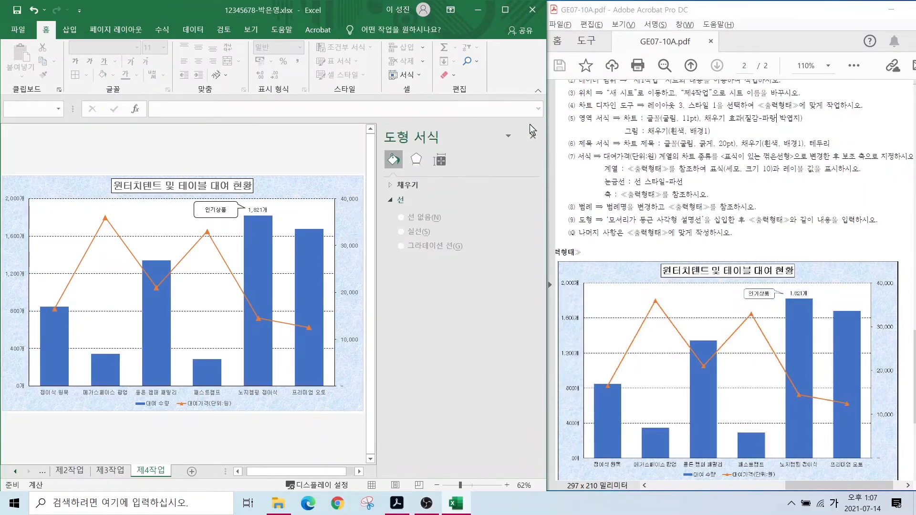
left_click(533, 136)
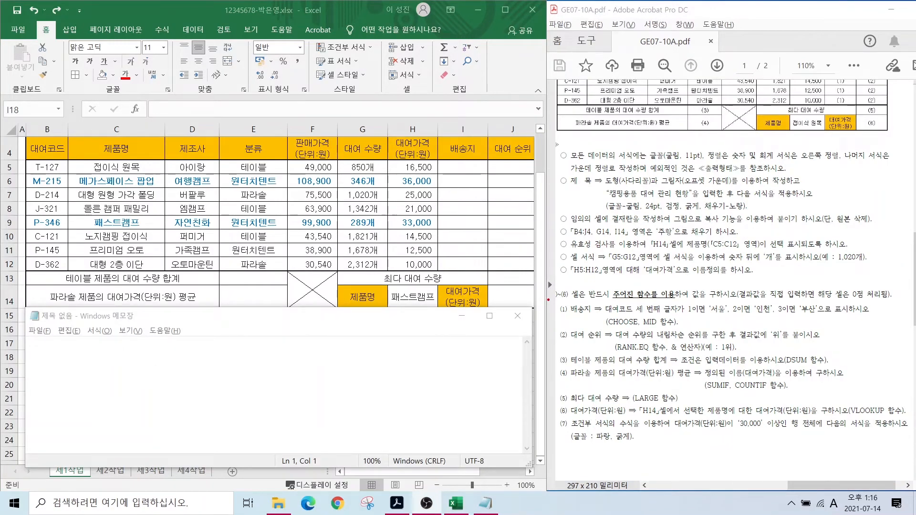
- Review PDF function requirements (1)–(6) — CHOOSE, MID, RANK.EQ, SUMIF, COUNTIF, DSUM — with Notepad ready
left_click_drag(549, 300, 909, 419)
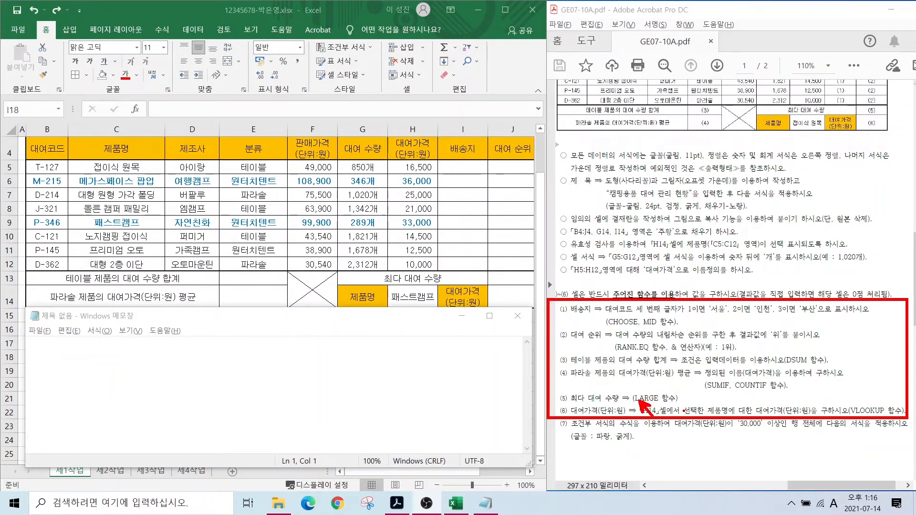
left_click_drag(684, 411, 702, 428)
left_click_drag(636, 350, 667, 379)
left_click_drag(799, 361, 817, 377)
left_click_drag(594, 328, 679, 329)
left_click_drag(703, 394, 787, 394)
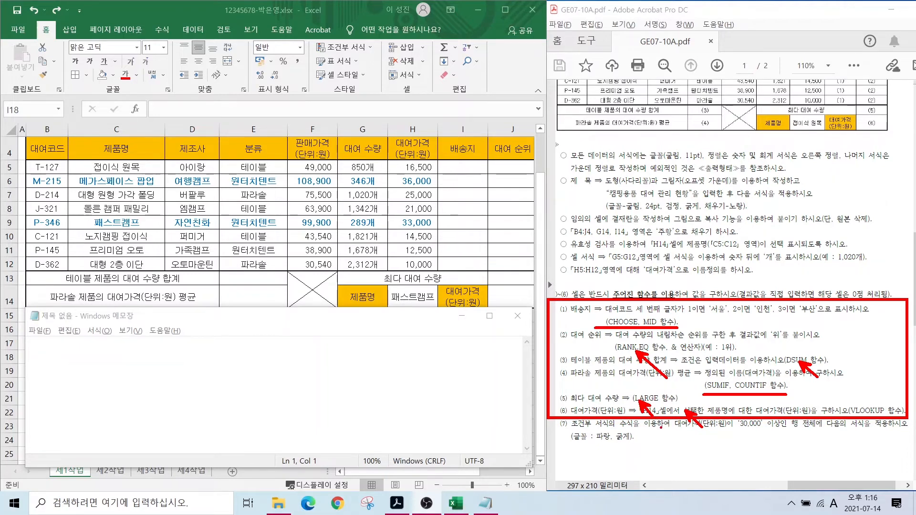
key("Escape")
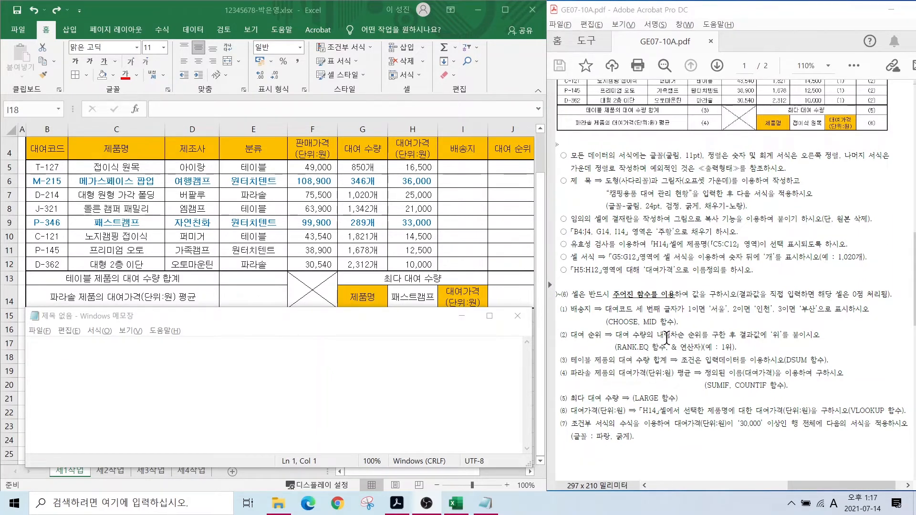
left_click(309, 388)
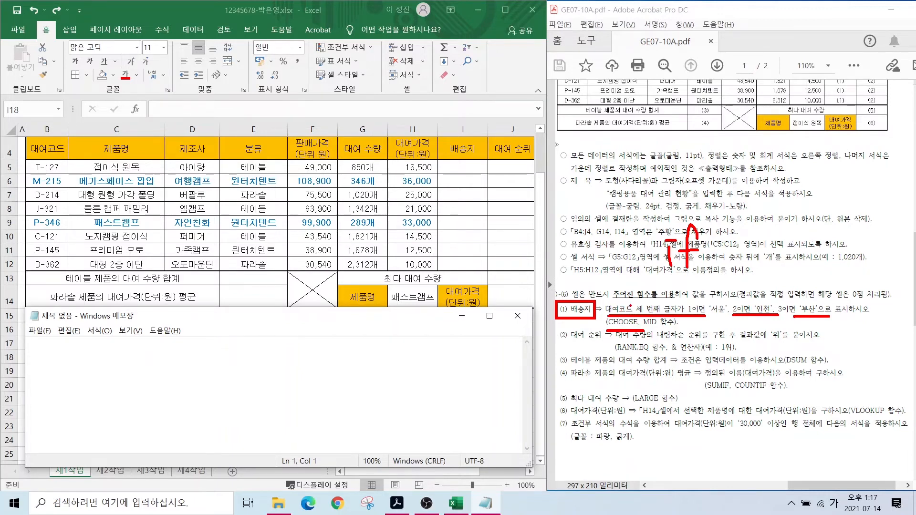
mouse_move(649, 329)
left_mouse_down()
mouse_move(675, 328)
mouse_move(639, 302)
mouse_move(664, 309)
left_mouse_up()
key("Escape")
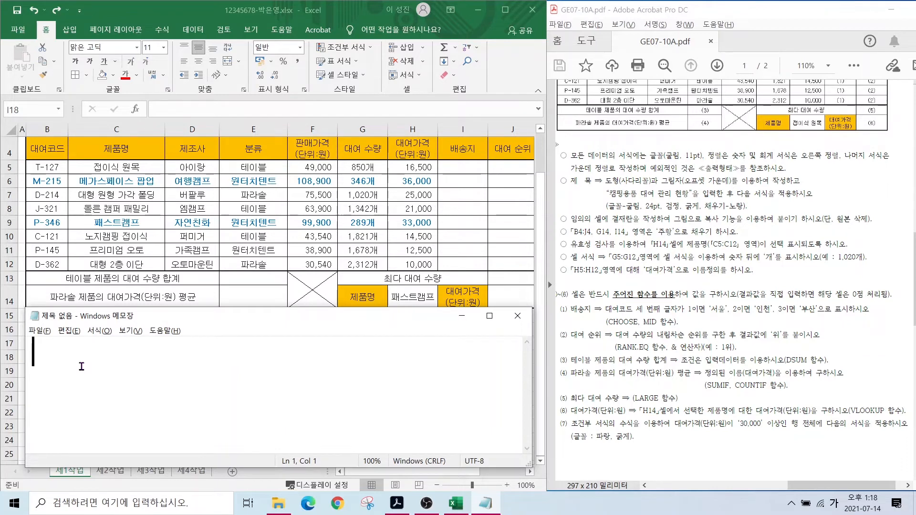
- Write the first note line =CHOOSE(숫자,1,2,3,.....) in Notepad
type("=ㅊ")
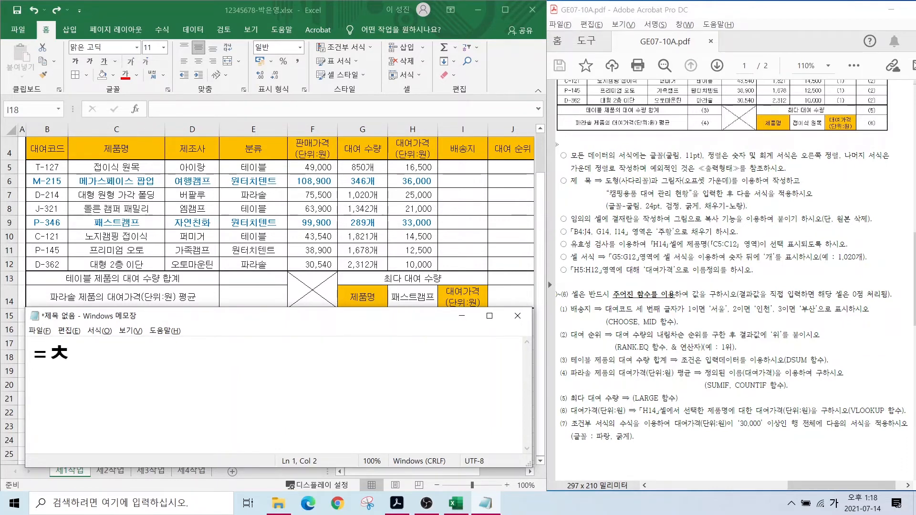
key("BackSpace")
key("Hangul")
type("CHOOSE)")
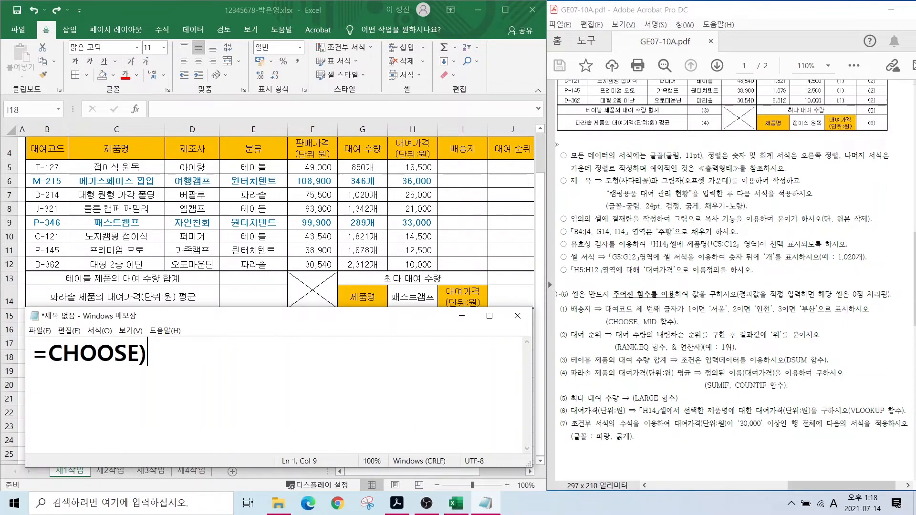
key("BackSpace")
type("(")
key("Hangul")
type("수ㅅ자,")
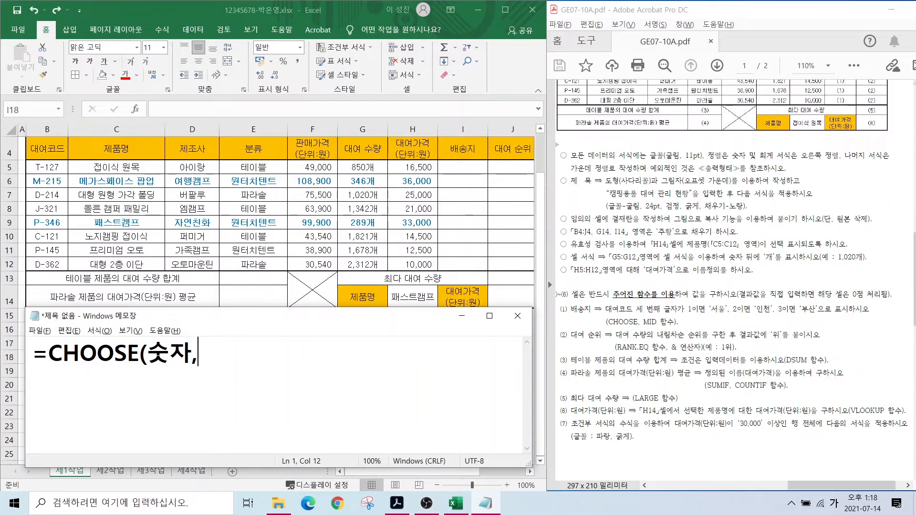
type("1,2,3,")
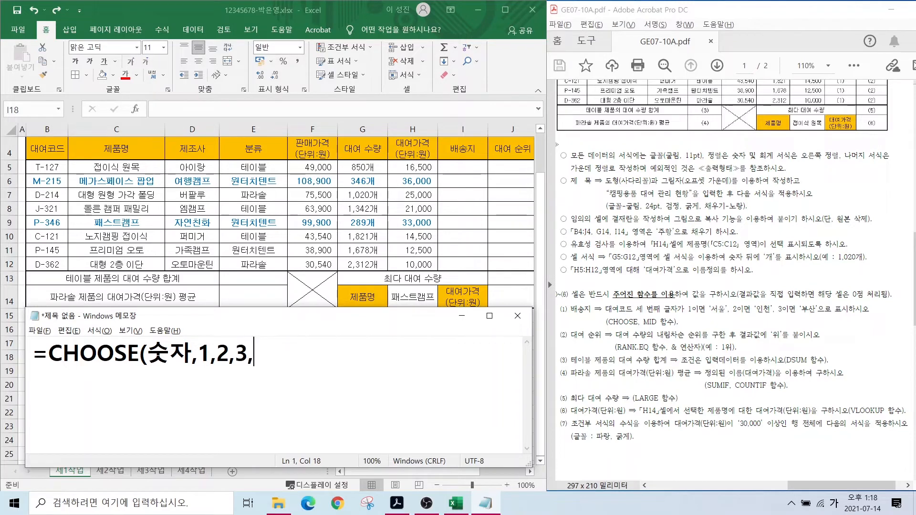
type(".....)")
key("Return")
- Add the second line =MID(문자,몇번째부터,몇개) and check it against the item (1) hint
type("=")
key("Hangul")
type("MID(")
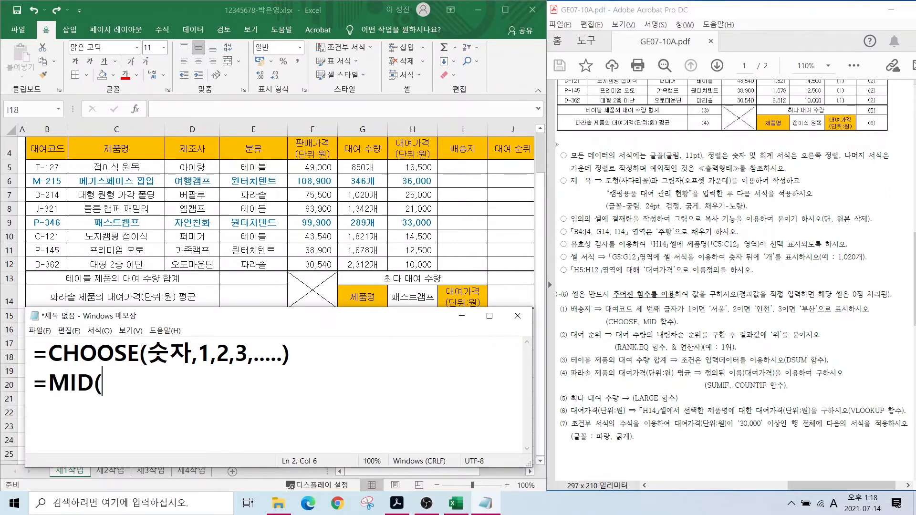
key("Hangul")
type("문자,")
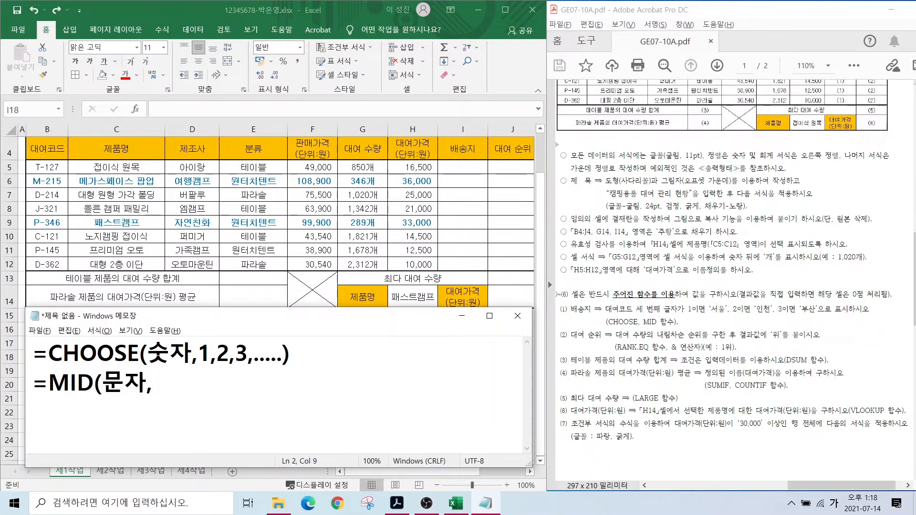
type("몇번째")
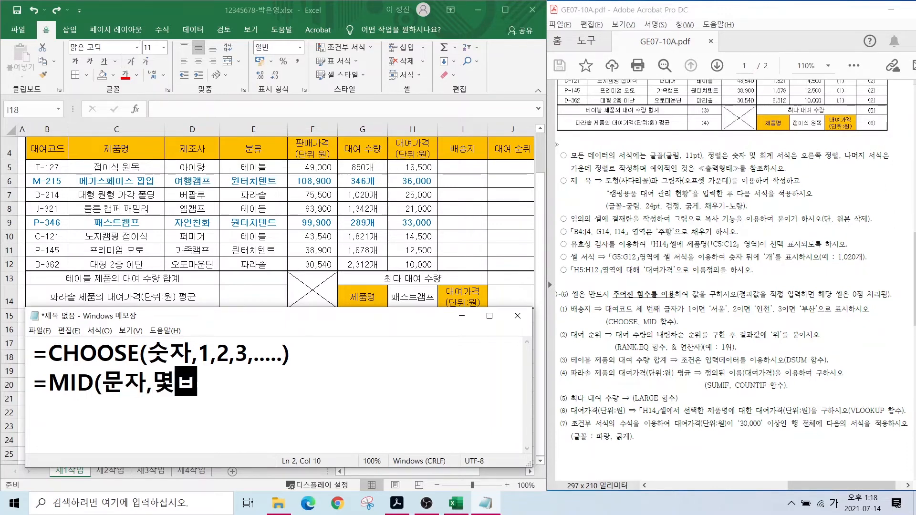
type("부터,")
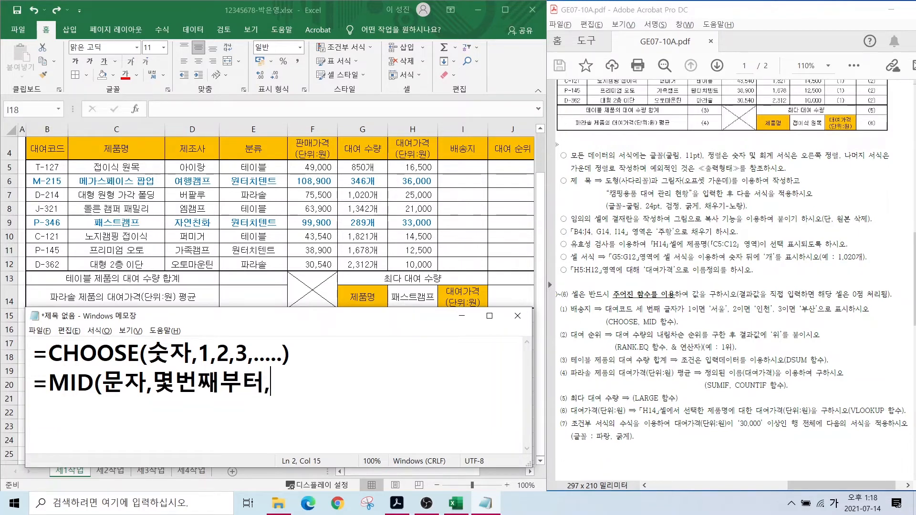
type("몇개)")
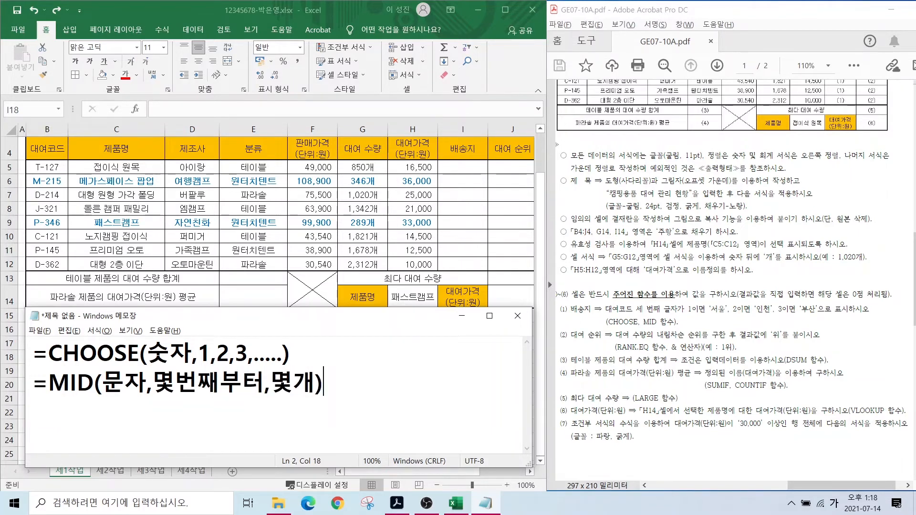
key("Return")
left_click_drag(617, 312, 603, 295)
left_click_drag(651, 317, 677, 292)
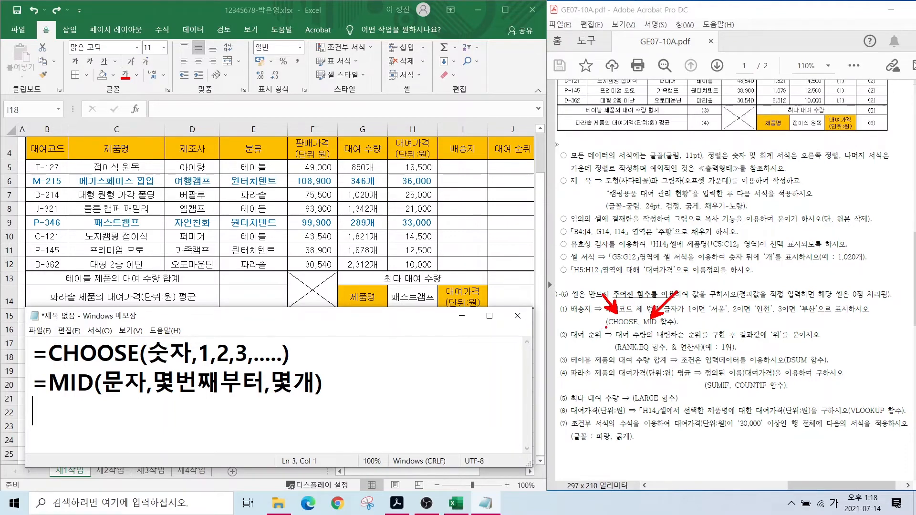
left_click_drag(604, 329, 666, 328)
key("Escape")
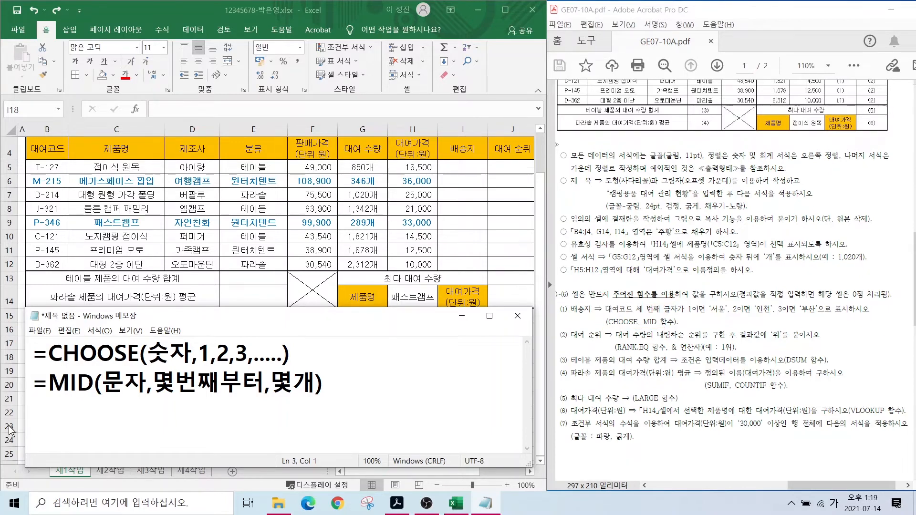
- Start the third line with =CHOOSE(MID(B5,3,1), taking the code's third character
type("=ㅊ")
key("BackSpace")
key("Hangul")
type("CHOOSE(")
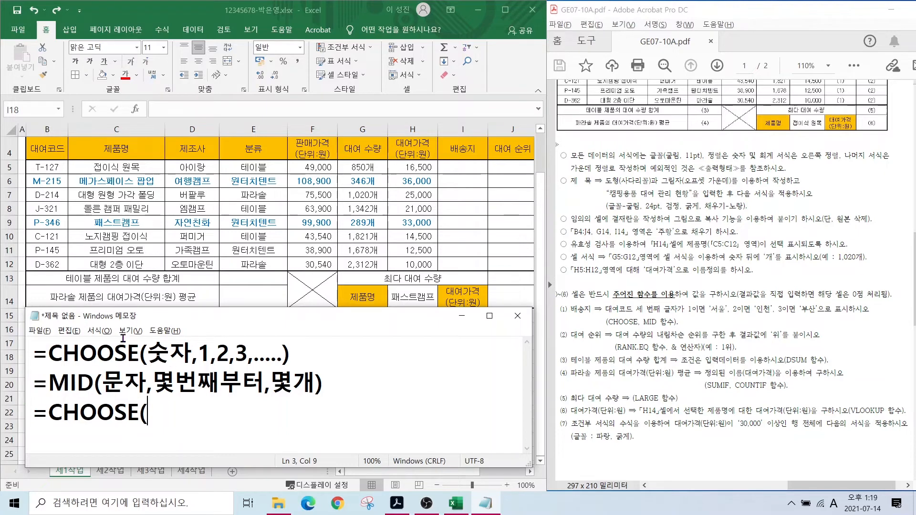
type("MID")
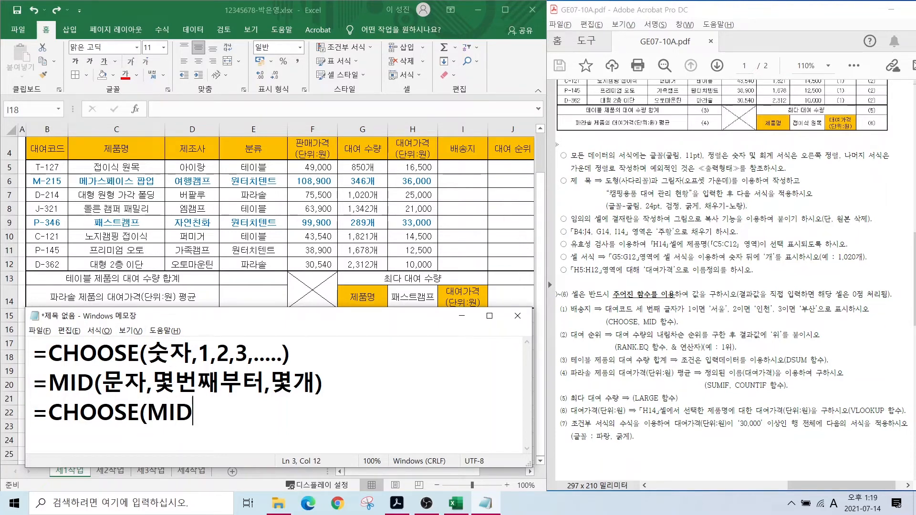
type("(")
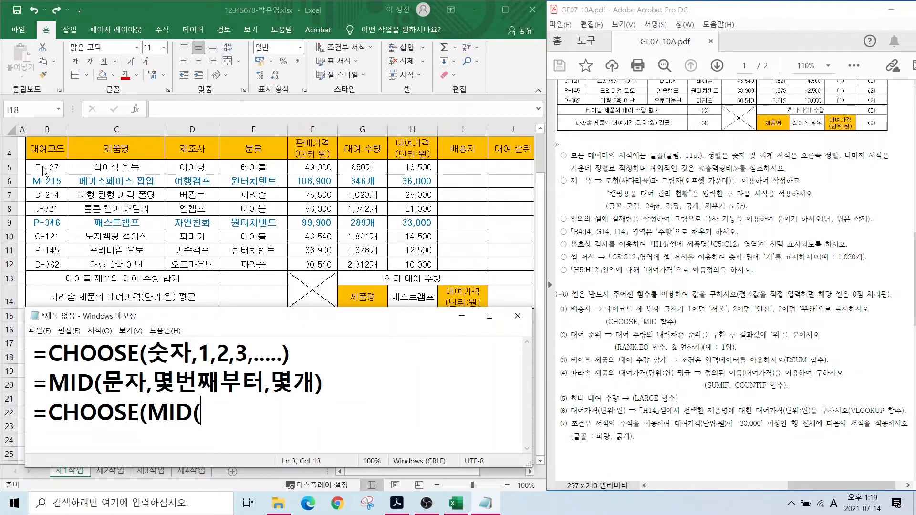
type("B5")
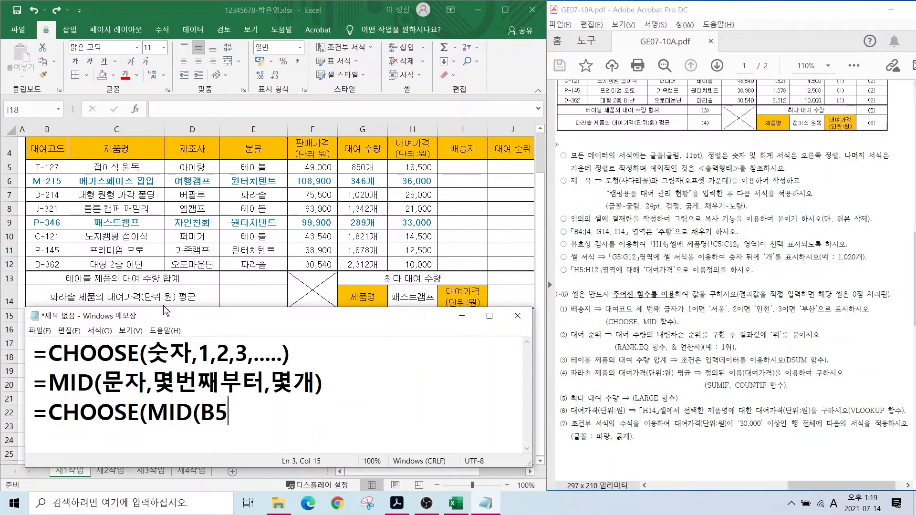
type(",3,1)")
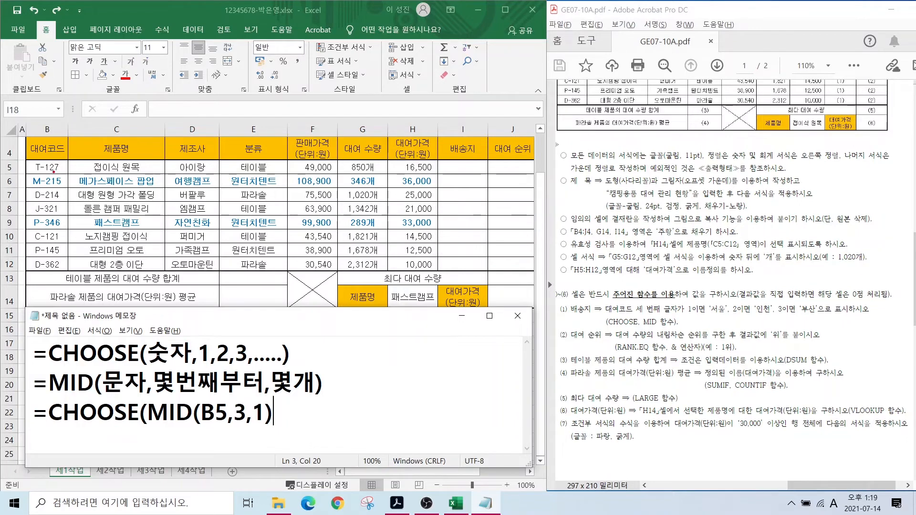
left_click_drag(47, 160, 51, 175)
left_click_drag(47, 175, 50, 189)
key("Escape")
- Finish the formula with the choices "서울","인천","부산" and a closing parenthesis
type(",\"TJ")
key("BackSpace")
key("BackSpace")
key("Hangul")
type("서울\",")
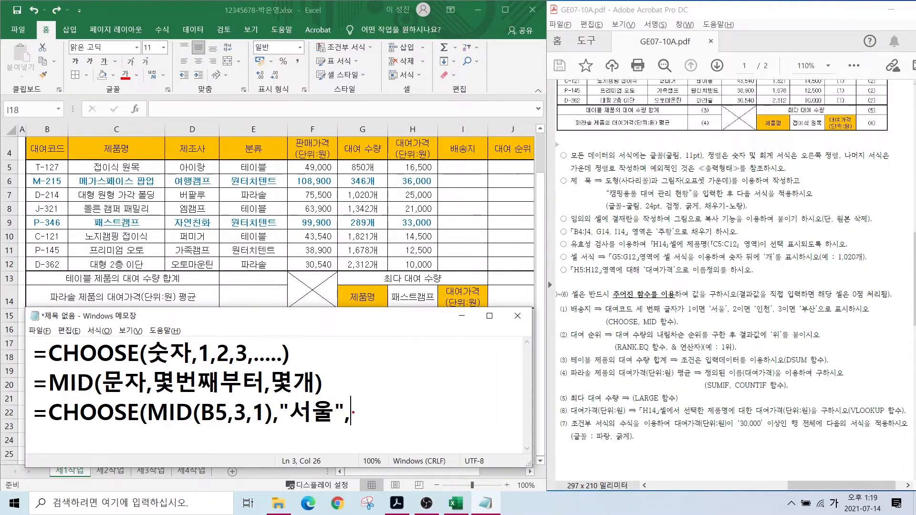
mouse_move(353, 412)
left_mouse_down()
mouse_move(341, 398)
mouse_move(354, 413)
left_mouse_up()
type("\"인천\"")
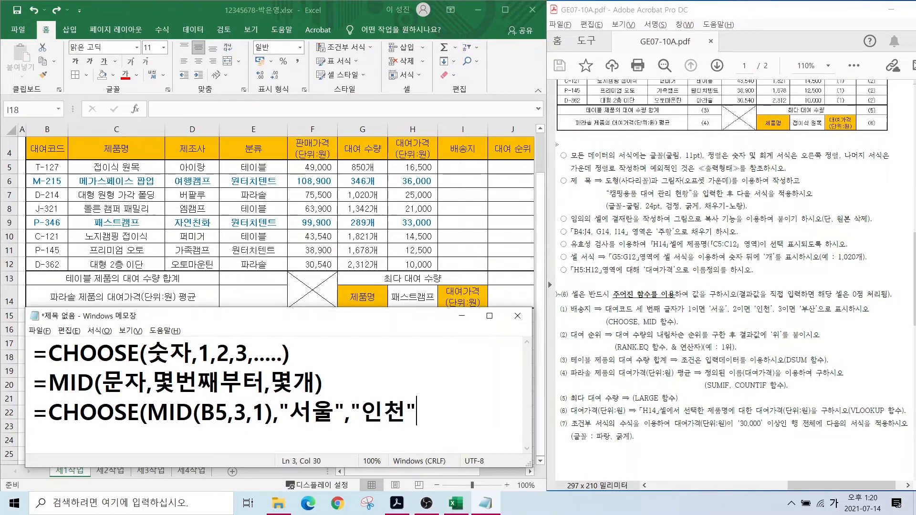
type("ㅡ")
key("BackSpace")
type(",\"부산\"")
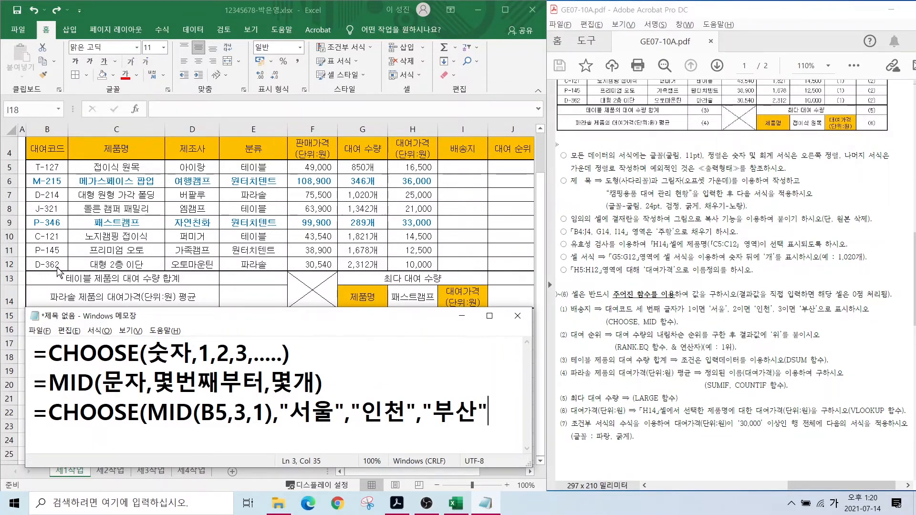
type(")")
key("ctrl")
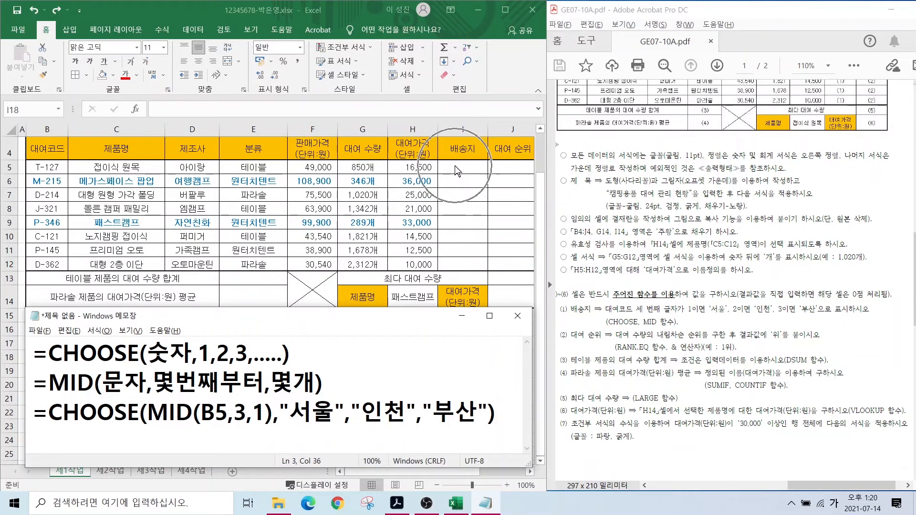
- Enter =CHOOSE(MID(B5,3,1),"서울","인천","부산") in I5 so T-127 shows 서울
left_click(454, 166)
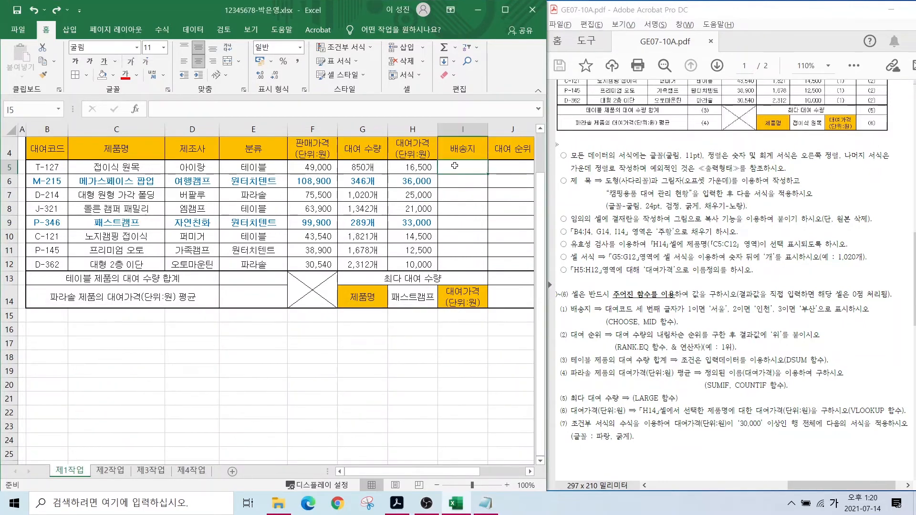
type("=")
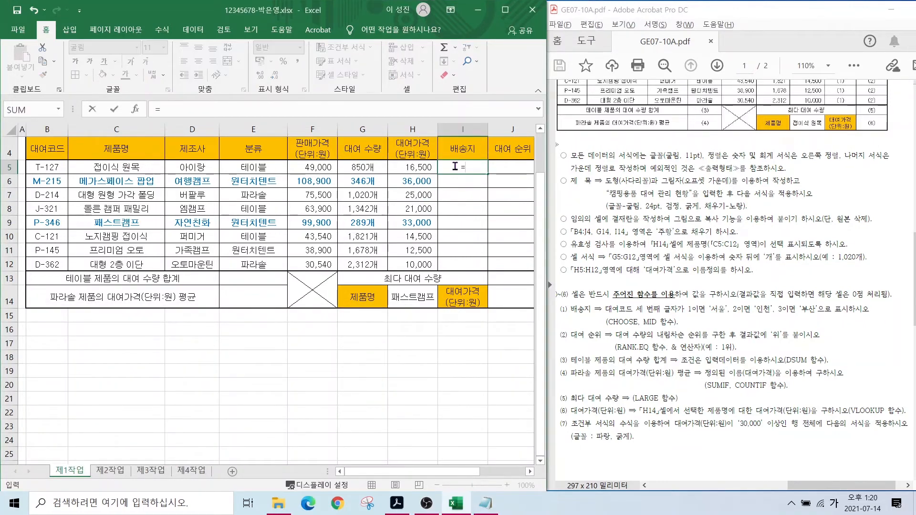
key("Hangul")
type("CHO")
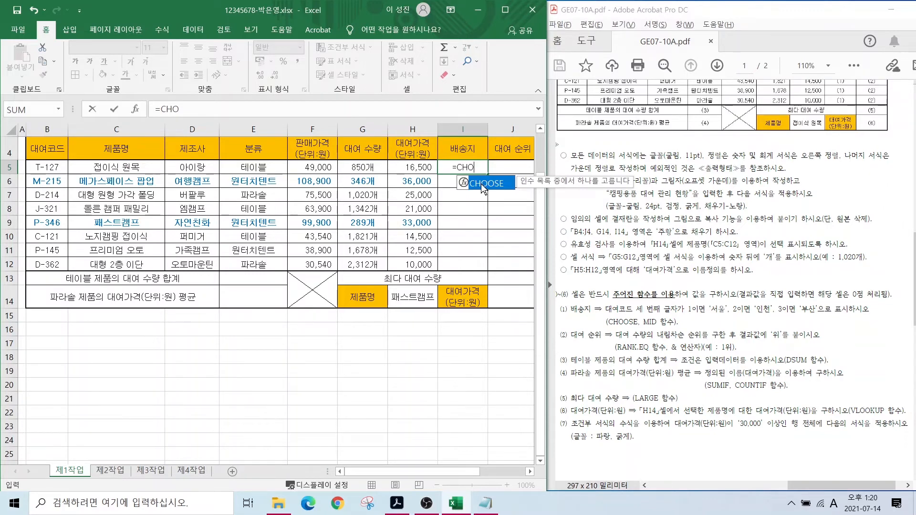
double_click(482, 187)
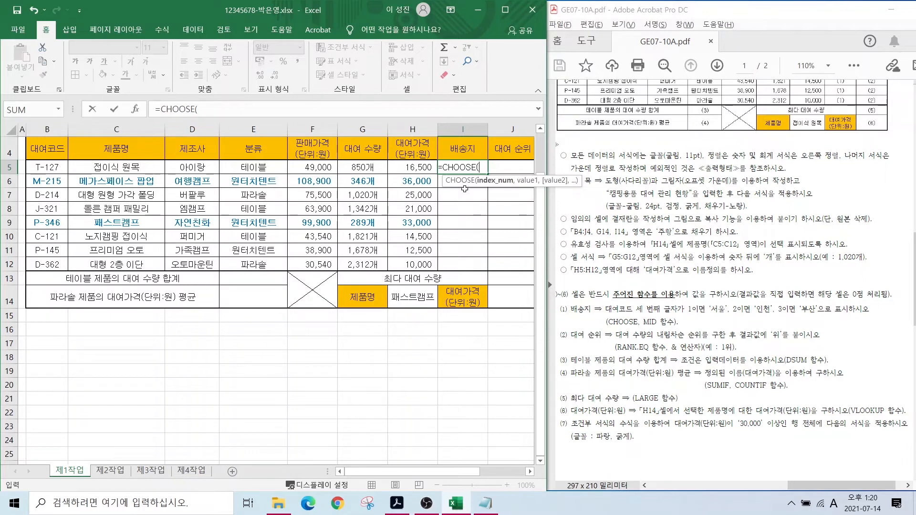
type("MI")
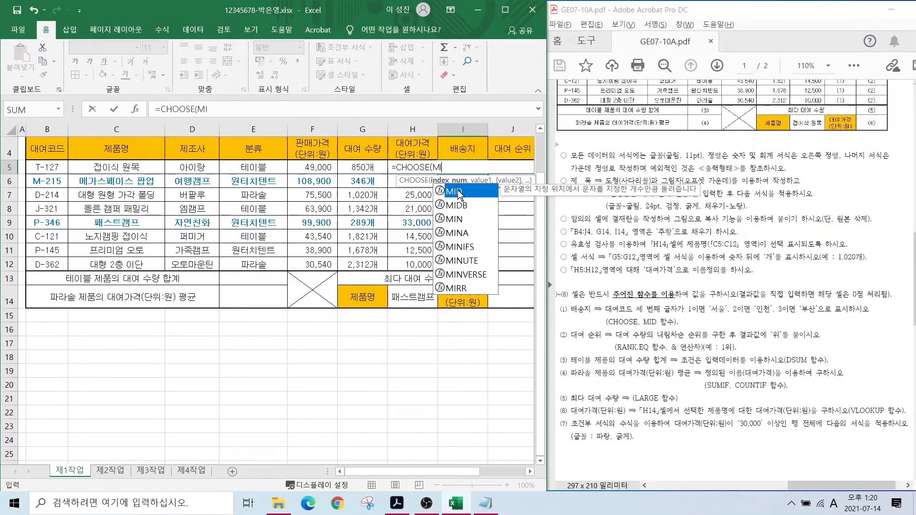
double_click(457, 190)
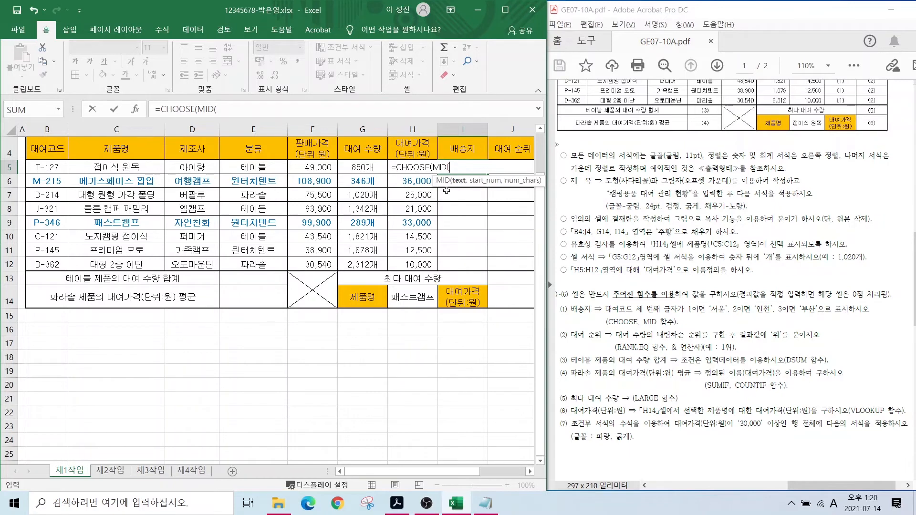
left_click(44, 166)
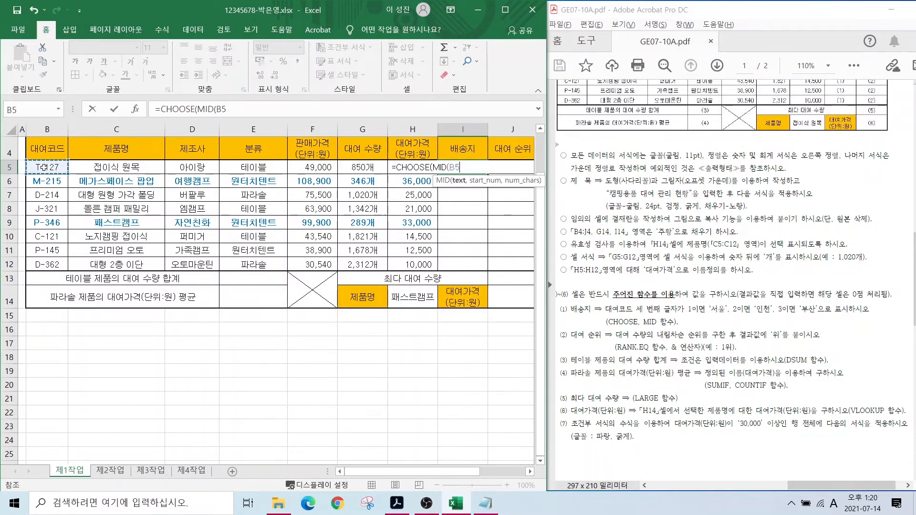
type(",")
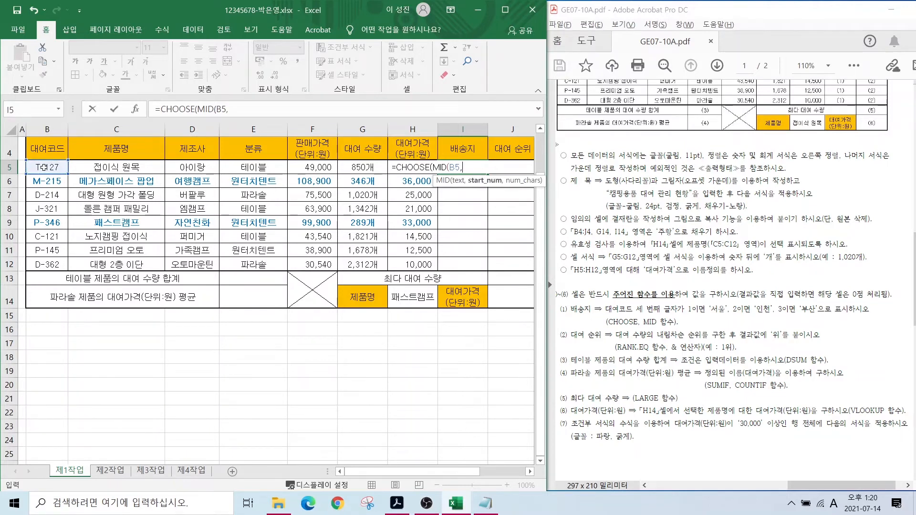
type("3,1)")
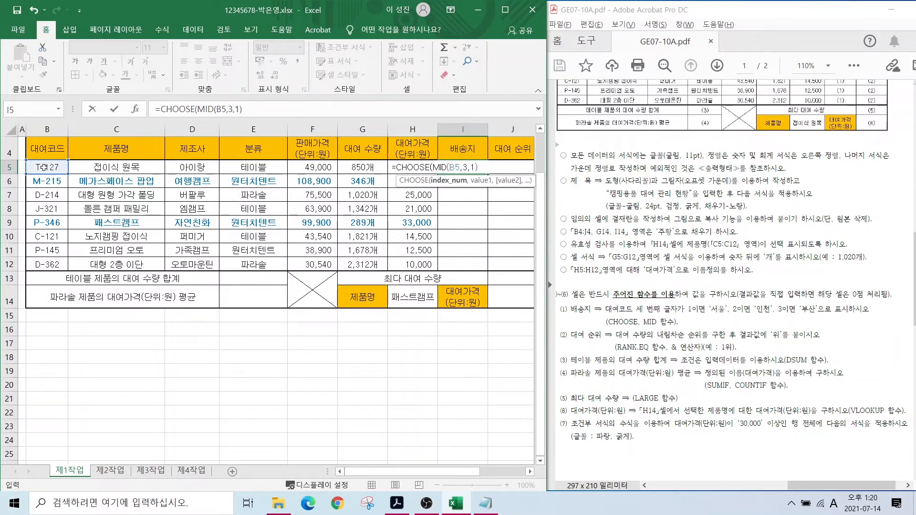
type(",\",")
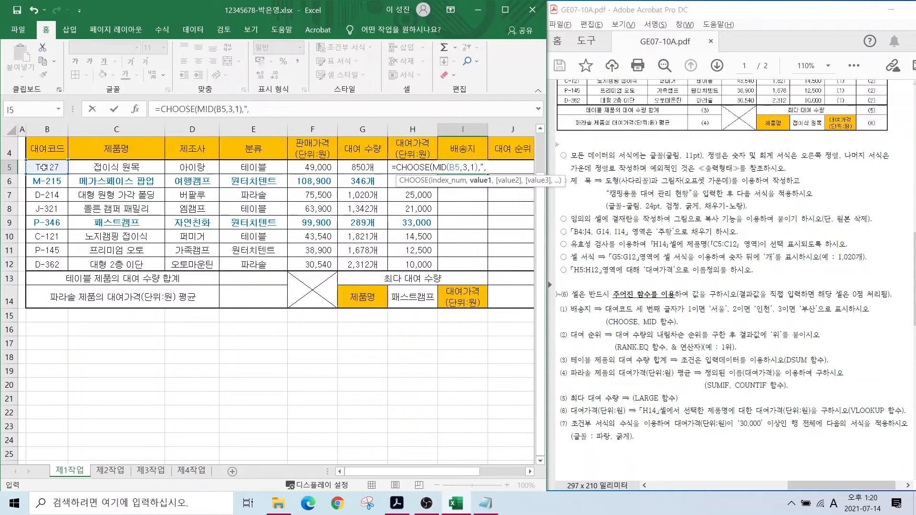
key("BackSpace")
key("BackSpace")
key("Hangul")
type("서울\",")
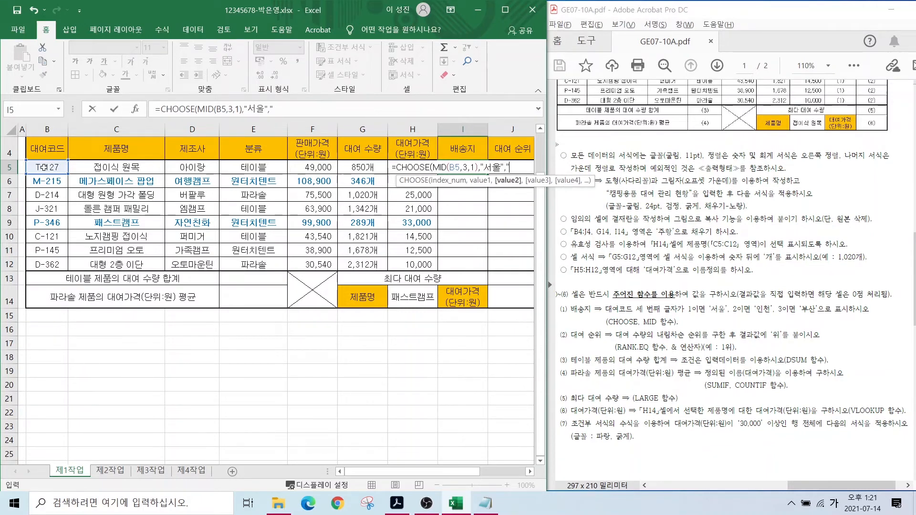
type("\"인천")
type("\",\"")
type("부산")
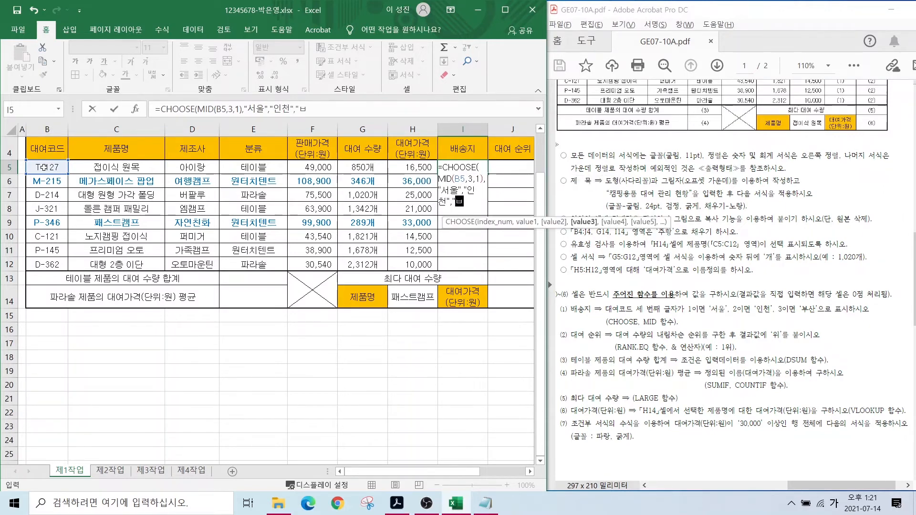
type("\")")
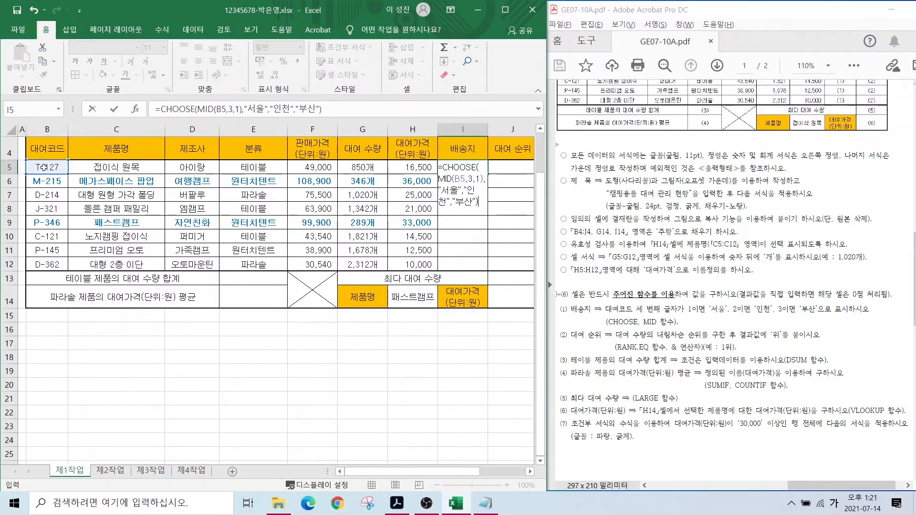
key("Return")
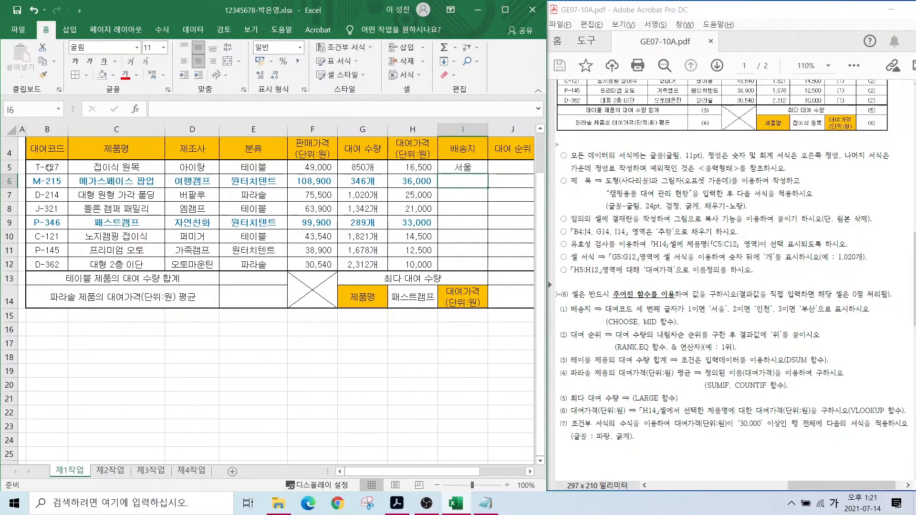
- Copy the I5 배송지 formula down to I12 using Fill Without Formatting, showing 서울 through 부산
left_click(455, 167)
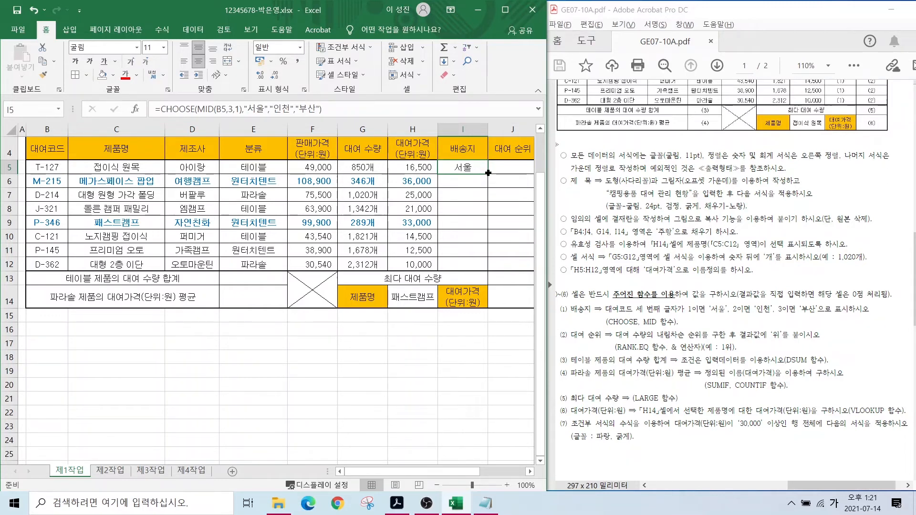
left_click_drag(488, 172, 493, 263)
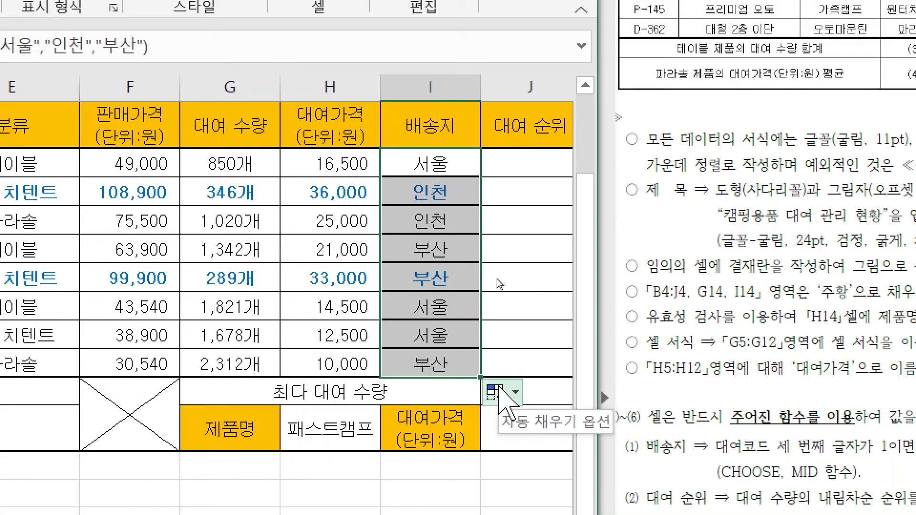
left_click(496, 391)
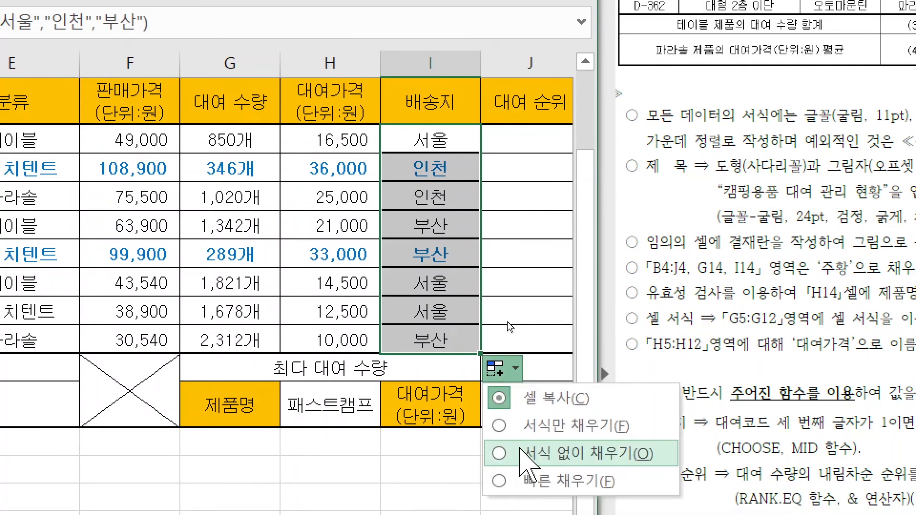
left_click(549, 453)
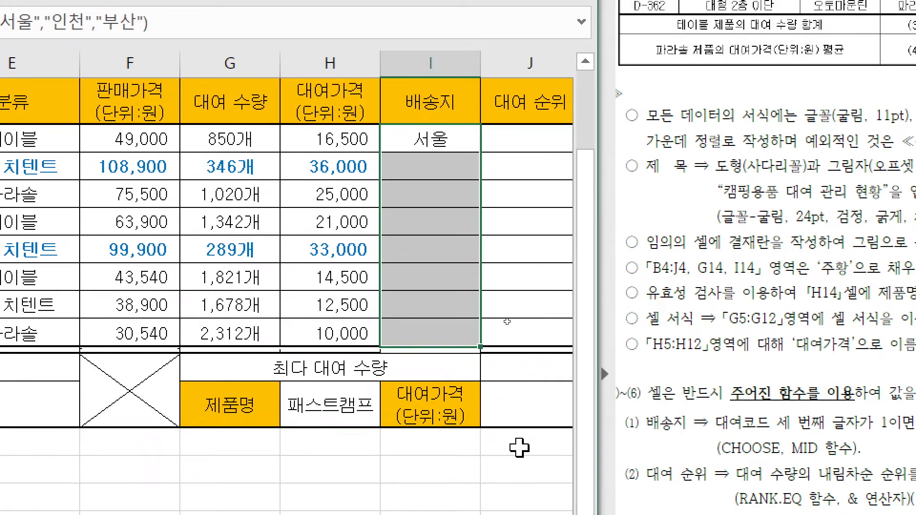
left_click(438, 220)
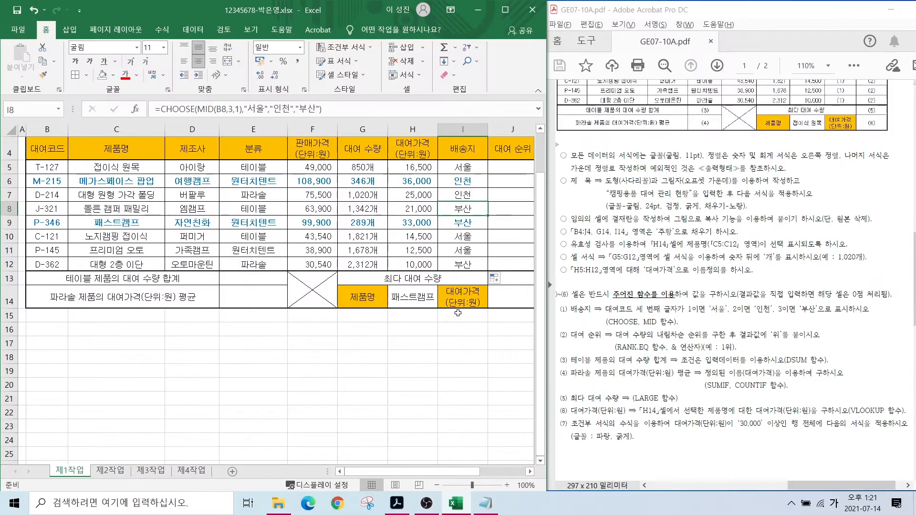
left_click(431, 355)
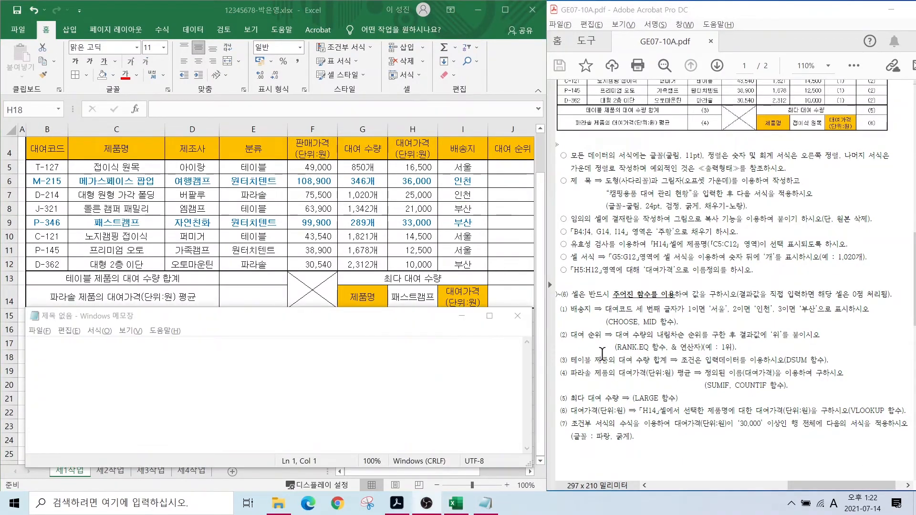
- Mark the (2) 대여 순위 item and its 위 suffix in the instructions
key("ctrl+2")
mouse_move(557, 328)
left_mouse_down()
mouse_move(667, 353)
mouse_move(684, 341)
mouse_move(778, 341)
left_mouse_up()
mouse_move(786, 347)
left_mouse_down()
mouse_move(773, 345)
mouse_move(779, 325)
left_mouse_up()
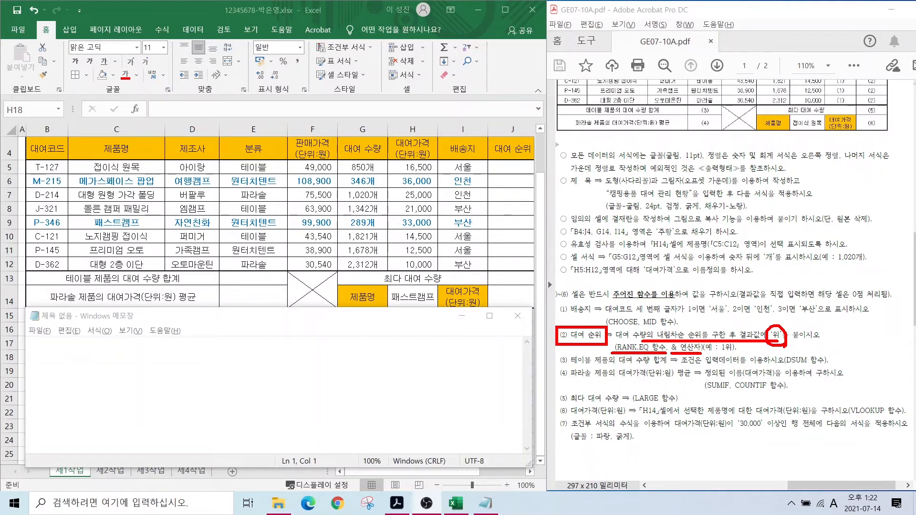
key("Escape")
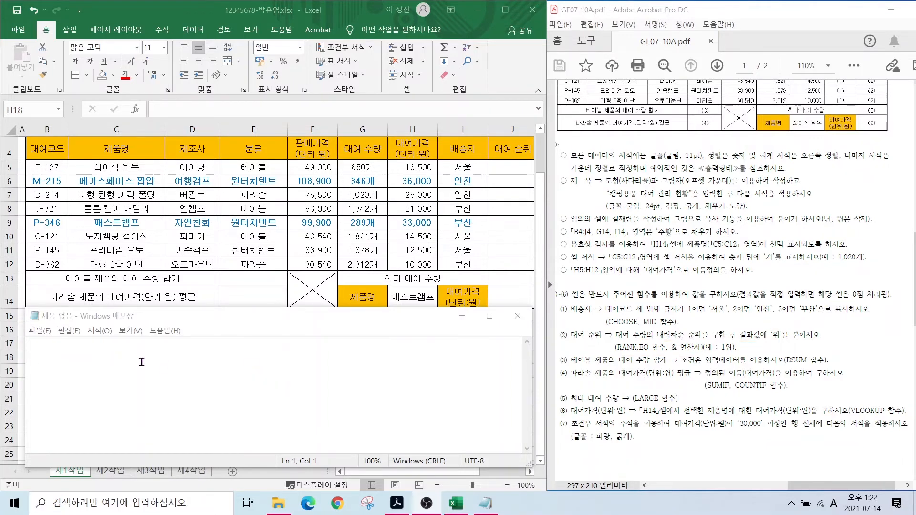
- Write the note =RANK.EQ(누구,어디서범위)큰게1등,내림차순 in Notepad
left_click(139, 364)
type("=")
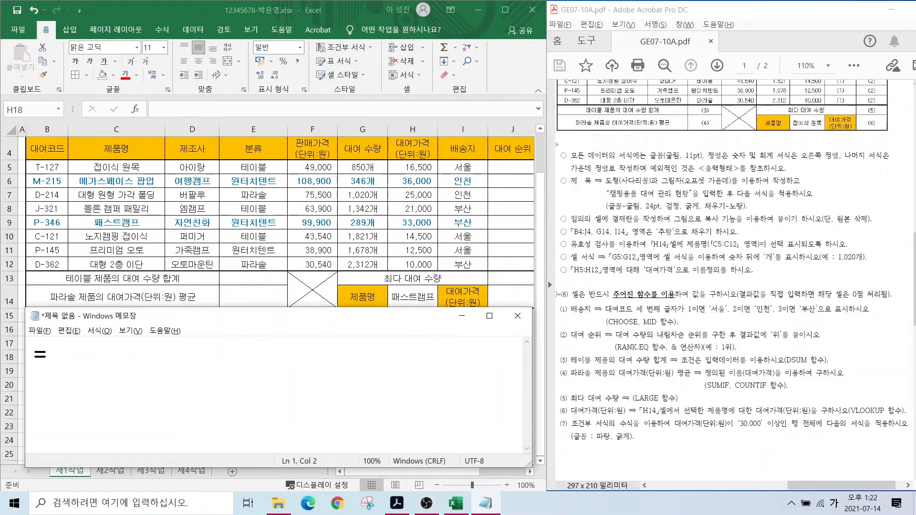
key("Hangul")
type("RANK")
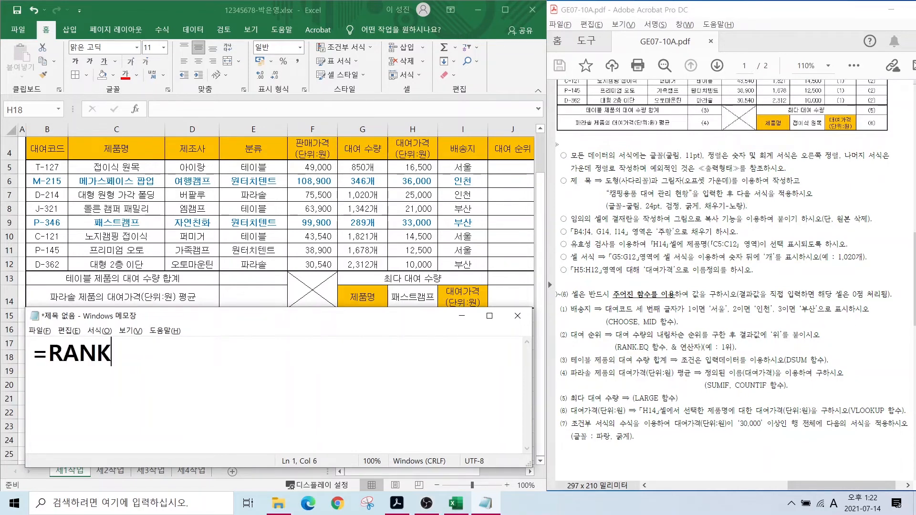
type(".EQ(")
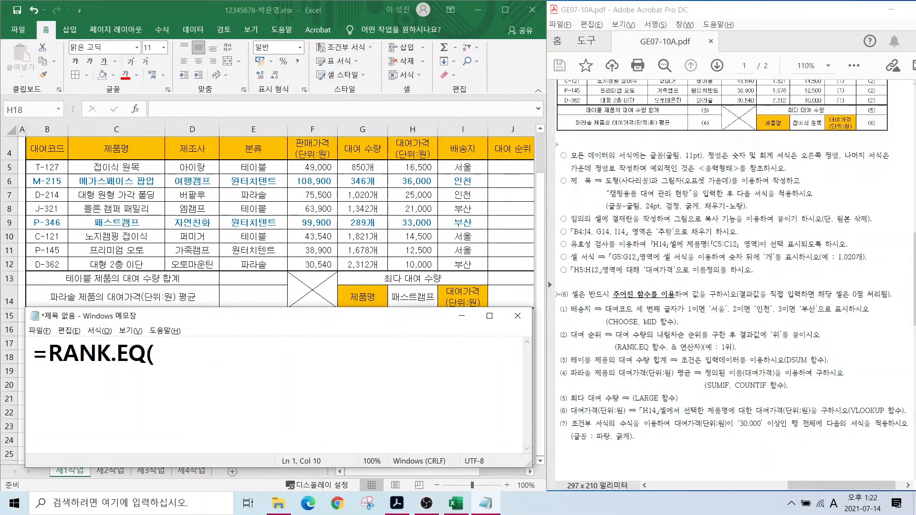
key("Hangul")
type("누구,")
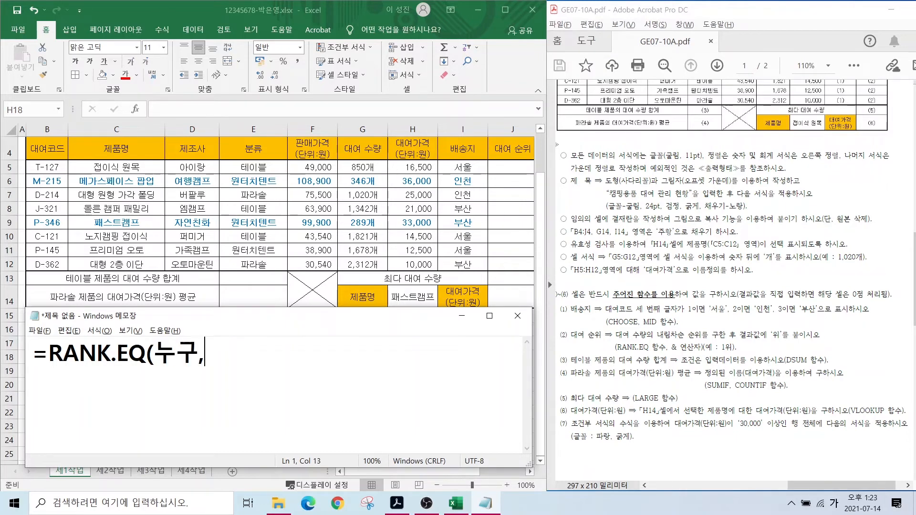
type("언디")
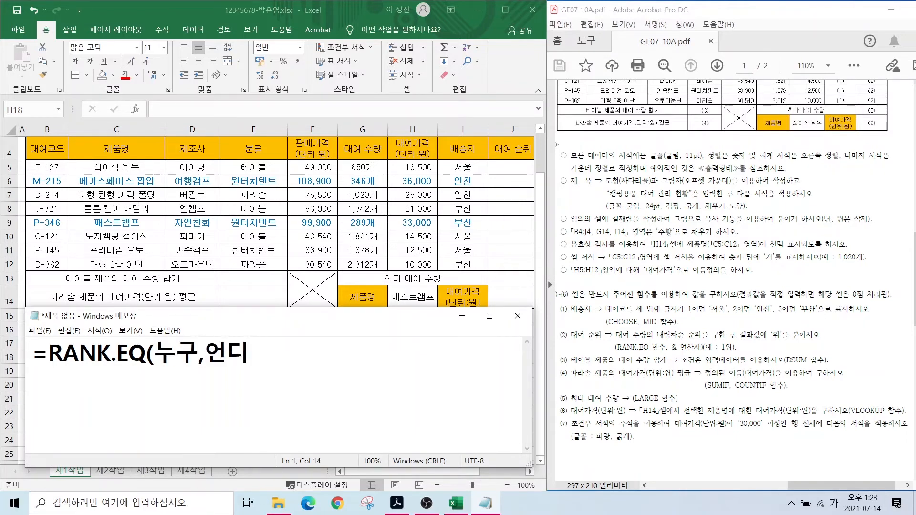
key("BackSpace")
key("BackSpace")
key("BackSpace")
type("어딧")
type("서범위")
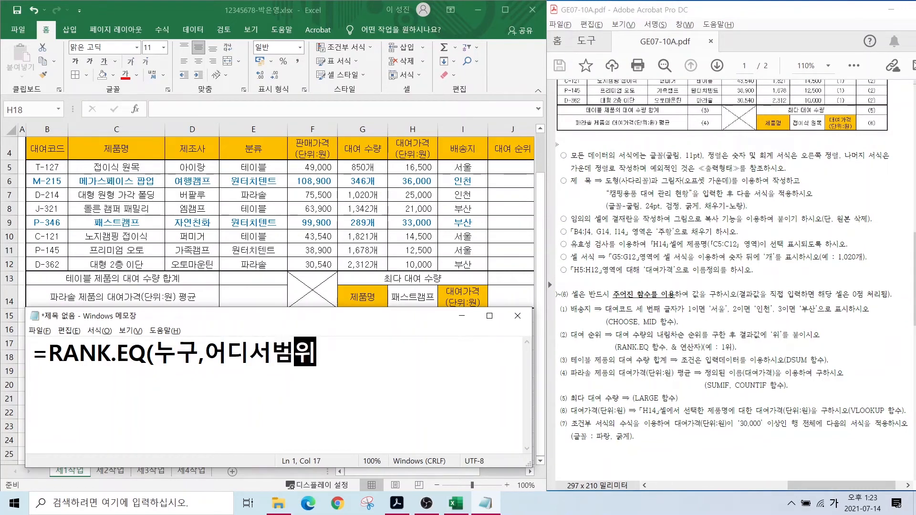
type(")")
type("큰ㄱ")
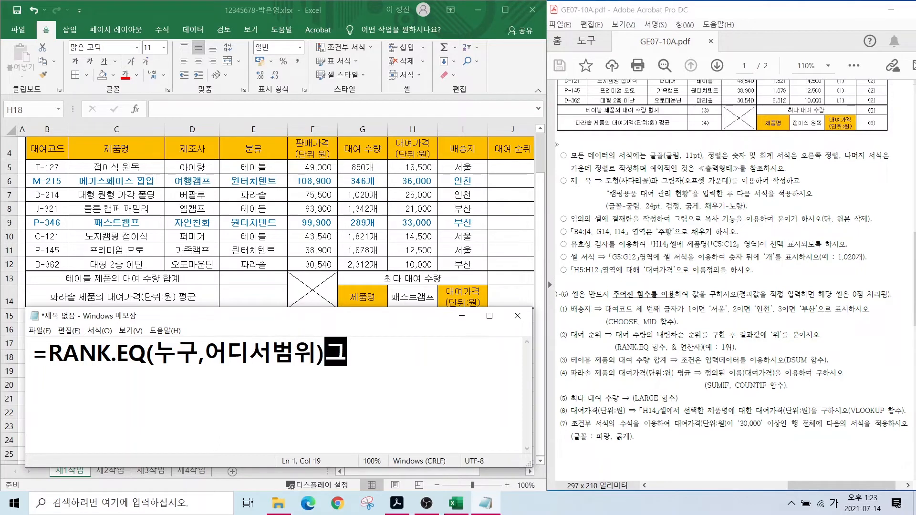
type("게1등")
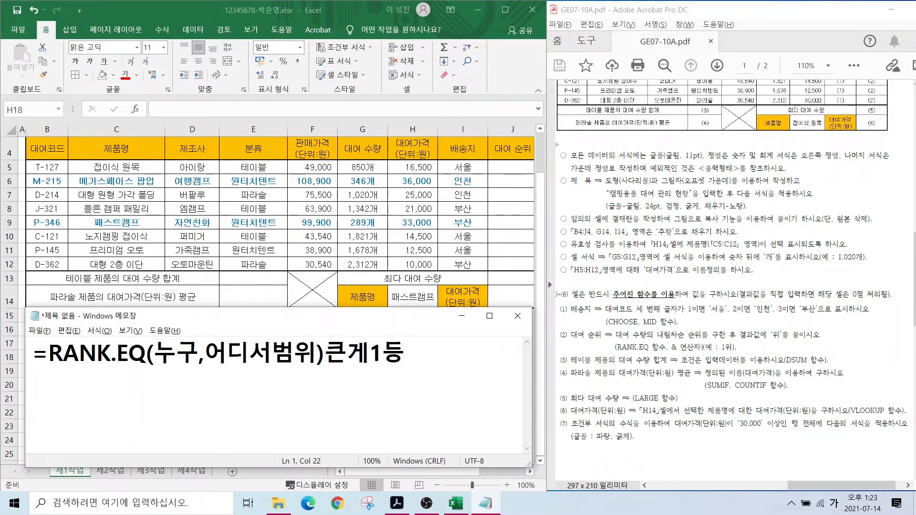
type(",내림차순")
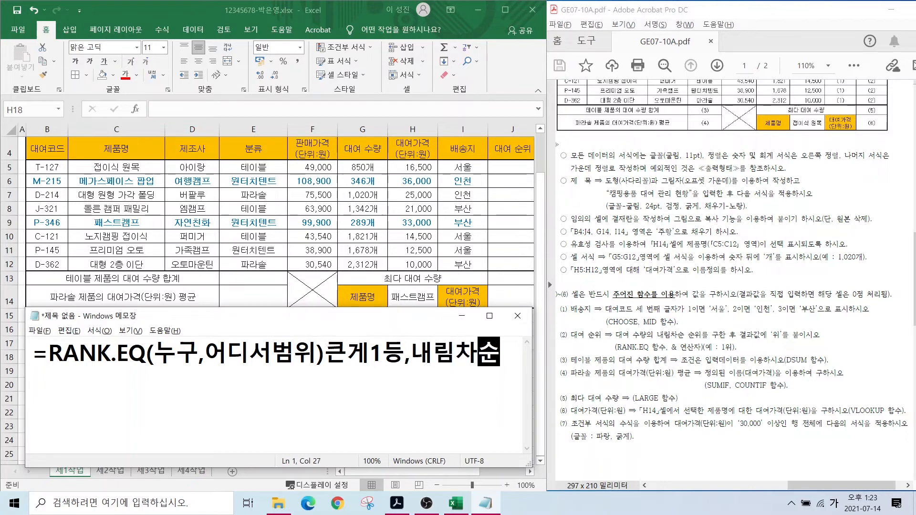
key("Return")
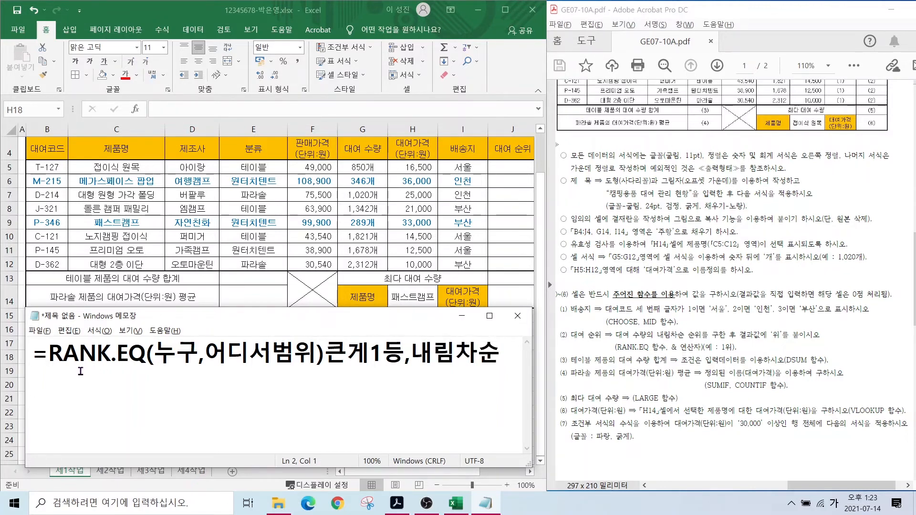
- Duplicate the RANK.EQ note onto line 2 with a ,1 argument added
left_click_drag(33, 354, 324, 356)
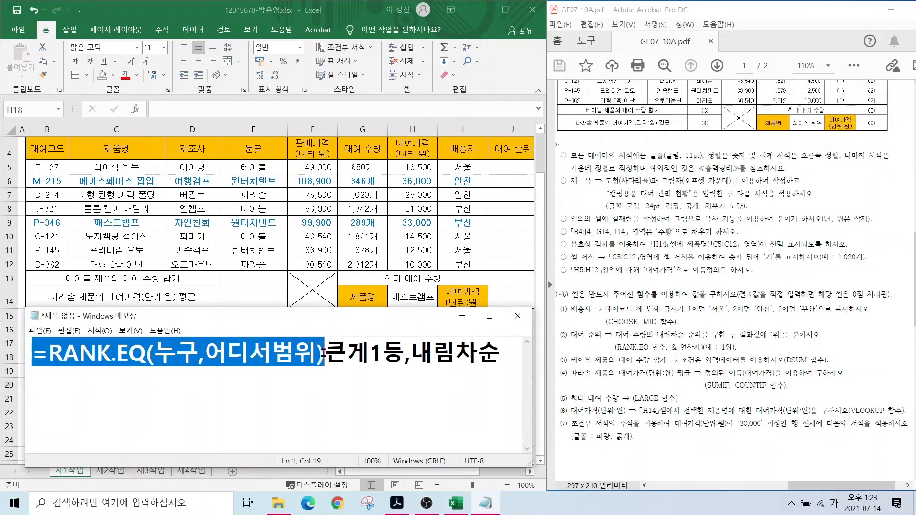
key("ctrl+c")
left_click(146, 387)
key("ctrl+v")
left_click(315, 386)
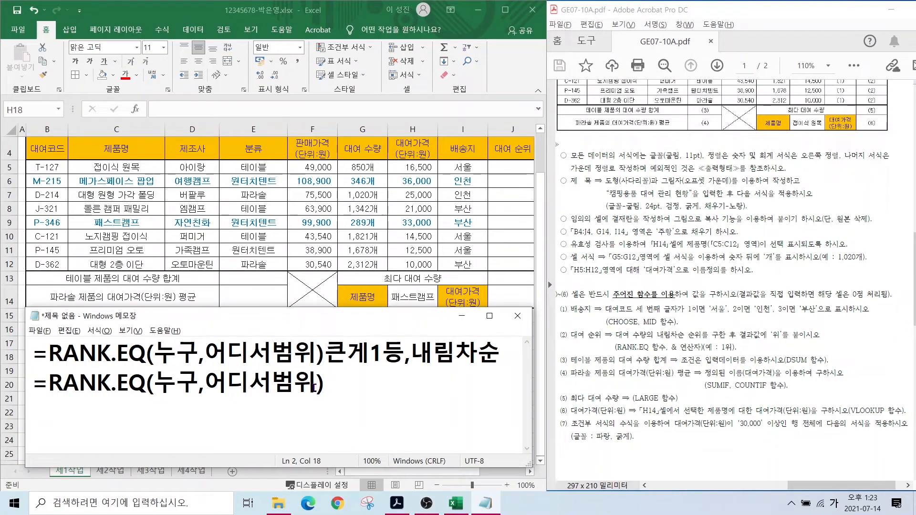
type(",1")
left_click(345, 386)
- Highlight the descending-rank wording, clear line 2, and restart it with =RANK.EQ(
left_click_drag(644, 342, 716, 341)
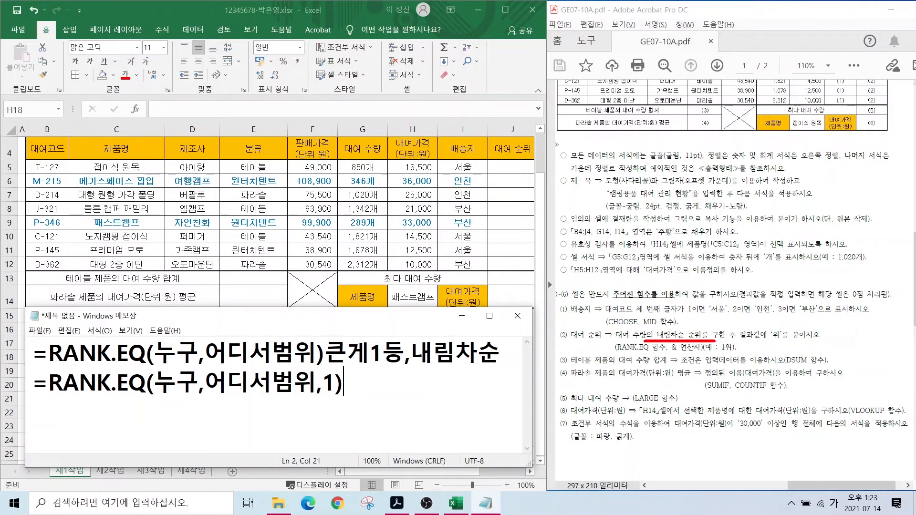
mouse_move(33, 337)
left_mouse_down()
mouse_move(251, 370)
mouse_move(336, 372)
mouse_move(10, 389)
left_mouse_up()
key("Escape")
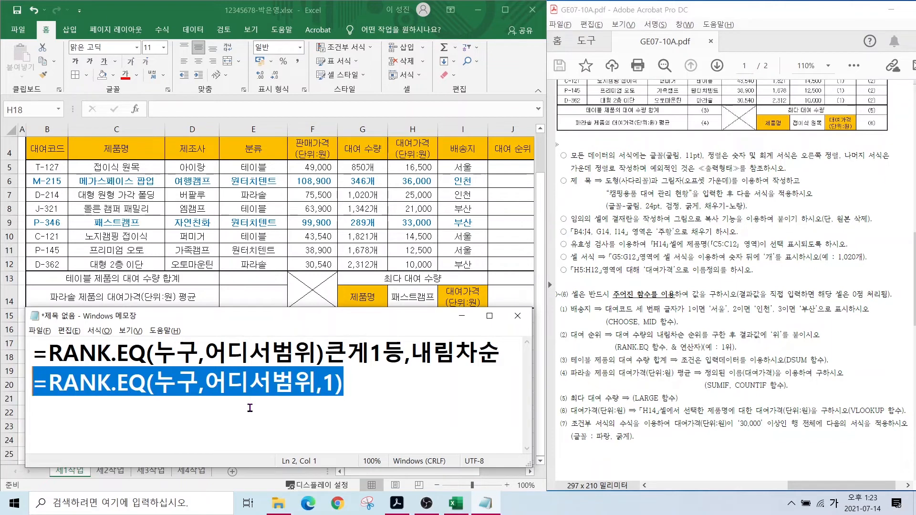
key("Delete")
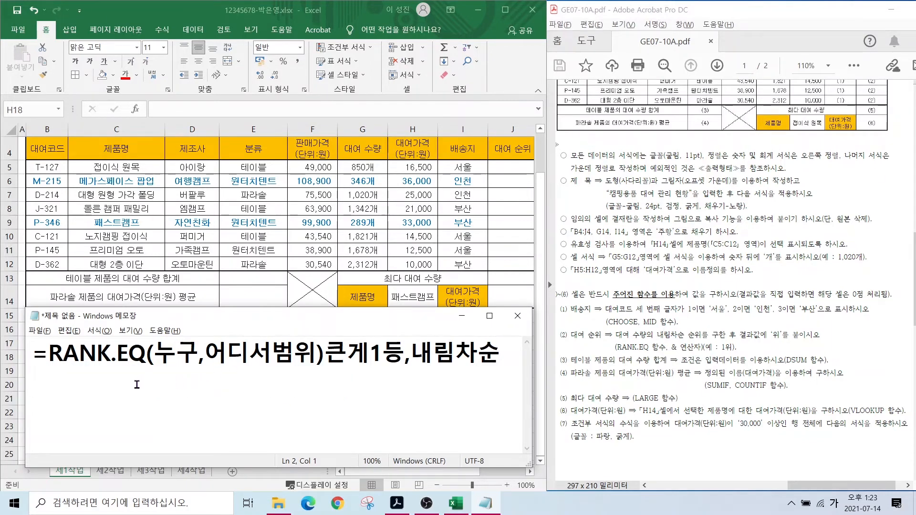
type("=RANK.EQ(")
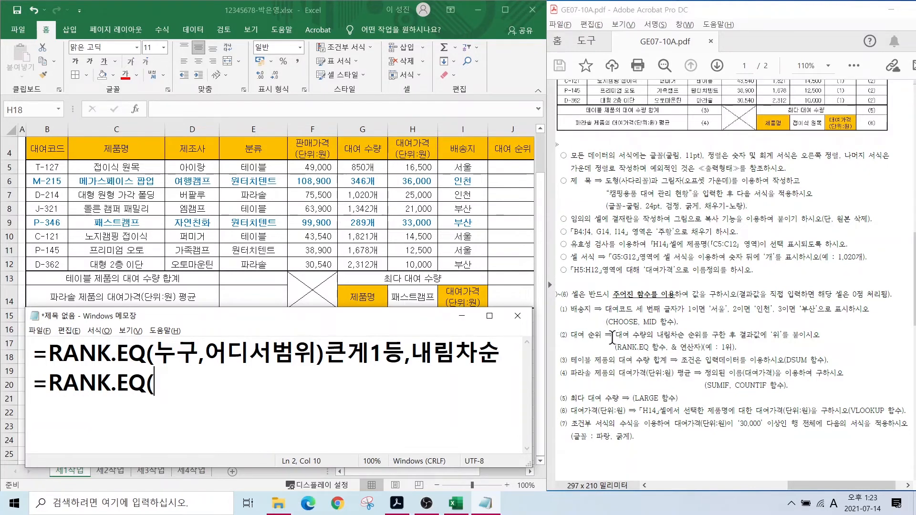
- Type G5,G5:G12 as the RANK.EQ arguments, marking the quantity column and G5 on screen
mouse_move(612, 334)
left_mouse_down()
mouse_move(664, 344)
mouse_move(648, 325)
mouse_move(583, 309)
left_mouse_up()
mouse_move(330, 153)
left_mouse_down()
mouse_move(387, 255)
mouse_move(386, 277)
left_mouse_up()
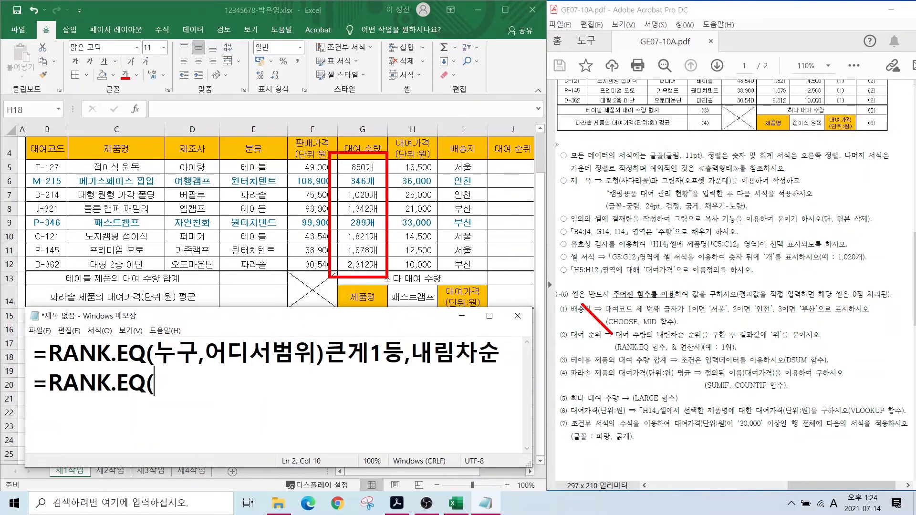
key("Escape")
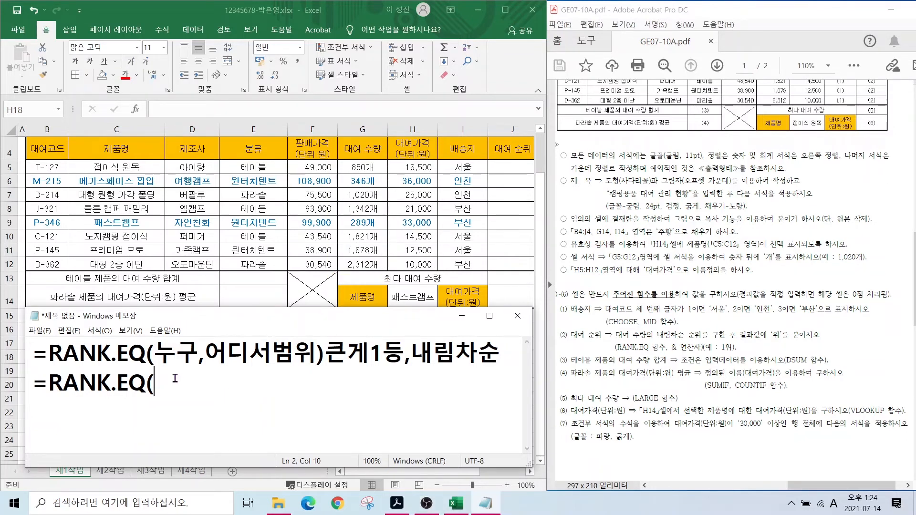
type("G5,G")
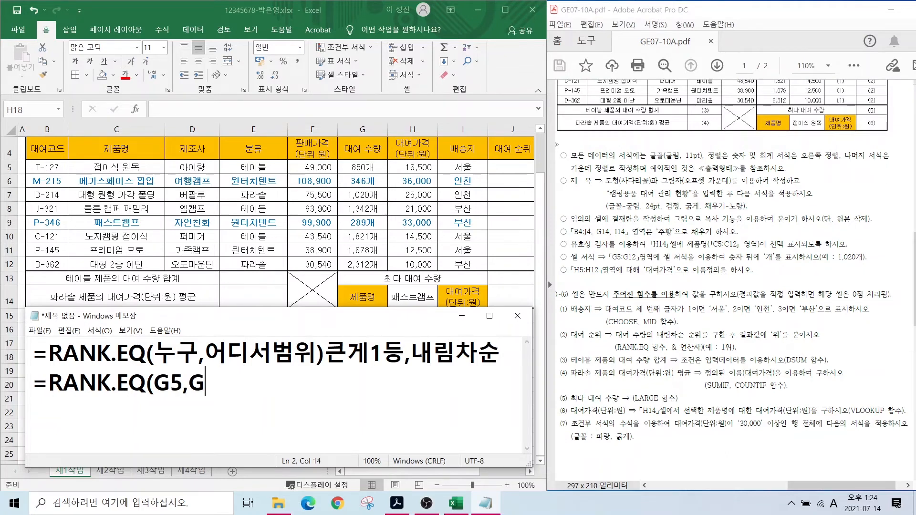
type("5:G12")
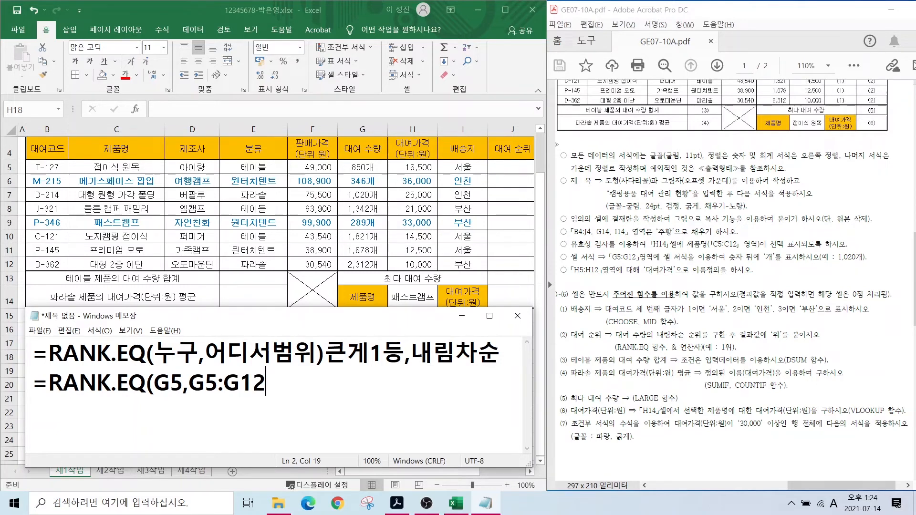
mouse_move(341, 162)
left_mouse_down()
mouse_move(375, 207)
mouse_move(386, 277)
left_mouse_up()
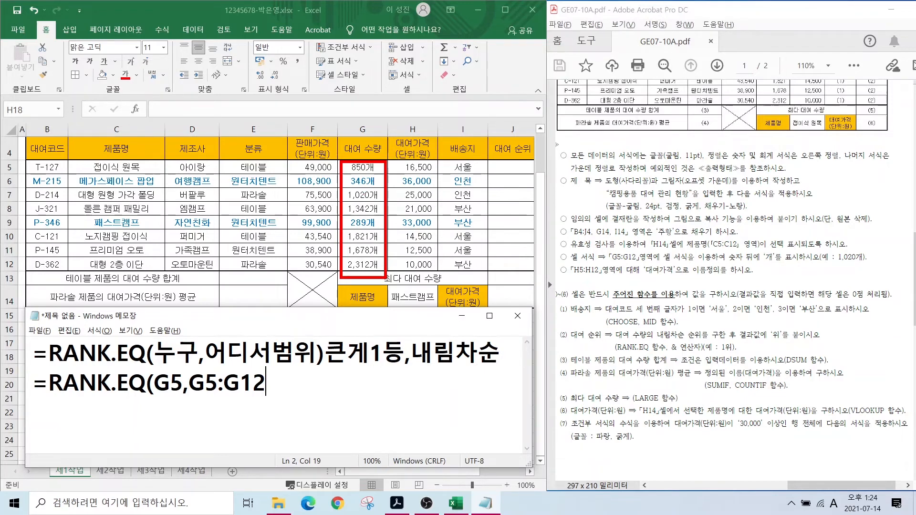
left_click_drag(346, 161, 381, 175)
mouse_move(503, 166)
left_mouse_down()
mouse_move(466, 167)
mouse_move(467, 196)
mouse_move(453, 209)
left_mouse_up()
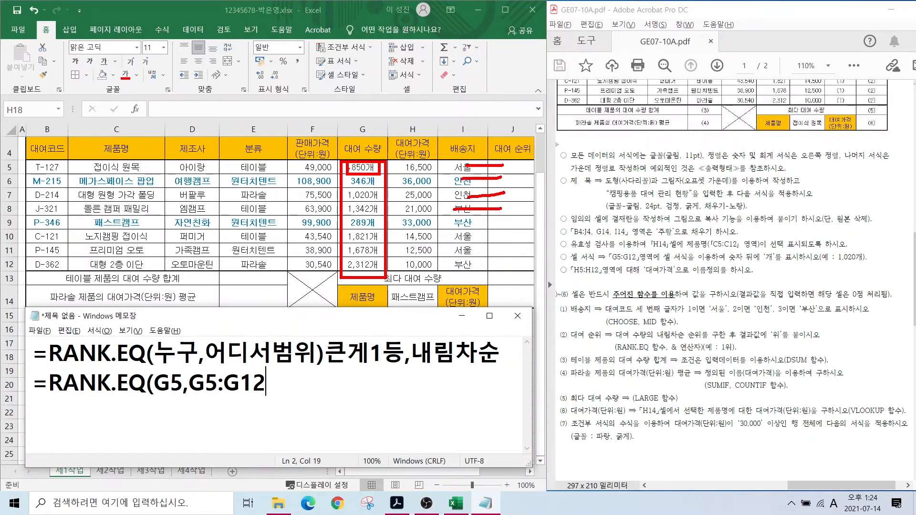
mouse_move(343, 168)
left_mouse_down()
mouse_move(344, 236)
mouse_move(363, 274)
left_mouse_up()
mouse_move(186, 400)
left_mouse_down()
mouse_move(163, 406)
mouse_move(182, 375)
mouse_move(186, 395)
mouse_move(206, 383)
mouse_move(267, 383)
left_mouse_up()
key("Escape")
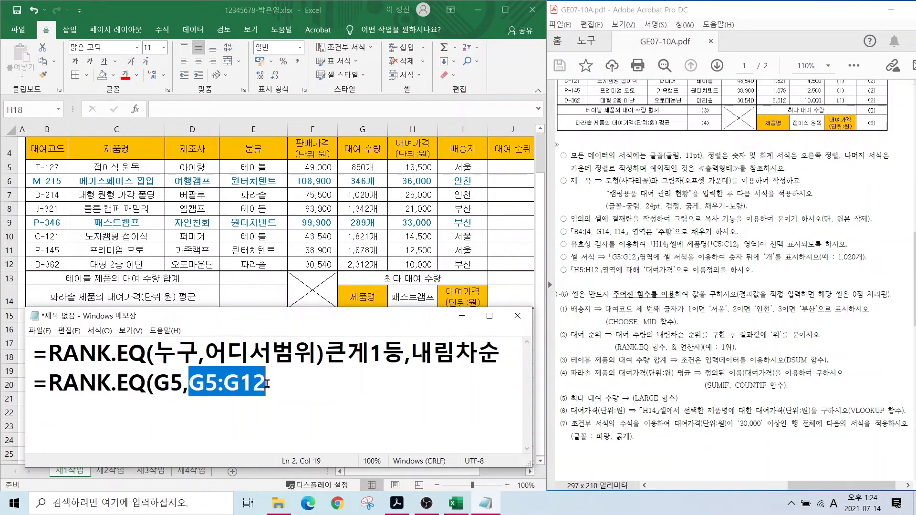
- Make the range $G$5:$G$12 and append )&"위" to complete the draft formula
left_click(194, 387)
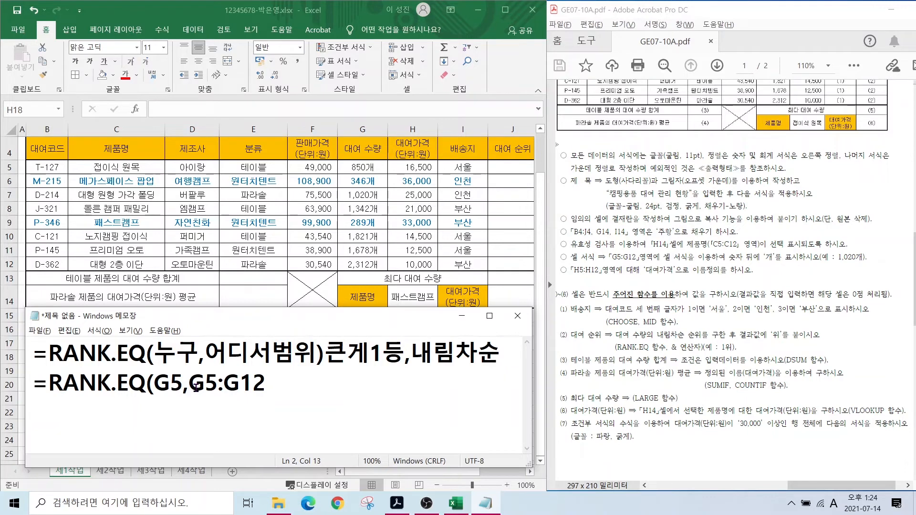
type("$")
key("Right")
type("$")
key("Right")
key("Right")
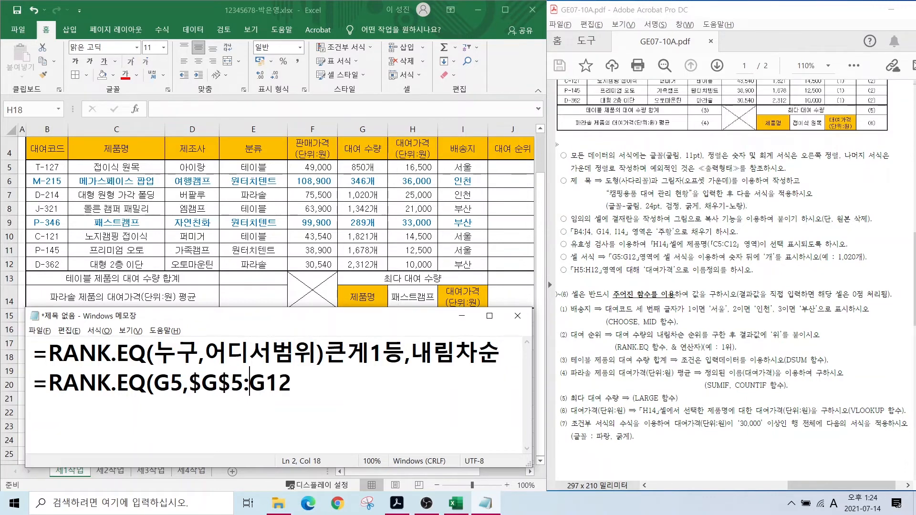
type("$G$")
key("Right")
key("Right")
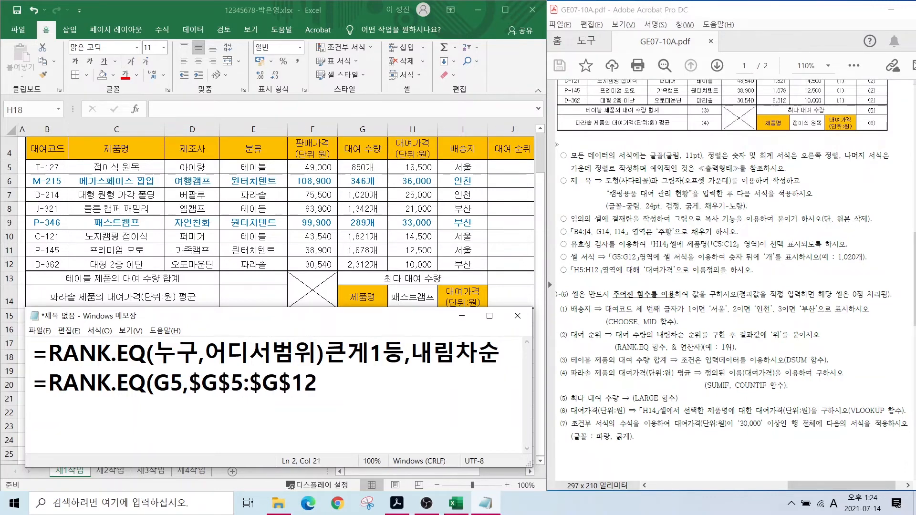
type(")&\"D")
key("BackSpace")
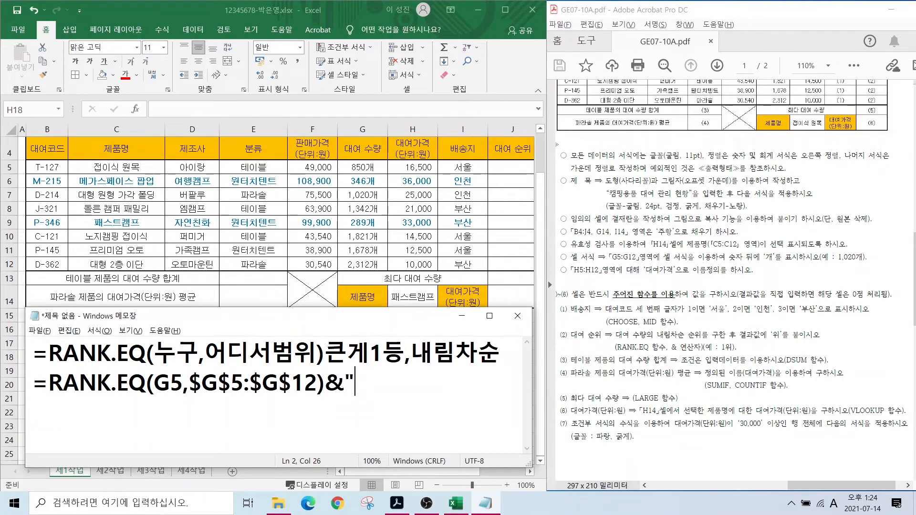
key("Hangul")
type("위\"")
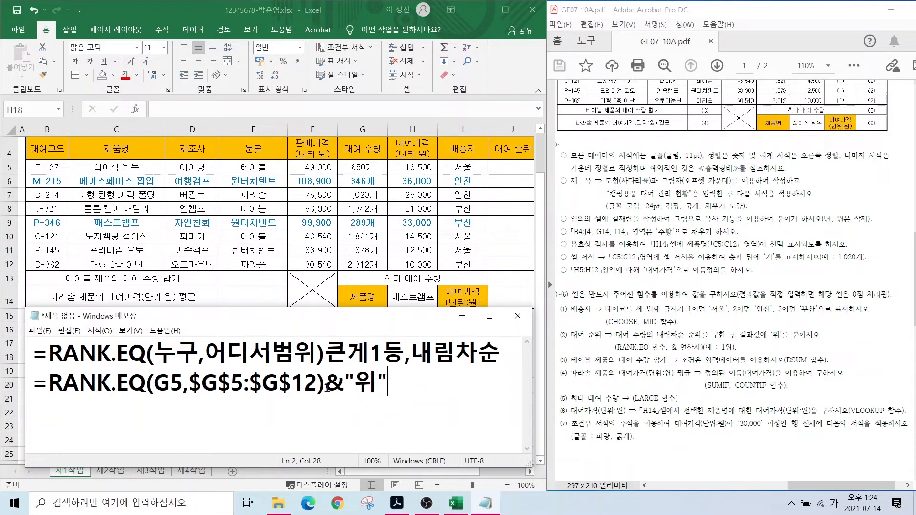
- Enter =RANK.EQ(G5,$G$5:$G$12)&"위" in cell J5
left_click(504, 168)
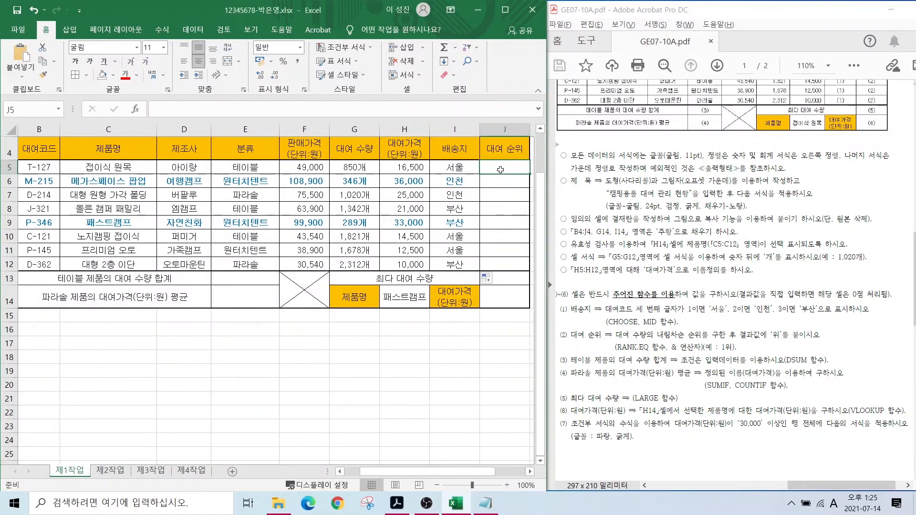
type("=R")
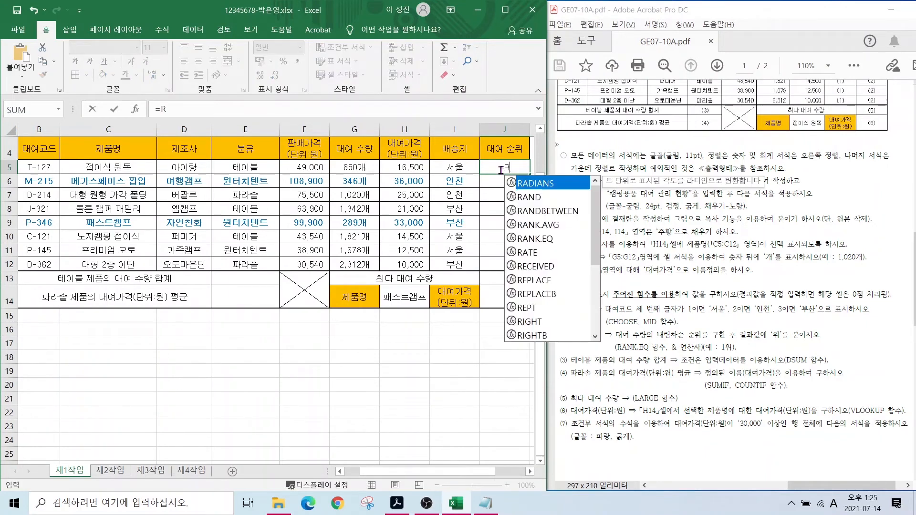
left_click(526, 238)
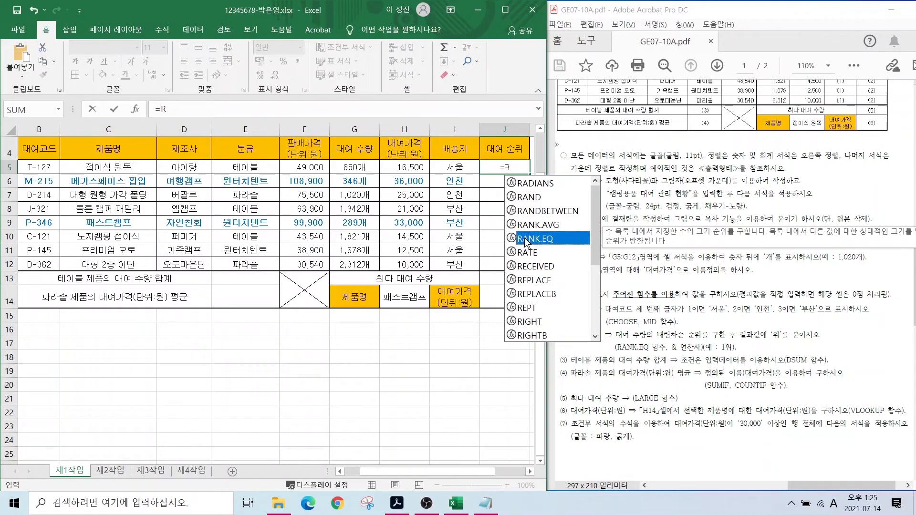
double_click(524, 237)
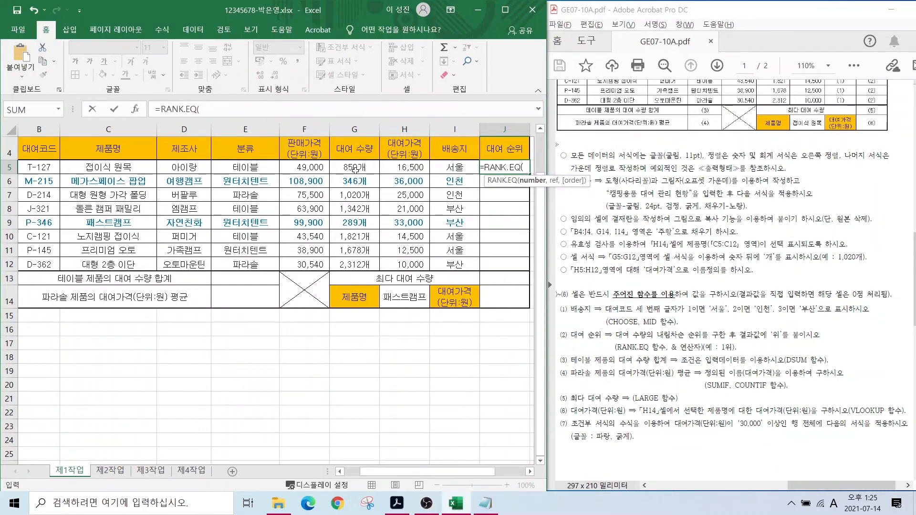
left_click(352, 166)
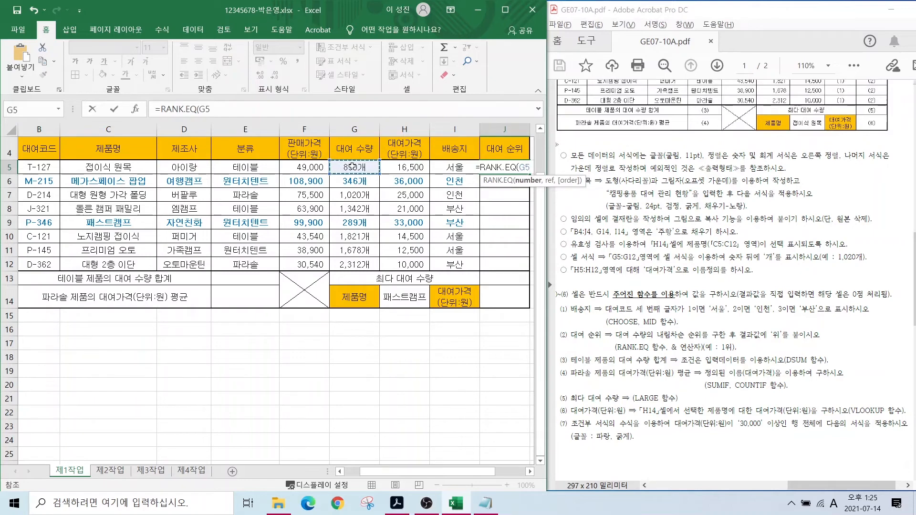
type(",")
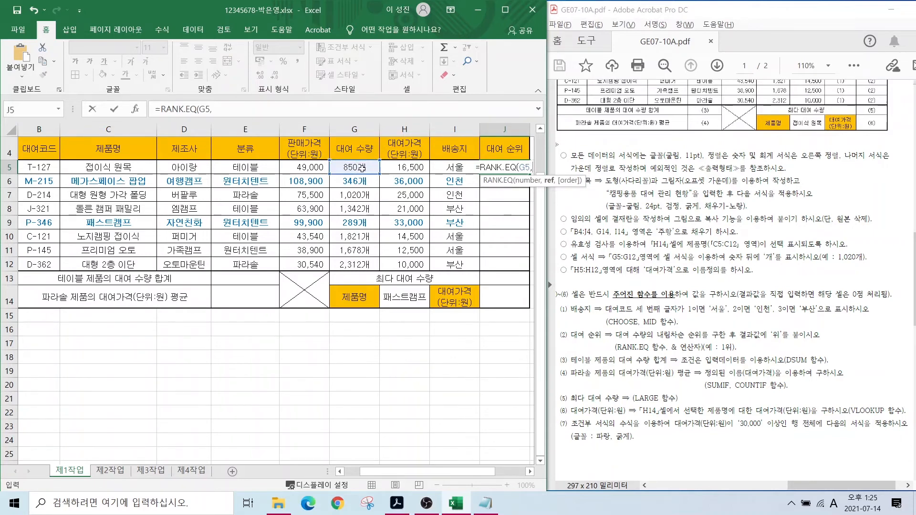
left_click_drag(347, 165, 354, 264)
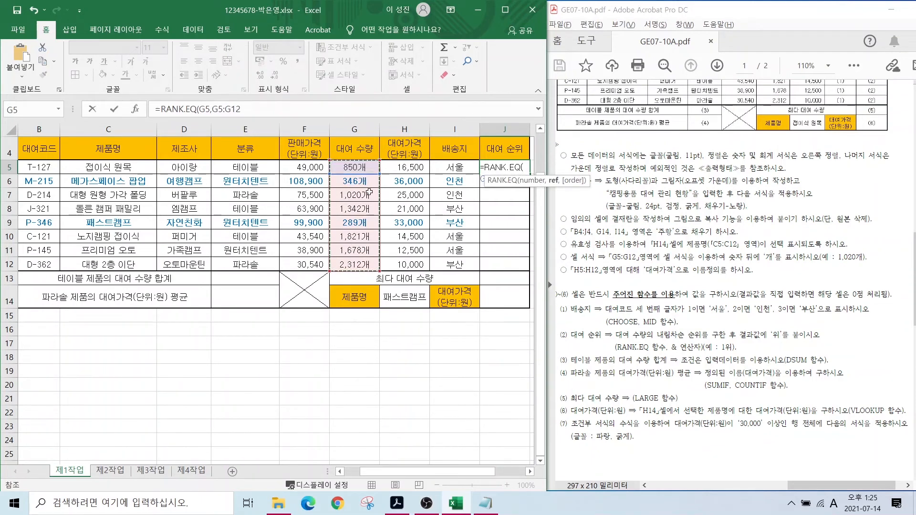
key("F4")
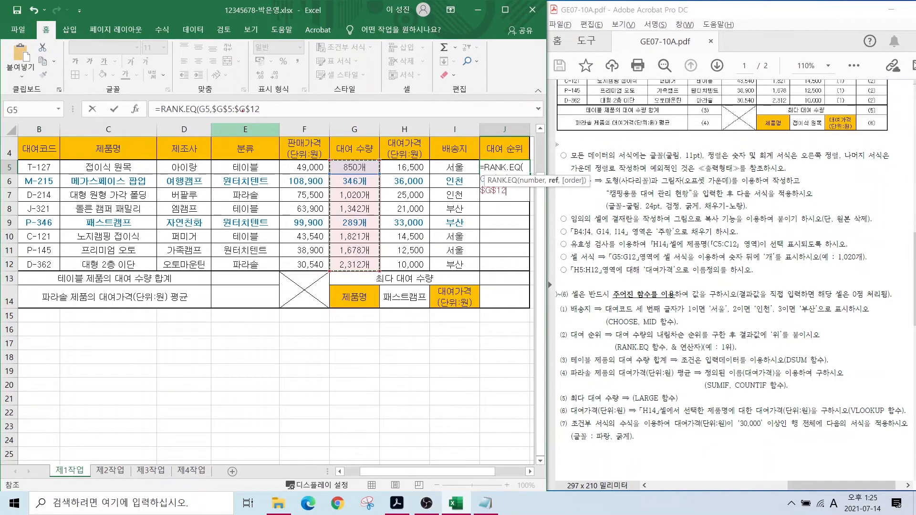
left_click_drag(209, 101, 277, 116)
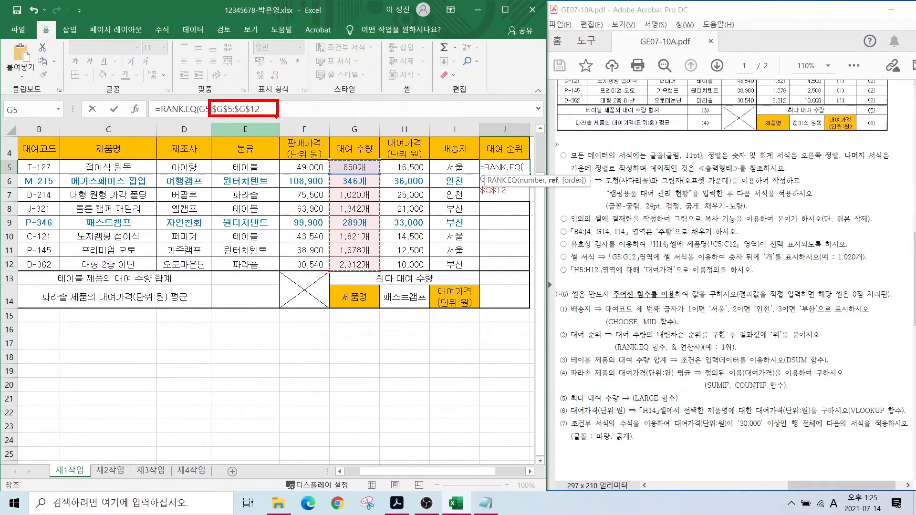
left_click(266, 112)
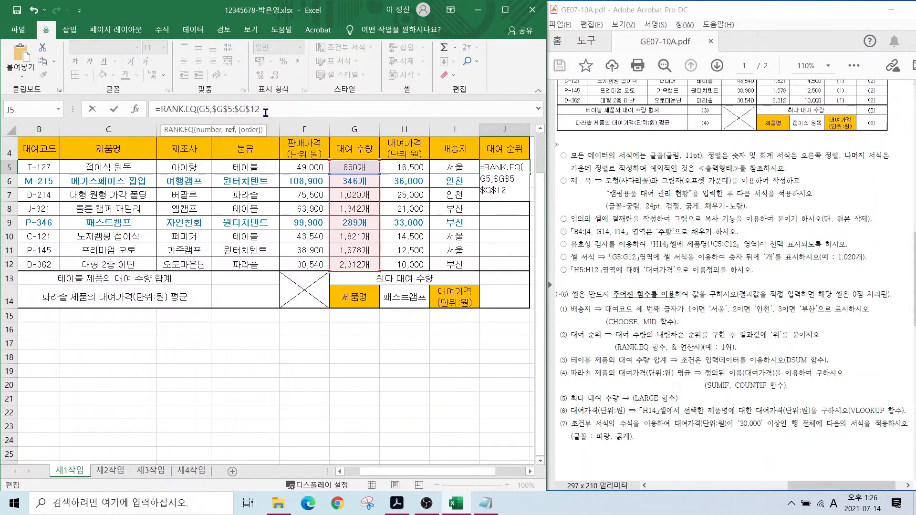
type(")")
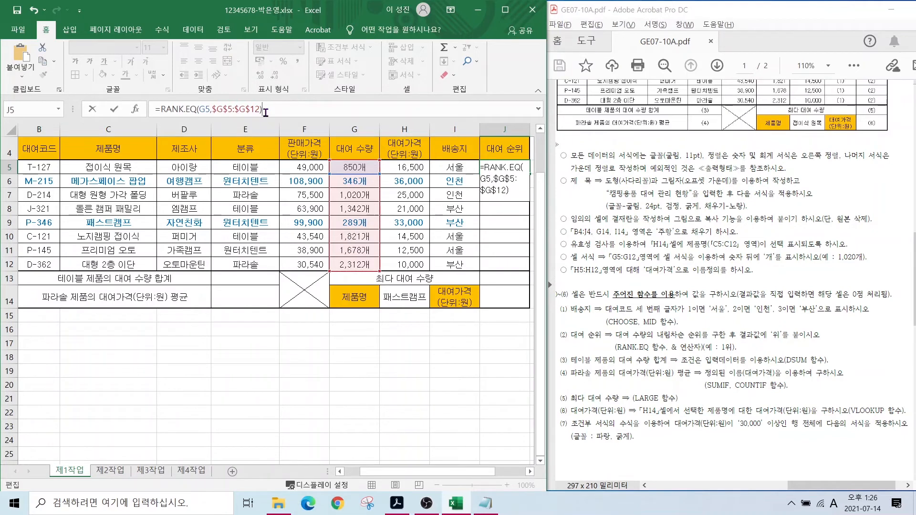
type("&\"")
key("Hangul")
type("위\"")
key("Return")
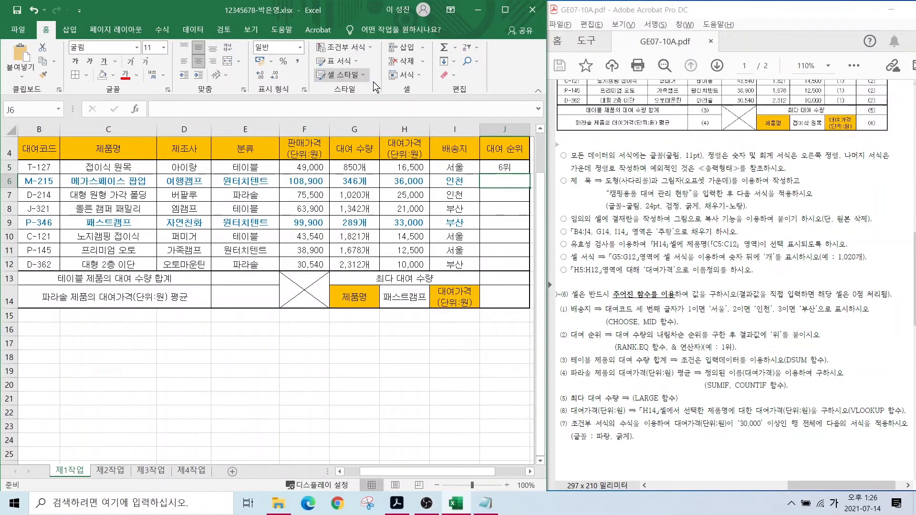
- Fill the rank formula down to J12 without formatting, giving 6위, 7위, 5위, 4위, 8위, 2위, 3위, 1위
left_click(506, 165)
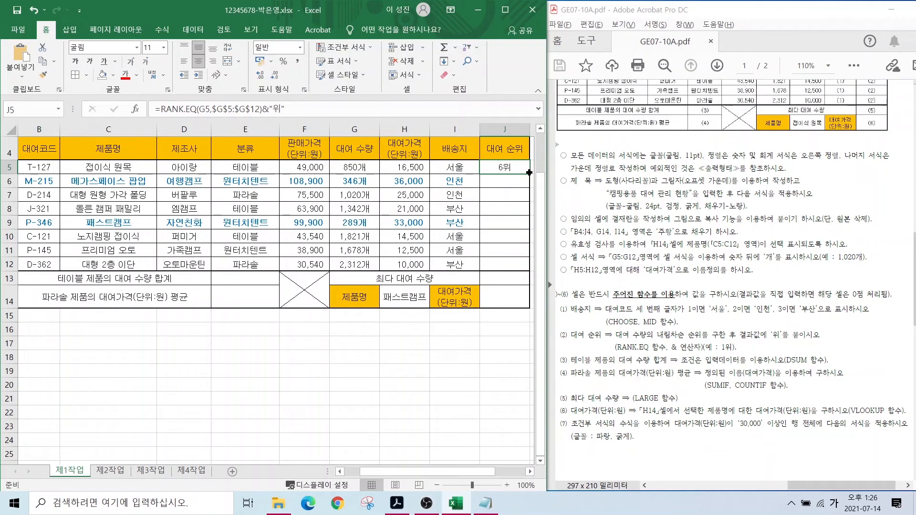
left_click_drag(529, 173, 527, 271)
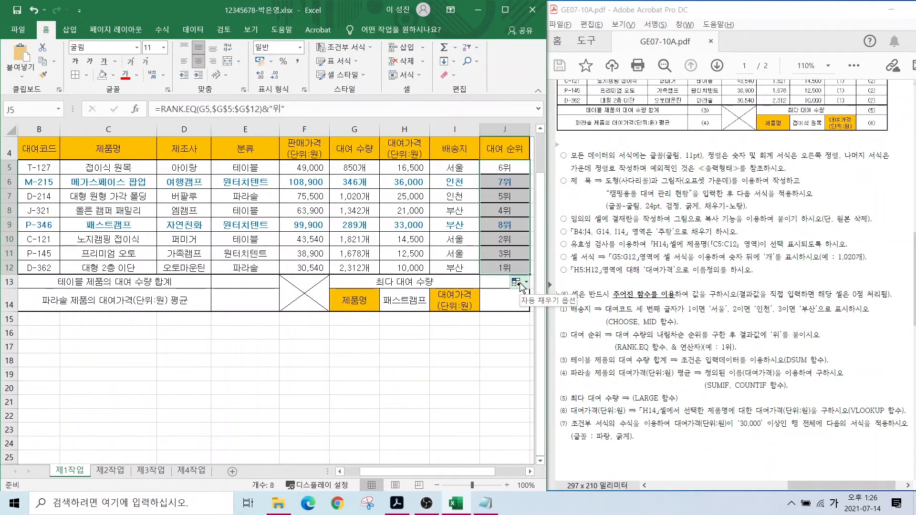
left_click(521, 285)
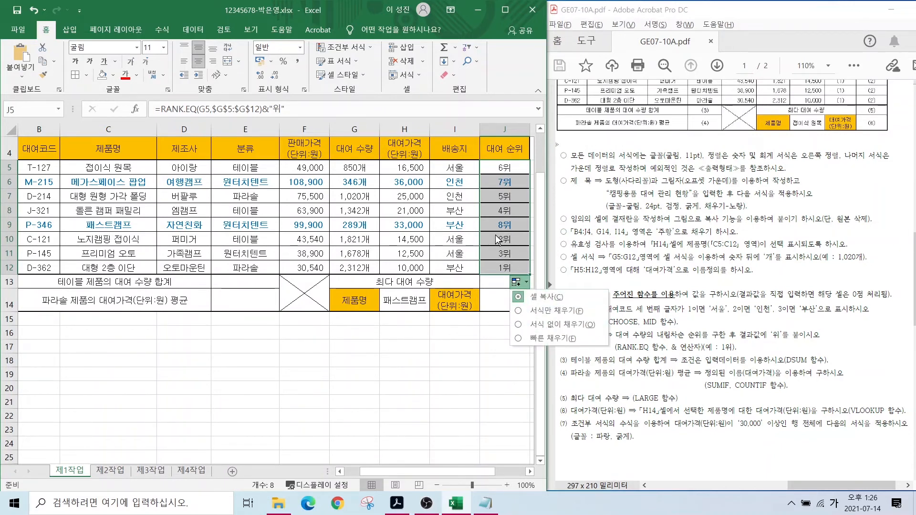
left_click(540, 329)
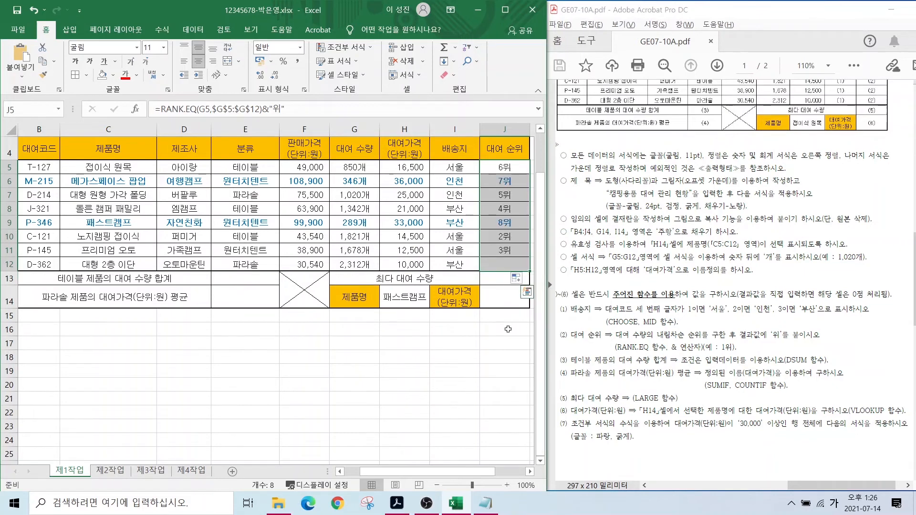
left_click(462, 358)
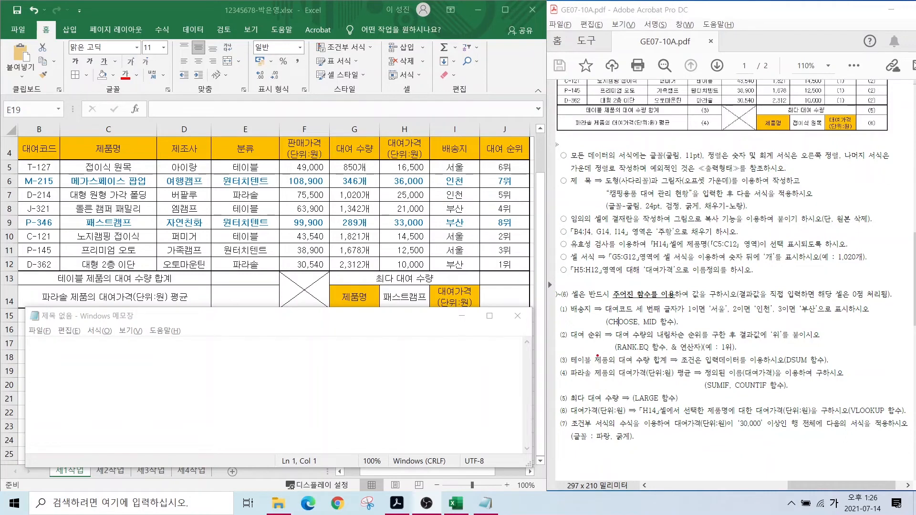
- Mark the table rental-quantity total task and its DSUM requirement in the instructions
left_click_drag(585, 351, 675, 367)
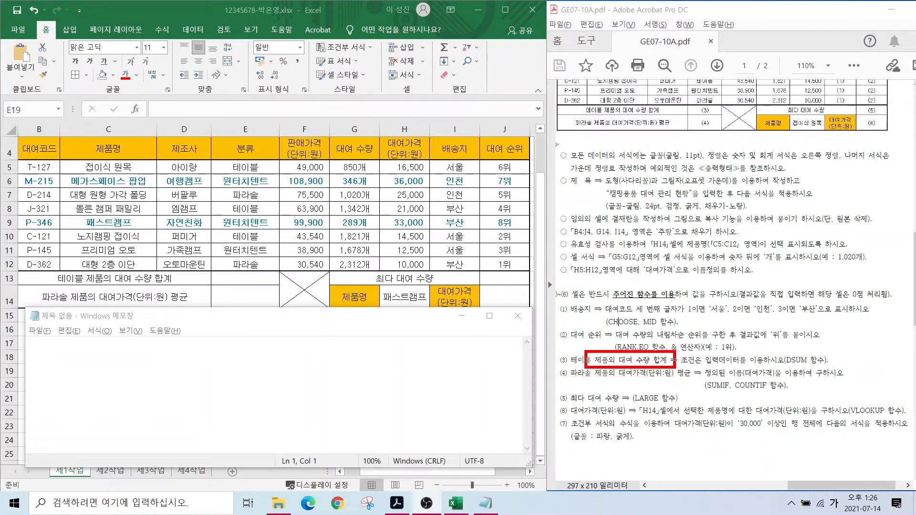
left_click_drag(779, 368, 832, 366)
key("Escape")
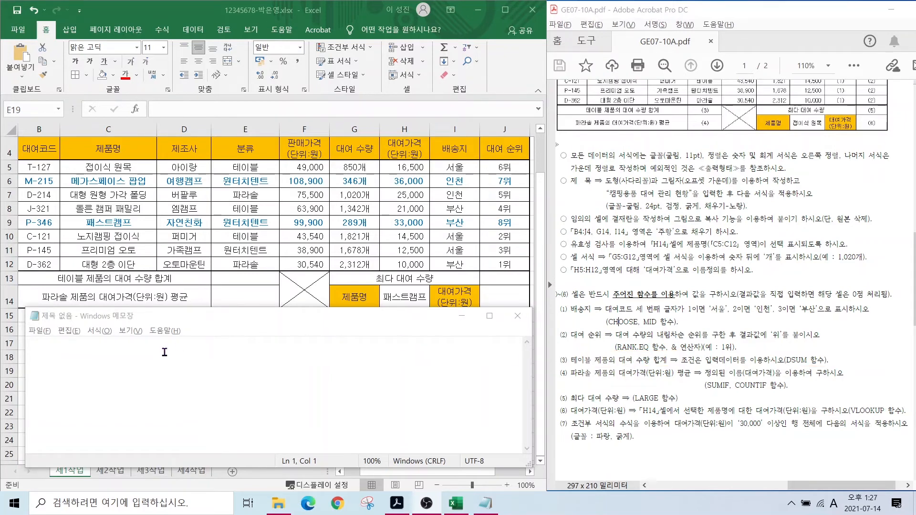
- Write the note =DSUM(표전체범위,몇열,조건범위)제목포함 and move to line 2
left_click(145, 358)
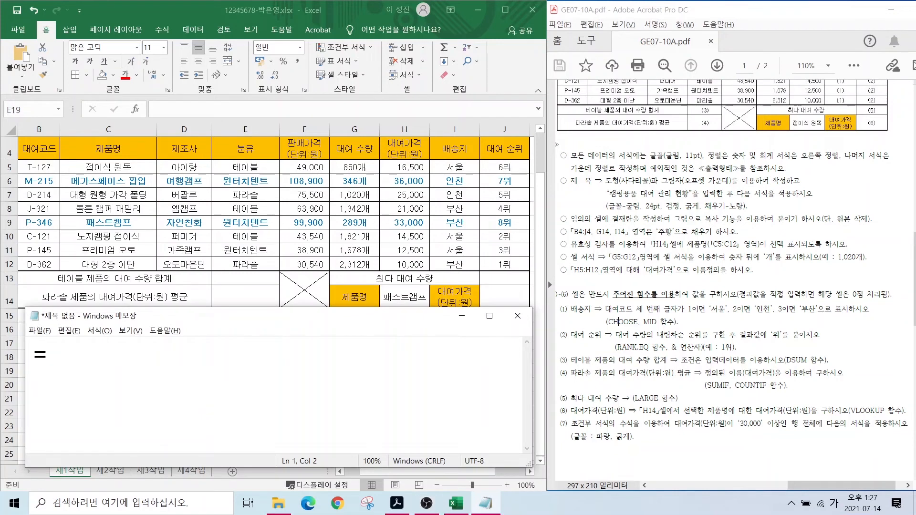
key("Hangul")
type("DSUM(")
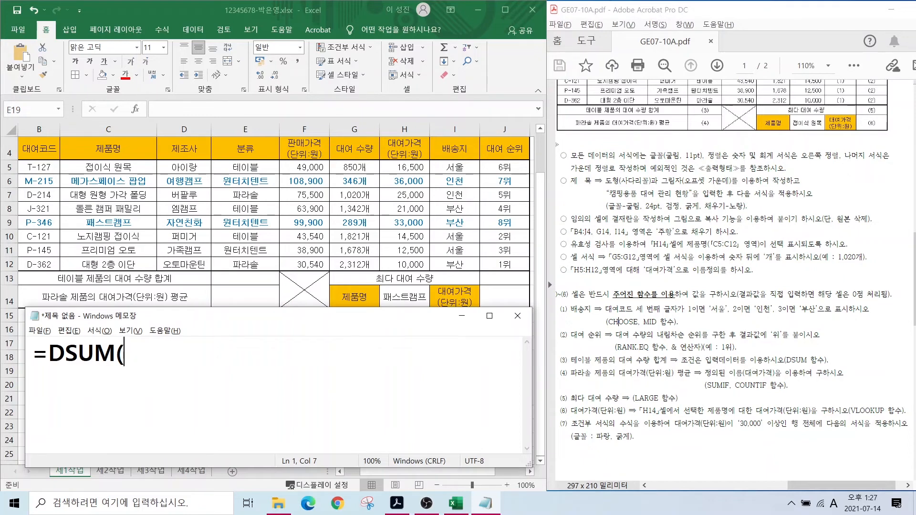
type("VY")
key("BackSpace")
key("BackSpace")
key("Hangul")
type("표전체")
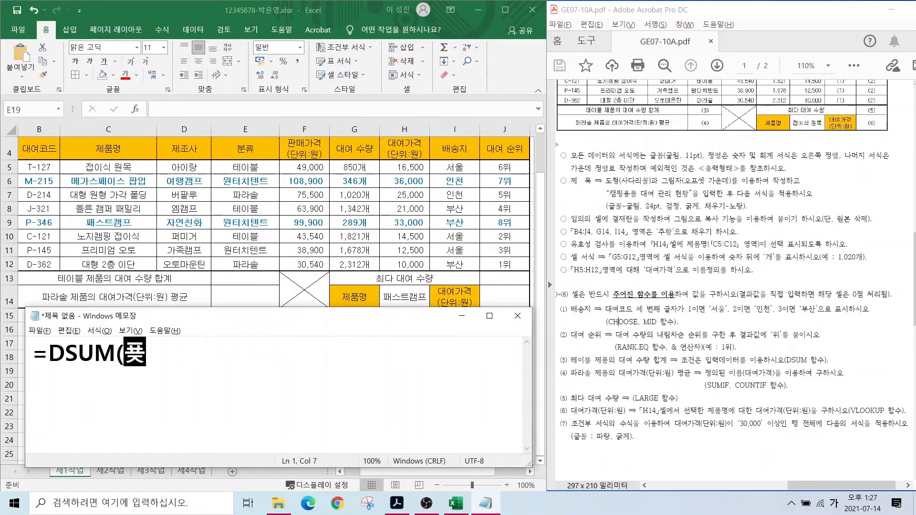
type("범위,")
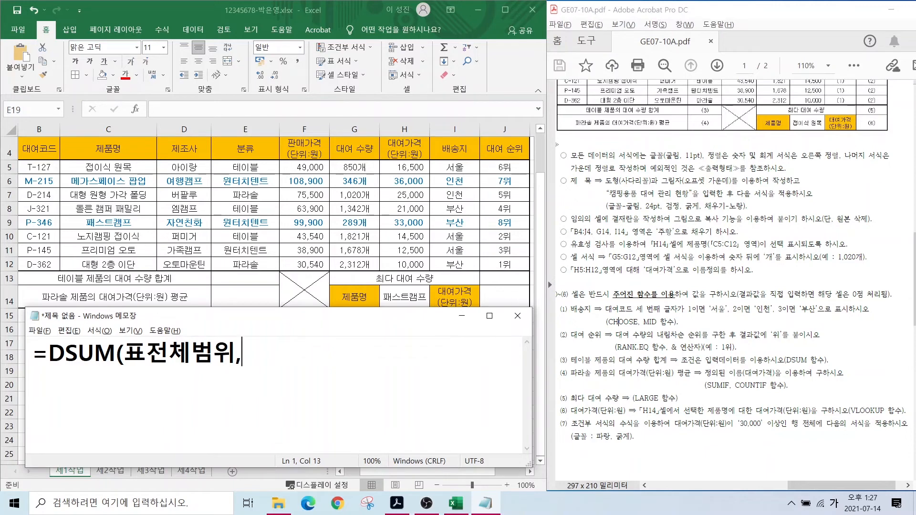
type("몇")
type("열")
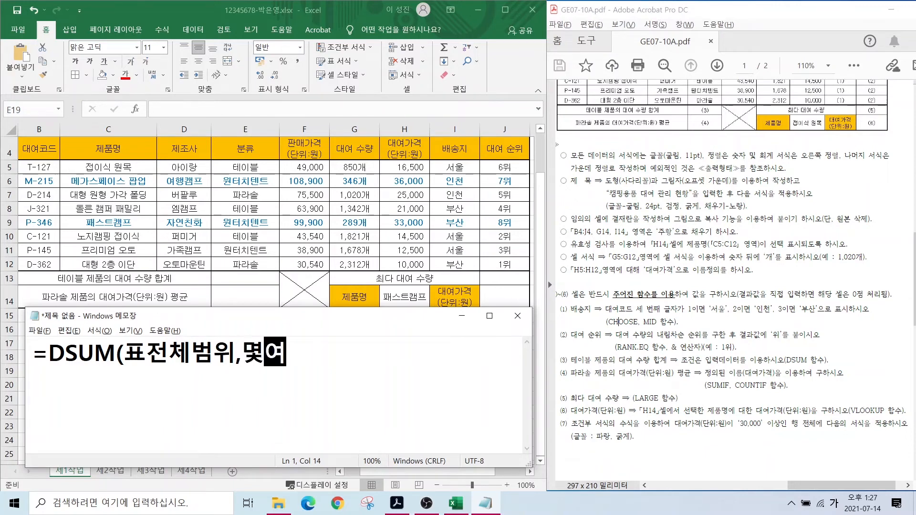
type(",")
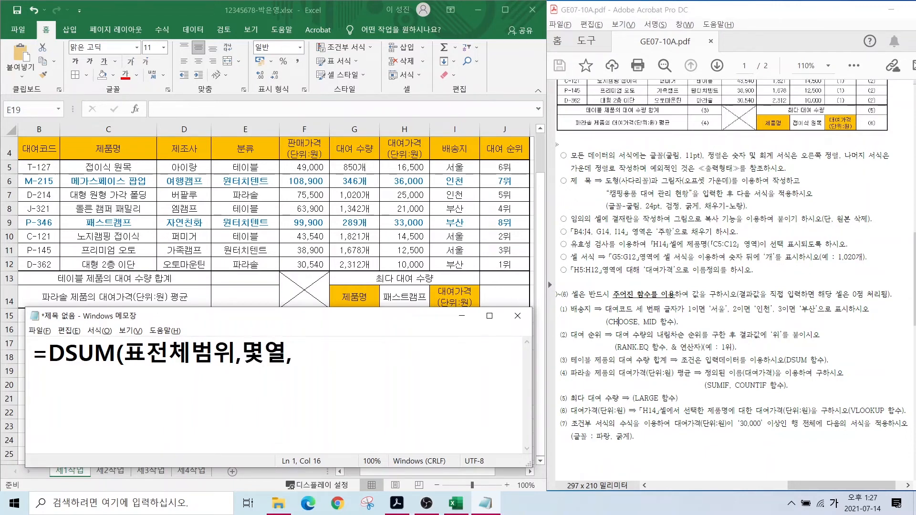
type("조건범우")
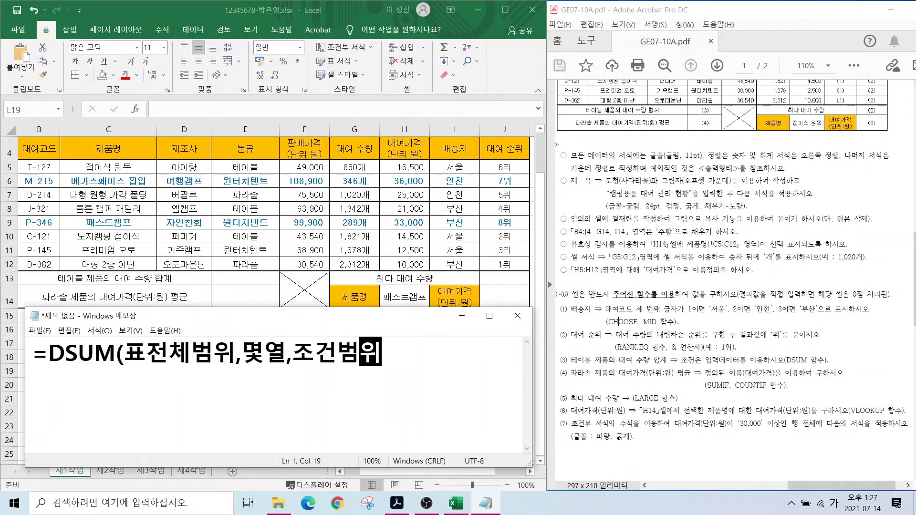
type(")제목포함")
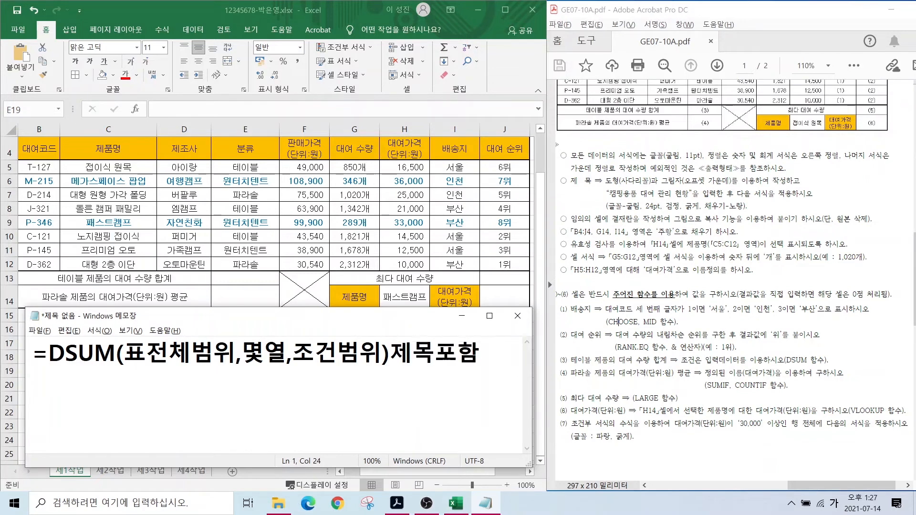
key("Return")
left_click_drag(394, 354, 481, 353)
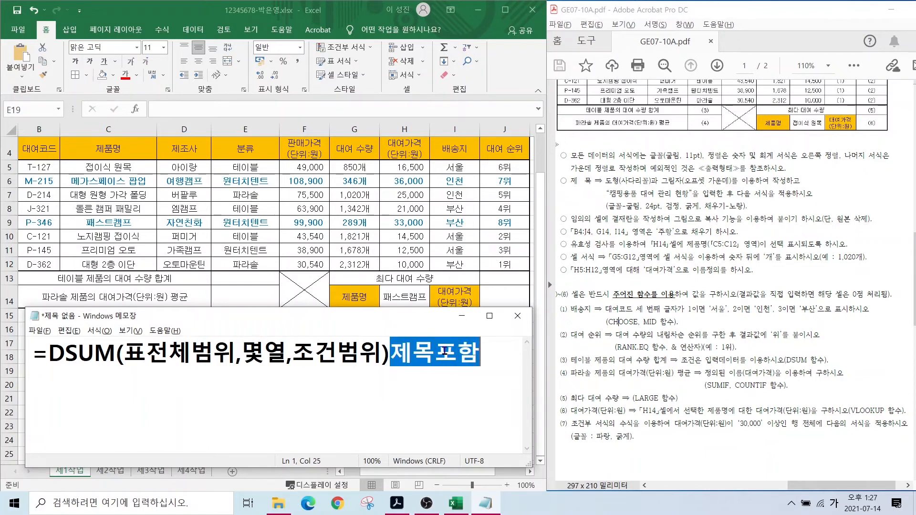
left_click(54, 377)
- Start line 2 with =DSUM(B4:J12, as the database range
type("=")
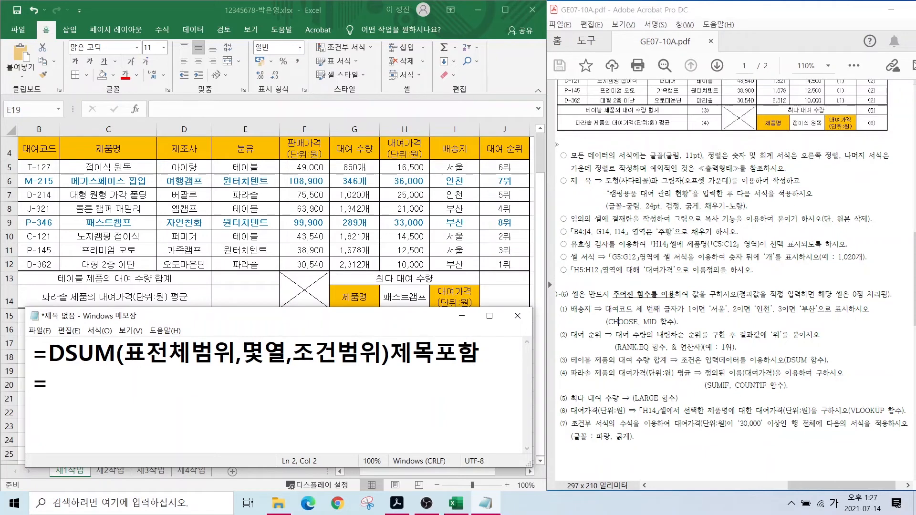
key("Hangul")
type("DSUM(")
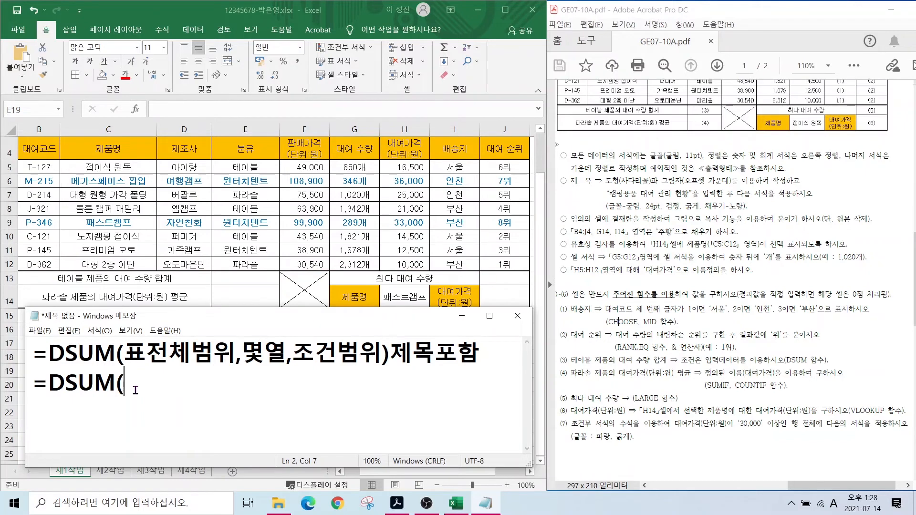
type("B4:J12,")
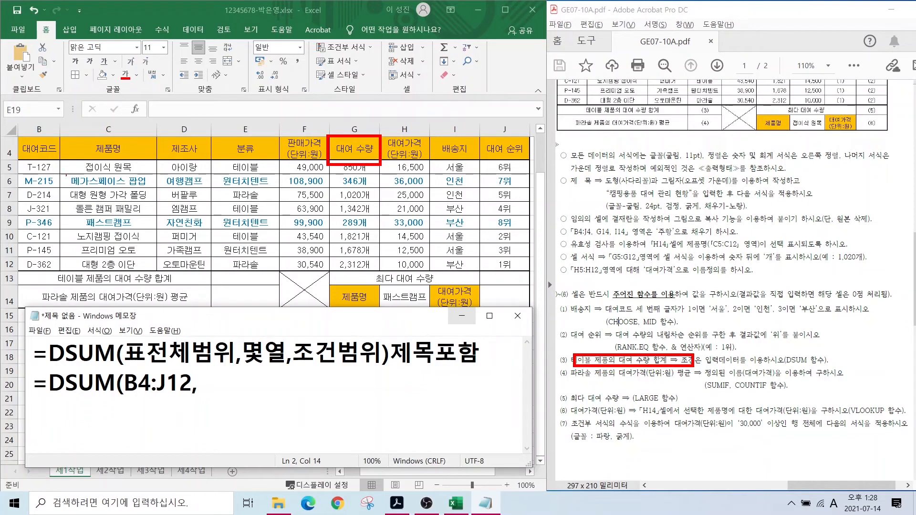
- Count the header columns to 대여 수량 and enter G4 as the field argument
left_click_drag(48, 152, 40, 171)
left_click_drag(107, 144, 97, 170)
left_click_drag(174, 142, 162, 173)
left_click_drag(252, 150, 245, 174)
left_click_drag(303, 149, 295, 172)
left_click_drag(361, 138, 337, 199)
left_click_drag(345, 167, 331, 190)
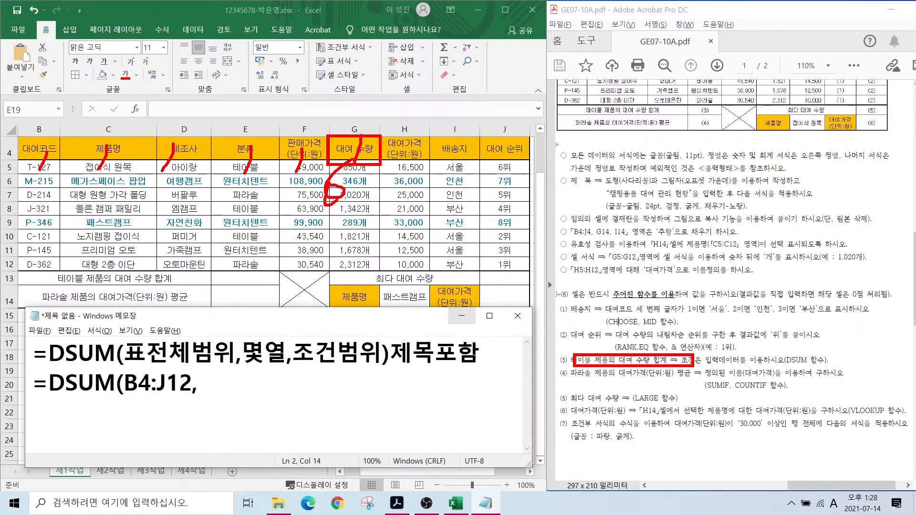
key("Escape")
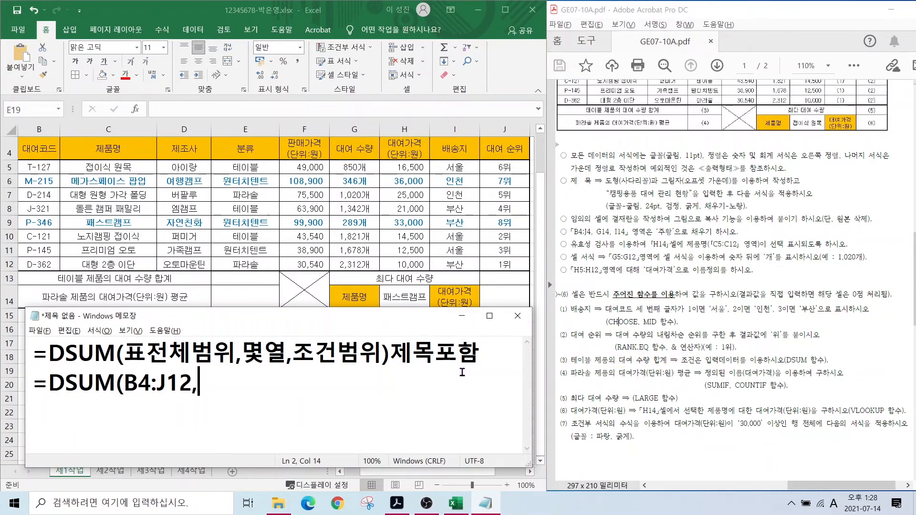
type("6")
key("BackSpace")
type("G4,")
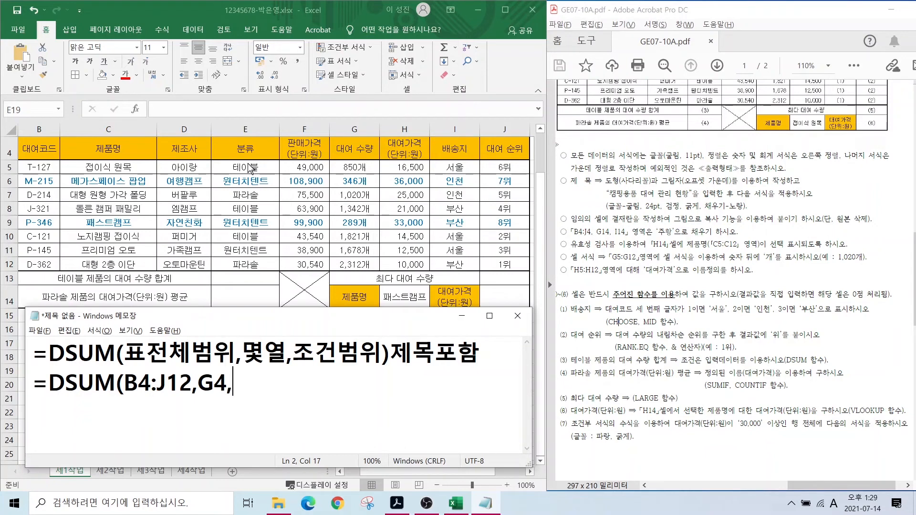
- Mark the 분류/테이블 criterion and finish the draft with E4:E5)
left_click_drag(222, 160, 277, 174)
mouse_move(222, 136)
left_mouse_down()
mouse_move(288, 175)
mouse_move(277, 158)
left_mouse_up()
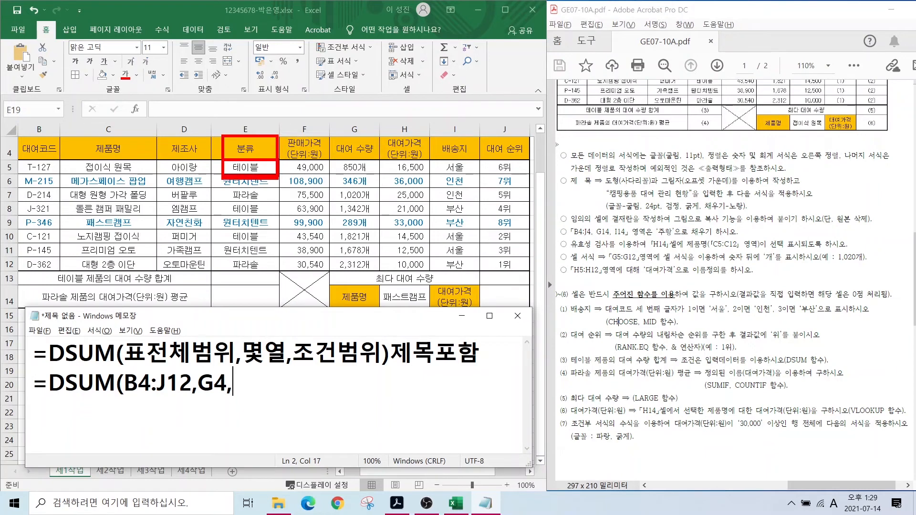
key("Escape")
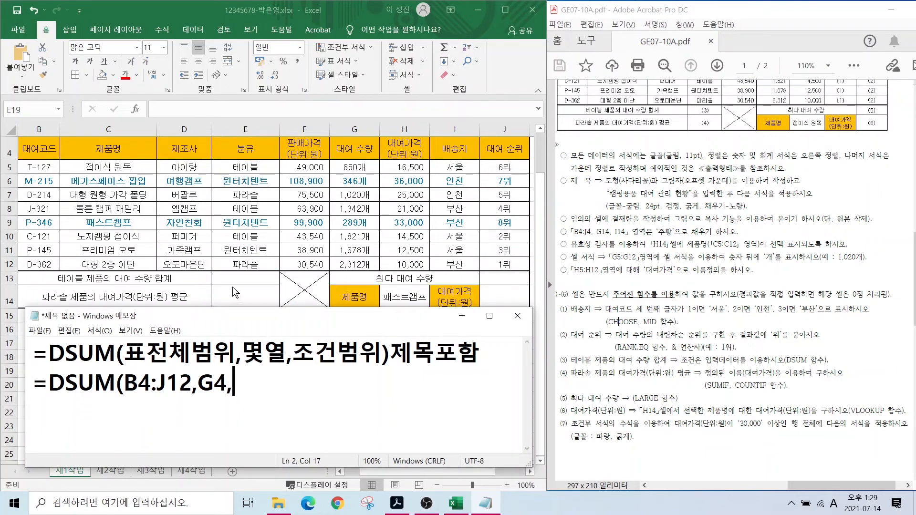
type("E4:E5")
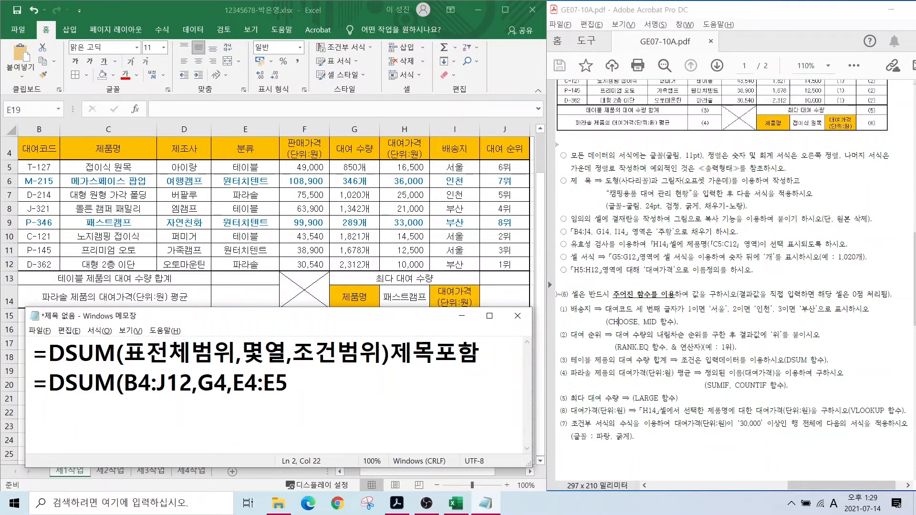
type(")")
- Back in Excel, type =DSUM(B4:J12, into E13 beside the 테이블 total label
key("alt+Tab")
left_click(232, 279)
type("=")
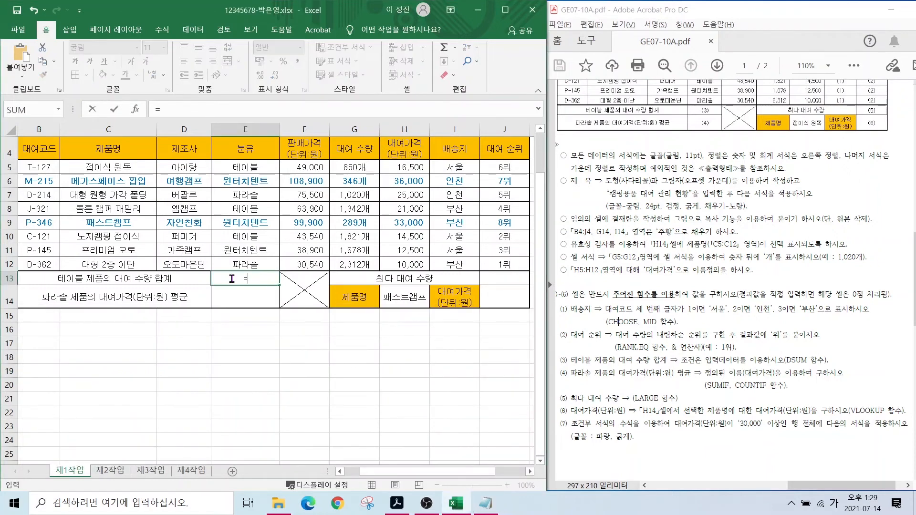
key("Hangul")
type("DS")
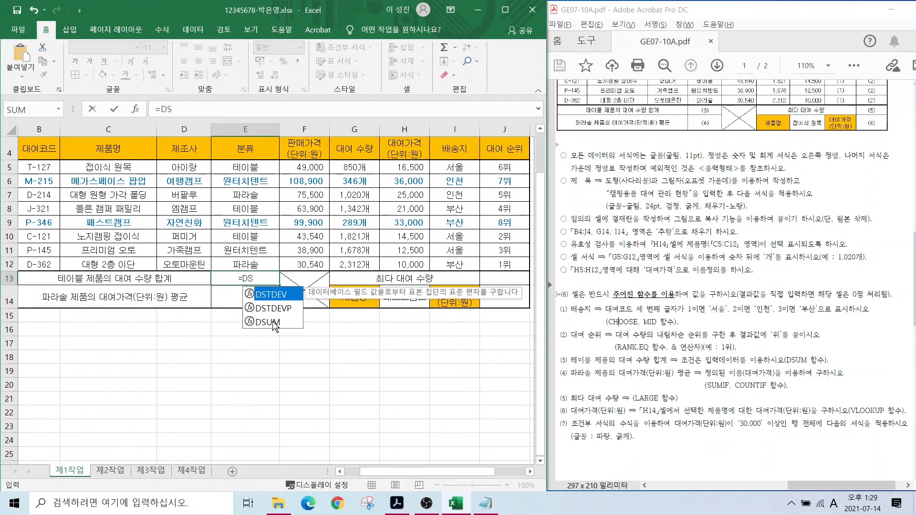
double_click(273, 322)
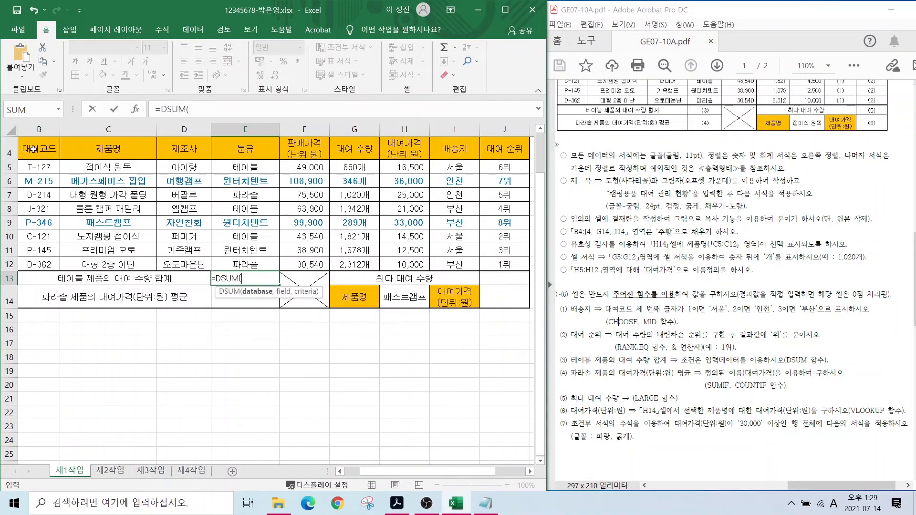
left_click_drag(34, 148, 505, 266)
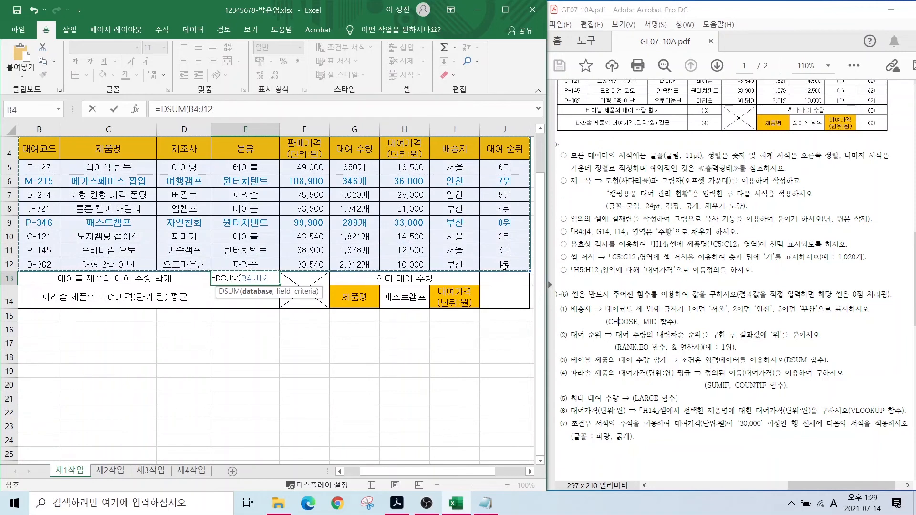
type(",")
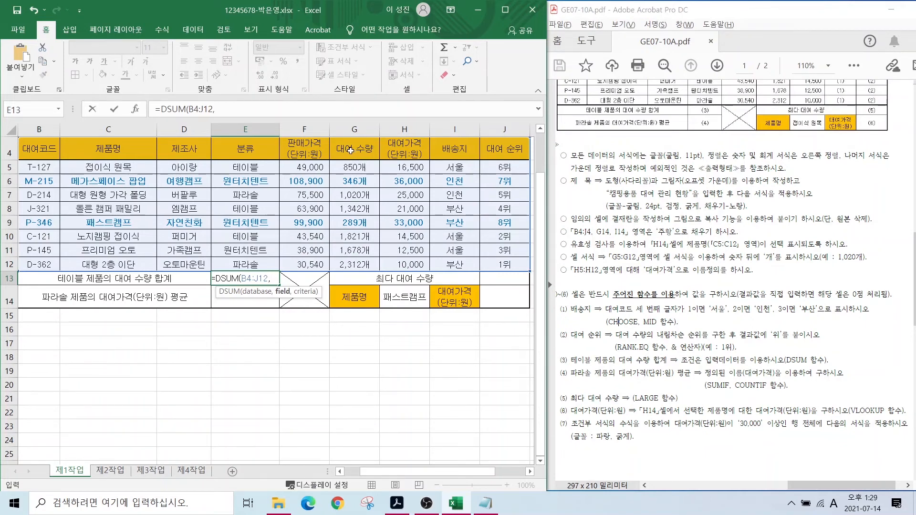
- Complete =DSUM(B4:J12,G4,E4:E5) in E13, giving the 테이블 rental total of 4013
left_click(348, 149)
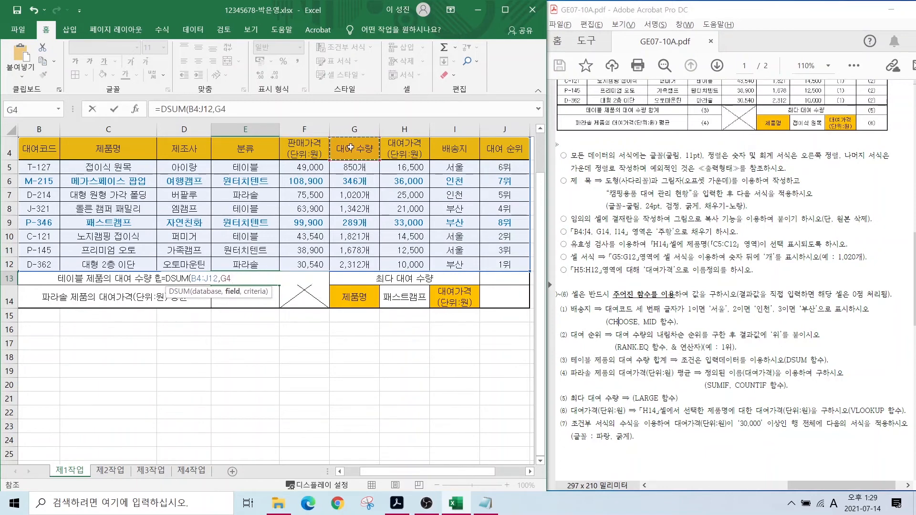
type(",")
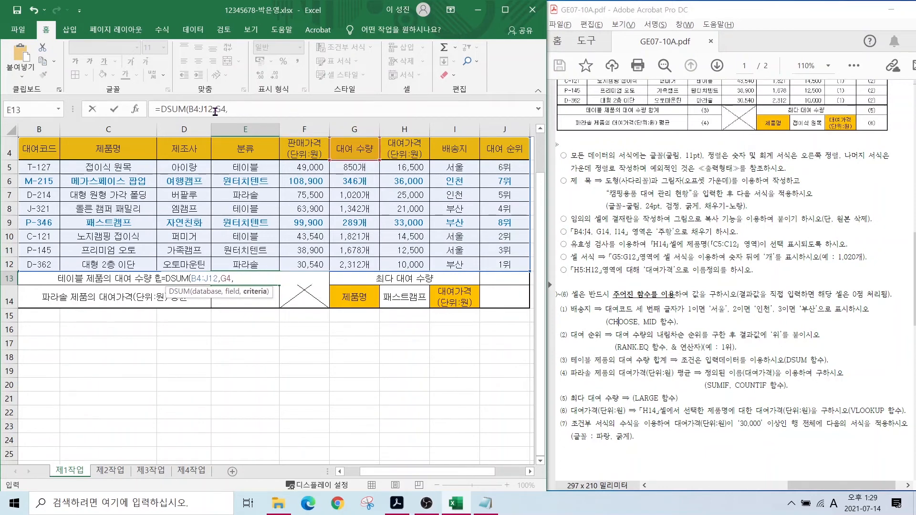
left_click(240, 167)
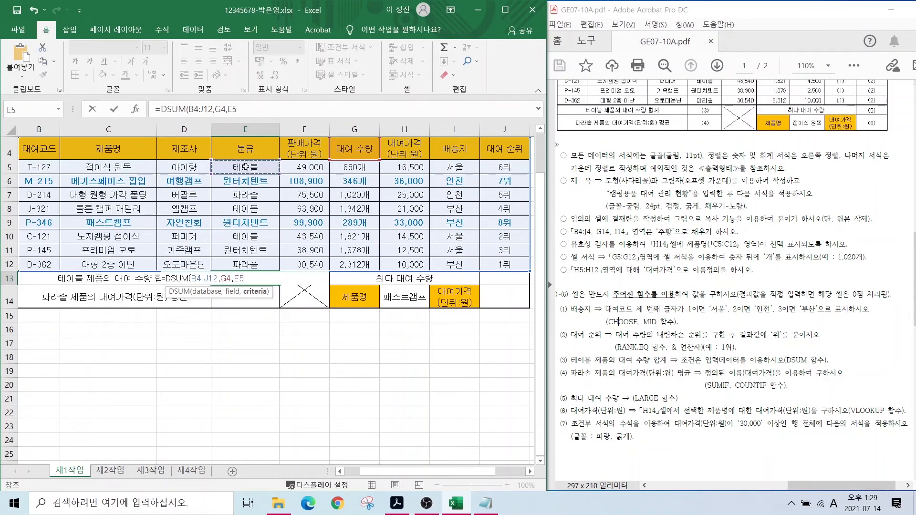
left_click_drag(243, 148, 257, 161)
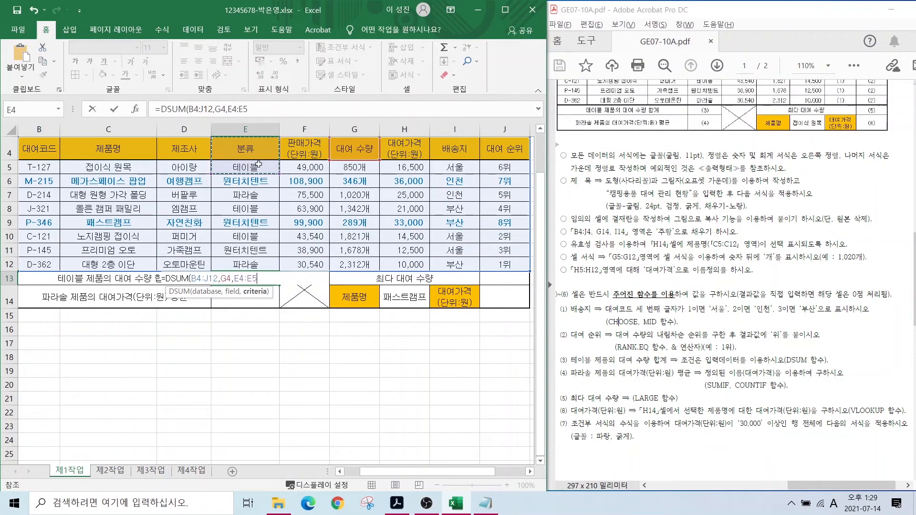
key("Return")
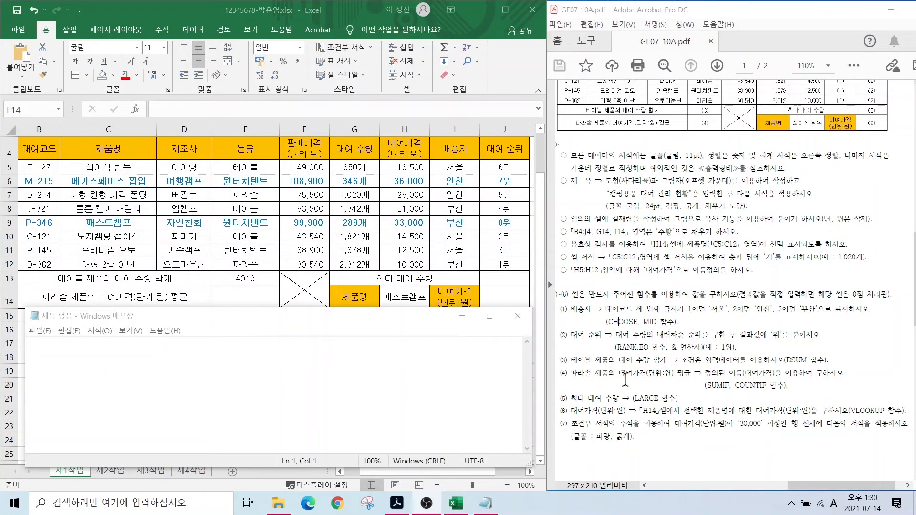
- Mark the 파라솔 average task and SUMIF/COUNTIF hint, then note '평균=합계/개수' in Notepad
left_click_drag(596, 364, 696, 380)
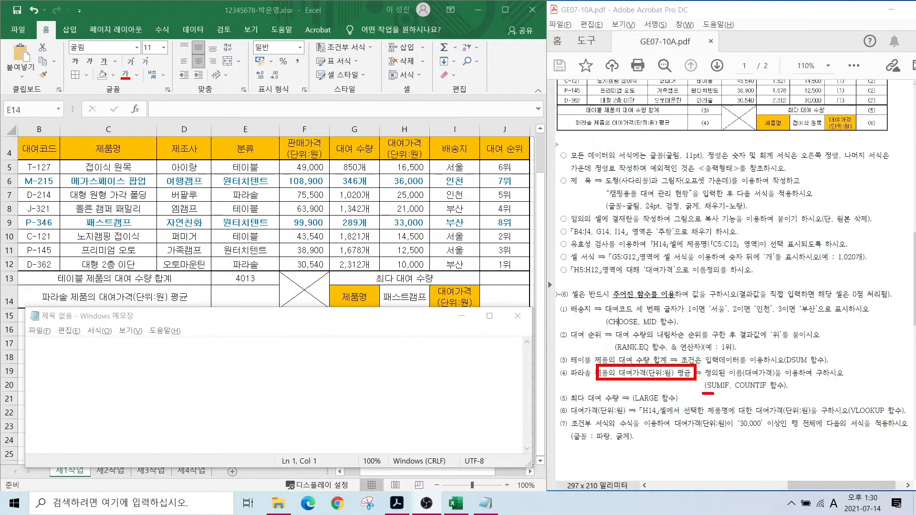
left_click_drag(714, 394, 787, 393)
key("Escape")
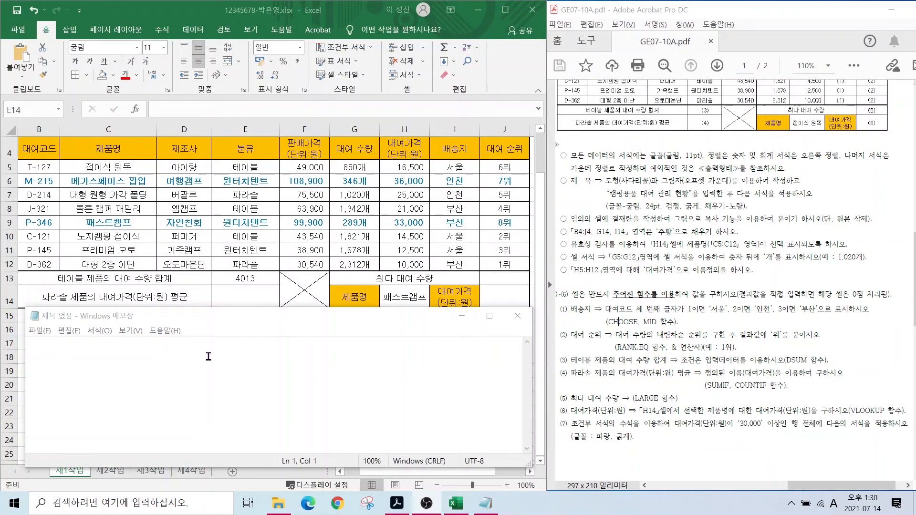
left_click(148, 359)
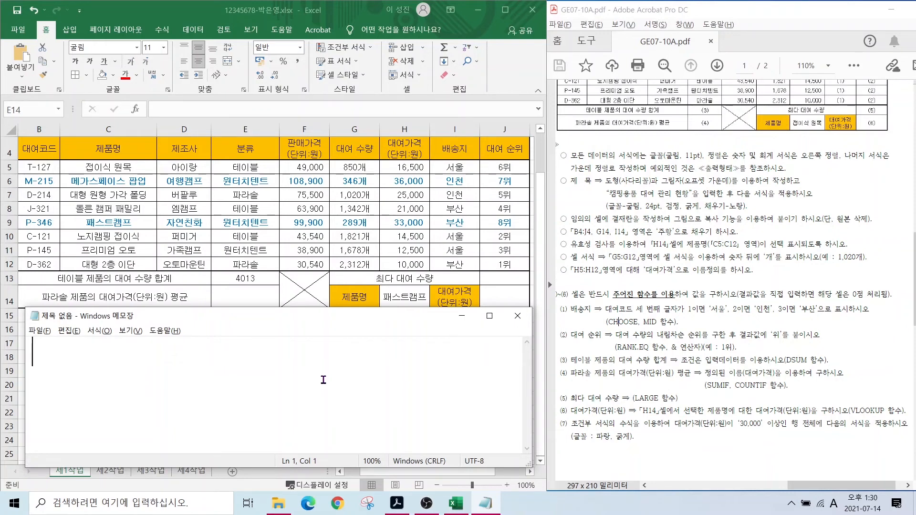
type("v")
key("BackSpace")
key("Hangul")
type("평ㄱ")
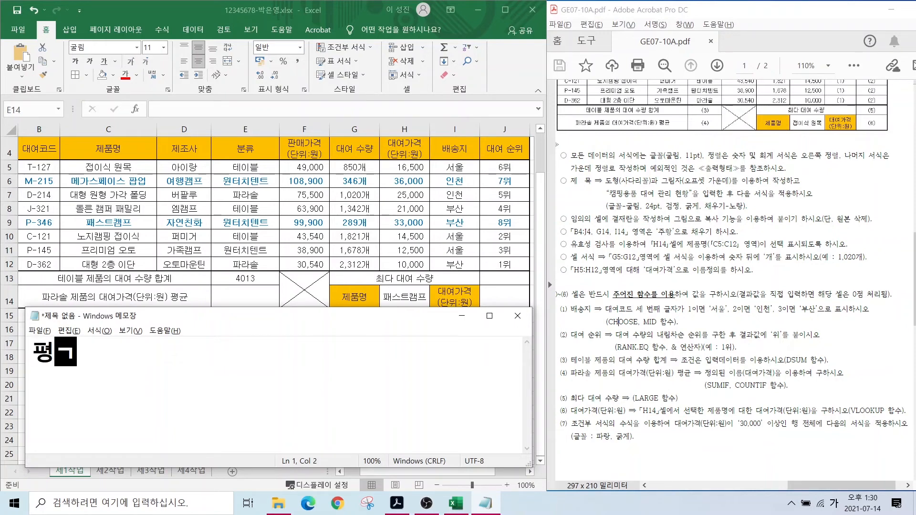
type("균=합계")
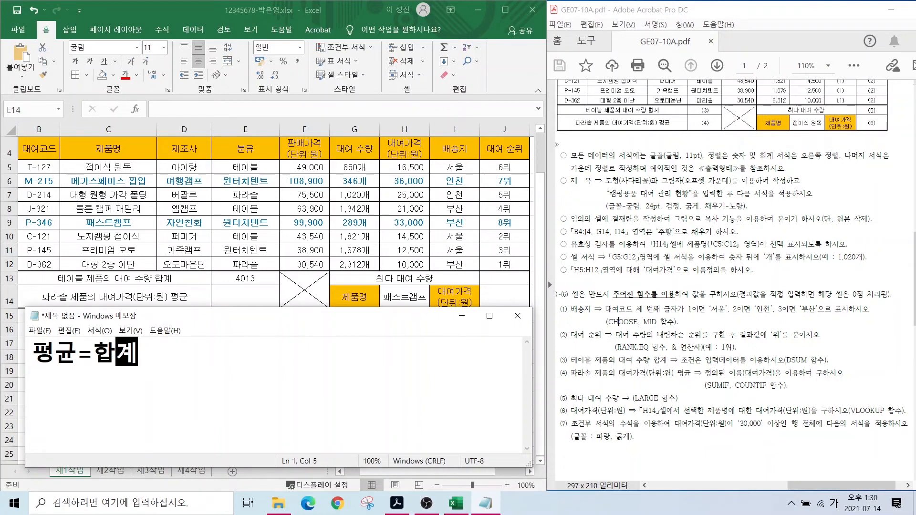
type("/개수")
key("Return")
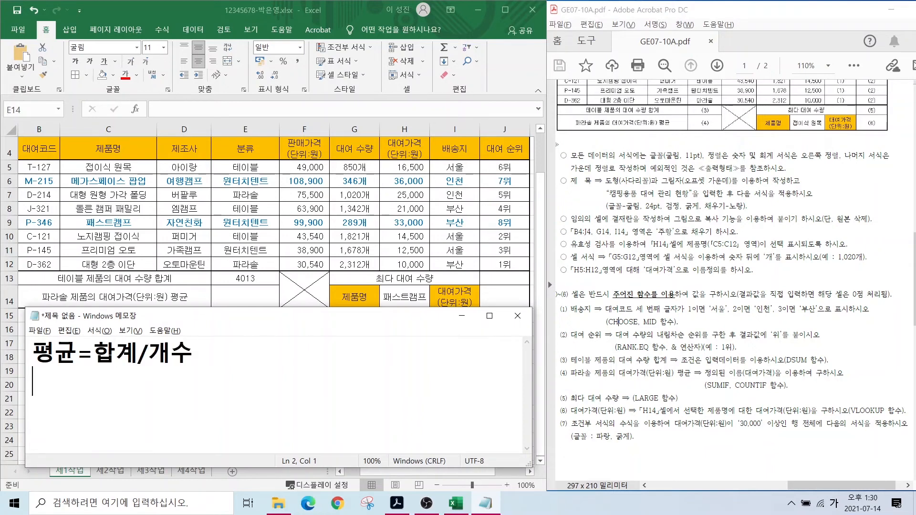
- Add the second note line AVERAGEIF=SUMIF/COUNTIF
key("Hangul")
type("AVERAGE")
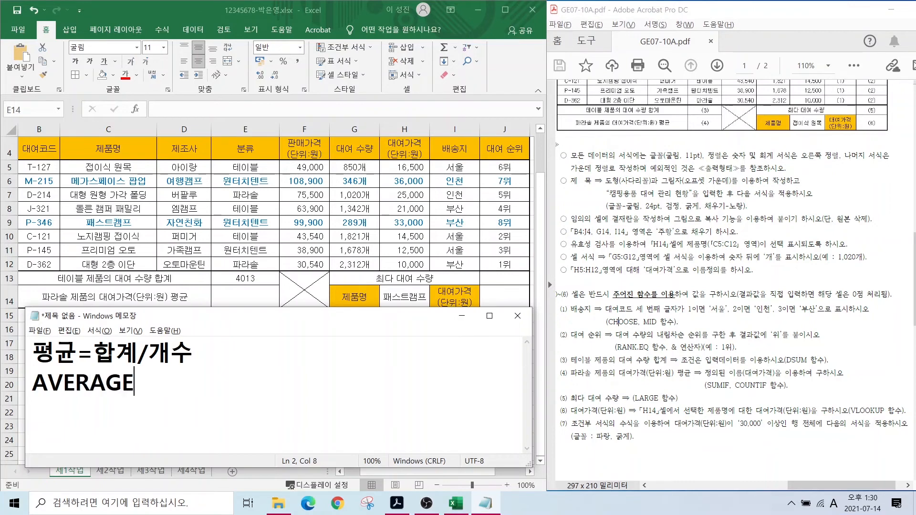
type("=SUM/")
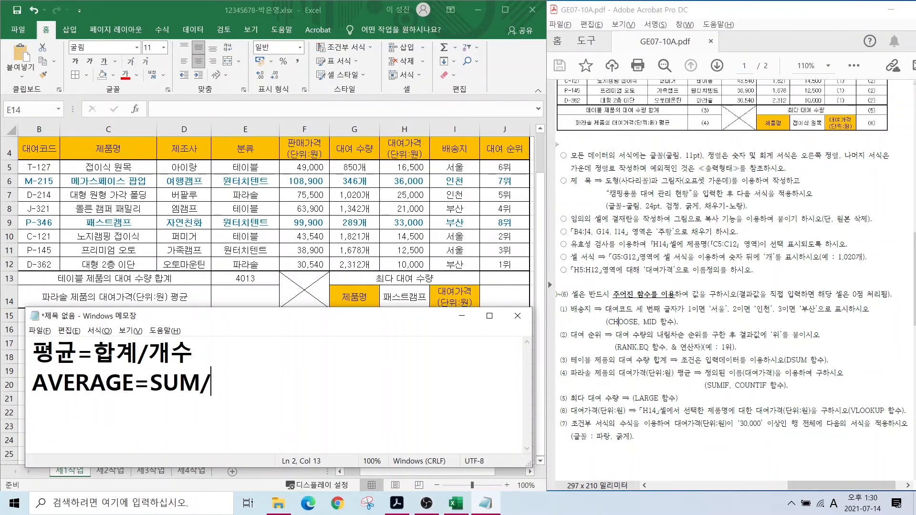
type("COUNT")
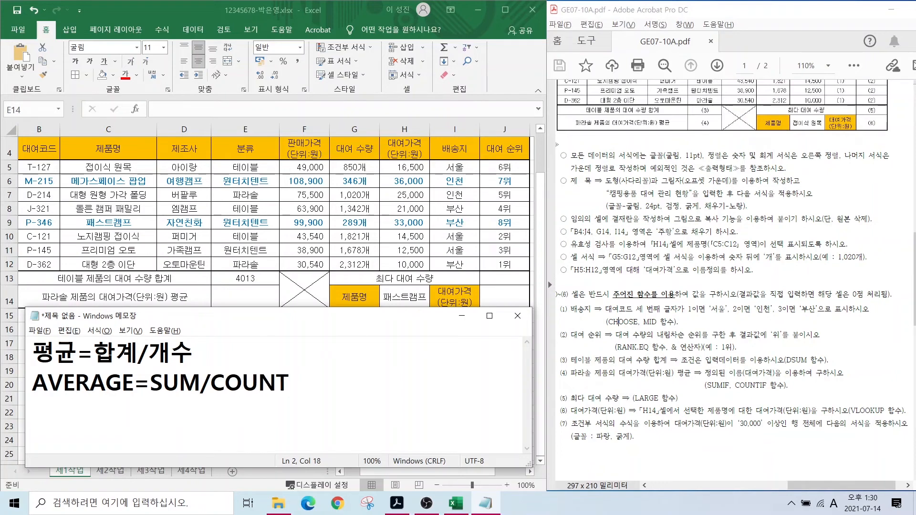
left_click(133, 383)
type("IF")
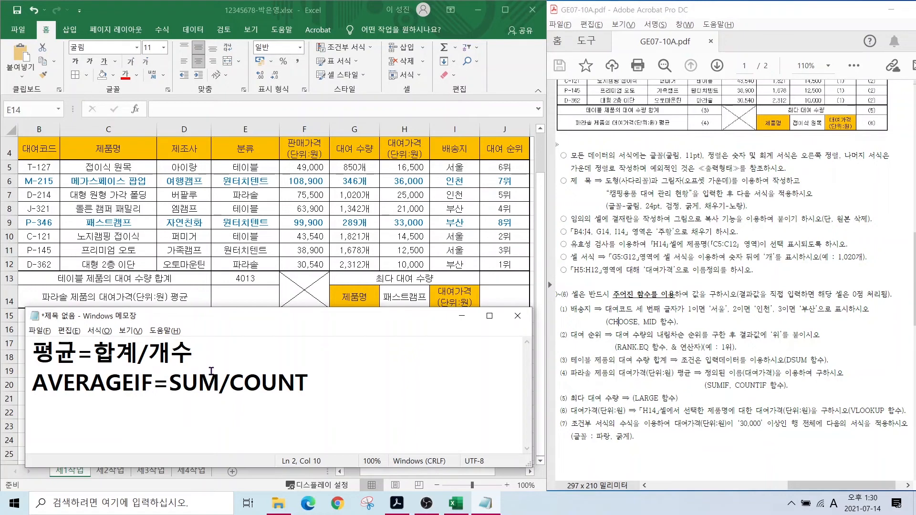
left_click(220, 382)
type("IF")
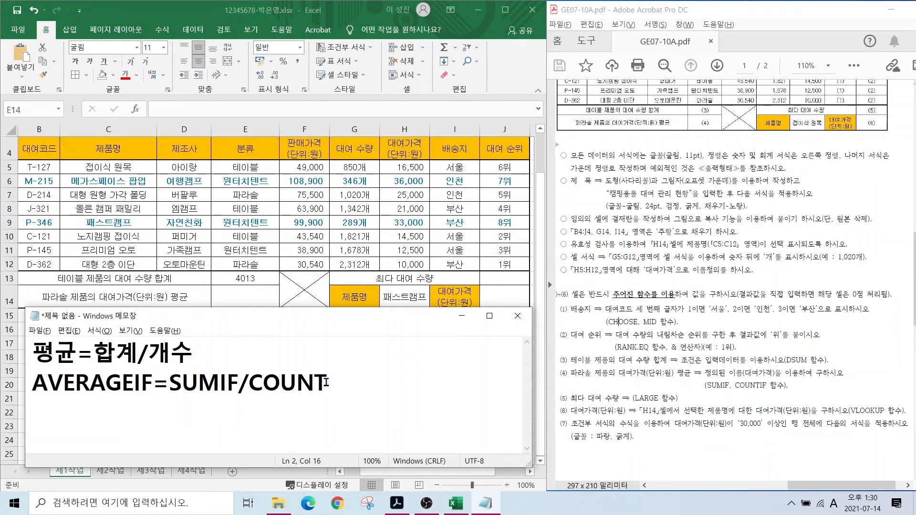
left_click(327, 382)
type("IF")
- Highlight SUMIF/COUNTIF, then select all the note text
left_click(28, 387)
left_click_drag(29, 387, 359, 384)
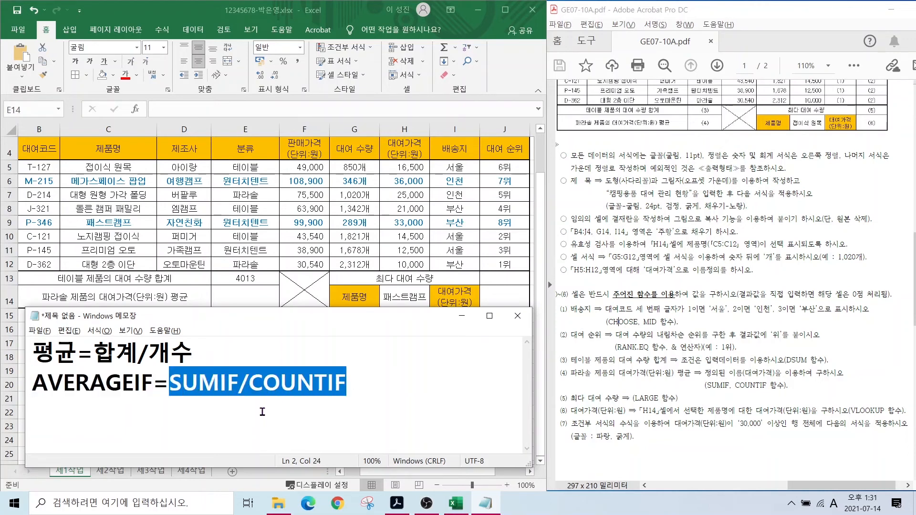
left_click(353, 390)
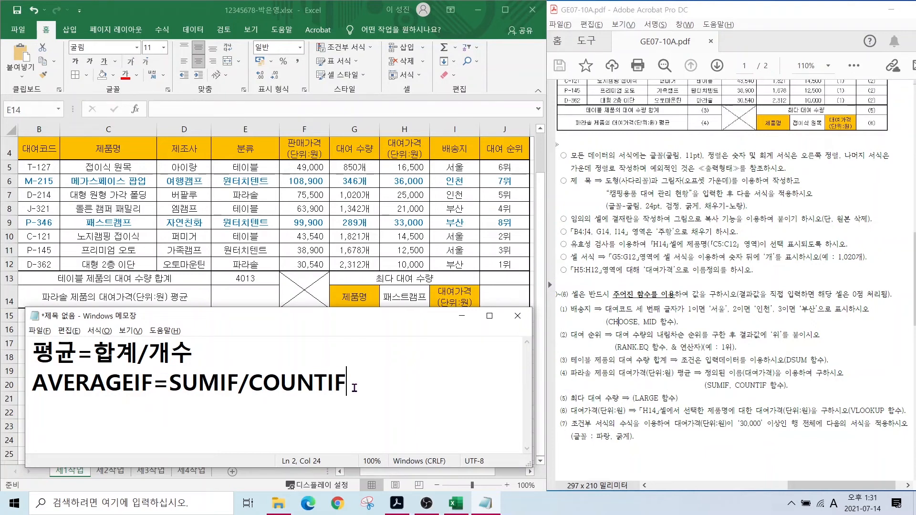
left_click_drag(354, 387, 1, 353)
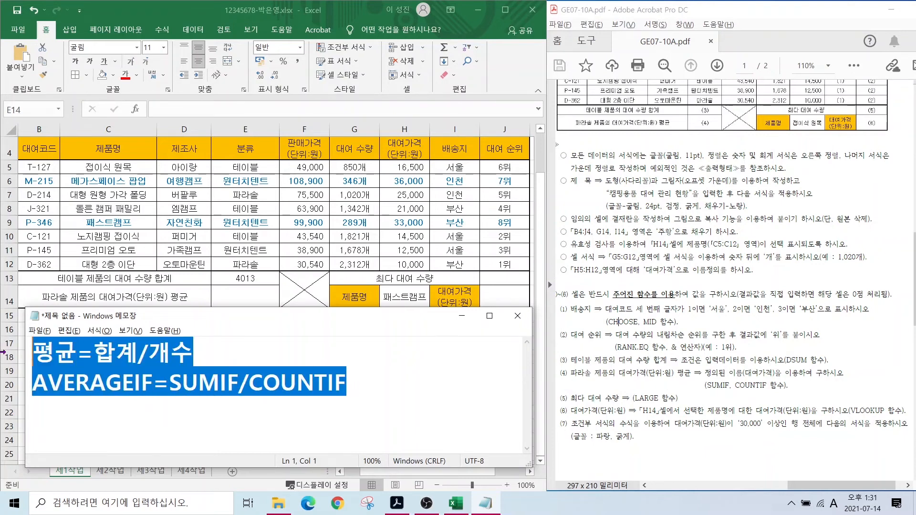
- Write the syntax note =SUMIF(조건범위,조건,계산범위)
type("=SUM")
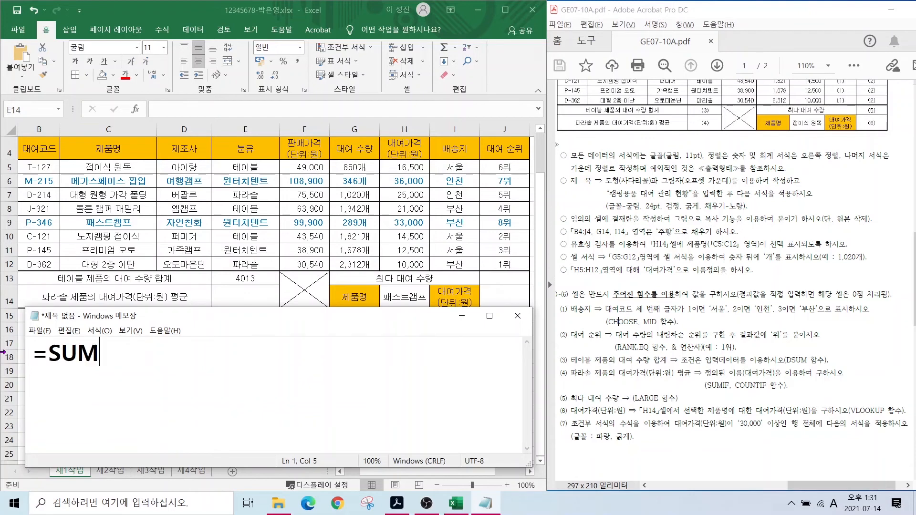
type("IF(")
key("Hangul")
type("조건")
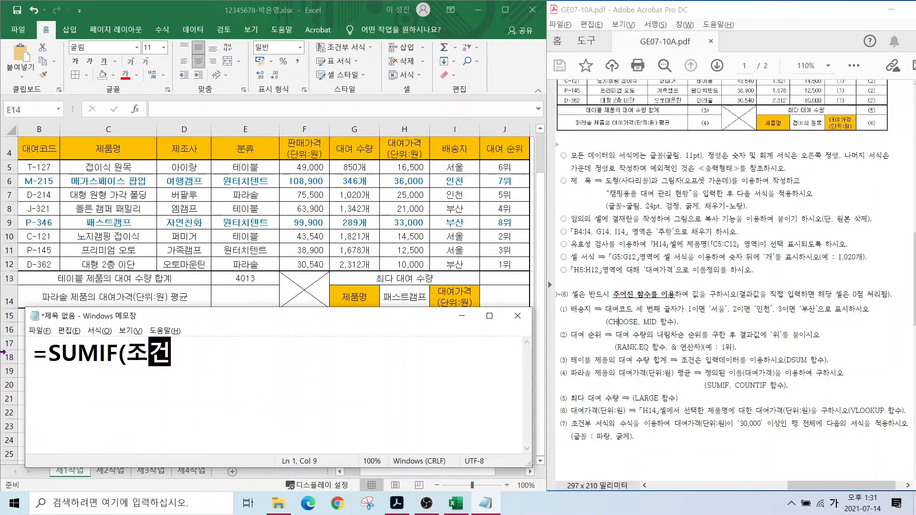
type("버ㅁ위,")
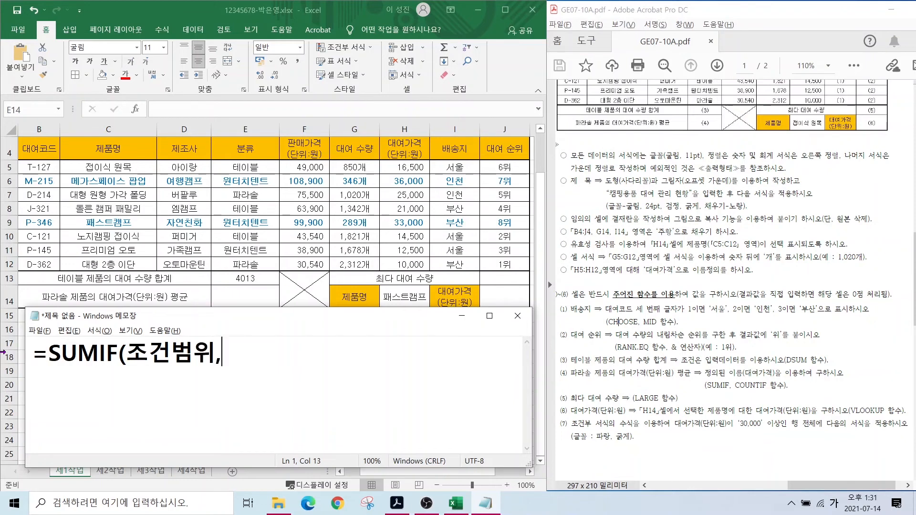
type("조건,")
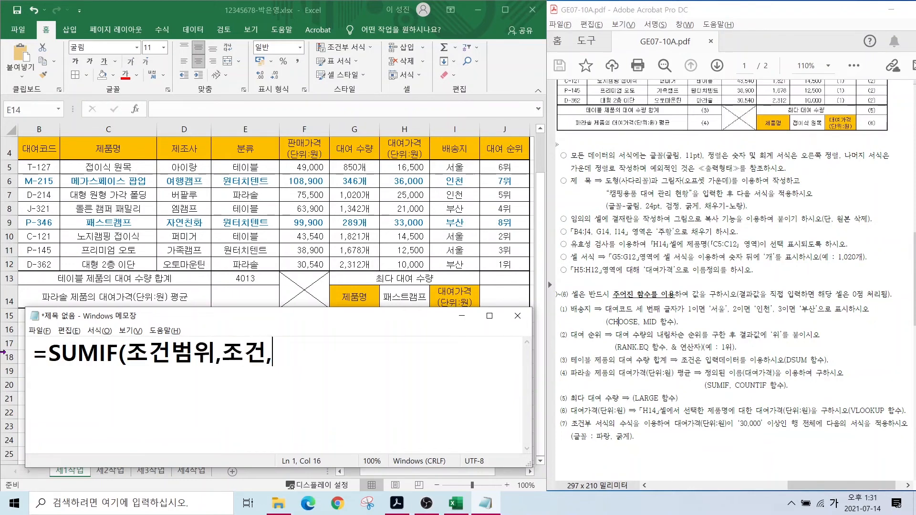
type("계산법")
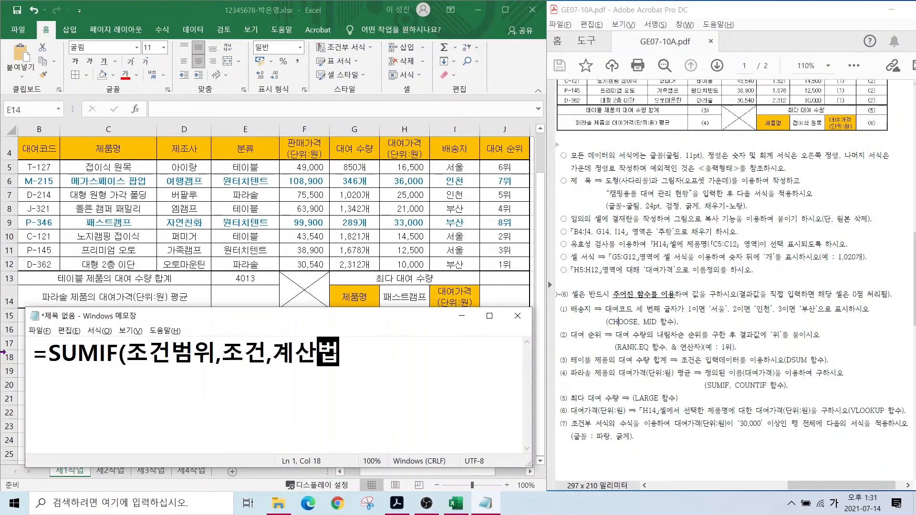
key("BackSpace")
type("범위")
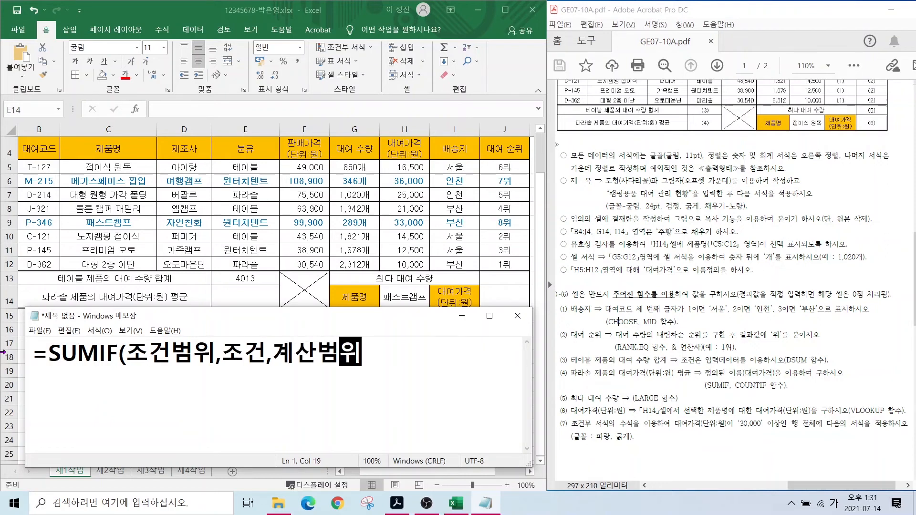
type(")")
key("Return")
- Add =COUNTIF(조건범위,조건) on the next line and begin a third line with =
type("=")
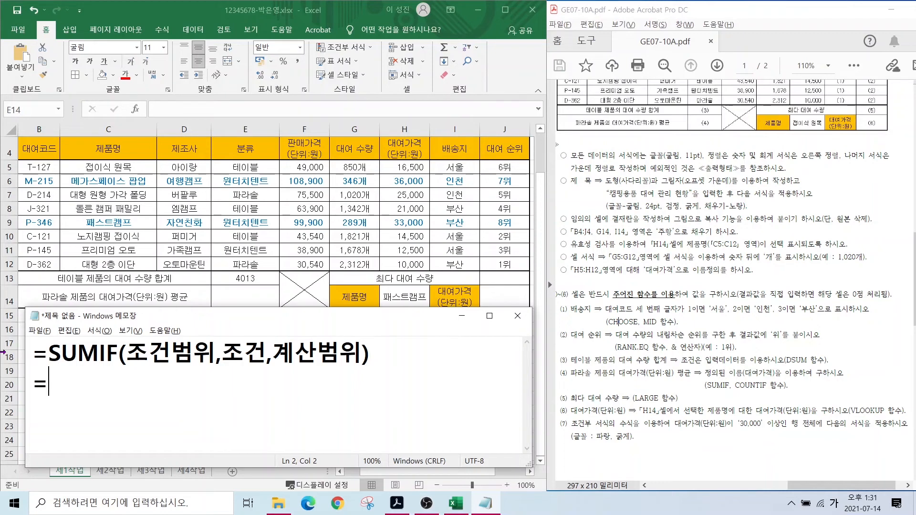
key("Hangul")
type("COUNTIF(")
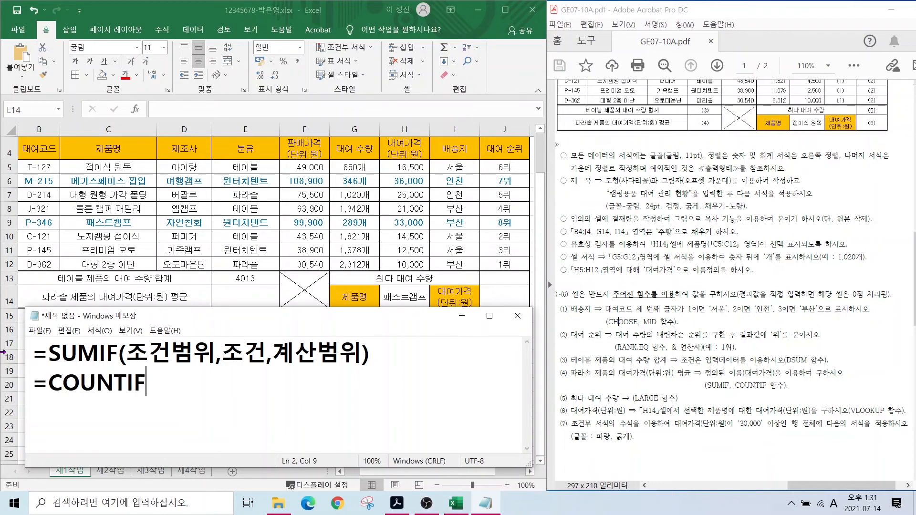
key("Hangul")
type("조건범위,")
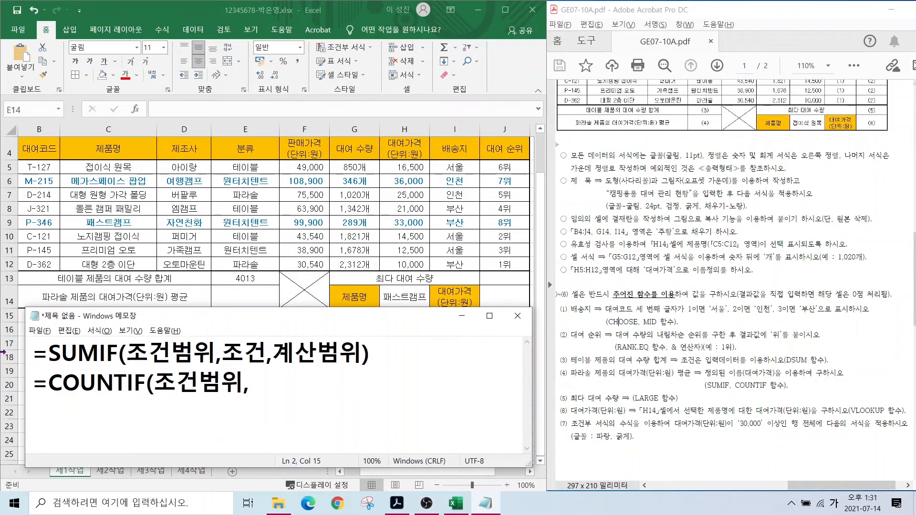
type("조건")
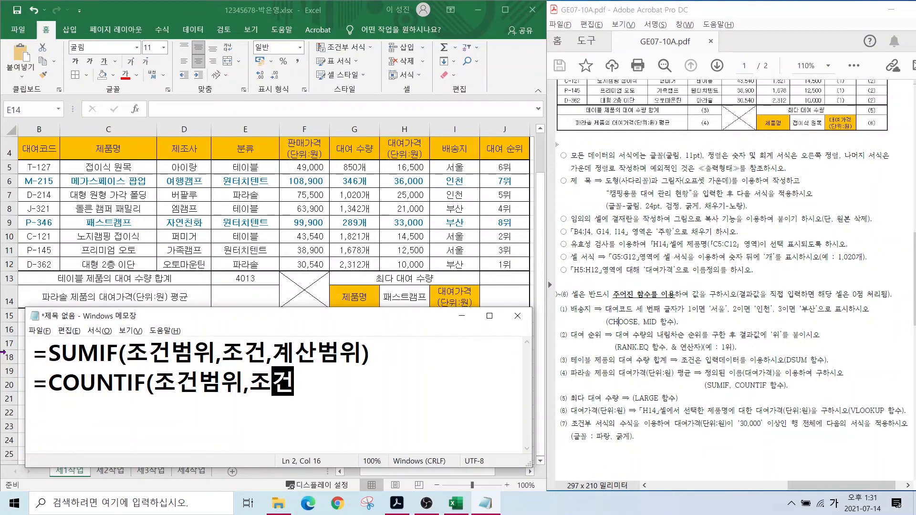
type(") ")
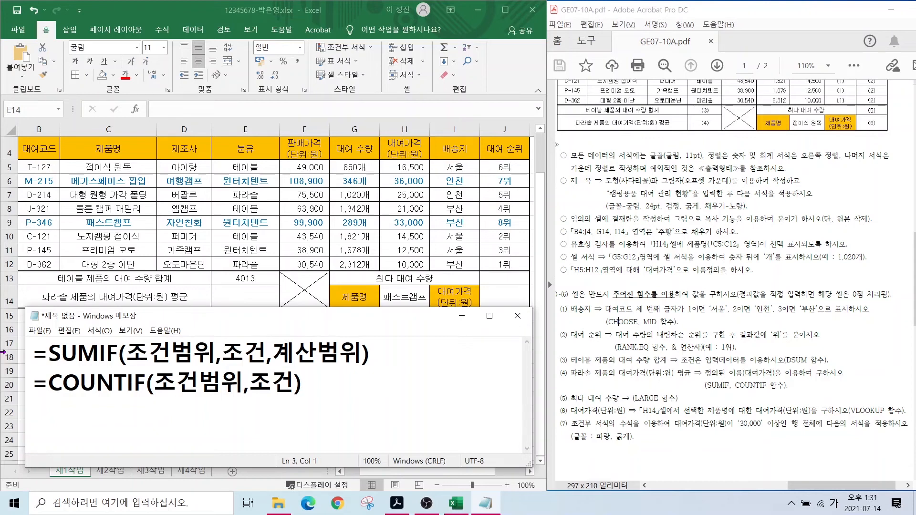
type("=")
- Begin the third line as SUMIF(E5:E12,"파라솔", using the 분류 column range
key("Hangul")
type("SUM")
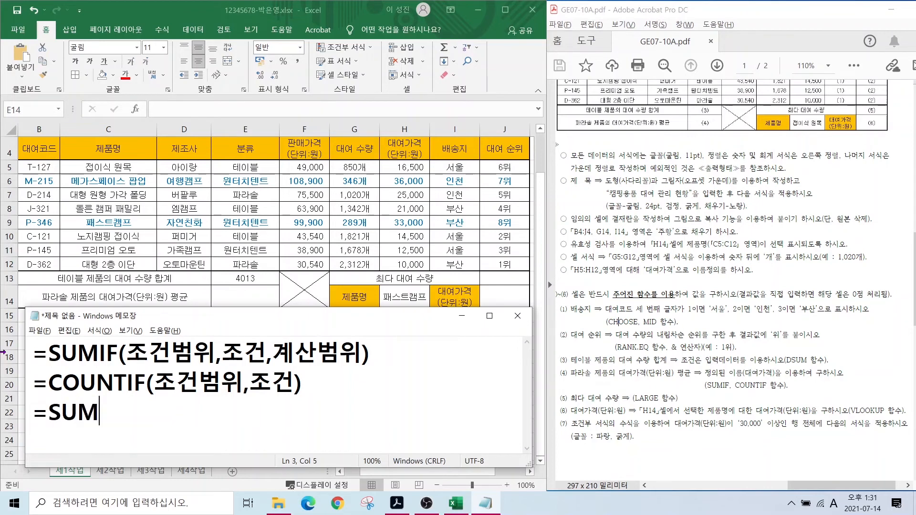
type("IF(")
left_click_drag(566, 369, 655, 380)
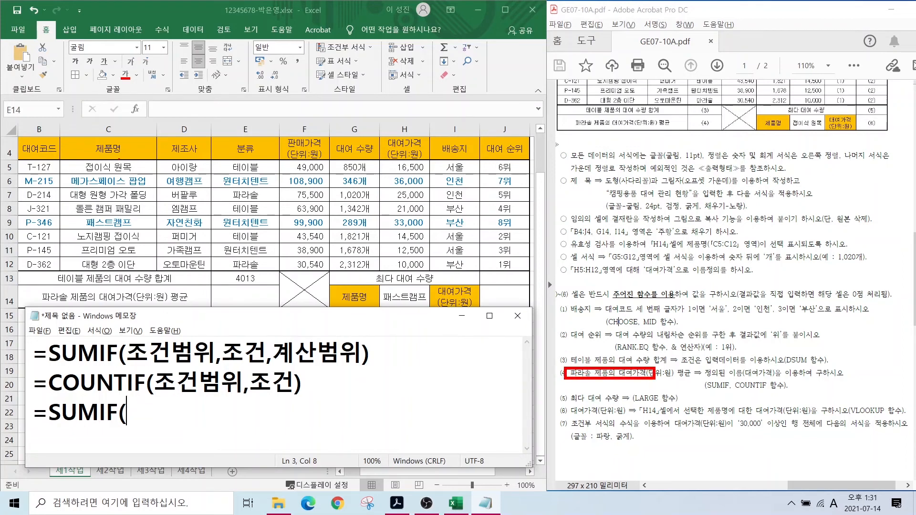
left_click_drag(213, 160, 274, 279)
key("Escape")
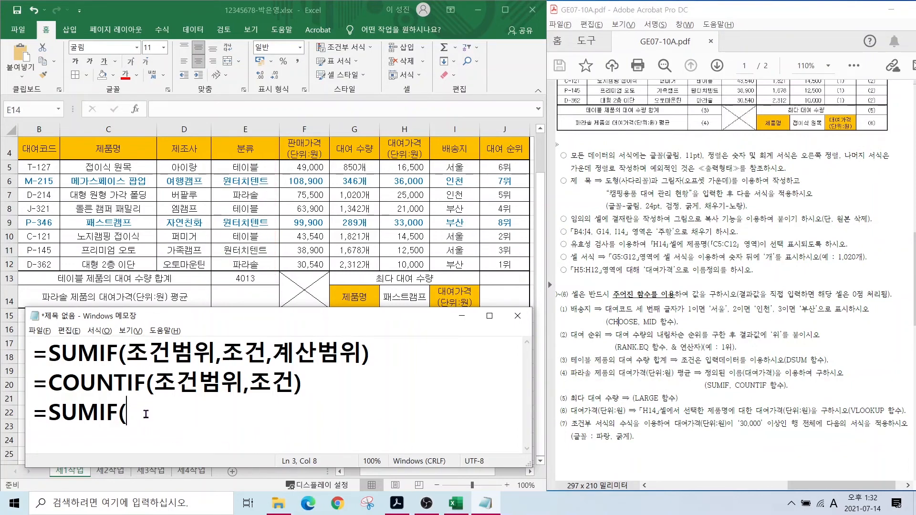
type("E5:E12,")
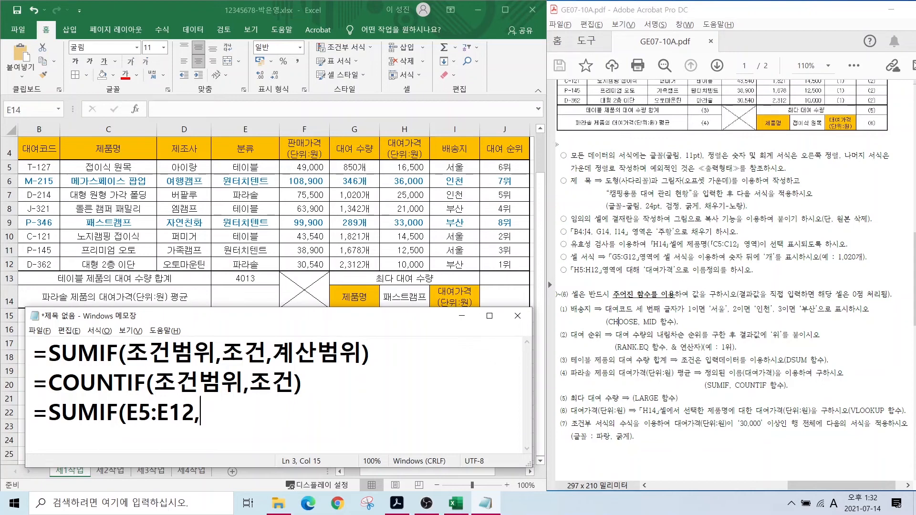
type("V")
key("BackSpace")
key("Hangul")
type("파라솔")
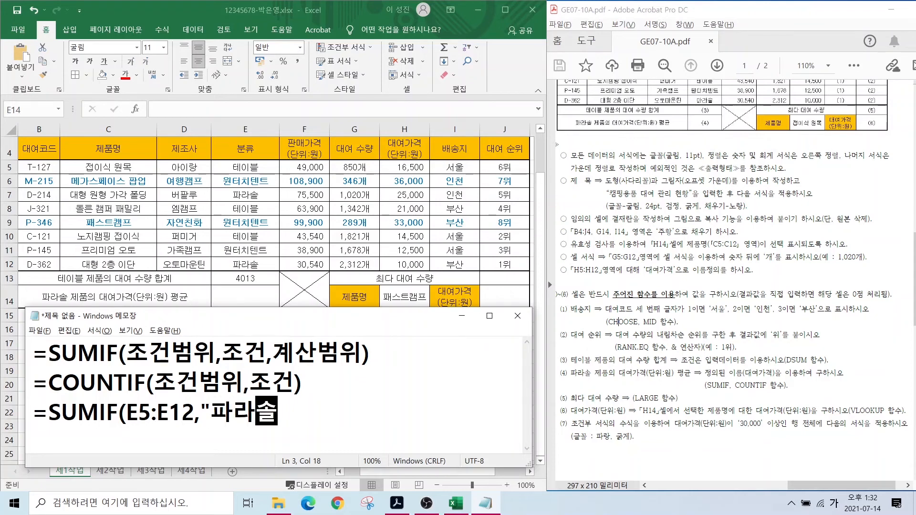
type("\",")
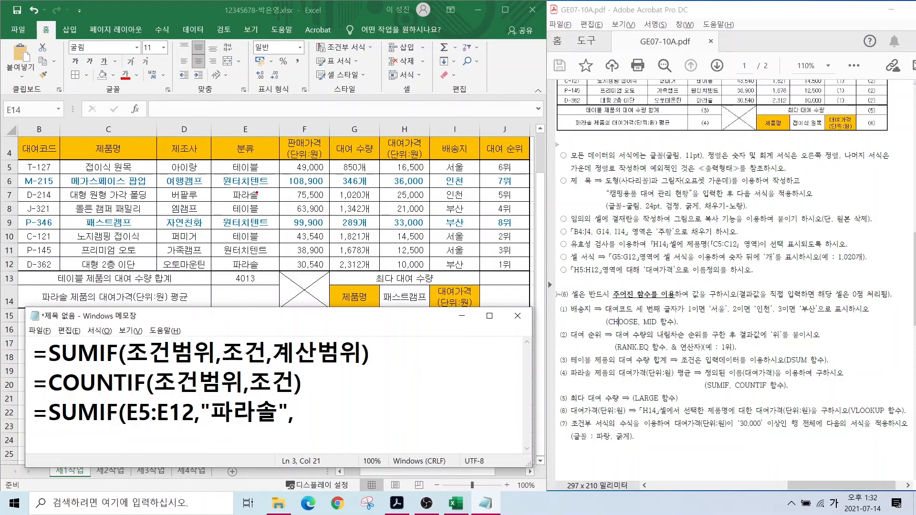
left_click_drag(221, 186, 275, 203)
key("Escape")
- Replace the "파라솔" criterion with the cell reference E7
left_click_drag(200, 413, 286, 412)
type("ㄷ")
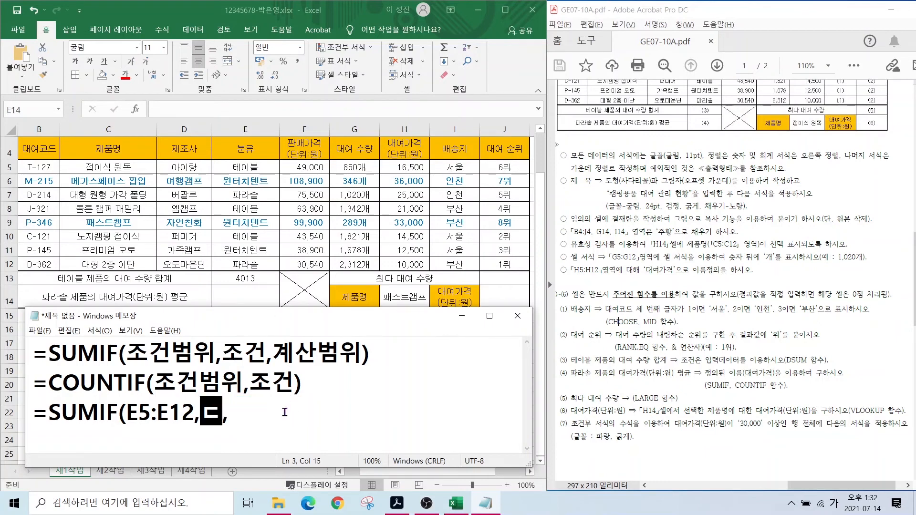
key("BackSpace")
key("Hangul")
type("E7")
key("Right")
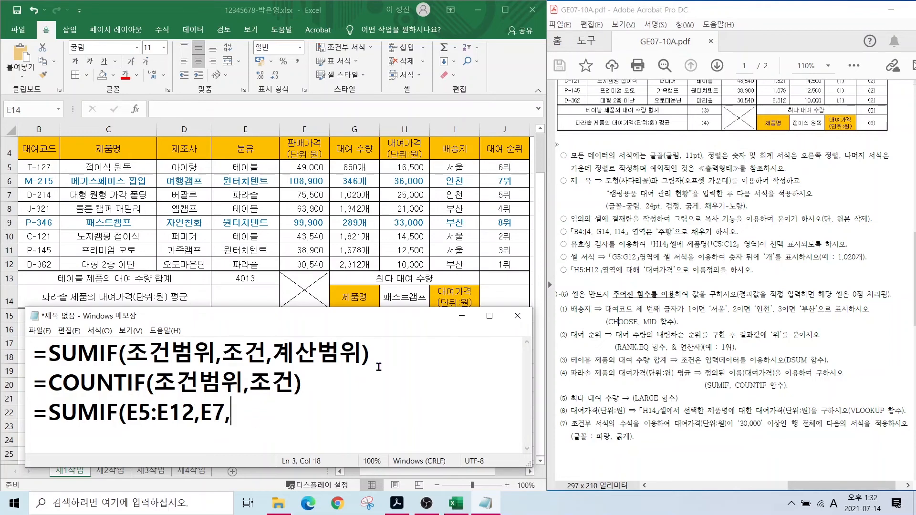
- Add the sum range H5:H12 and start the divisor /COUNTIF(
left_click_drag(584, 367, 667, 380)
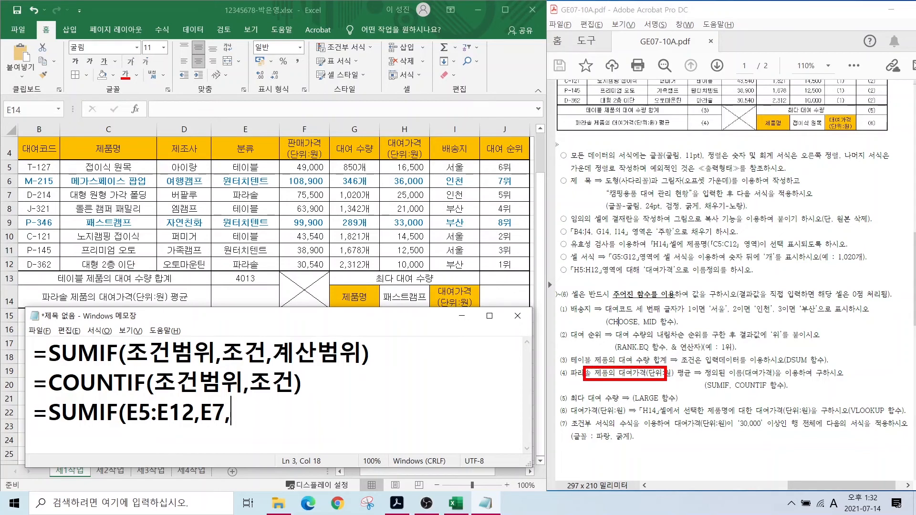
mouse_move(371, 159)
left_mouse_down()
mouse_move(435, 229)
mouse_move(439, 273)
left_mouse_up()
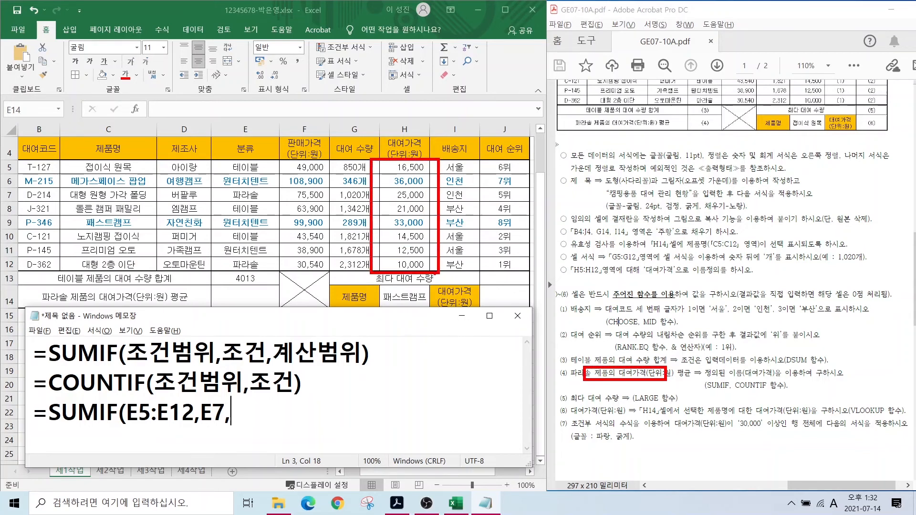
key("Escape")
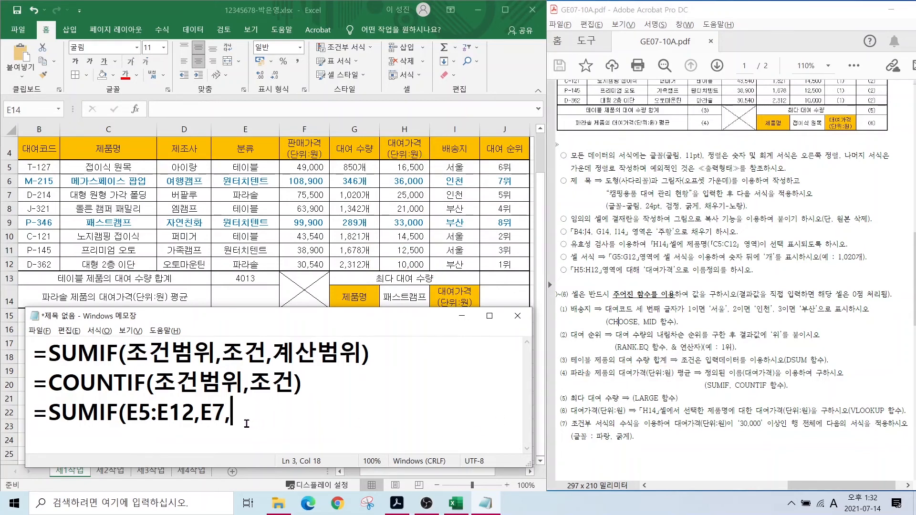
type("H5:H12")
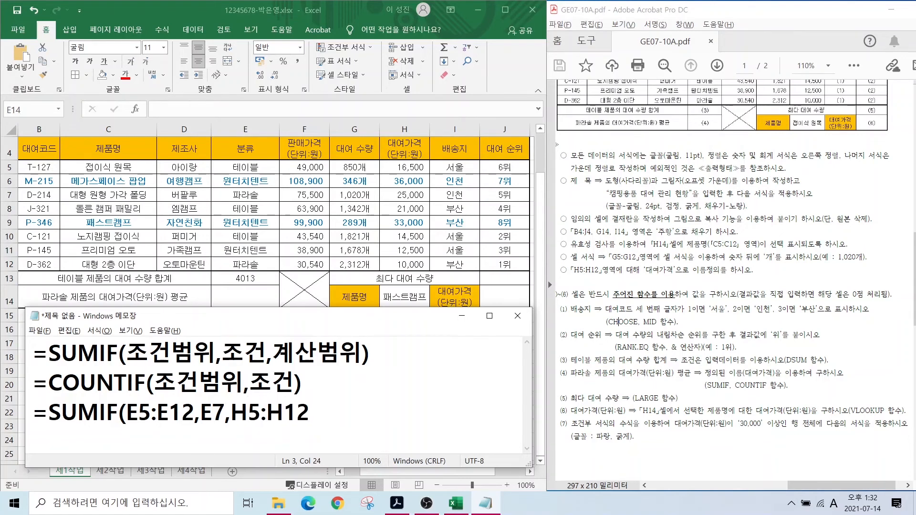
type(")/COUN")
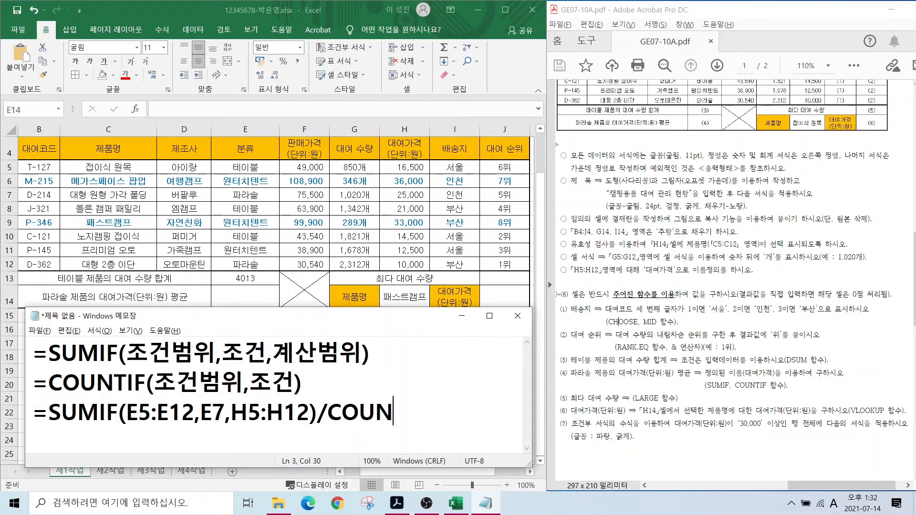
type("TIF(")
- Copy E5:E12,E7 into COUNTIF, close it, and widen Notepad to show the full formula
left_click_drag(127, 411, 195, 413)
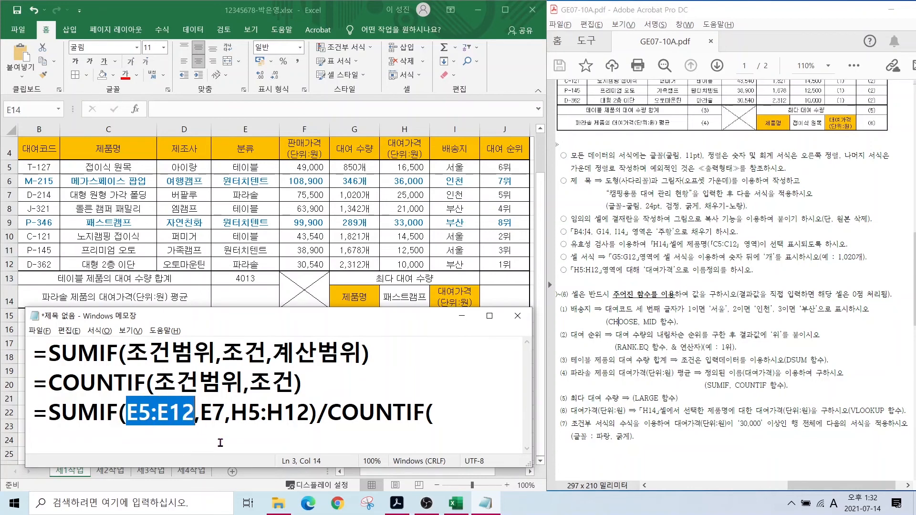
left_click_drag(200, 411, 222, 413)
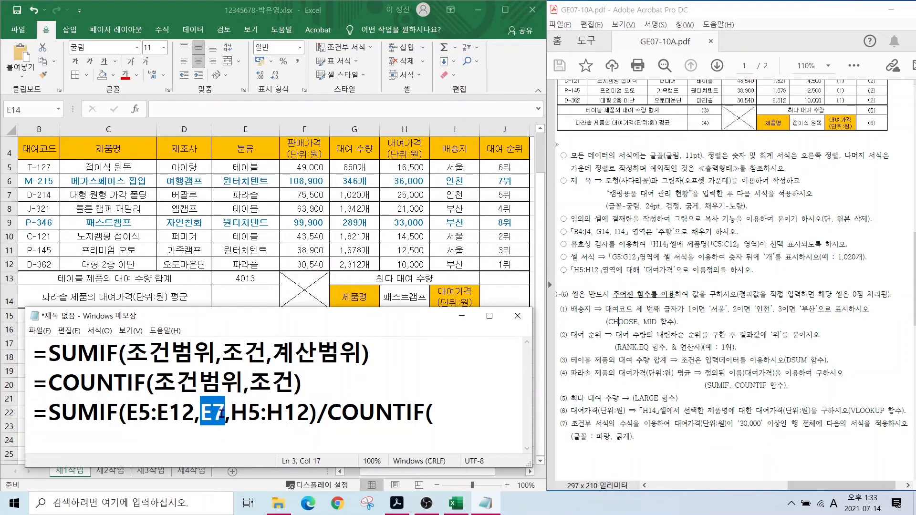
left_click_drag(127, 413, 220, 414)
key("ctrl+c")
left_click(435, 412)
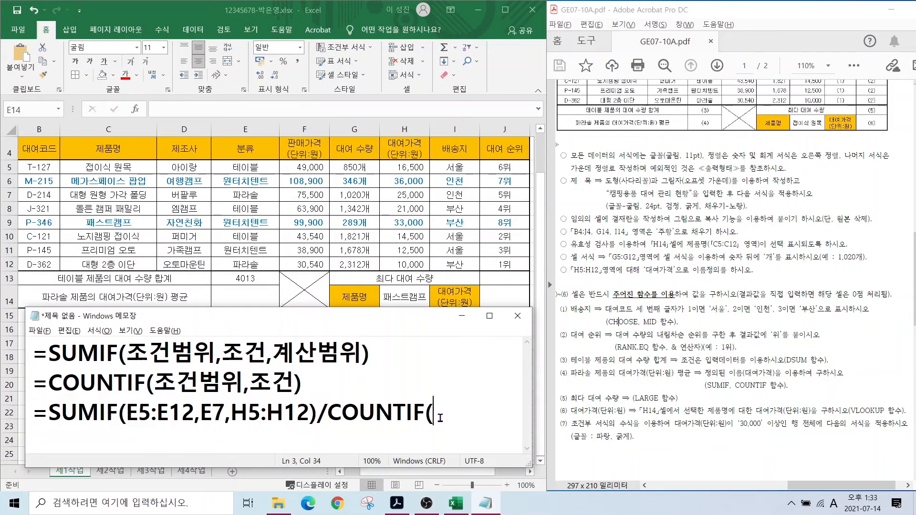
key("ctrl+v")
type(")")
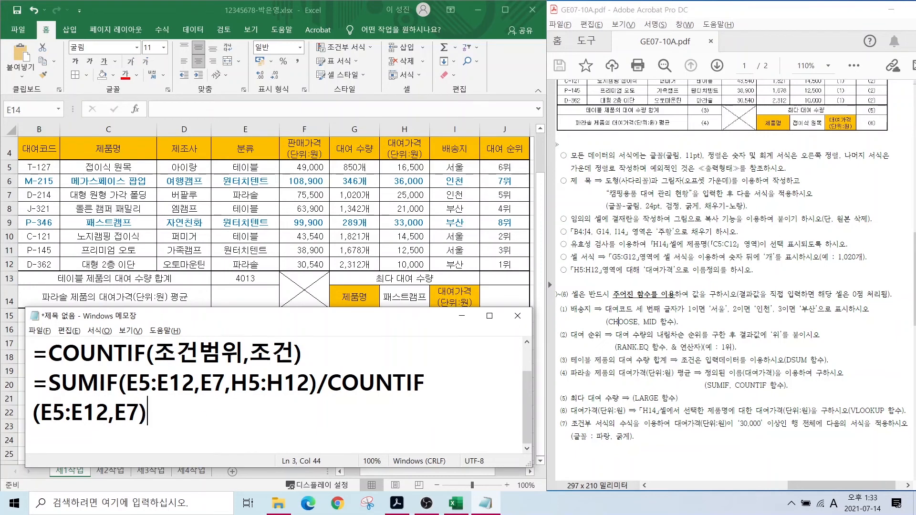
left_click_drag(536, 399, 564, 399)
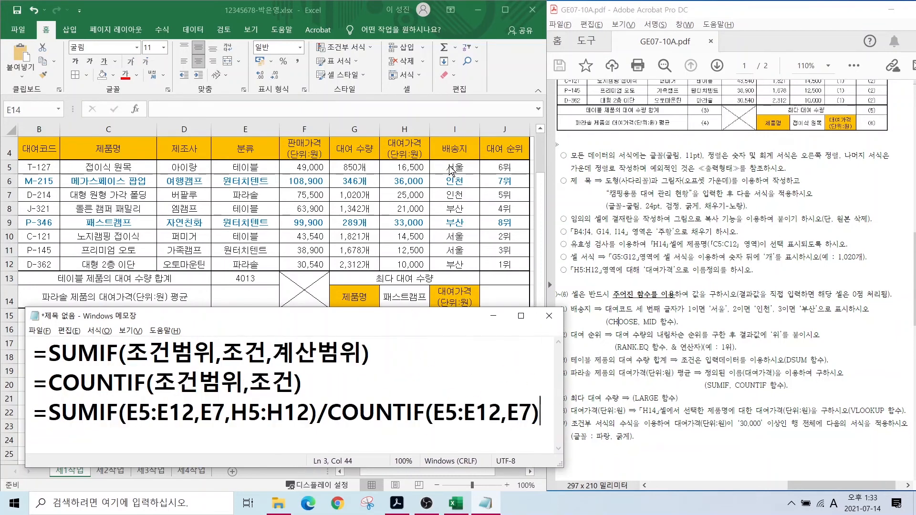
- In E14, enter =SUMIF(E5:E12,E7,대여가격) for the 파라솔 rental price total
left_click(233, 295)
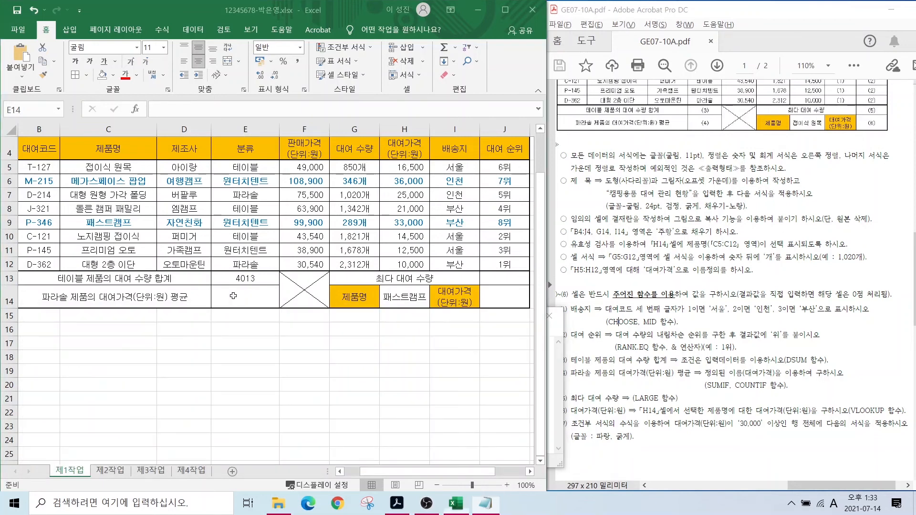
type("=SUM")
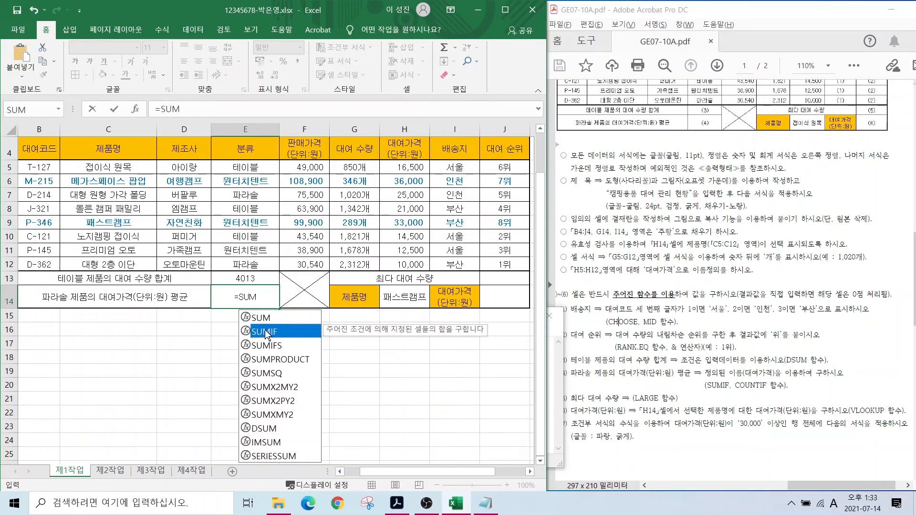
double_click(264, 331)
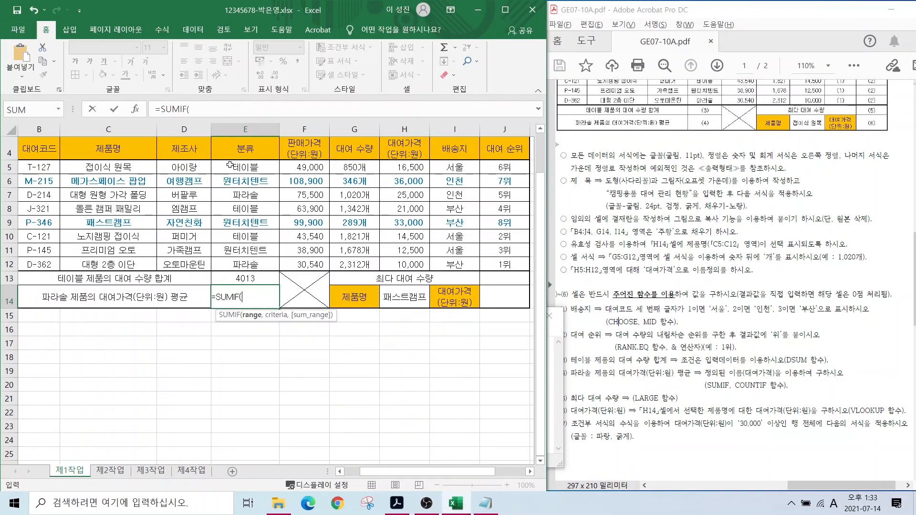
left_click_drag(231, 166, 277, 265)
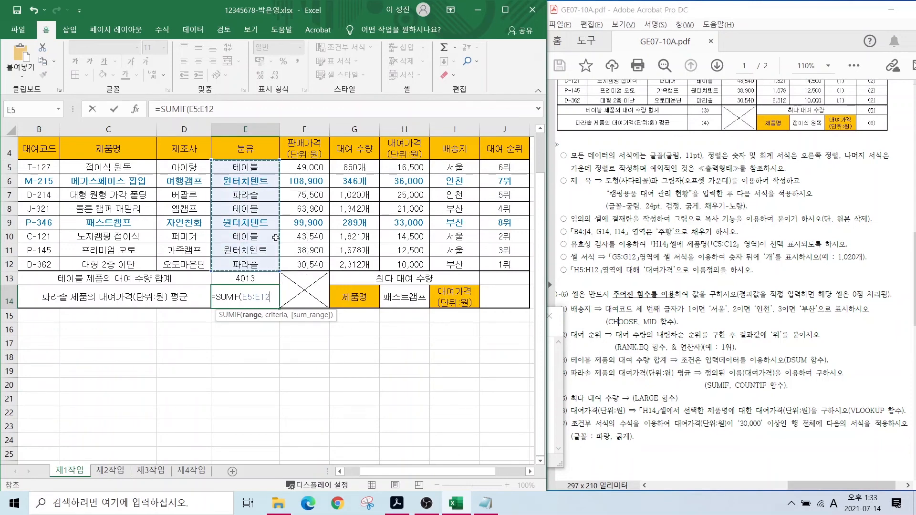
type(",")
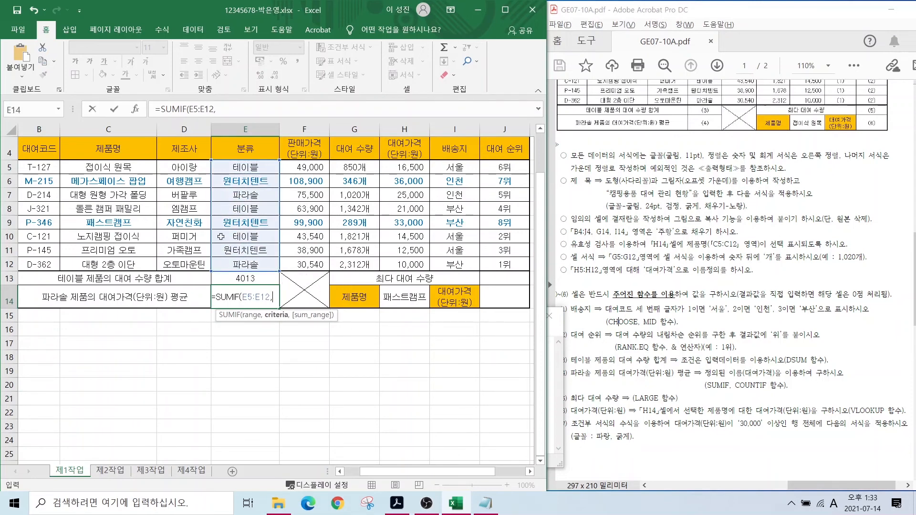
left_click(236, 194)
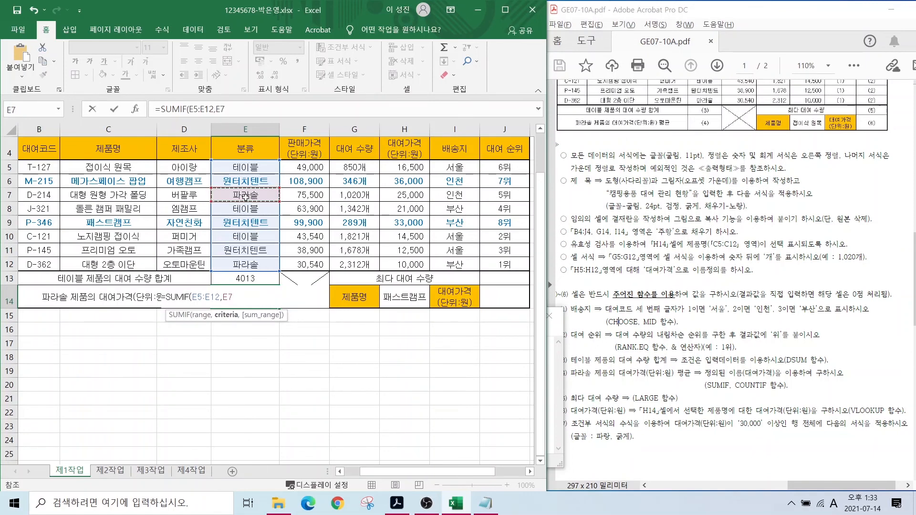
type(",")
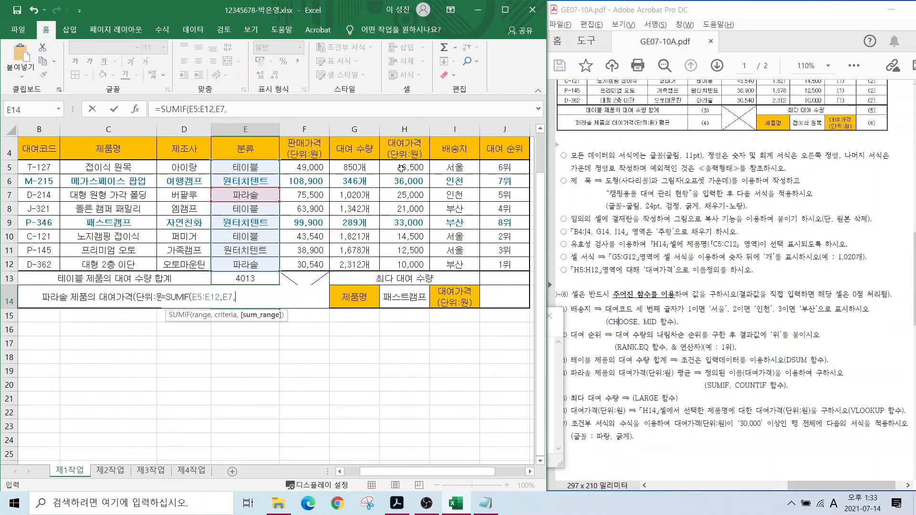
left_click_drag(402, 167, 410, 267)
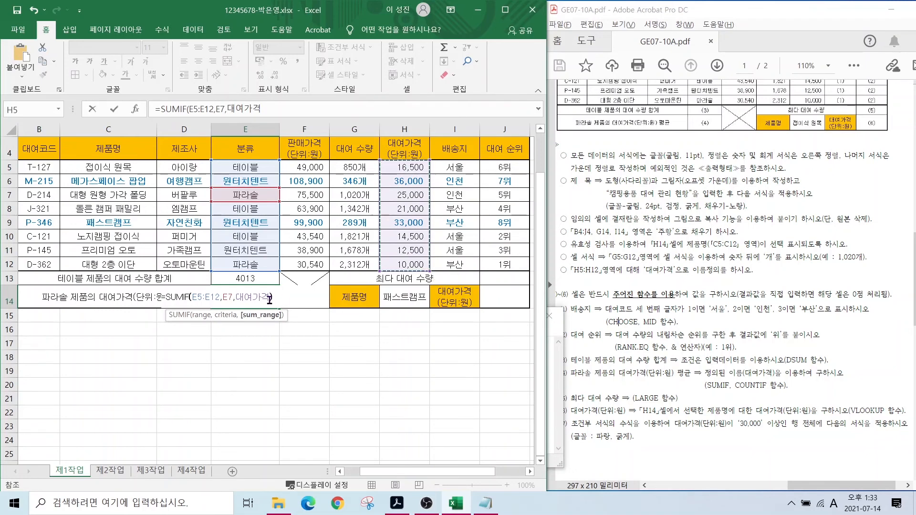
type(")")
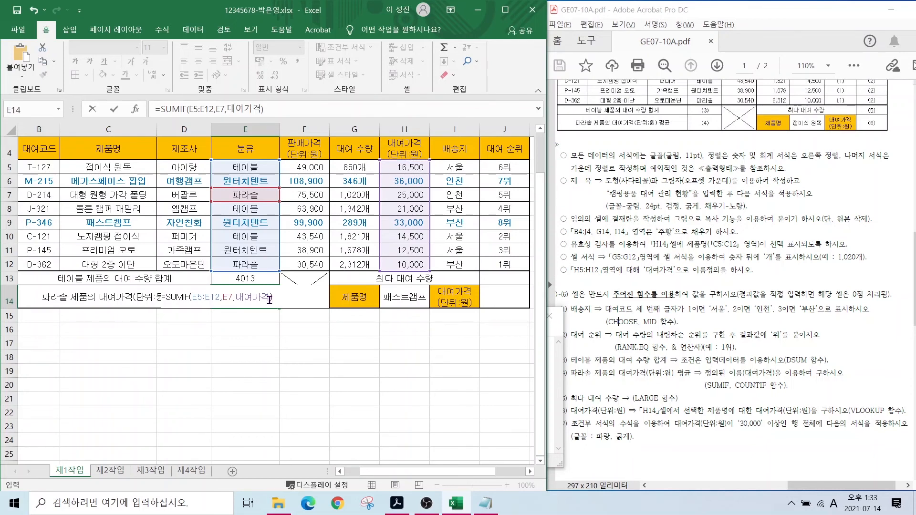
- Divide by COUNTIF(E5:E12,E7) and commit, showing the average 17500
type("/COUN")
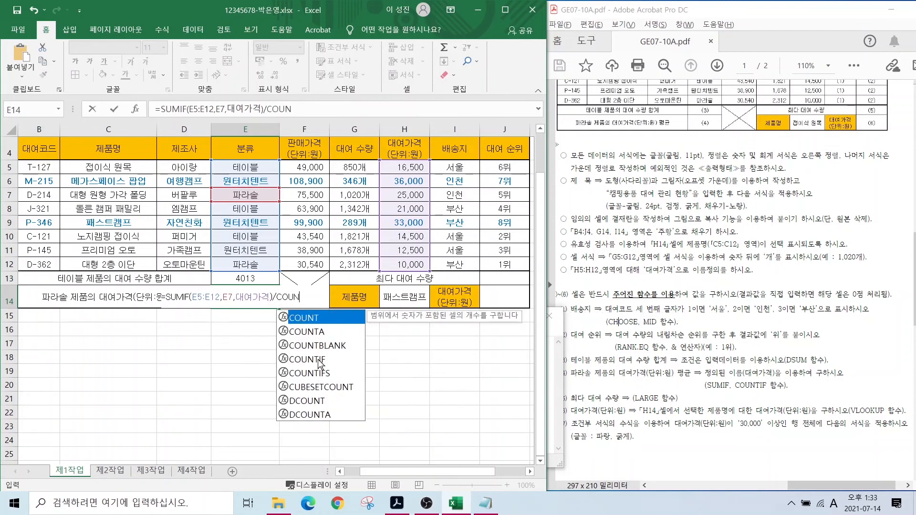
double_click(315, 358)
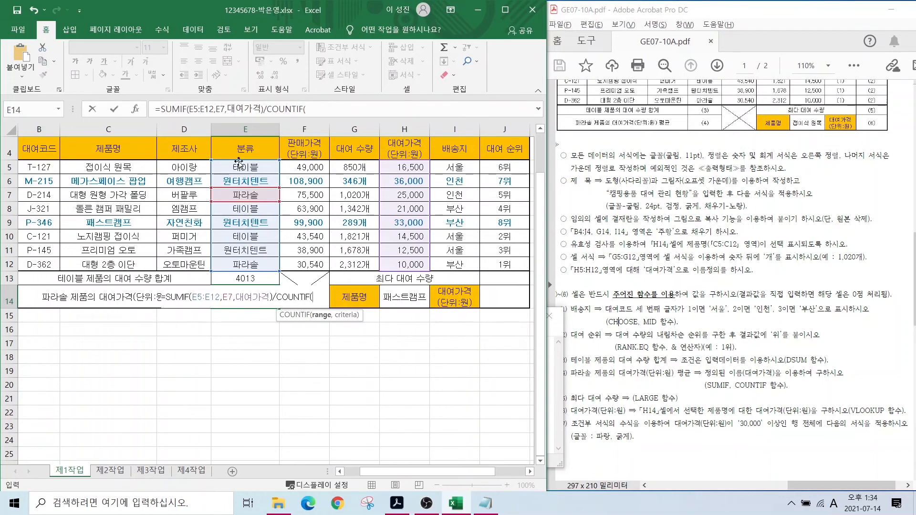
left_click_drag(239, 167, 235, 263)
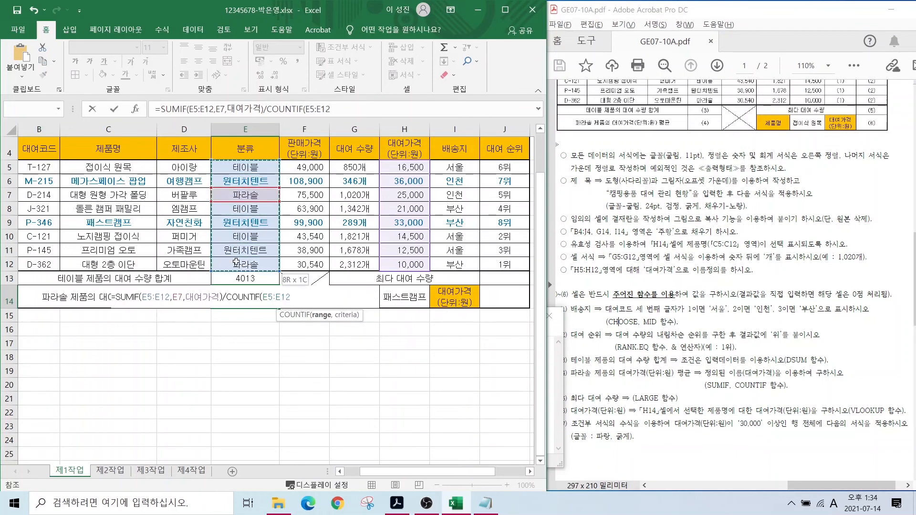
type(",")
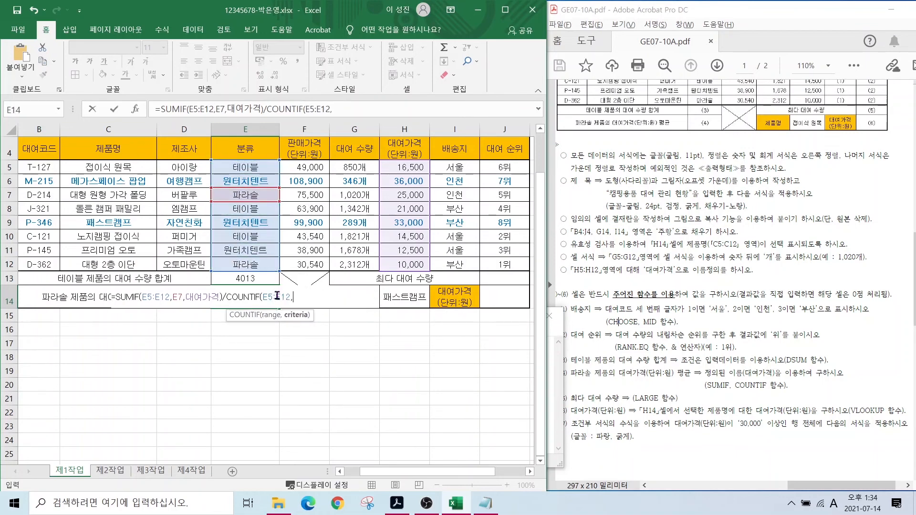
left_click(231, 197)
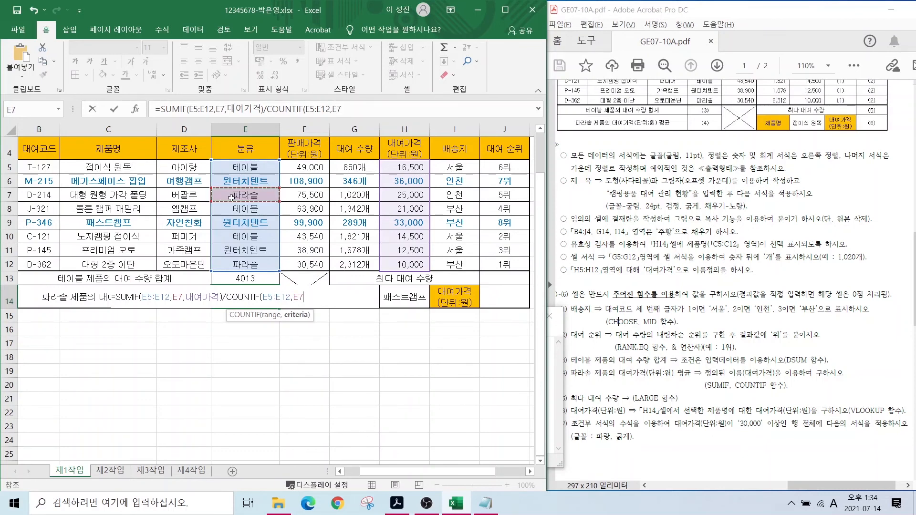
type(")")
key("Return")
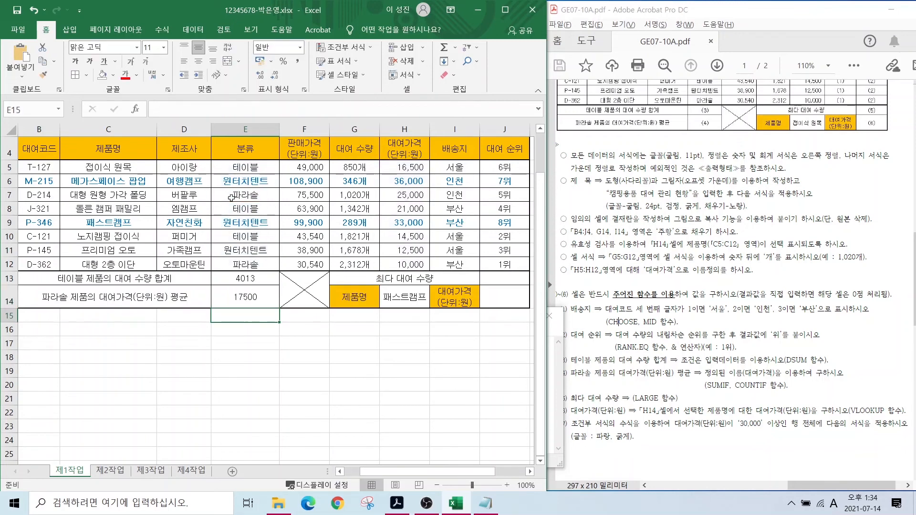
left_click(251, 298)
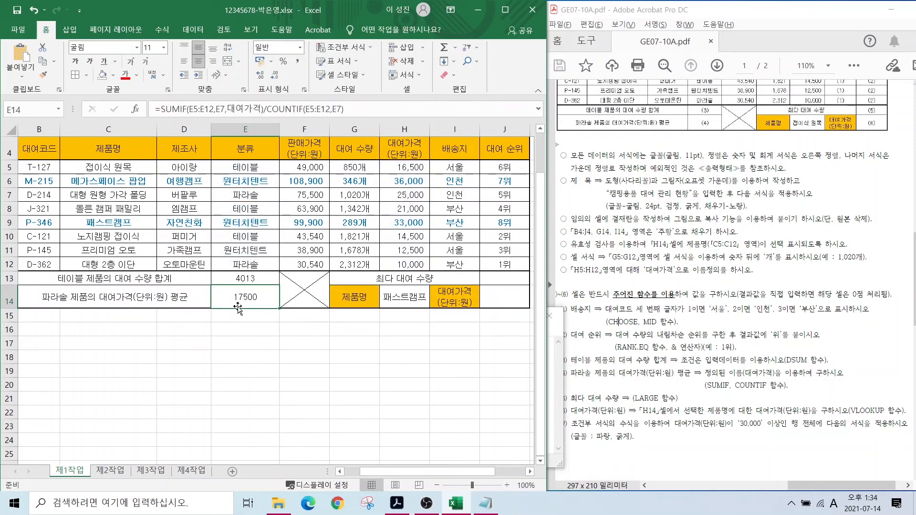
- After checking the Notepad syntax, enter =AVERAGEIF(E5:E12,E7,대여가격) in E15
left_click(239, 318)
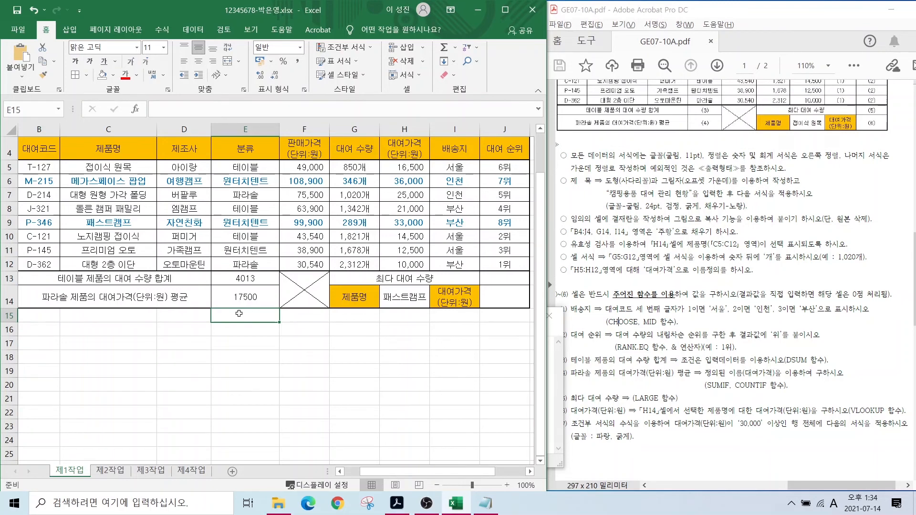
left_click(486, 503)
left_click_drag(49, 353, 382, 354)
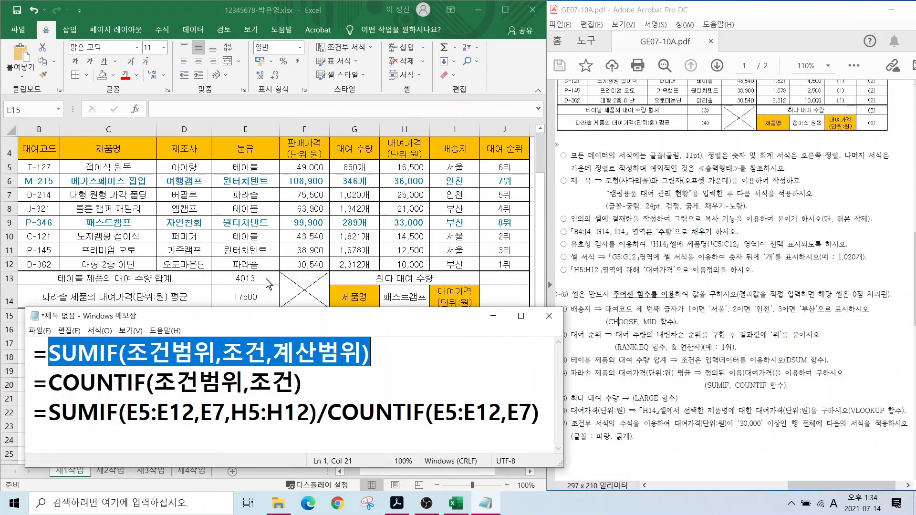
left_click(243, 284)
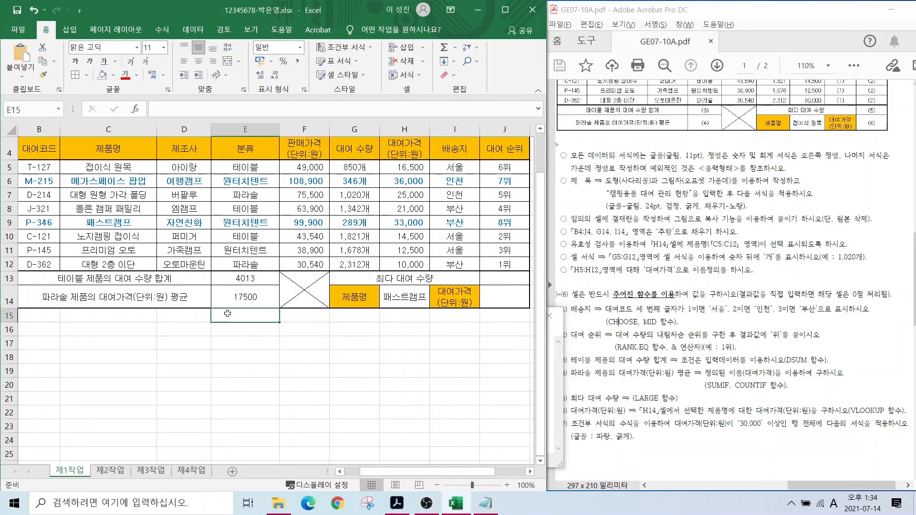
type("=AV")
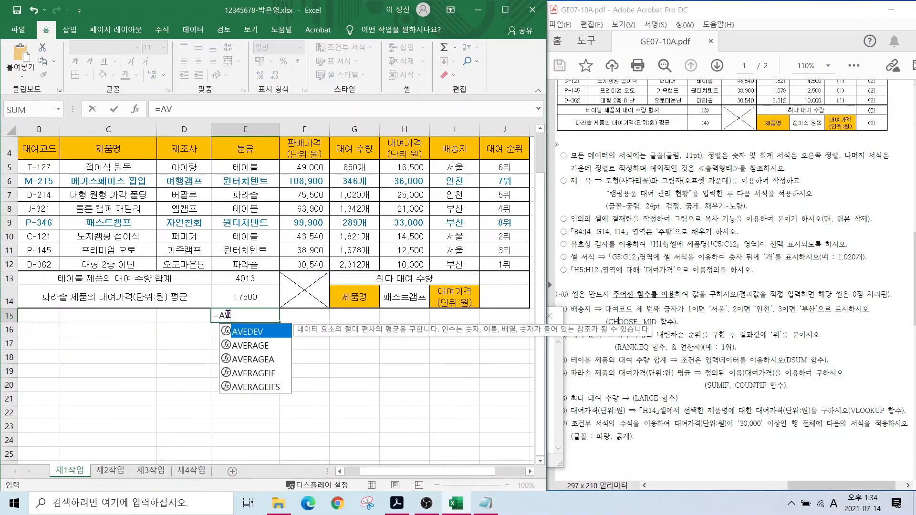
double_click(262, 373)
left_click_drag(243, 167, 238, 259)
type(",")
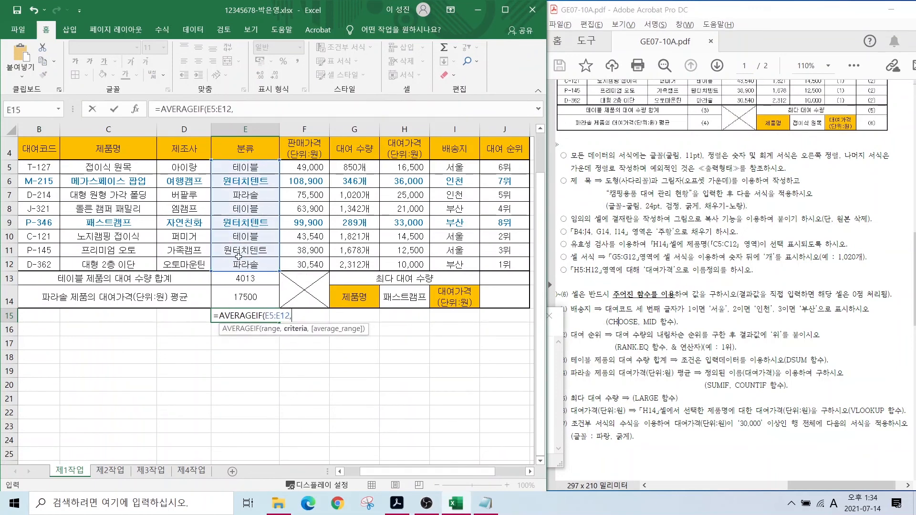
left_click(239, 196)
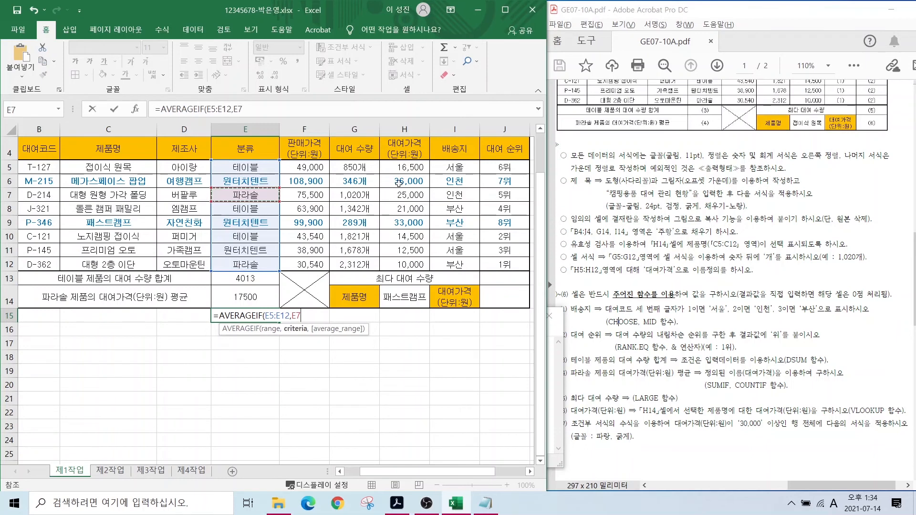
type(",")
left_click_drag(399, 167, 395, 265)
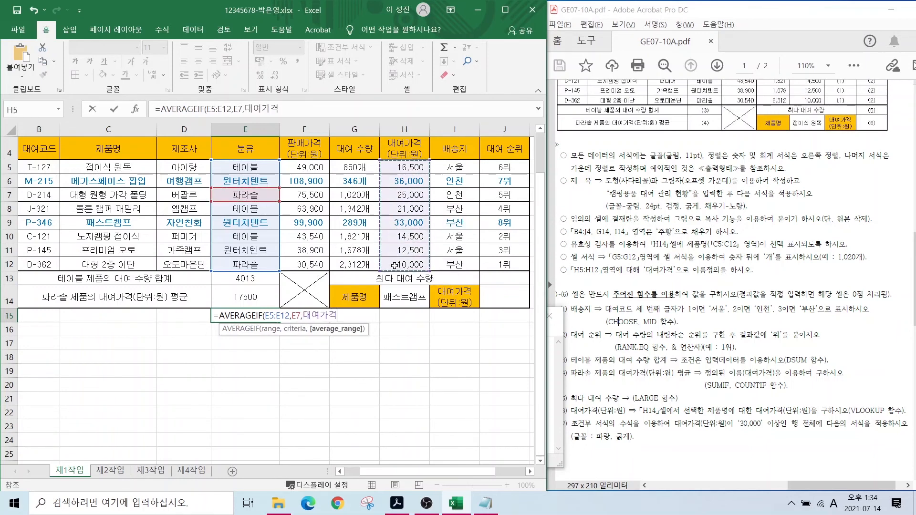
key("Return")
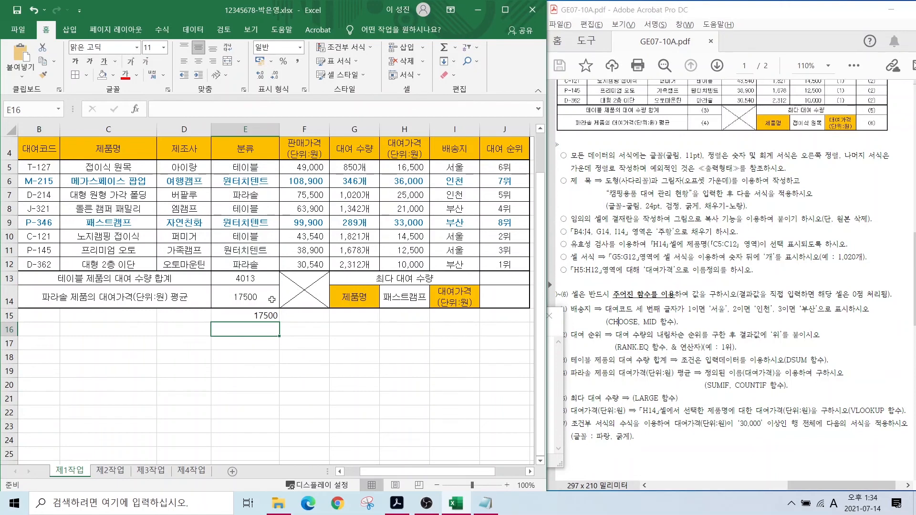
- Point out both 17500 results and mark the 최다 대여 수량 task as MAX (LARGE 함수)
key("alt")
left_click_drag(261, 293, 302, 275)
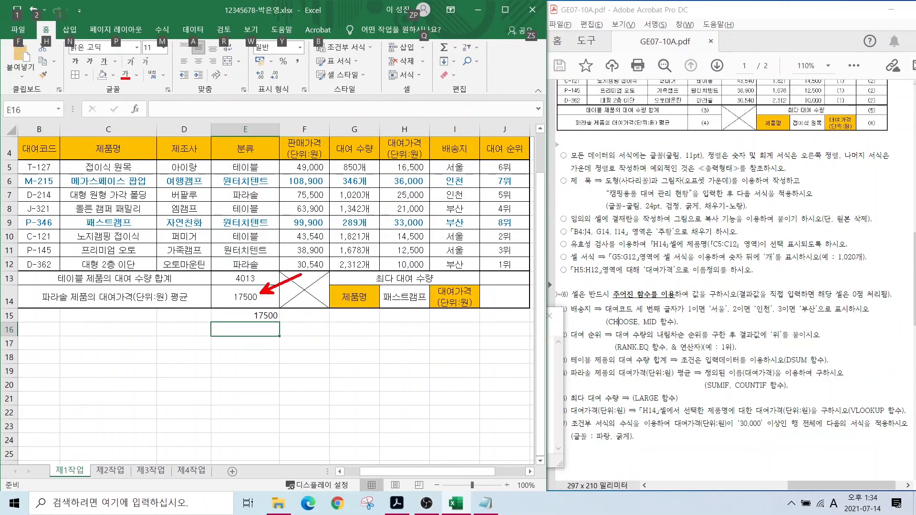
left_click_drag(279, 318, 319, 308)
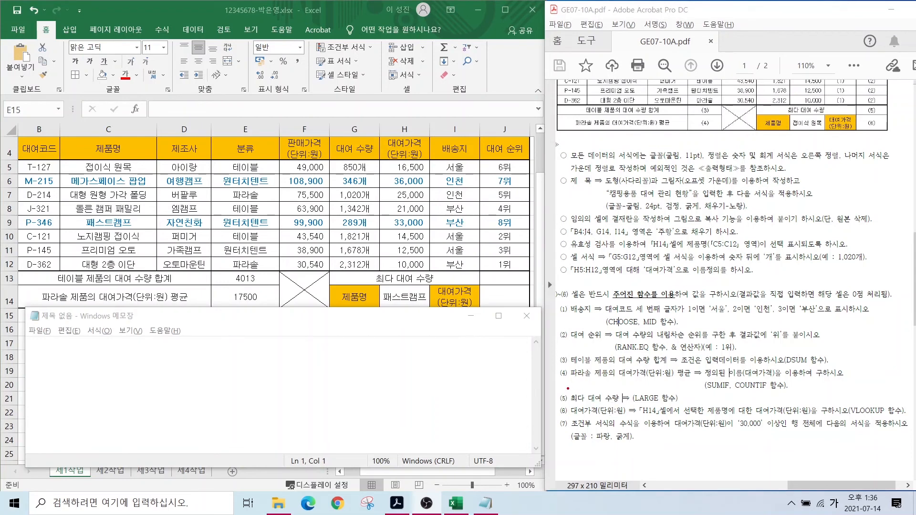
left_click_drag(567, 389, 622, 409)
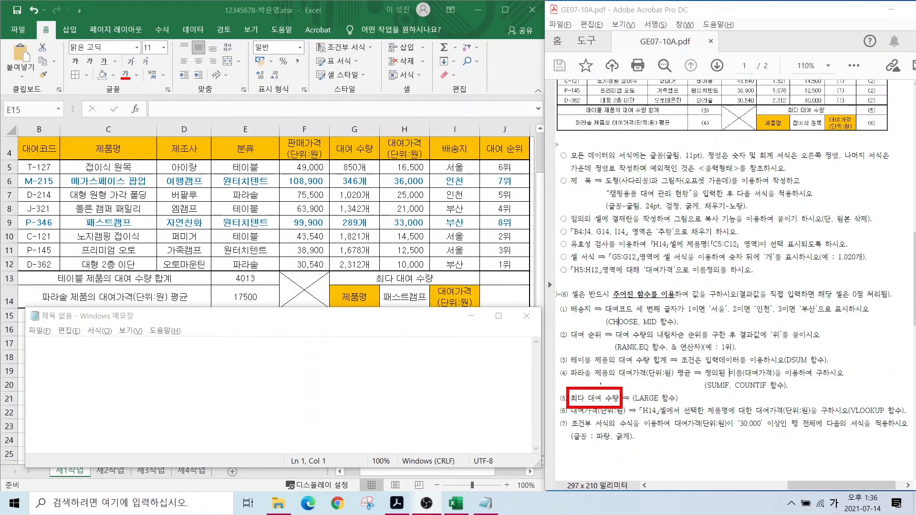
mouse_move(627, 372)
left_mouse_down()
mouse_move(629, 358)
mouse_move(647, 370)
mouse_move(663, 349)
mouse_move(680, 368)
mouse_move(667, 366)
left_mouse_up()
left_click_drag(627, 403, 682, 403)
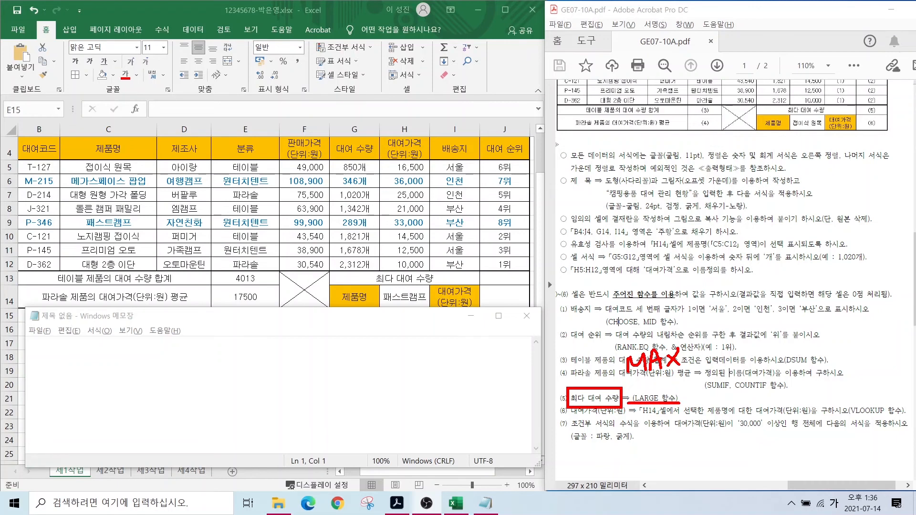
key("Escape")
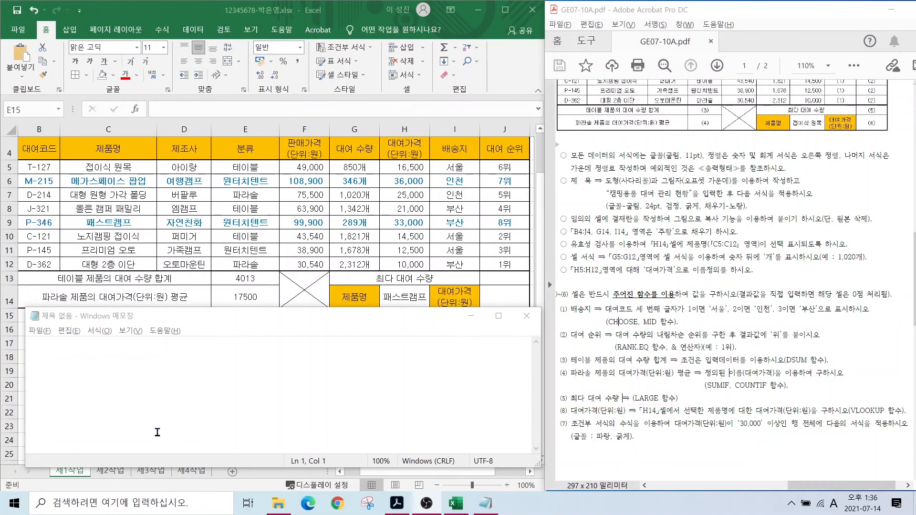
- Note the =LARGE(범위,몇번째) syntax and the draft =LARGE(G5:G12,1) in Notepad
left_click(102, 363)
type("=")
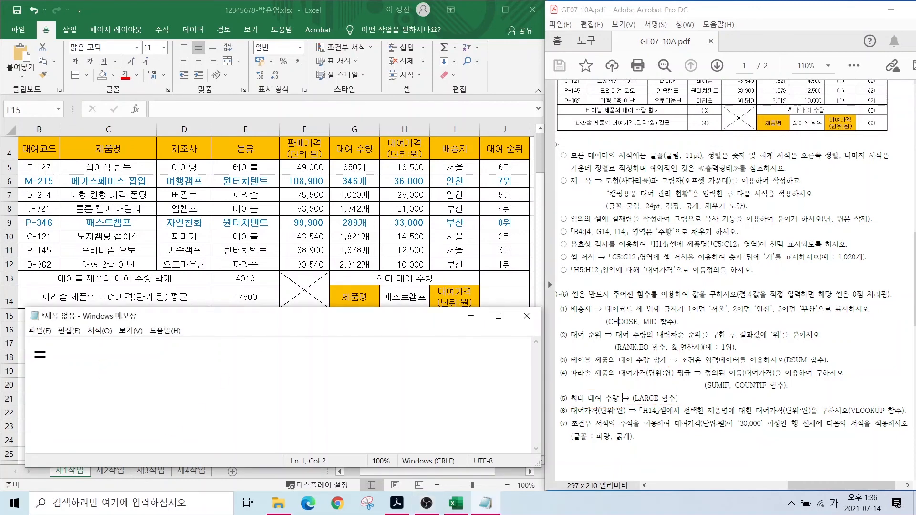
type("LARG")
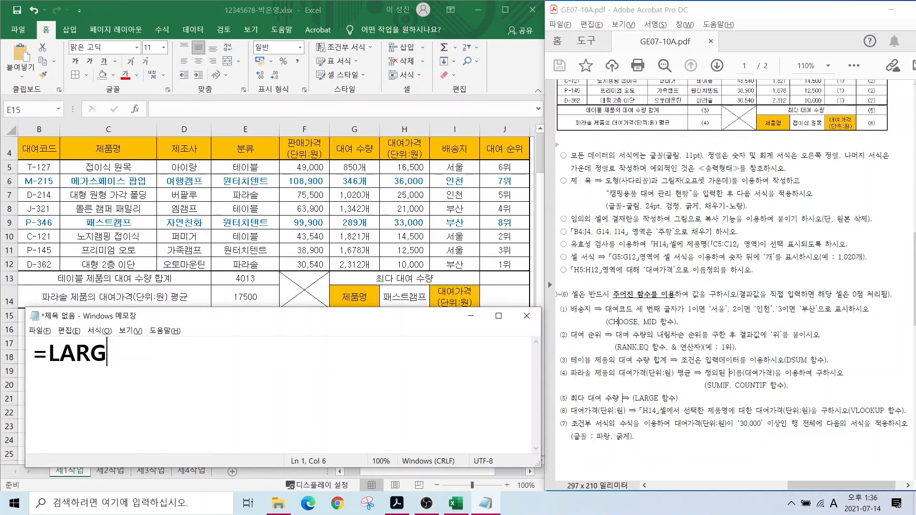
type("E(범위,")
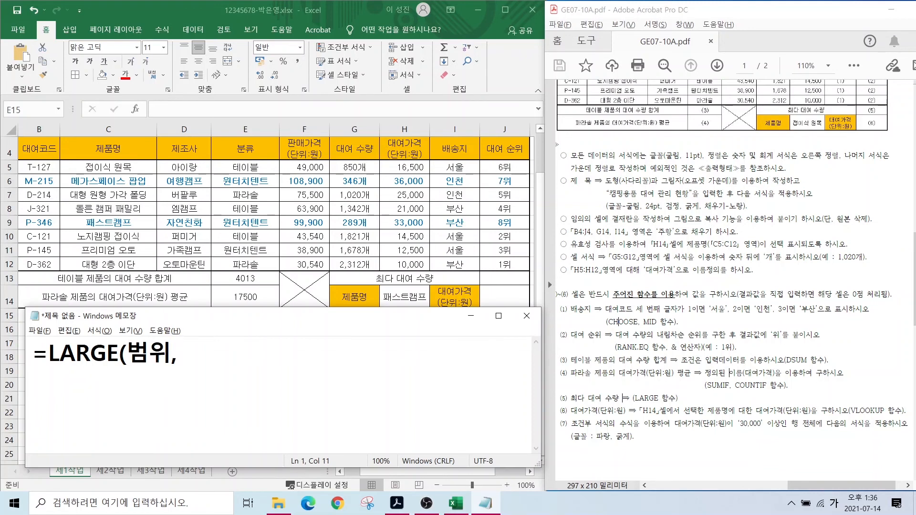
type("몇번ㅉ")
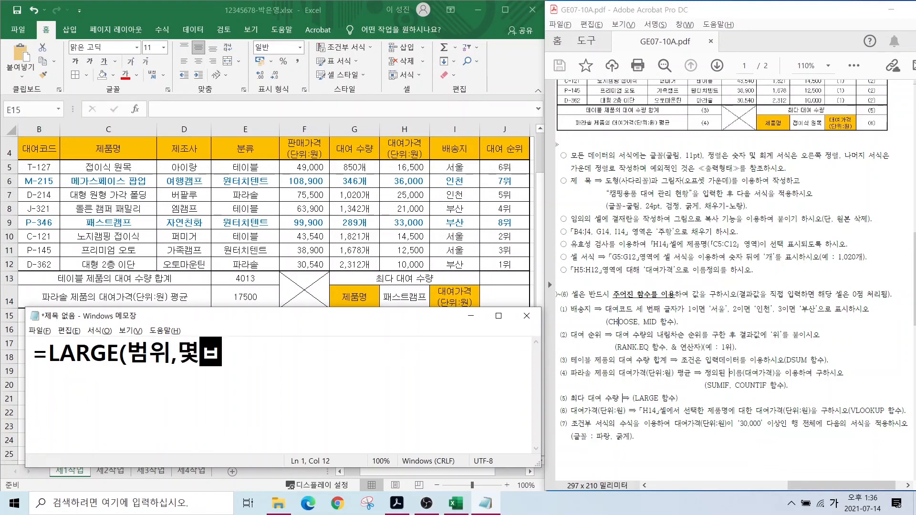
type("ㅐ)")
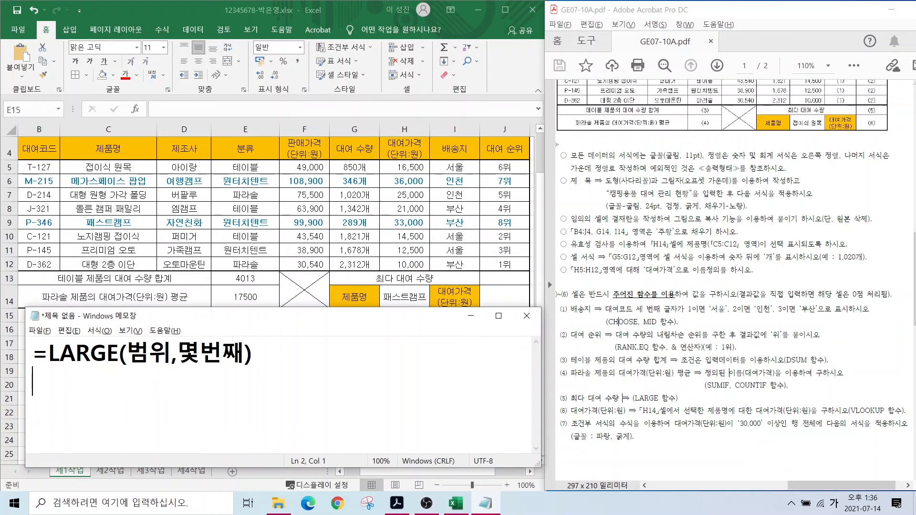
type("=")
key("Hangul")
type("LARGE(")
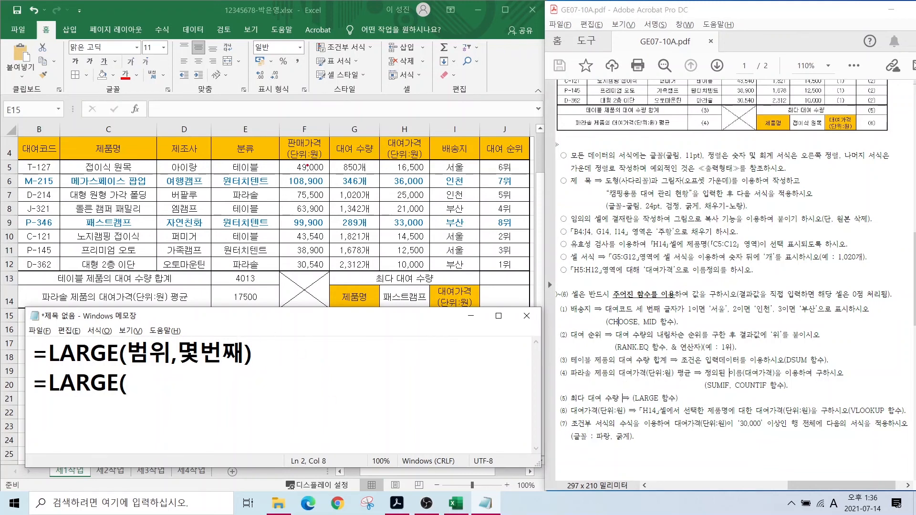
left_click_drag(336, 159, 373, 270)
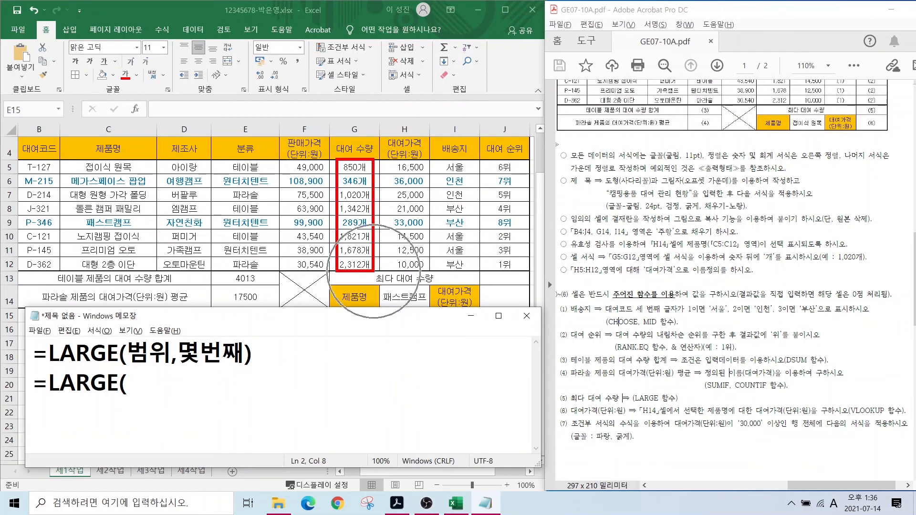
type("G")
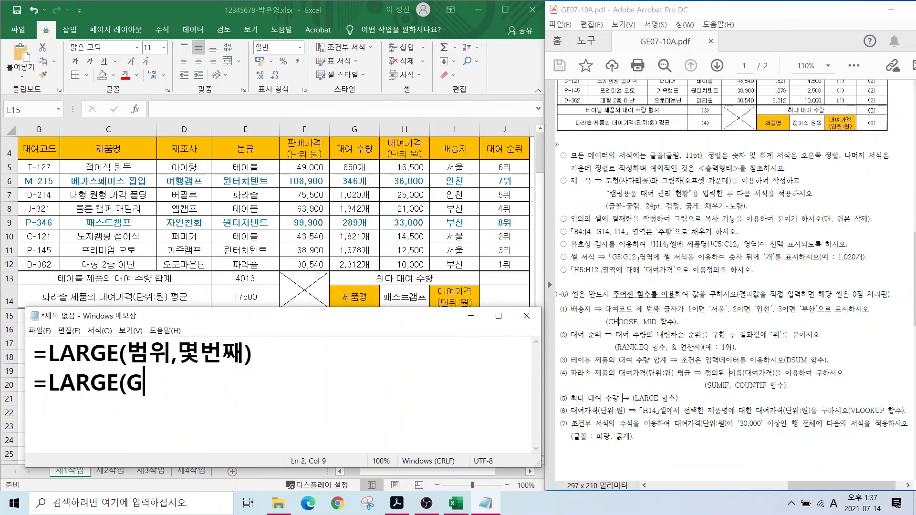
type("4")
key("BackSpace")
type("5:G12")
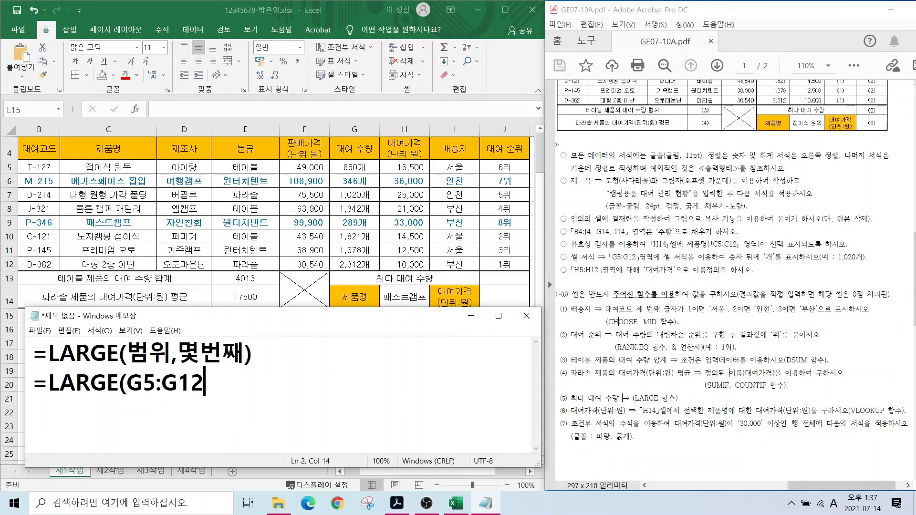
type(",1)")
left_click(504, 277)
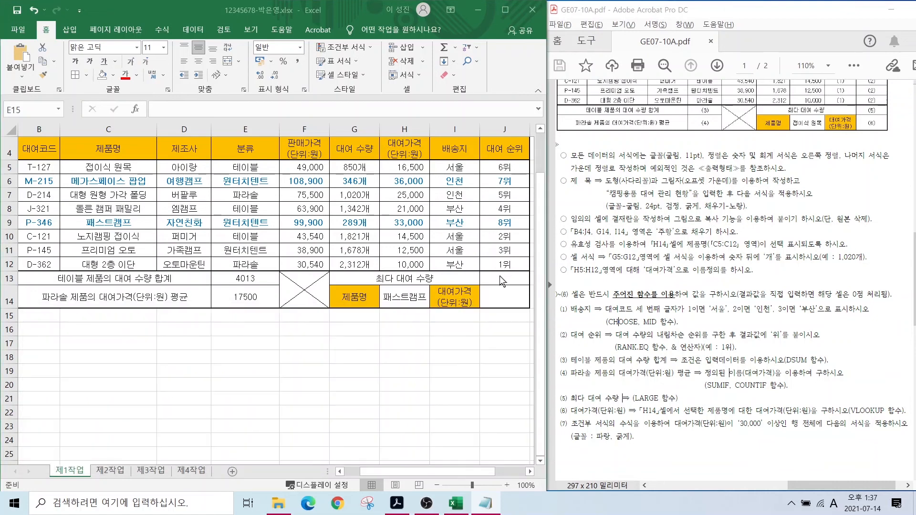
- Enter =LARGE(G5:G12,1) in J13, returning the top rental quantity 2312
left_click(499, 279)
type("=")
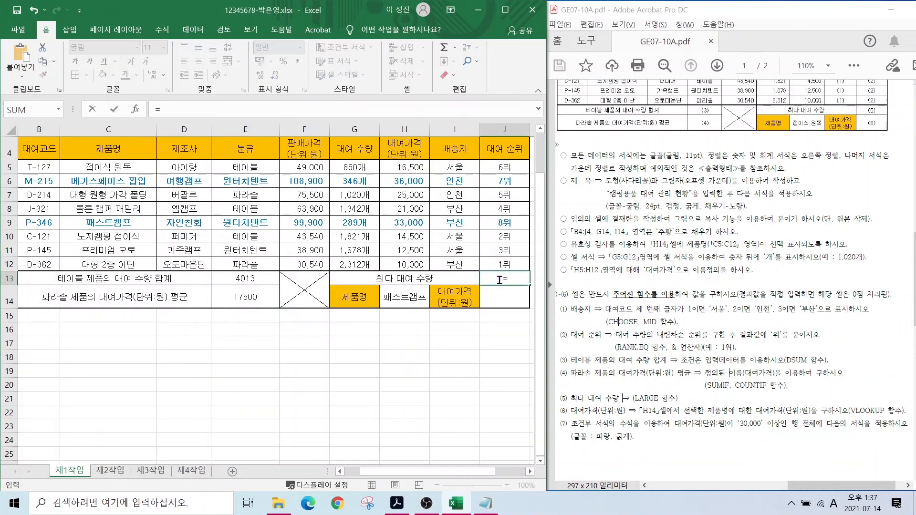
type("la")
key("Tab")
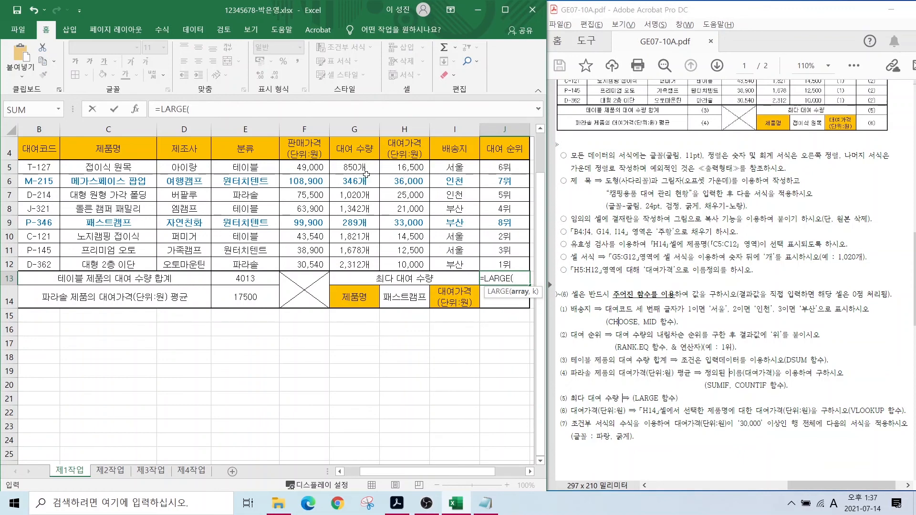
left_click_drag(345, 162, 350, 264)
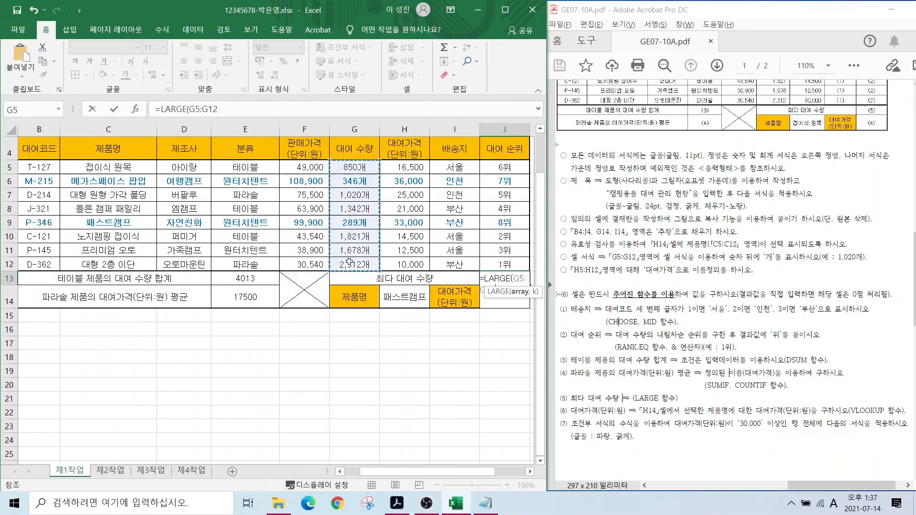
type(",")
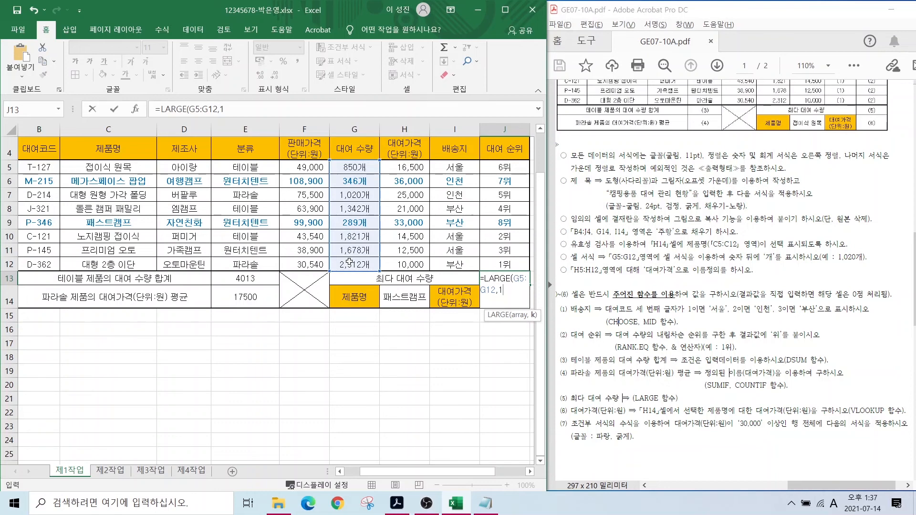
type("1")
key("Return")
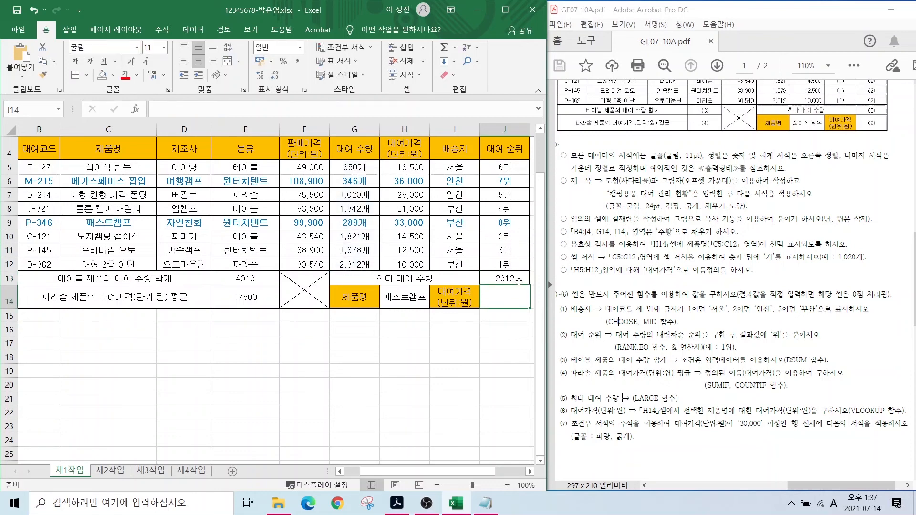
left_click(518, 280)
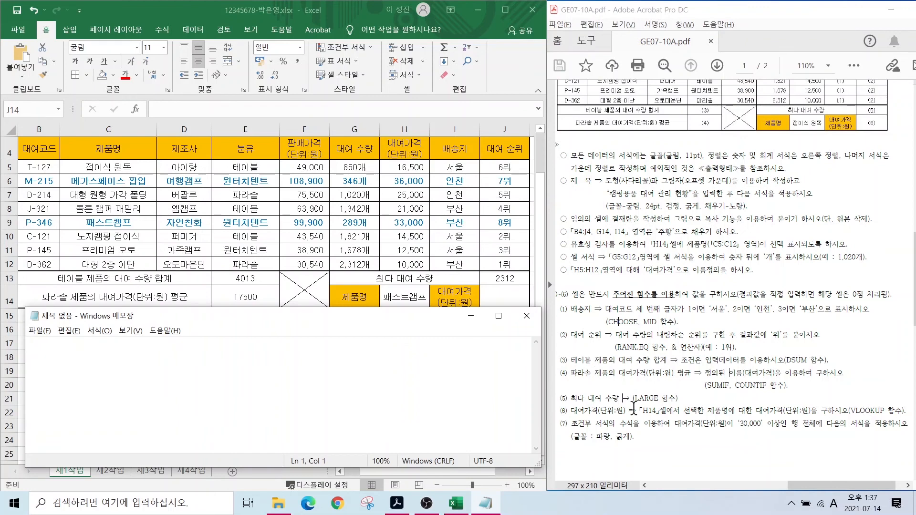
- Mark the 대여가격 task and write the syntax note =VLOOKUP(누구,어디서범위,몇열,0)
mouse_move(575, 404)
left_mouse_down()
mouse_move(694, 419)
mouse_move(710, 399)
mouse_move(725, 419)
mouse_move(788, 405)
left_mouse_up()
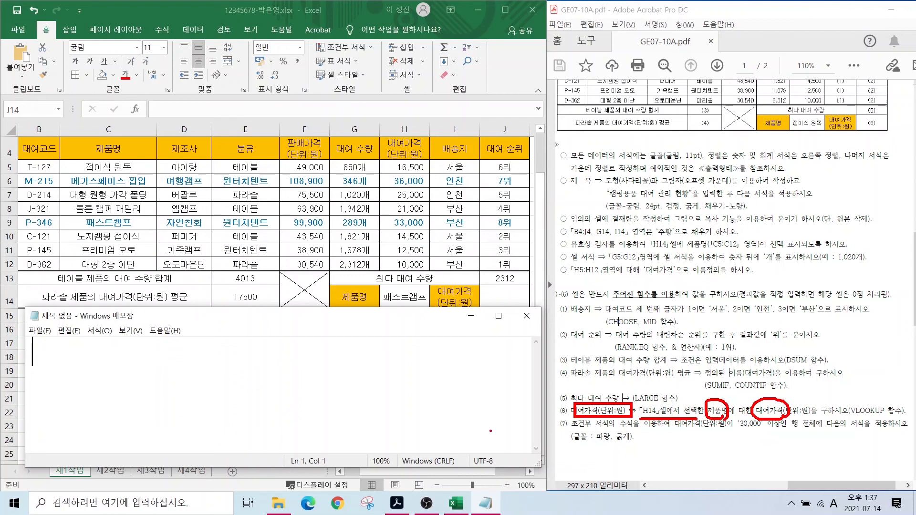
key("Escape")
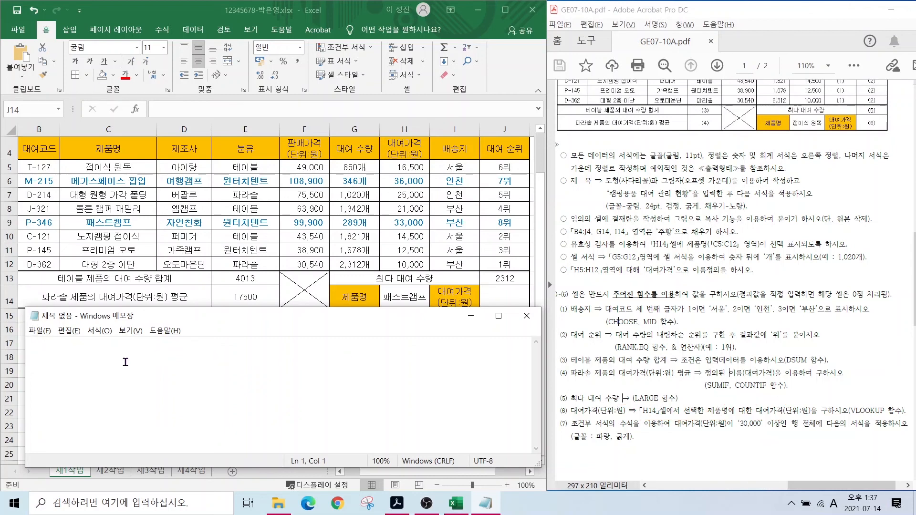
type("=")
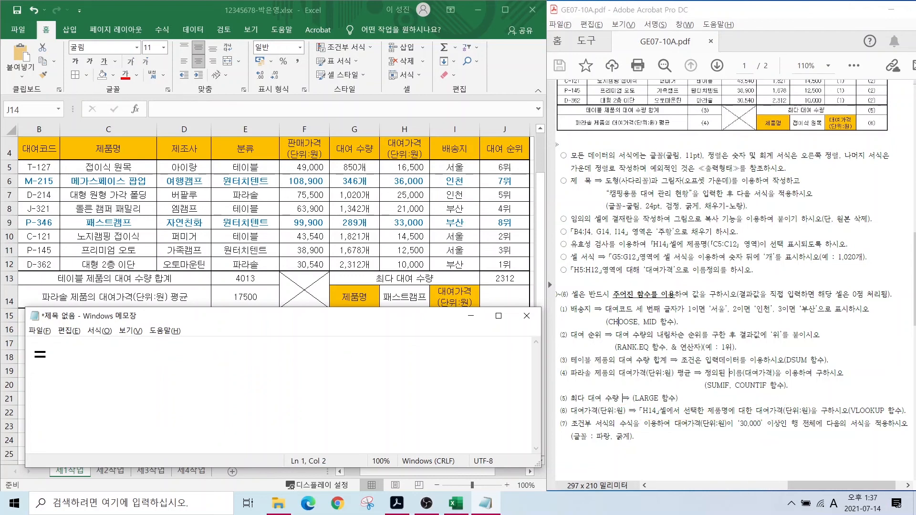
type("VLOOKUP(")
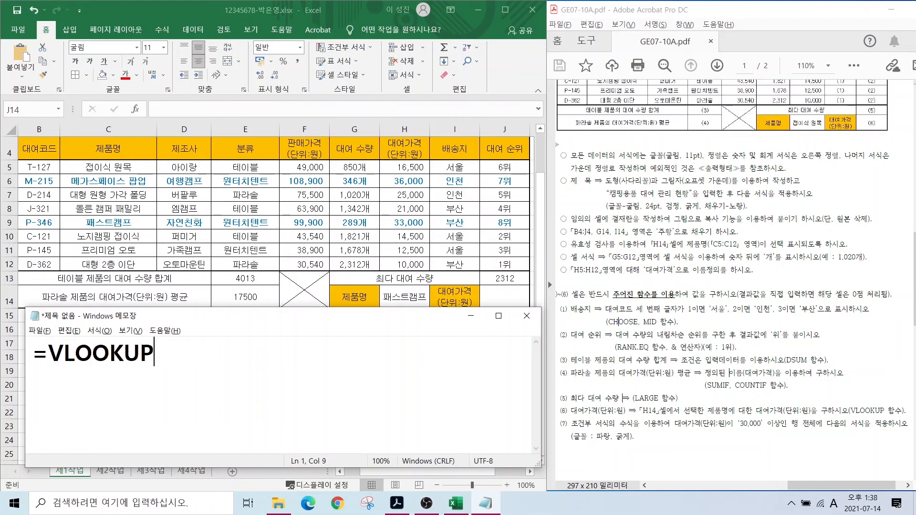
key("Hangul")
type("누구,")
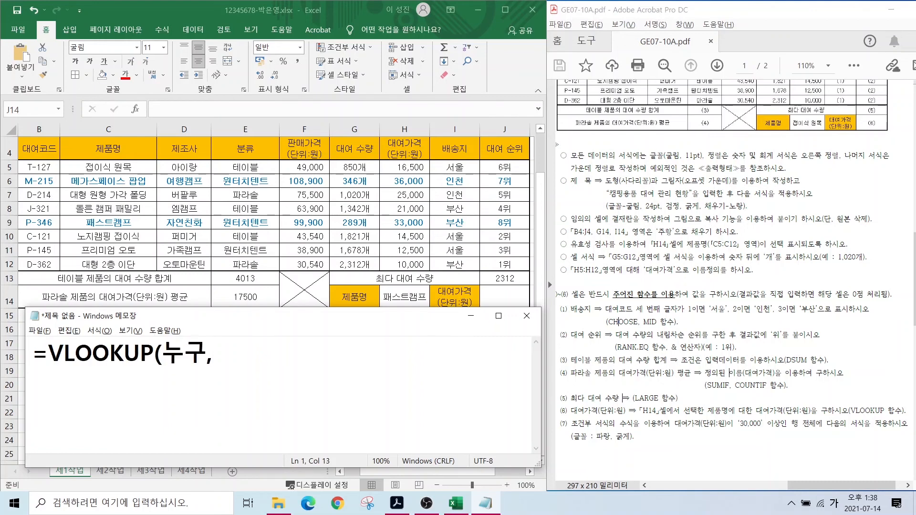
type("어디")
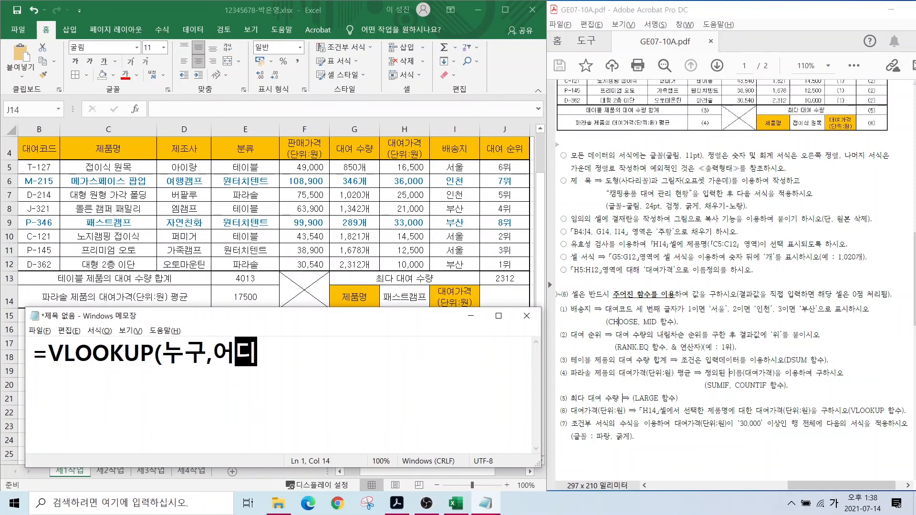
type("서범위,")
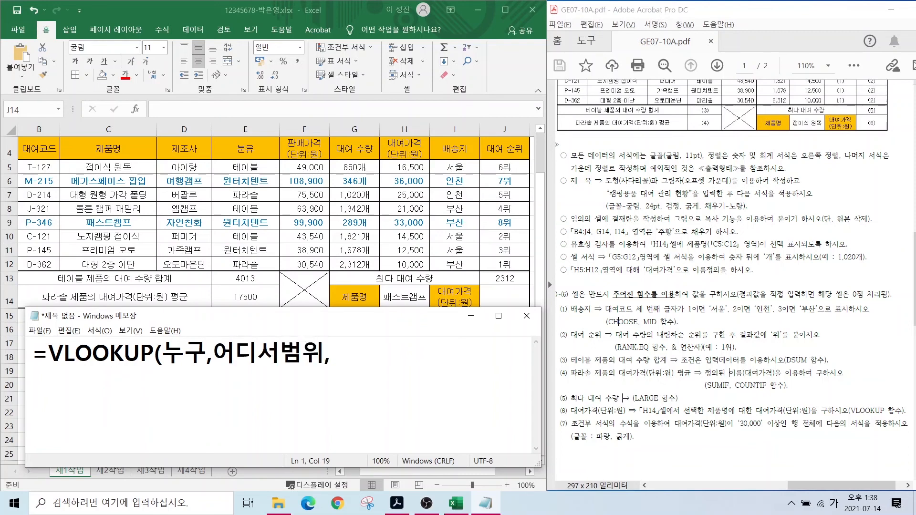
type("몇열")
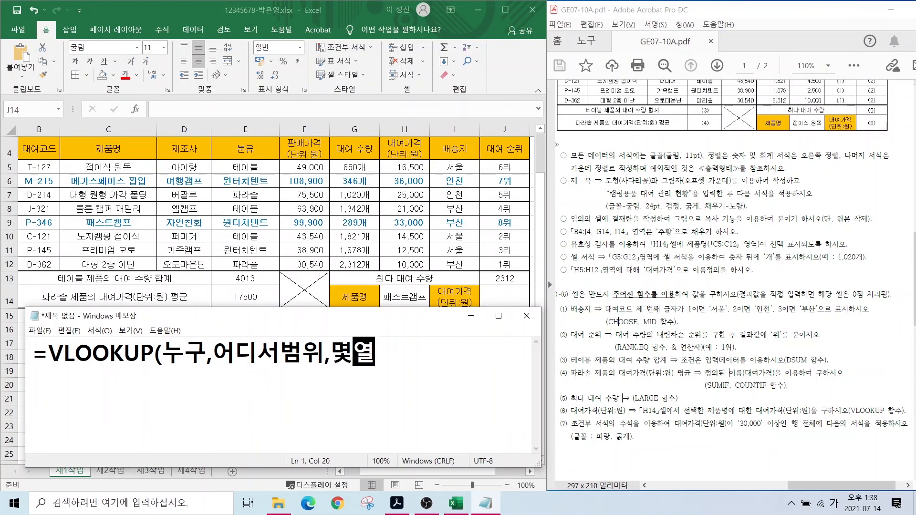
type(",")
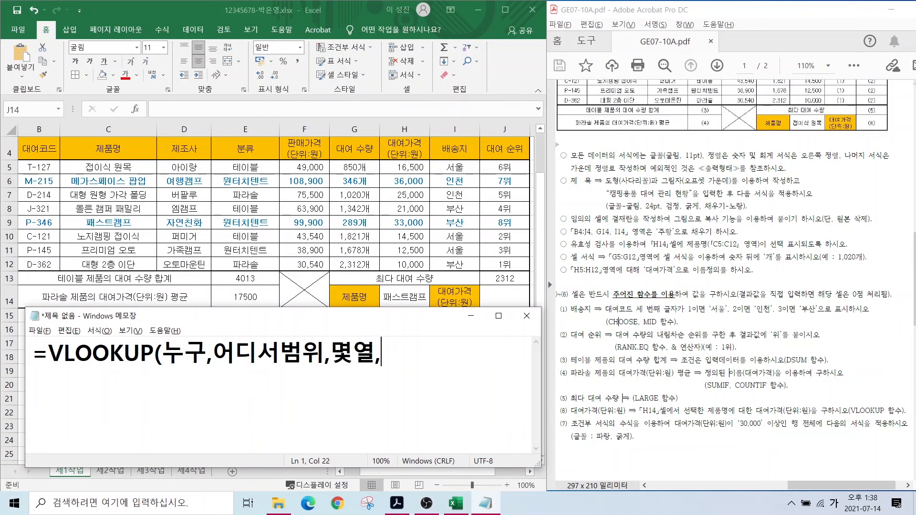
type("0)")
- Start a second line with =VLOOKUP( and mark the H14 reference in item (6)
key("Return")
key("Hangul")
type("V")
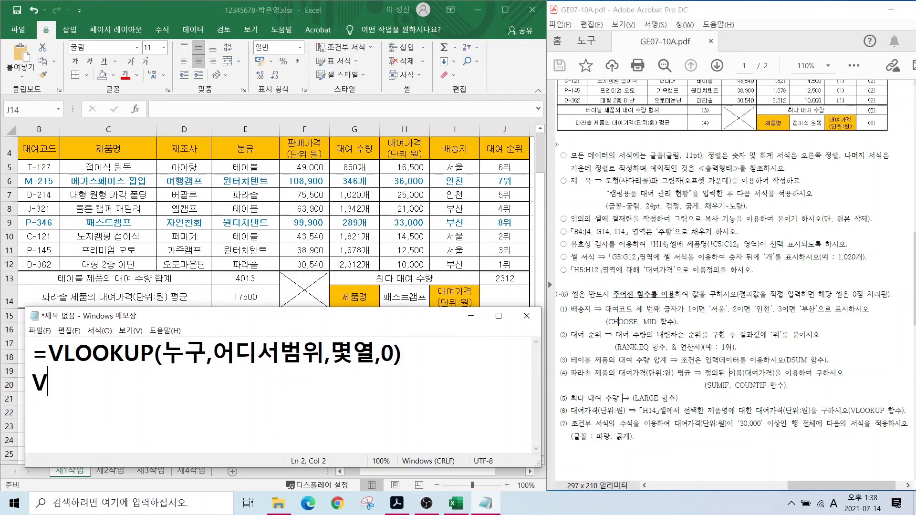
key("BackSpace")
type("=VLOOK")
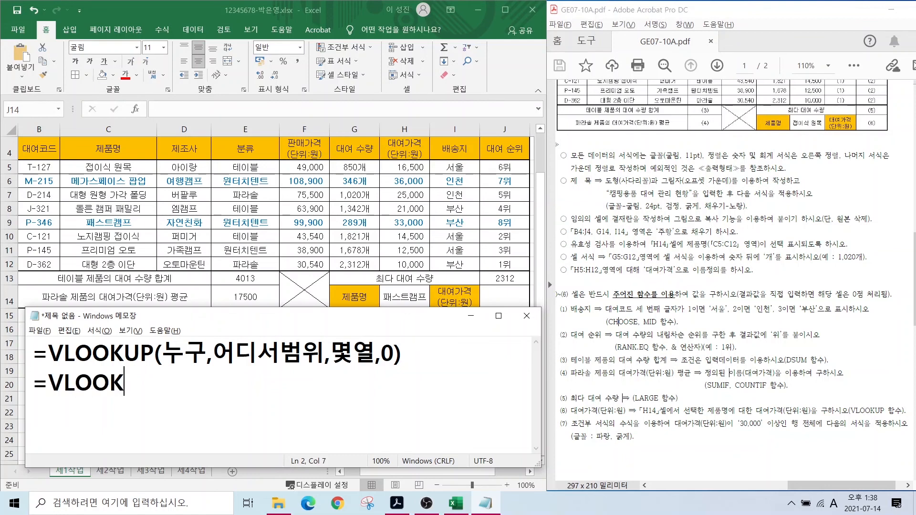
type("UP(")
left_click_drag(623, 401, 666, 419)
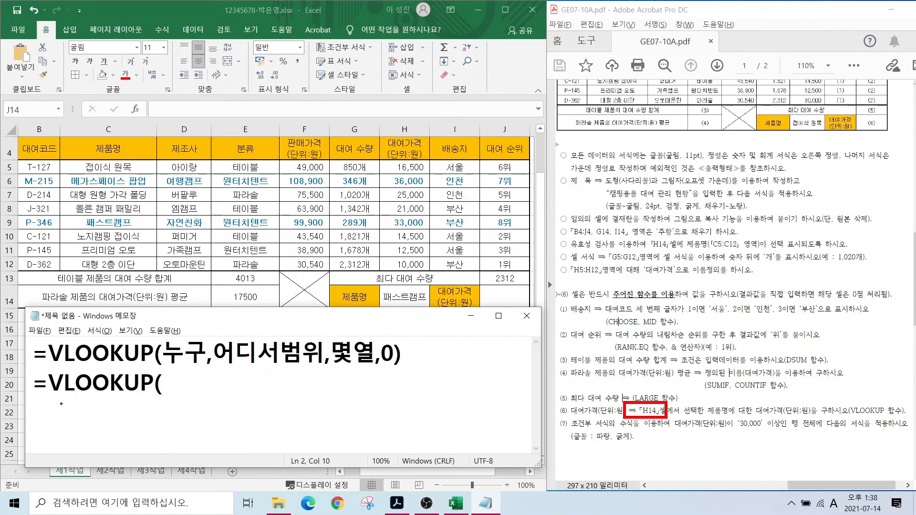
- Add H14 as the lookup value in the Notepad draft, marking the product-name and rental-price columns and table
key("Escape")
type("H14,")
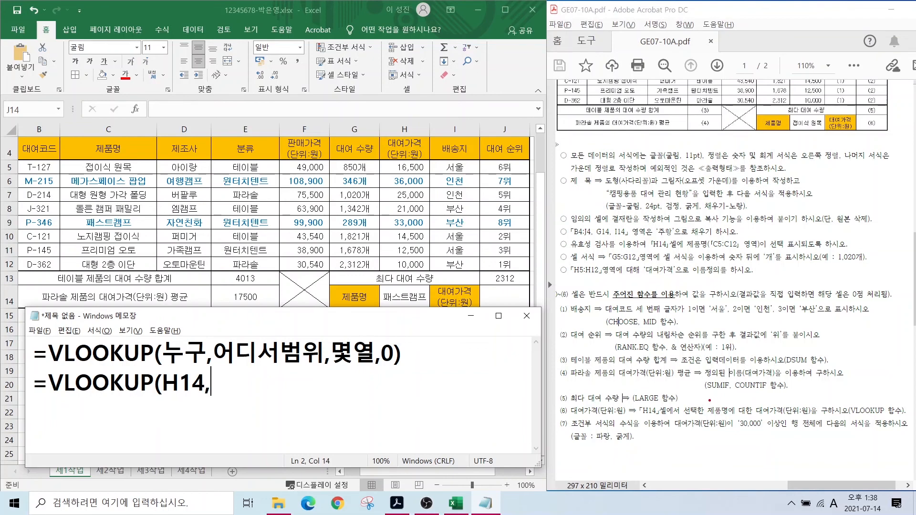
left_click_drag(698, 404, 808, 416)
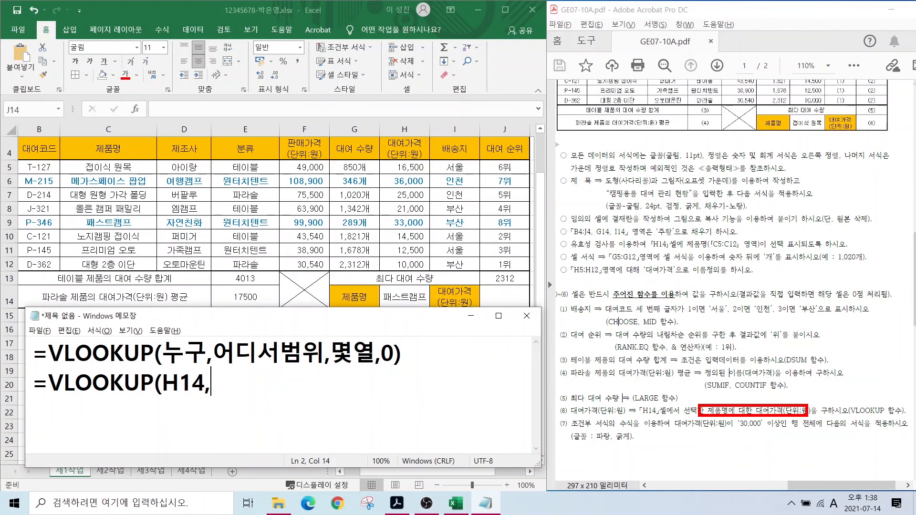
mouse_move(119, 163)
left_mouse_down()
mouse_move(91, 135)
mouse_move(126, 173)
left_mouse_up()
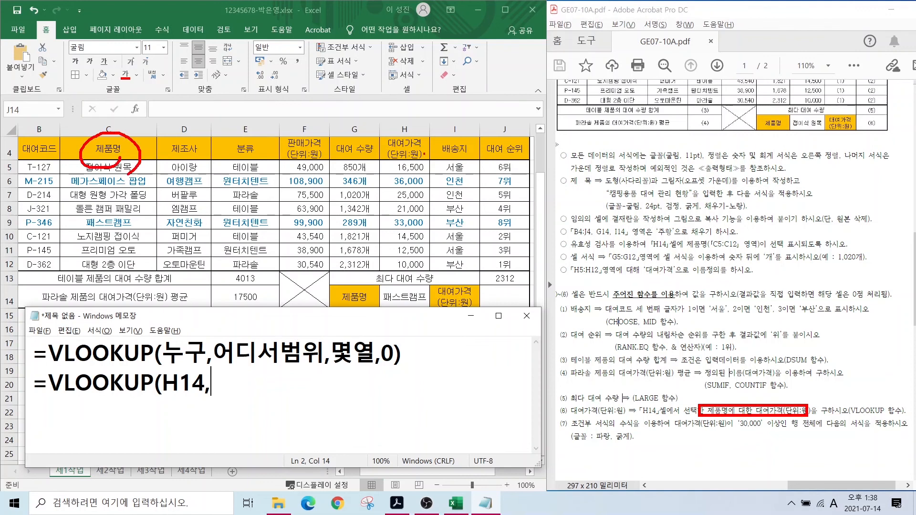
mouse_move(425, 153)
left_mouse_down()
mouse_move(389, 169)
mouse_move(419, 165)
left_mouse_up()
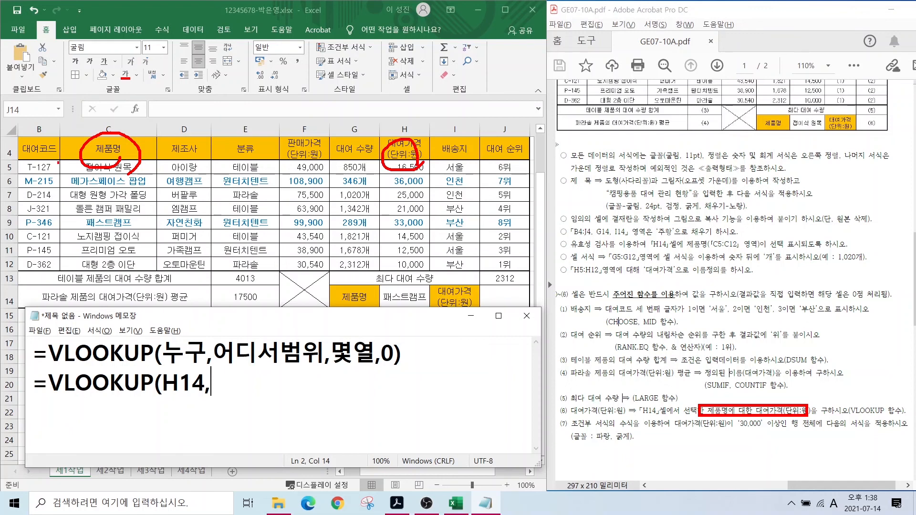
left_click_drag(57, 163, 427, 276)
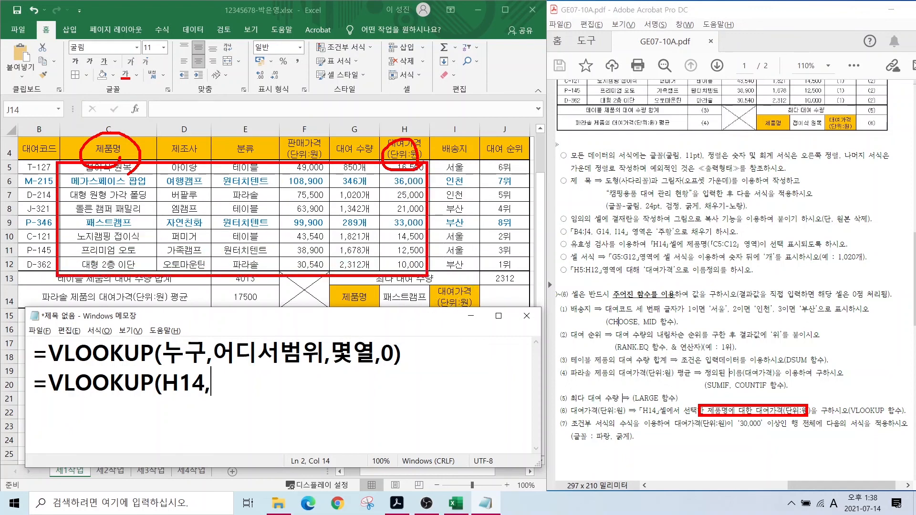
key("Escape")
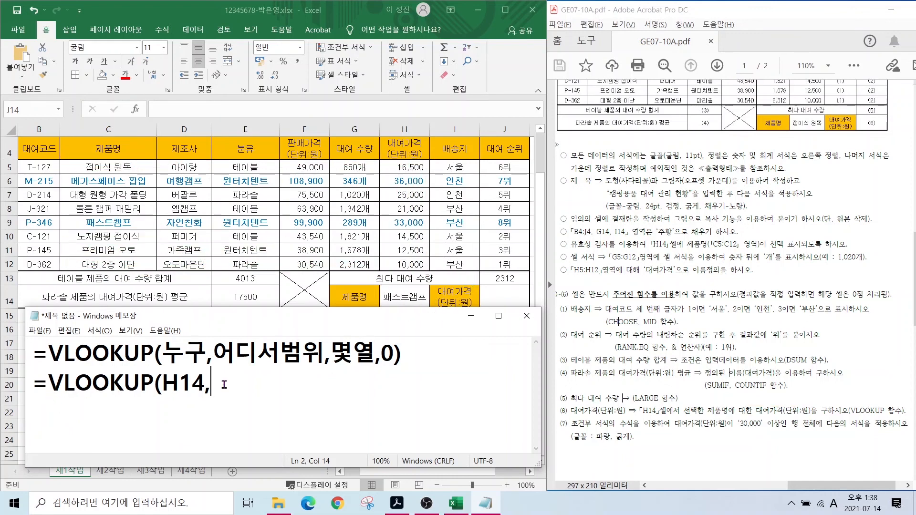
- Finish the draft as =VLOOKUP(H14,C5:H12,6,0), counting six columns to the rental price column
type("C5:H12")
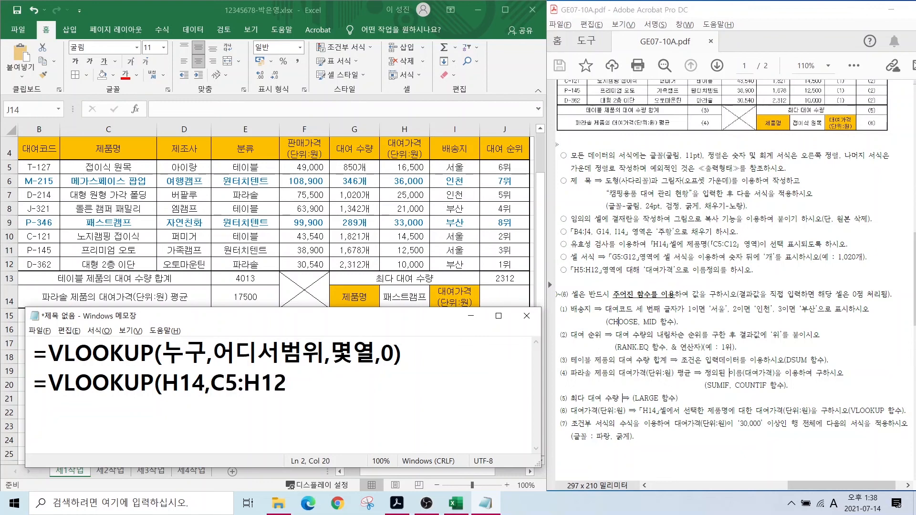
type(")")
key("BackSpace")
type(",")
mouse_move(66, 159)
left_mouse_down()
mouse_move(372, 270)
mouse_move(433, 201)
mouse_move(65, 159)
left_mouse_up()
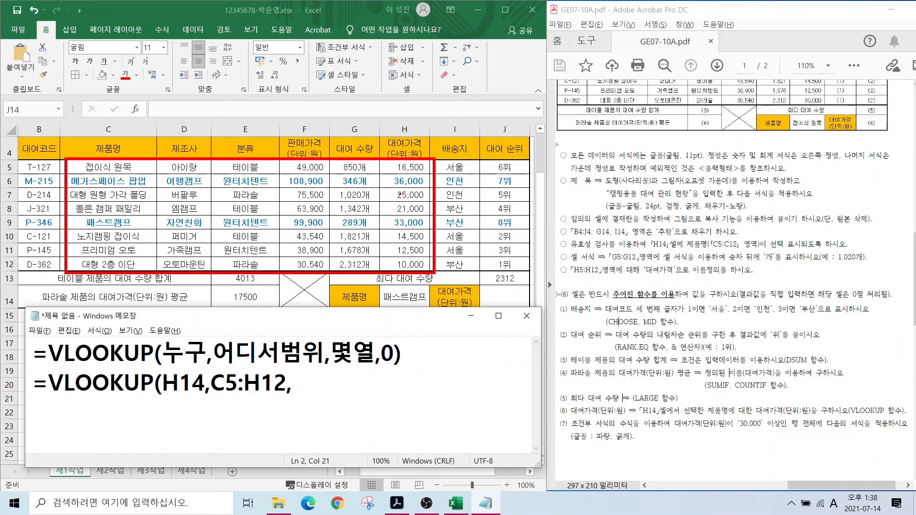
mouse_move(402, 153)
left_mouse_down()
mouse_move(427, 116)
mouse_move(403, 151)
left_mouse_up()
left_click_drag(124, 175, 112, 197)
left_click_drag(198, 171, 185, 194)
left_click_drag(251, 173, 237, 198)
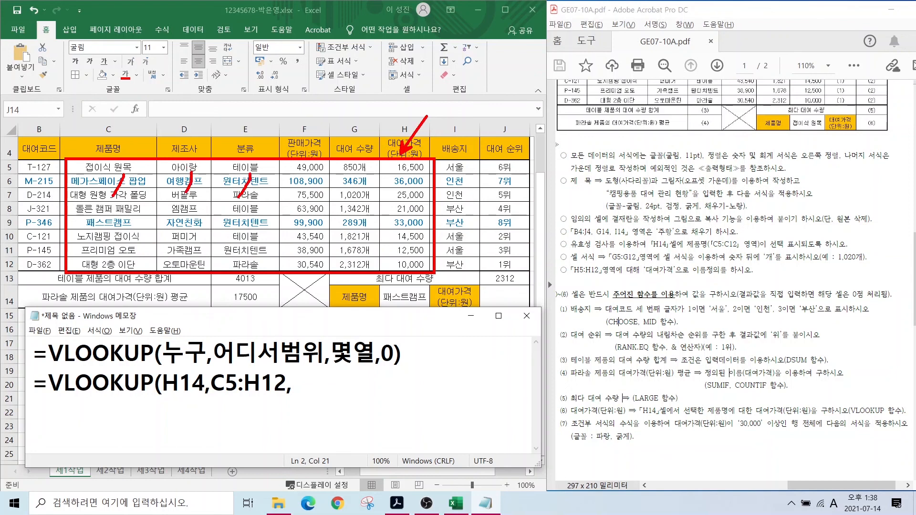
left_click_drag(311, 166, 304, 190)
left_click_drag(358, 170, 349, 195)
left_click_drag(421, 171, 414, 201)
key("Escape")
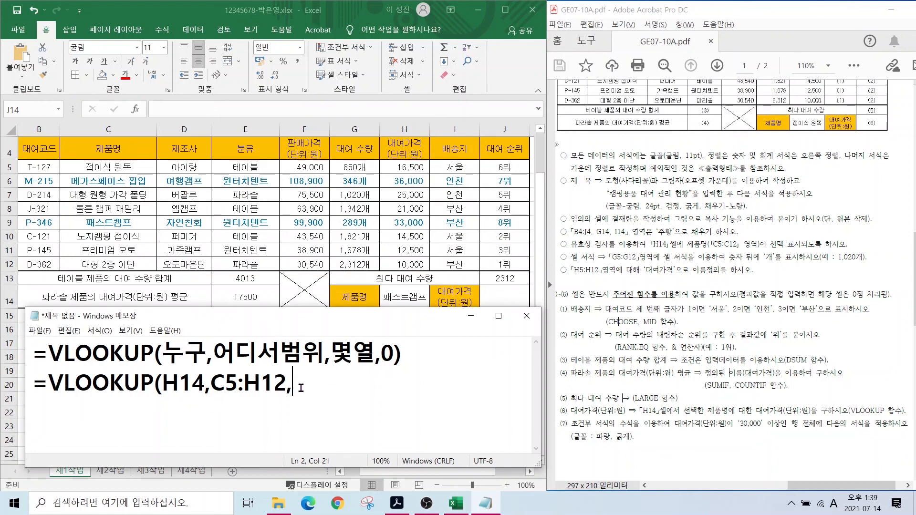
type("6,0)")
- In J14, start a VLOOKUP with H14 as the lookup value and C5:H12 as the table
left_click(471, 315)
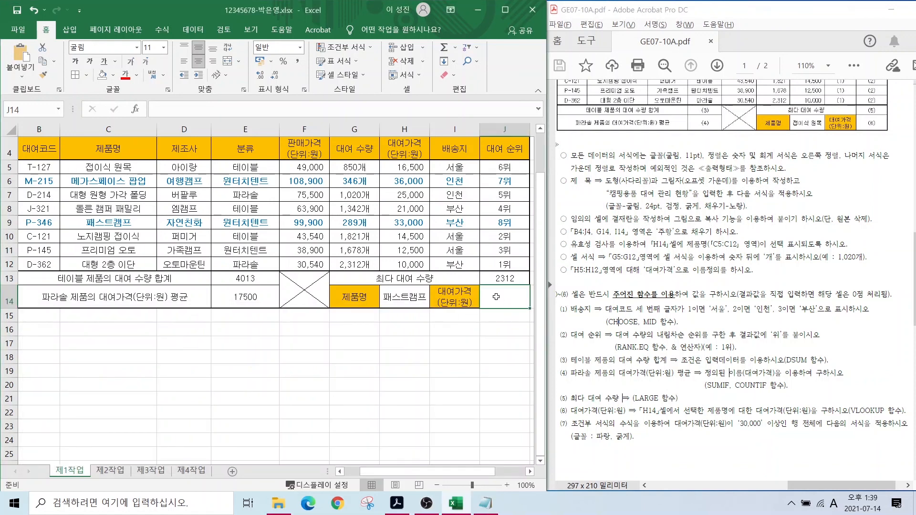
type("=V")
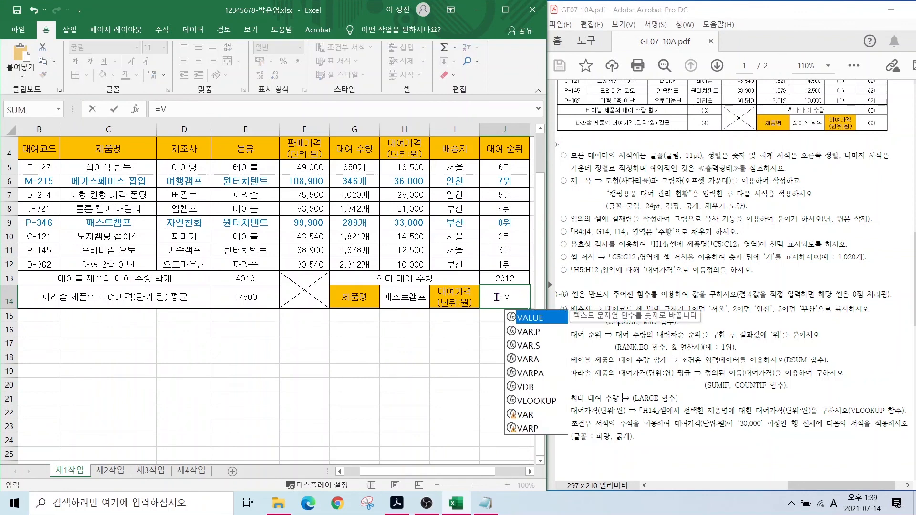
double_click(537, 401)
left_click(393, 299)
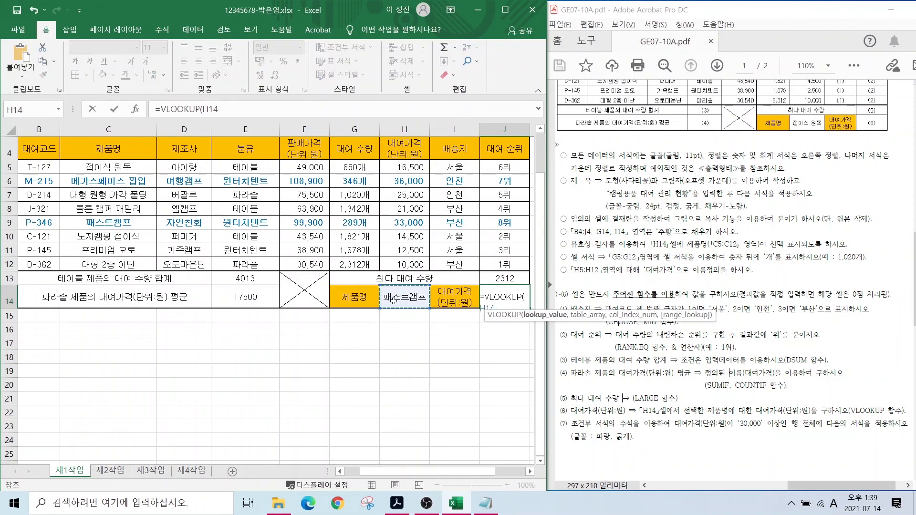
type(",")
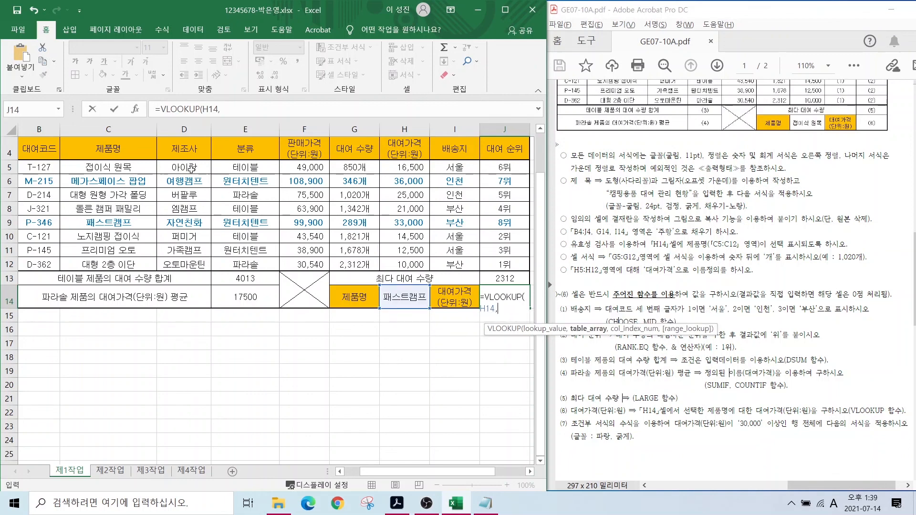
left_click_drag(95, 165, 400, 266)
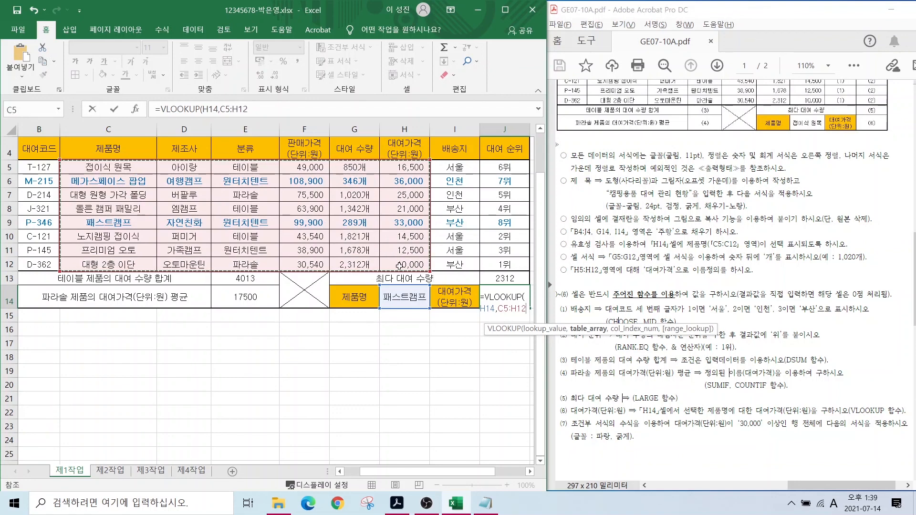
- Complete J14 with column 6 and exact match 0, so it returns 33000
type(",")
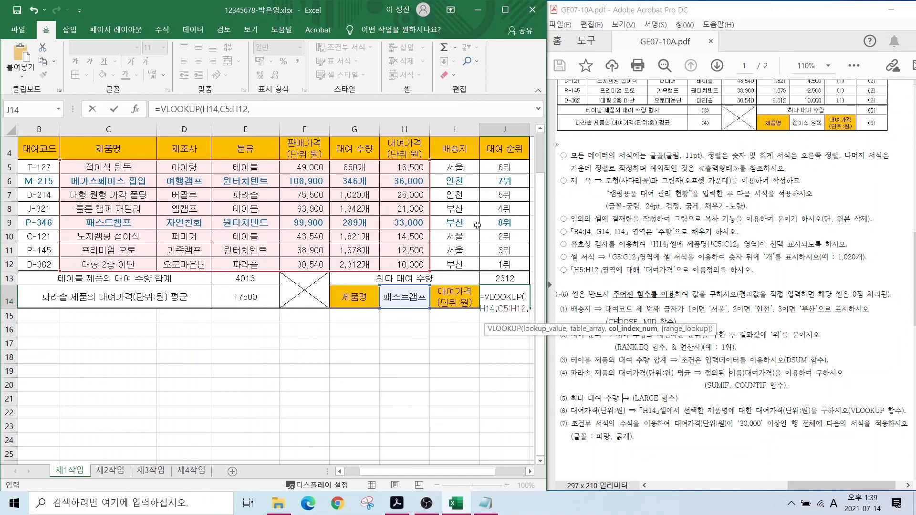
type("6")
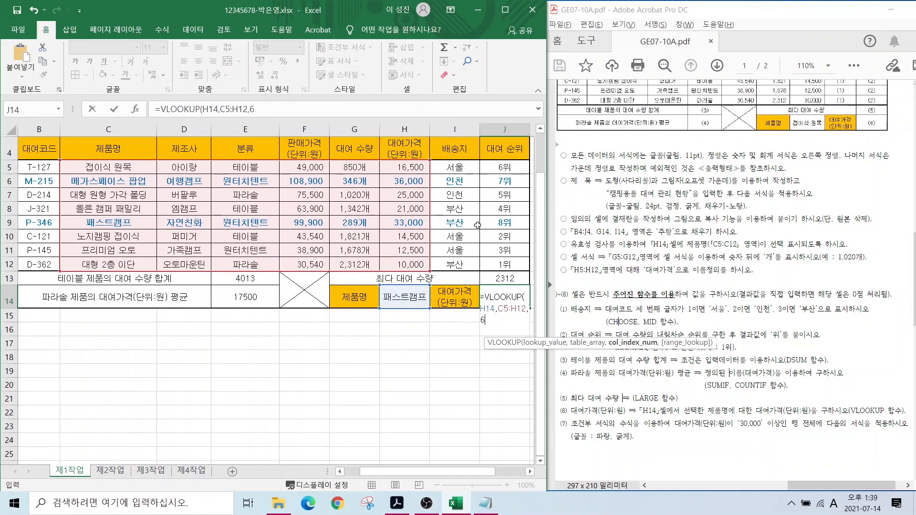
type(",")
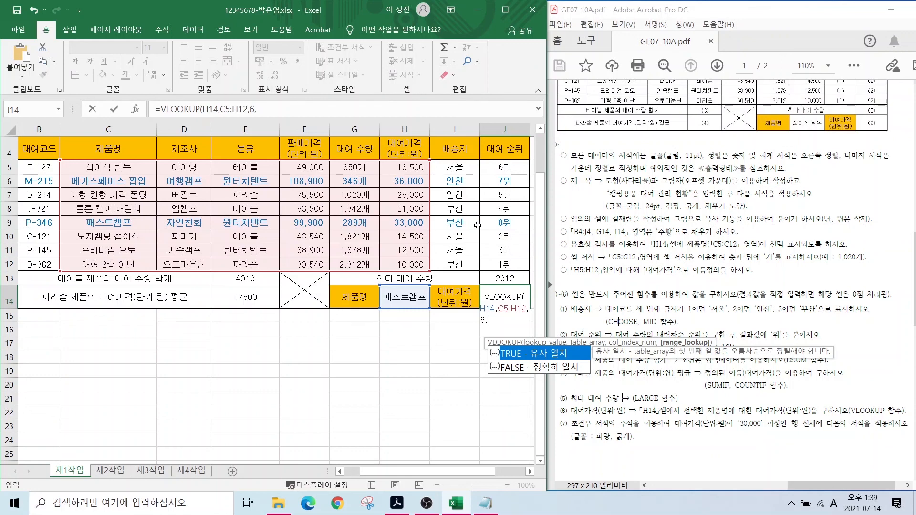
mouse_move(575, 315)
left_mouse_down()
mouse_move(536, 346)
mouse_move(579, 401)
left_mouse_up()
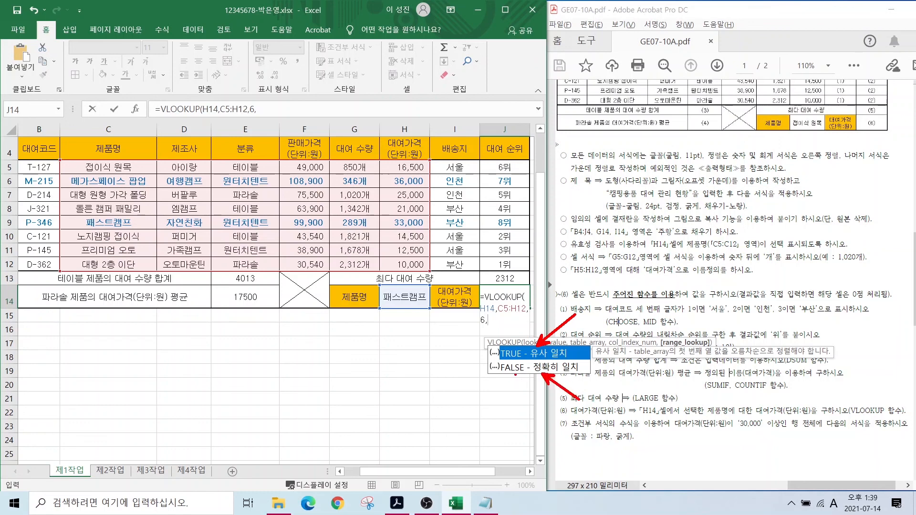
mouse_move(519, 373)
left_mouse_down()
mouse_move(516, 358)
mouse_move(523, 375)
left_mouse_up()
mouse_move(491, 393)
left_mouse_down()
mouse_move(504, 405)
mouse_move(502, 395)
left_mouse_up()
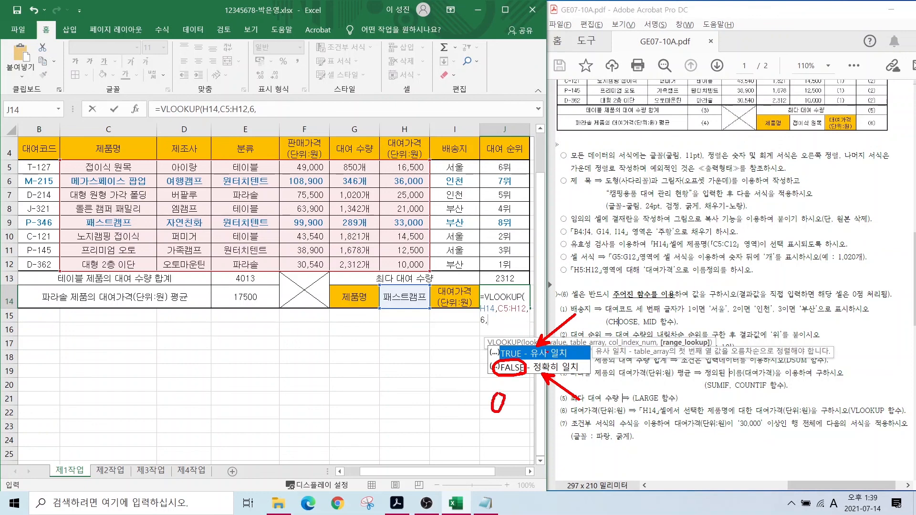
left_click_drag(516, 317, 506, 342)
key("Escape")
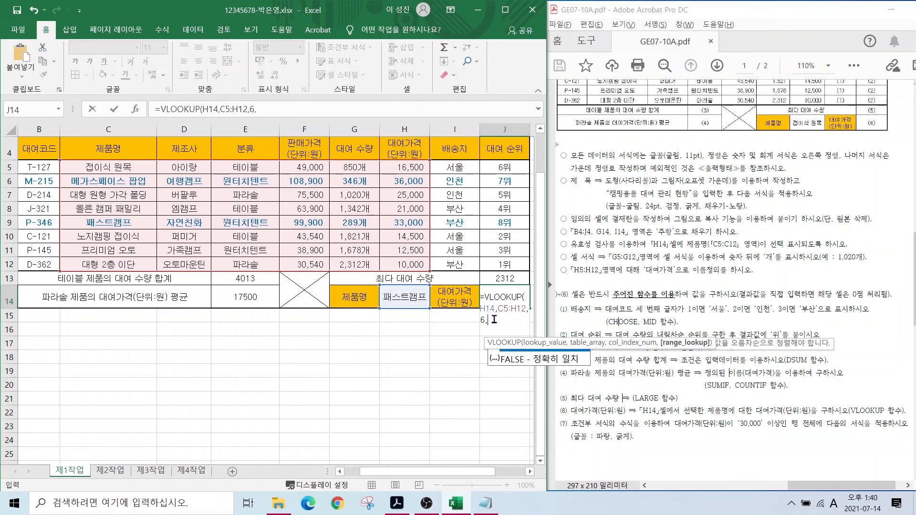
left_click(495, 321)
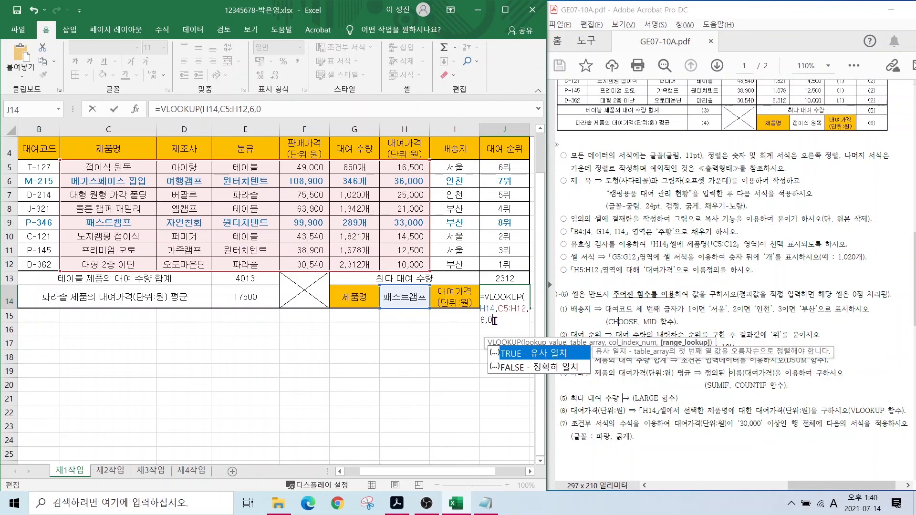
type("0")
key("Return")
left_click(403, 296)
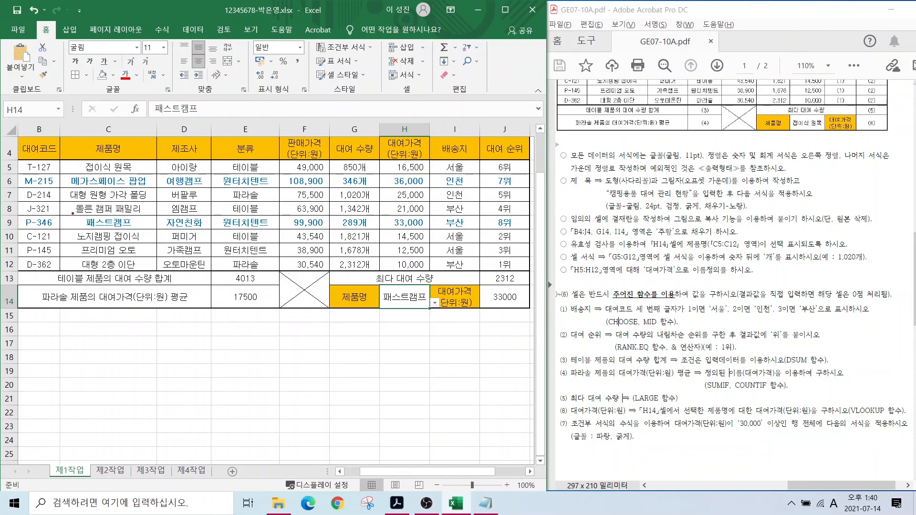
- Mark 패스트캠프 and its 33,000 price in row 9 against the H14 and J14 result
left_click_drag(73, 214, 137, 228)
left_click_drag(381, 216, 432, 231)
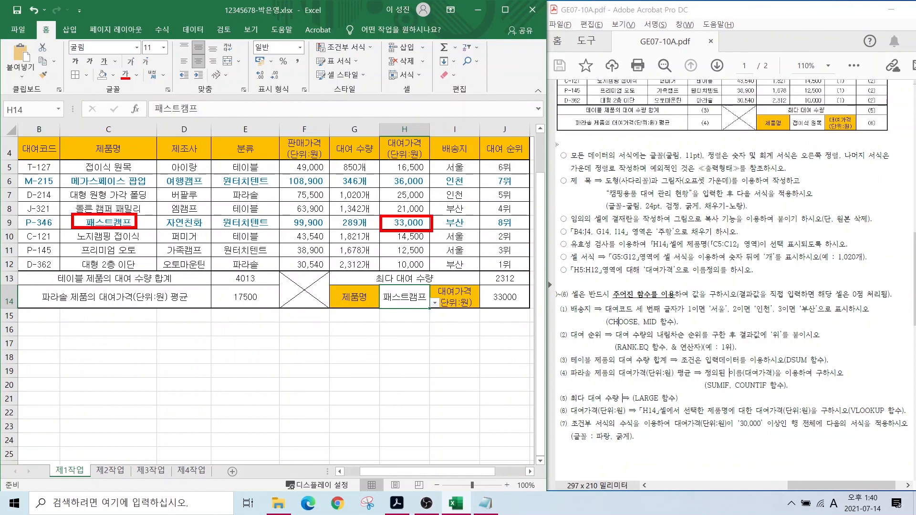
left_click_drag(414, 302, 399, 333)
left_click_drag(510, 304, 498, 328)
key("Escape")
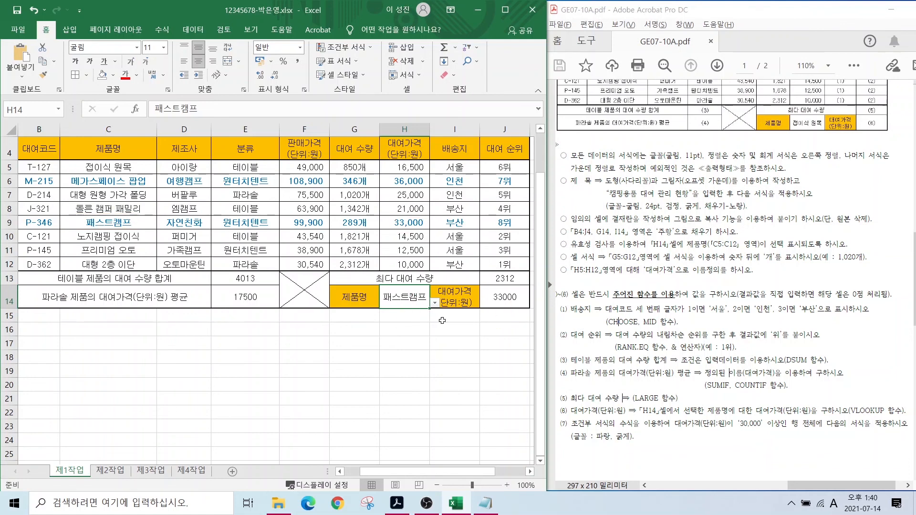
- Switch H14 to 접이식 원목 and confirm J14 updates to its price 16500
left_click(435, 304)
left_click(403, 314)
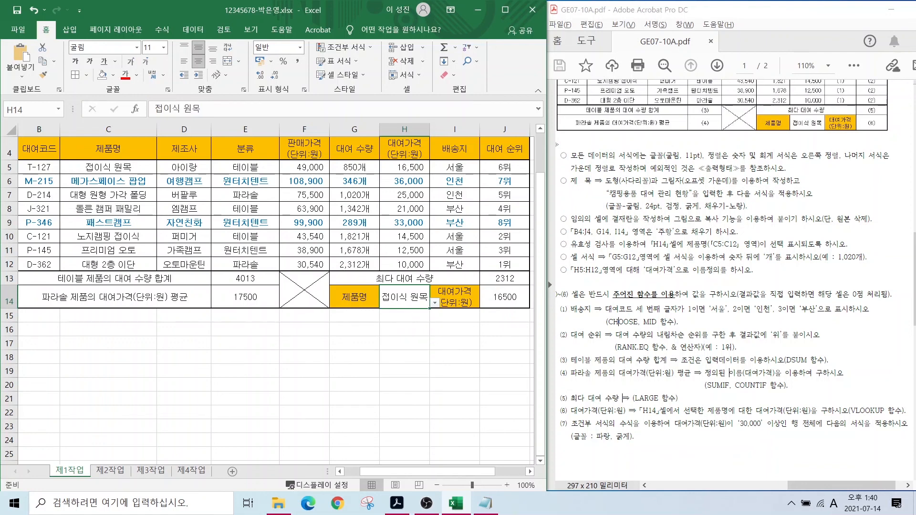
left_click_drag(81, 159, 140, 174)
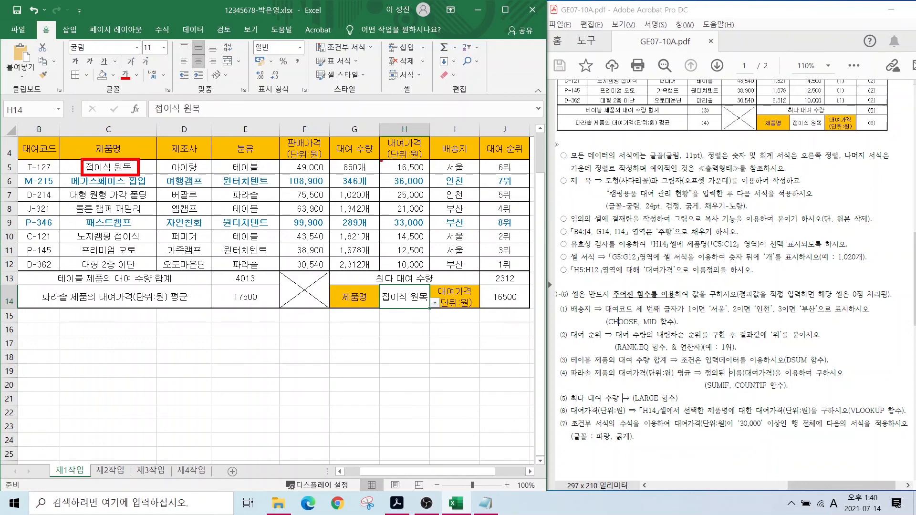
left_click_drag(381, 161, 426, 176)
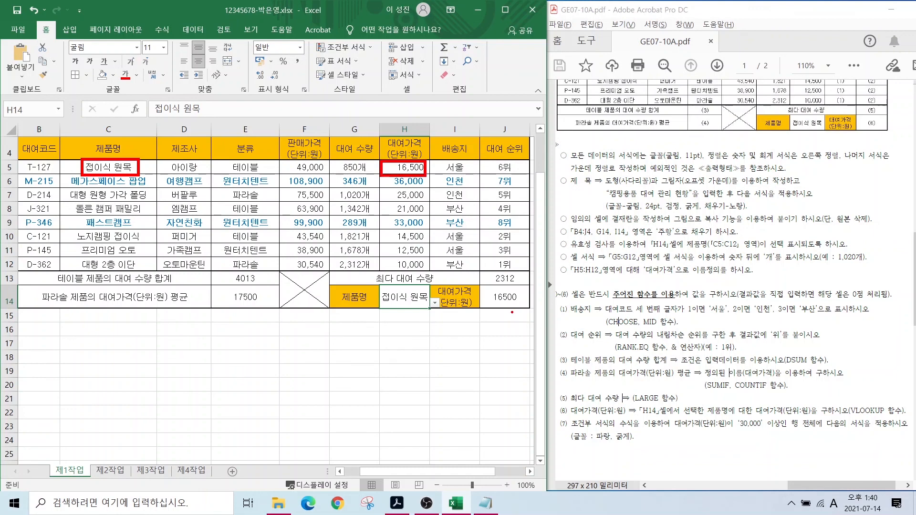
left_click_drag(482, 329, 509, 308)
left_click_drag(386, 325, 413, 305)
key("Escape")
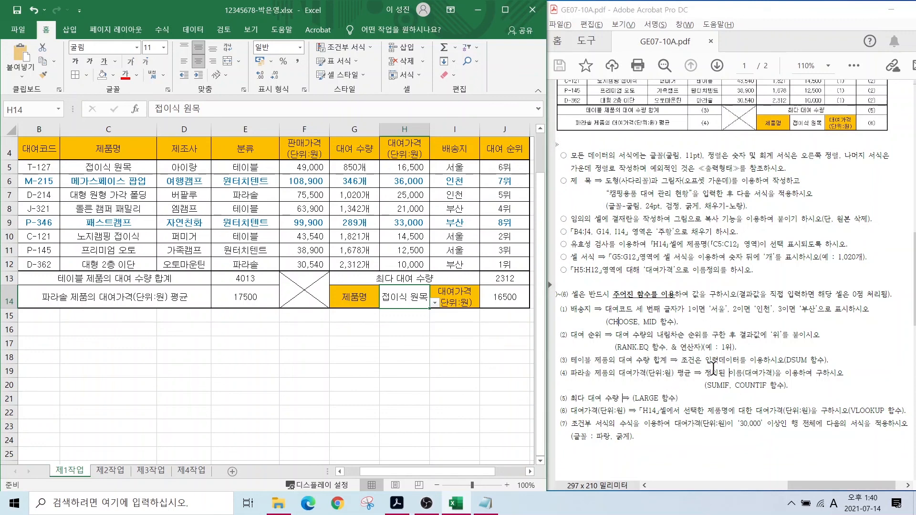
- Annotate the instruction sheet's RANK.EQ, SUMIF/COUNTIF, CHOOSE/MID, LARGE and VLOOKUP hints
key("ctrl+2")
left_click_drag(620, 344, 579, 323)
left_click_drag(698, 381, 779, 395)
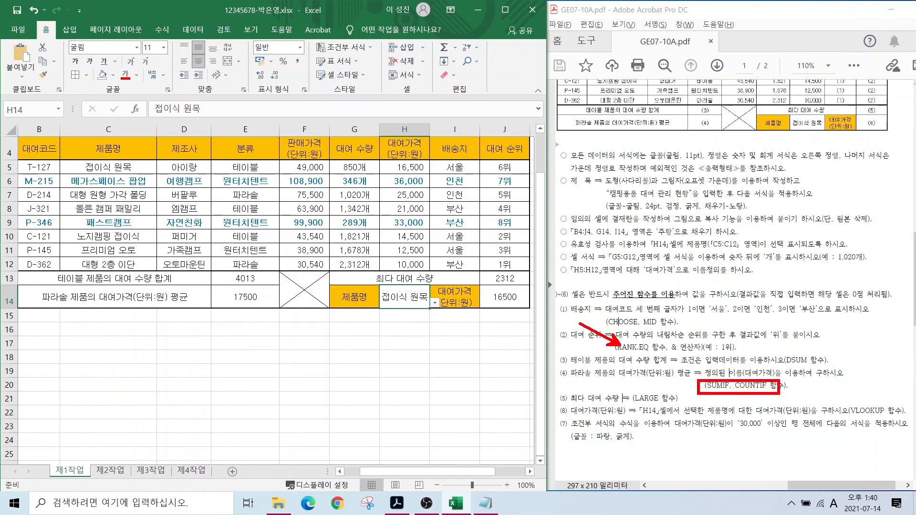
left_click_drag(601, 317, 665, 330)
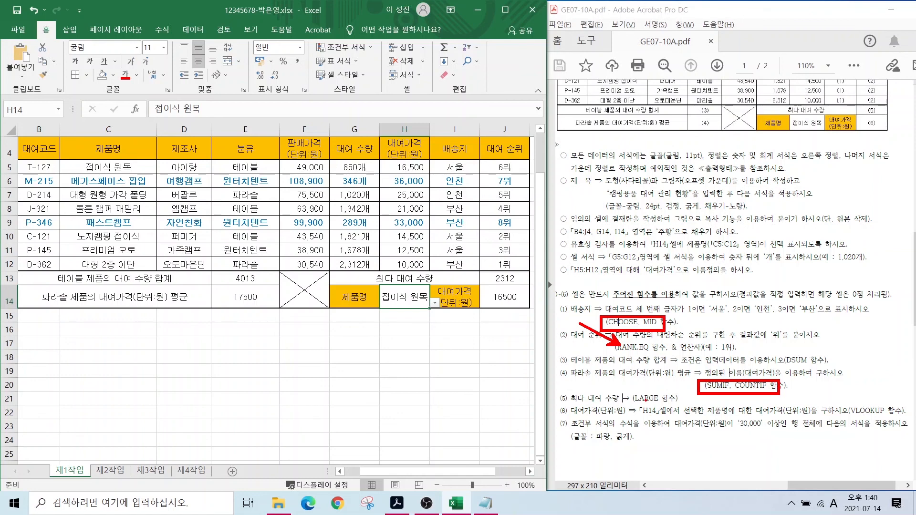
left_click_drag(635, 418, 645, 401)
left_click_drag(848, 437, 864, 414)
key("Escape")
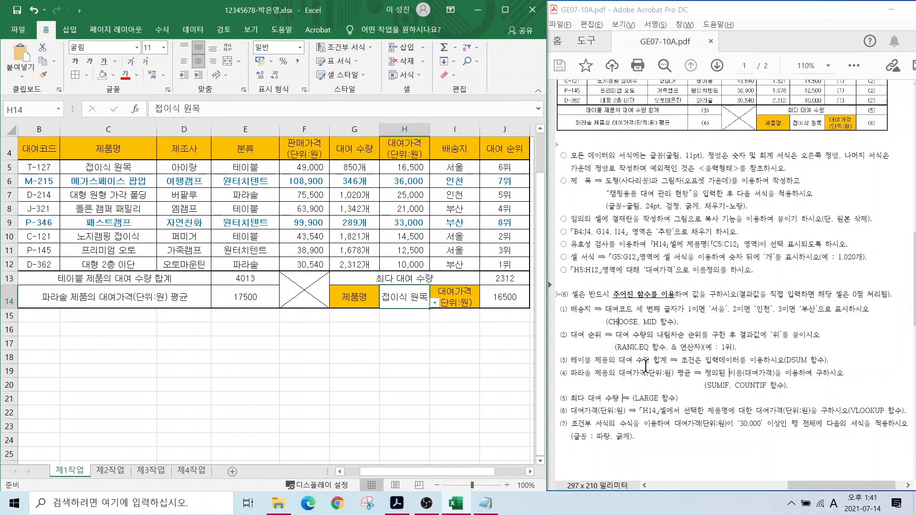